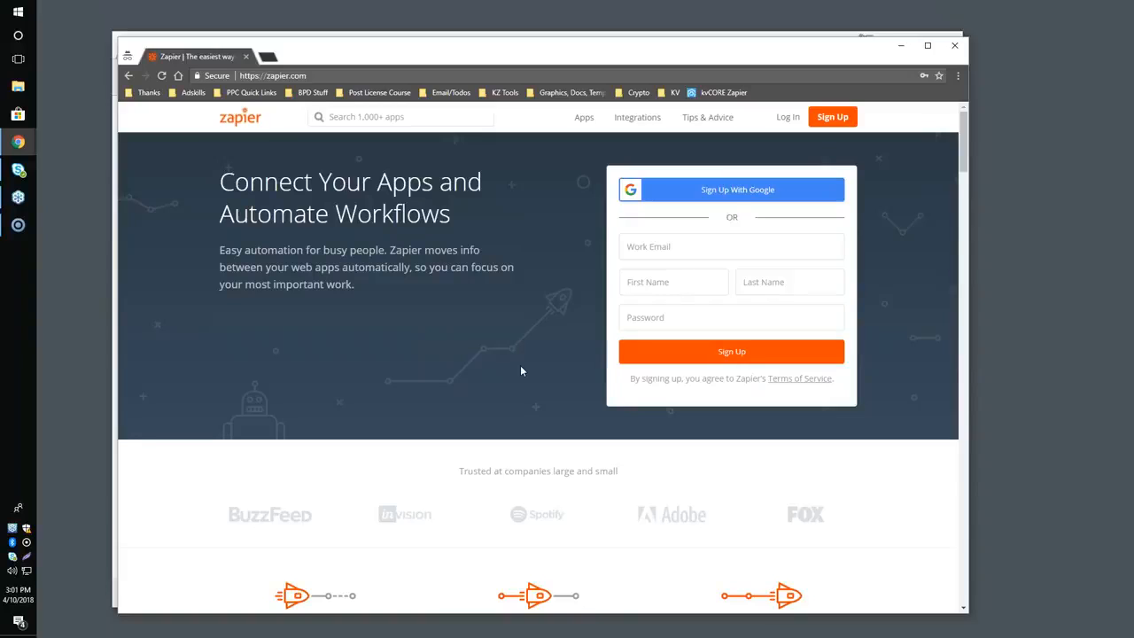
Move the Zapier sign-up window aside and bring up the IRE - Kunversion Tactics / Zapier document without the annotation toolbar.
{"action": "left_click_drag", "start_coordinate": [358, 58], "coordinate": [414, 226]}
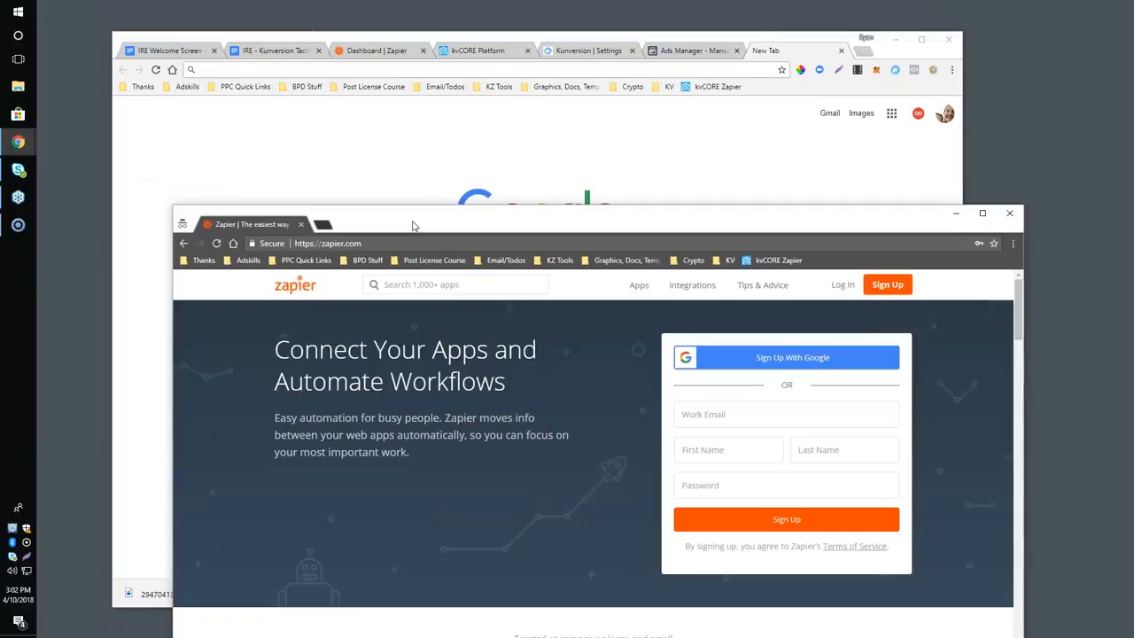
{"action": "left_click", "coordinate": [271, 51]}
{"action": "scroll", "coordinate": [438, 301], "scroll_direction": "down", "scroll_amount": 1}
{"action": "scroll", "coordinate": [437, 301], "scroll_direction": "up", "scroll_amount": 1}
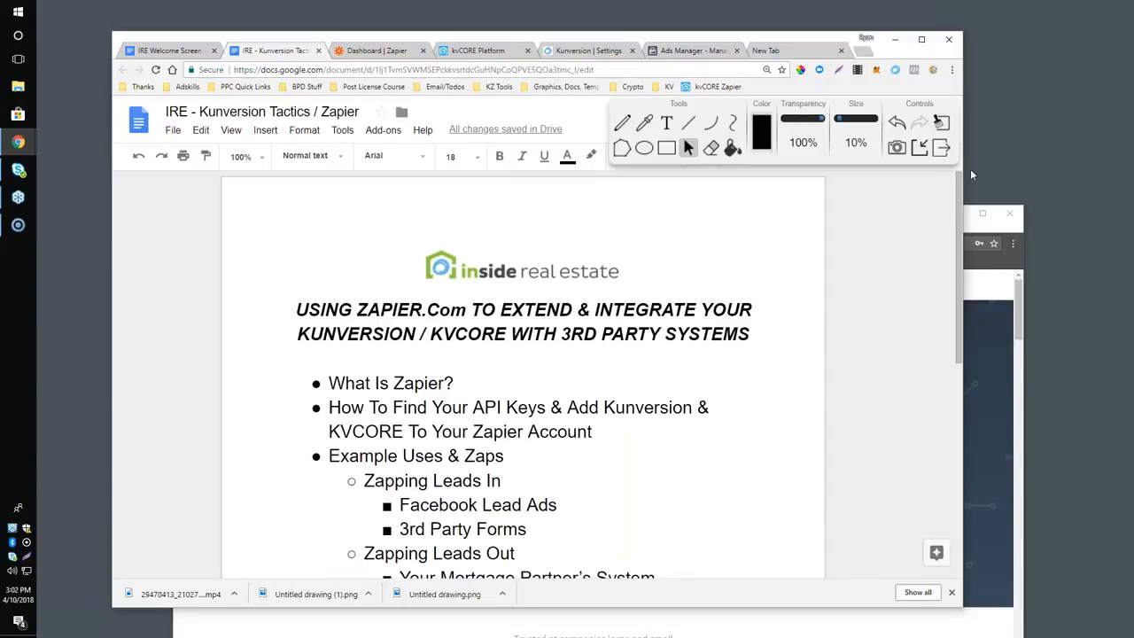
{"action": "left_click", "coordinate": [919, 147]}
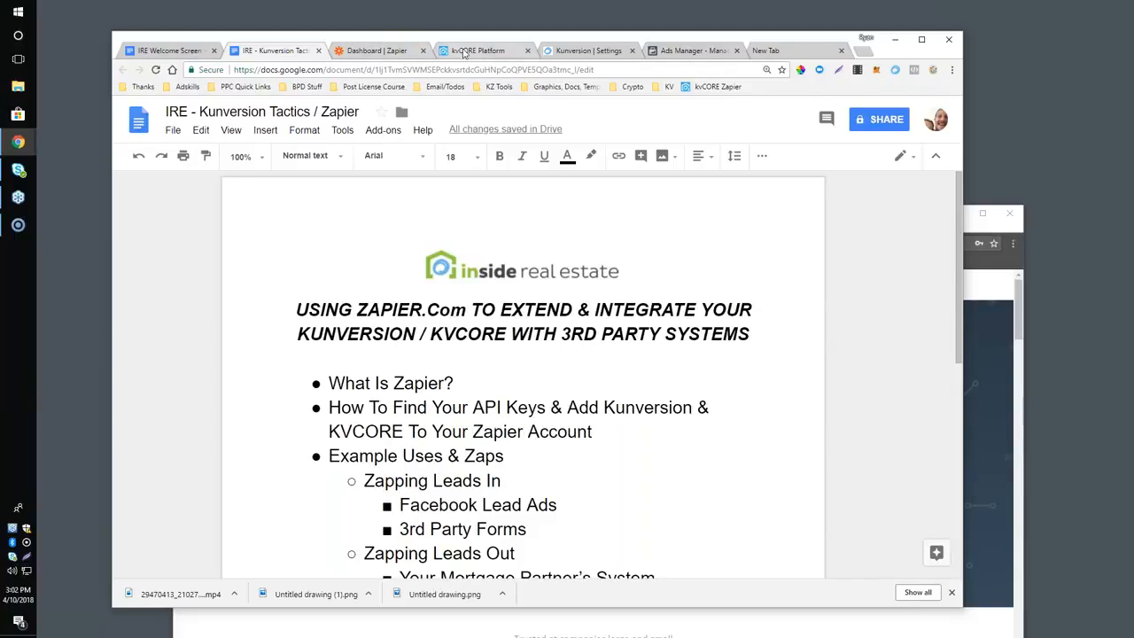
Show the Kunversion Settings page with its account menu open in a wider browser window.
{"action": "left_click", "coordinate": [575, 53]}
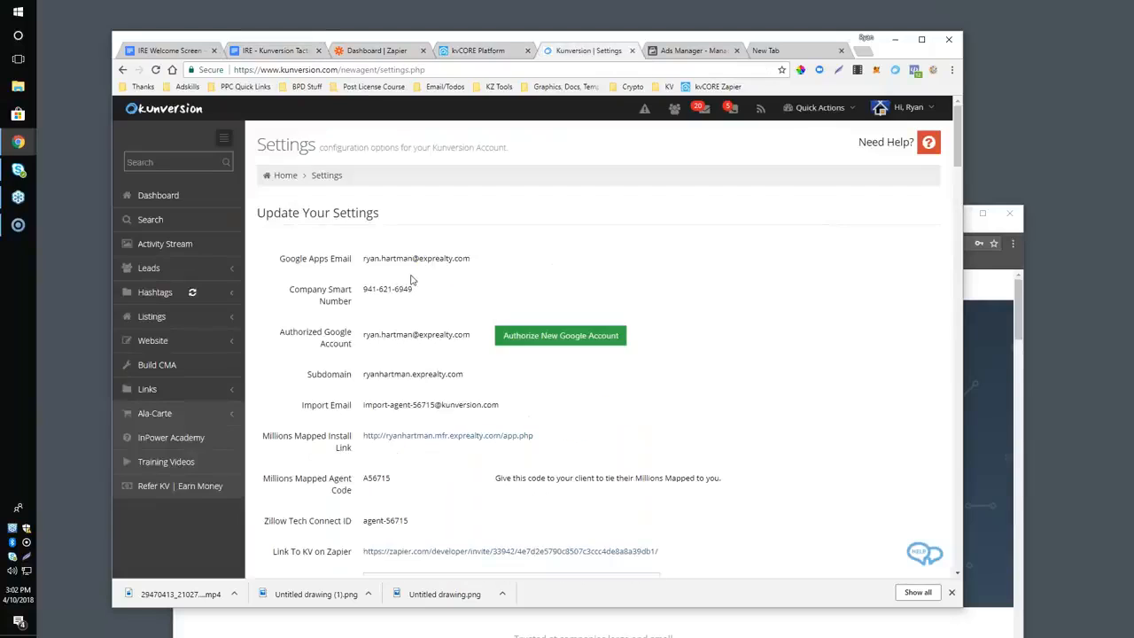
{"action": "scroll", "coordinate": [410, 285], "scroll_direction": "down", "scroll_amount": 1}
{"action": "scroll", "coordinate": [410, 284], "scroll_direction": "up", "scroll_amount": 1}
{"action": "left_click", "coordinate": [908, 111]}
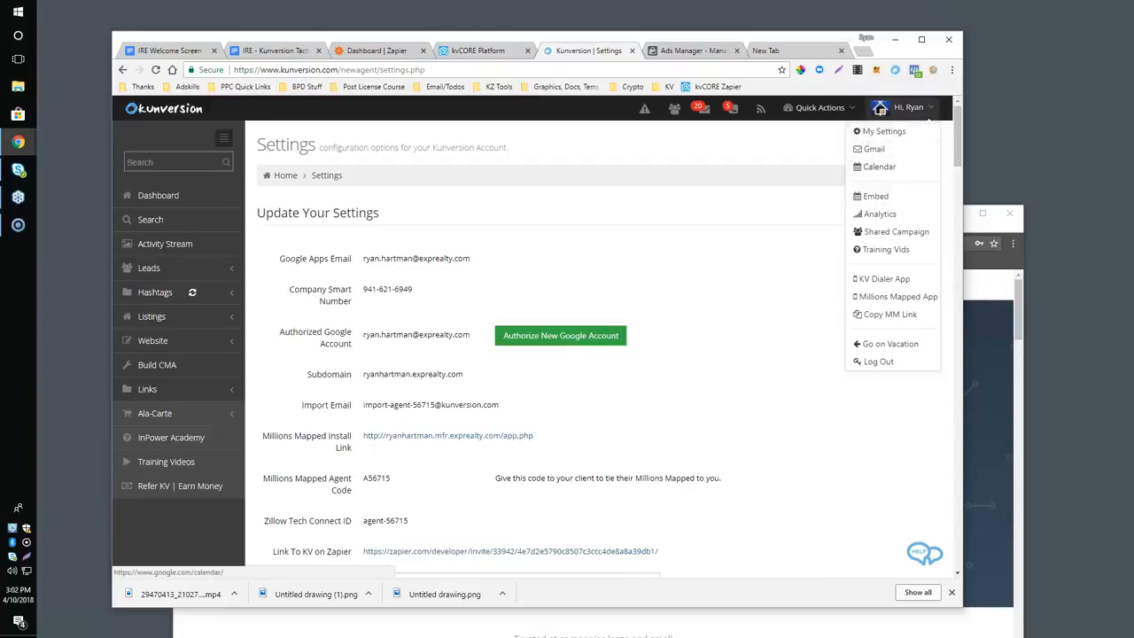
{"action": "left_click_drag", "start_coordinate": [962, 209], "coordinate": [1123, 209]}
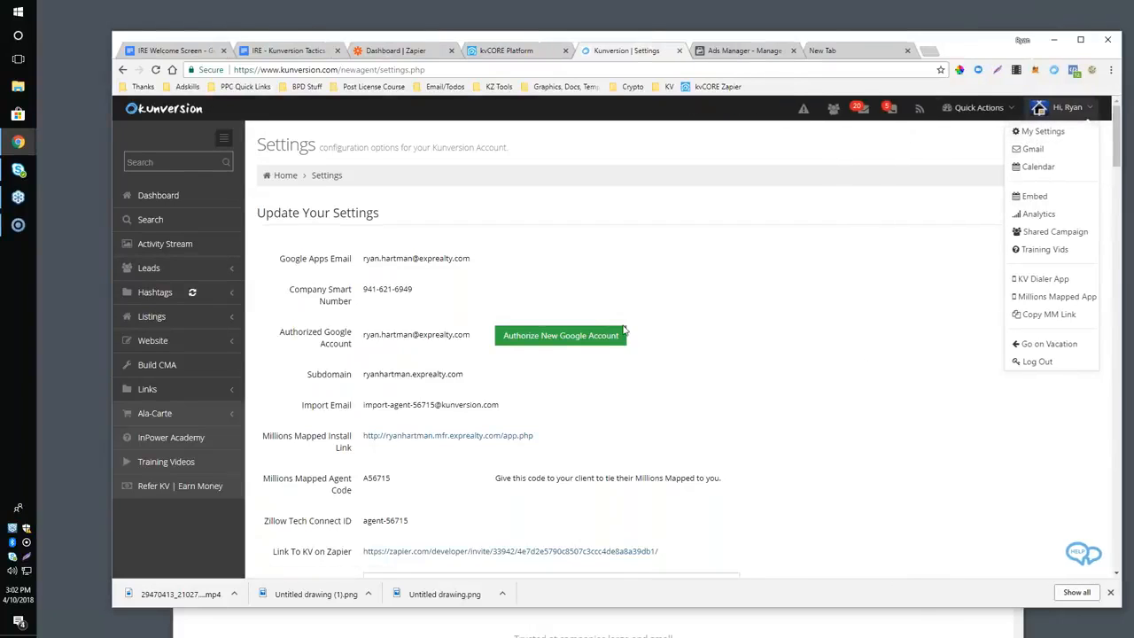
Mark the Link To KV on Zapier row on the Settings page with the annotation pencil.
{"action": "scroll", "coordinate": [806, 162], "scroll_direction": "down", "scroll_amount": 1}
{"action": "left_click", "coordinate": [1091, 70]}
{"action": "left_click", "coordinate": [679, 118]}
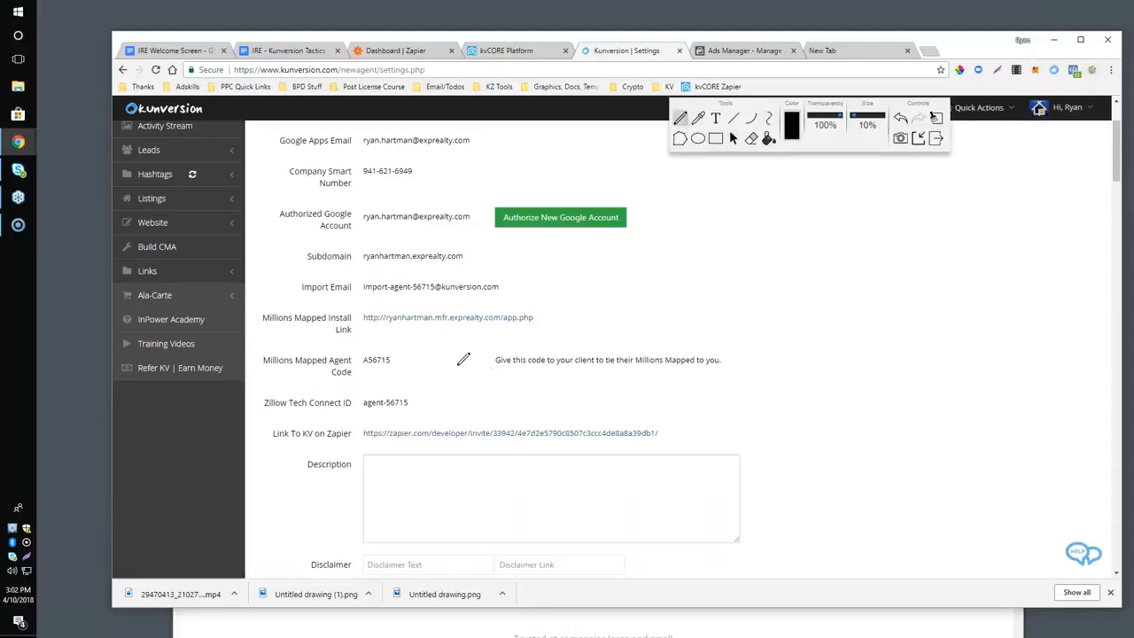
{"action": "mouse_move", "coordinate": [266, 426]}
{"action": "left_mouse_down"}
{"action": "mouse_move", "coordinate": [267, 452]}
{"action": "mouse_move", "coordinate": [287, 427]}
{"action": "mouse_move", "coordinate": [276, 442]}
{"action": "mouse_move", "coordinate": [286, 446]}
{"action": "left_mouse_up"}
Circle the Kunversion Zapier Key row on the Settings page with the annotation pencil.
{"action": "scroll", "coordinate": [314, 456], "scroll_direction": "down", "scroll_amount": 2}
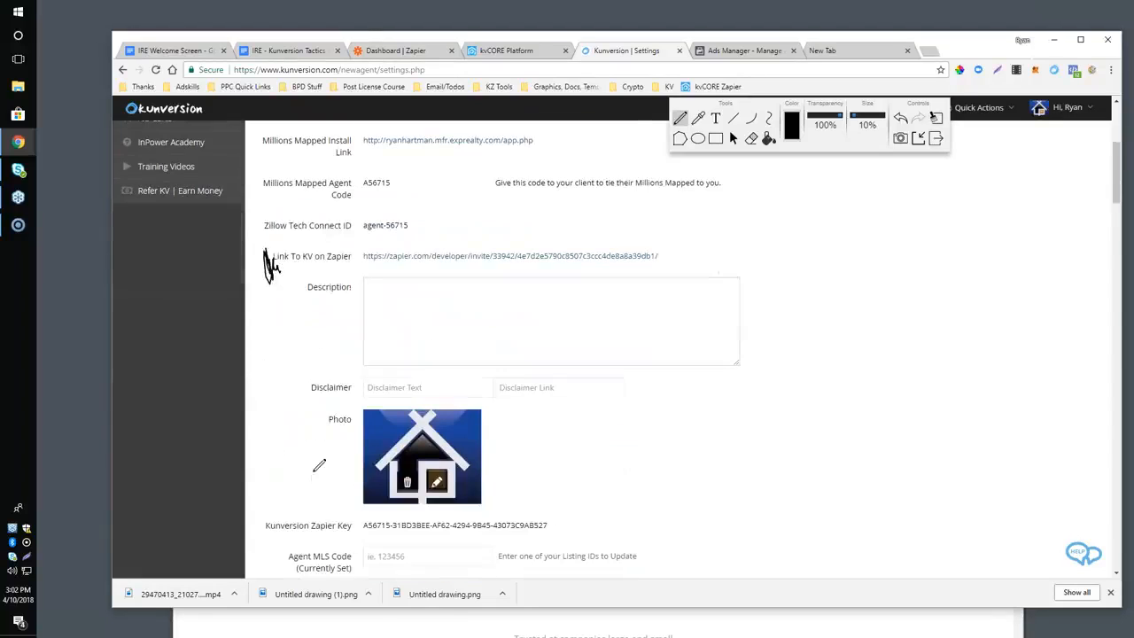
{"action": "scroll", "coordinate": [317, 460], "scroll_direction": "up", "scroll_amount": 2}
{"action": "scroll", "coordinate": [317, 462], "scroll_direction": "up", "scroll_amount": 2}
{"action": "scroll", "coordinate": [317, 455], "scroll_direction": "down", "scroll_amount": 5}
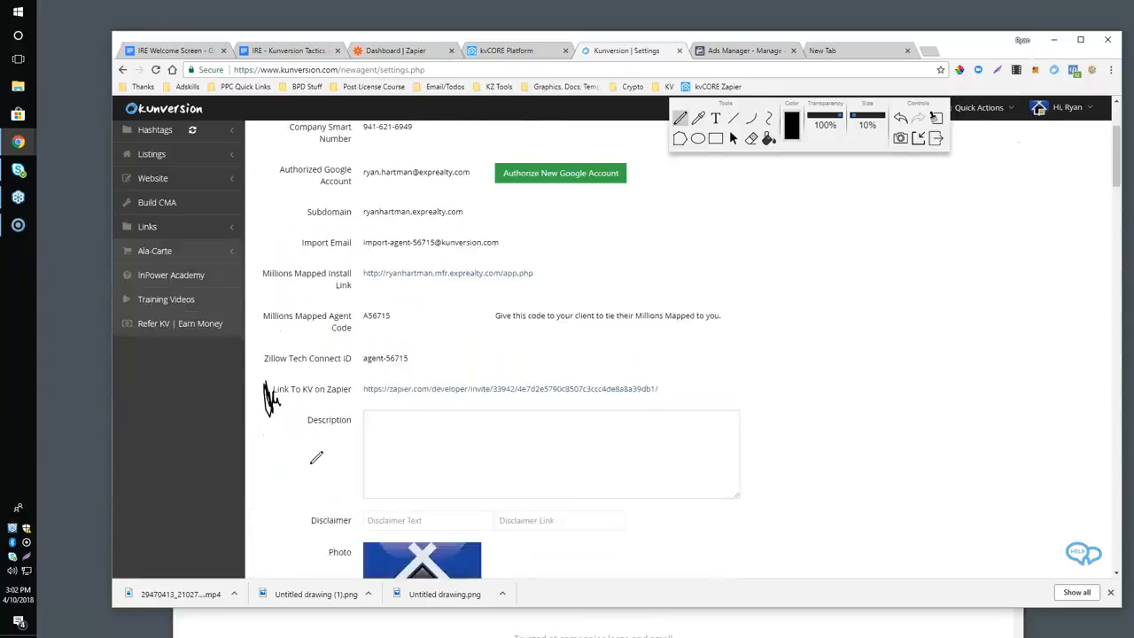
{"action": "mouse_move", "coordinate": [260, 349]}
{"action": "left_mouse_down"}
{"action": "mouse_move", "coordinate": [261, 364]}
{"action": "mouse_move", "coordinate": [282, 369]}
{"action": "mouse_move", "coordinate": [403, 379]}
{"action": "mouse_move", "coordinate": [579, 350]}
{"action": "mouse_move", "coordinate": [482, 325]}
{"action": "mouse_move", "coordinate": [259, 325]}
{"action": "mouse_move", "coordinate": [259, 347]}
{"action": "left_mouse_up"}
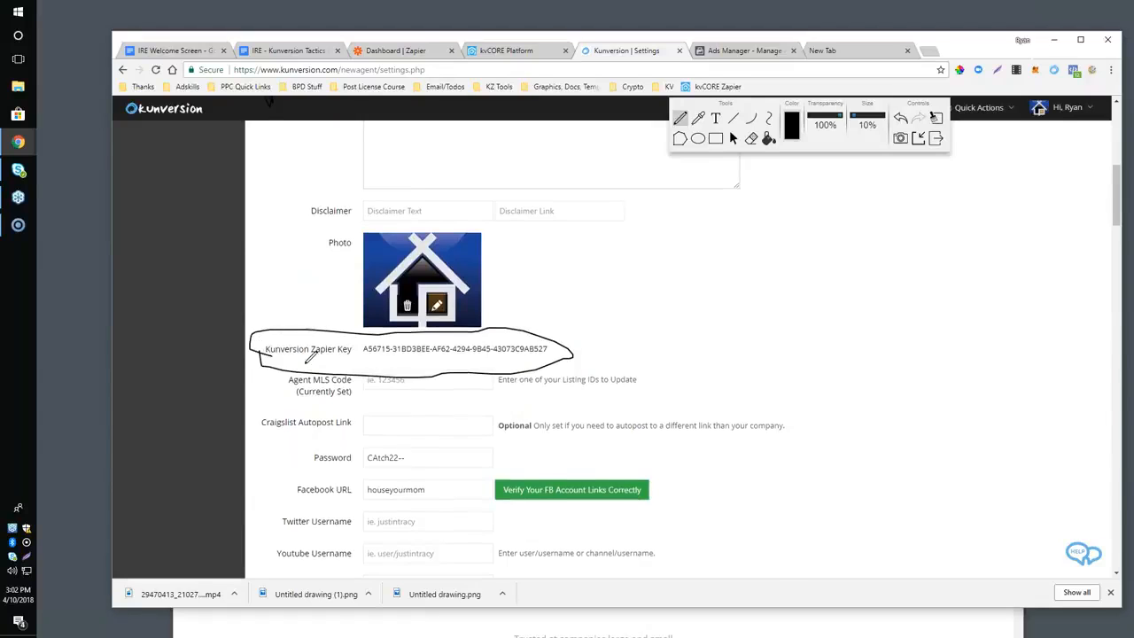
Review the marked Zapier link and key rows and clear all annotation drawings from the Settings page.
{"action": "scroll", "coordinate": [266, 332], "scroll_direction": "up", "scroll_amount": 3}
{"action": "scroll", "coordinate": [345, 332], "scroll_direction": "down", "scroll_amount": 3}
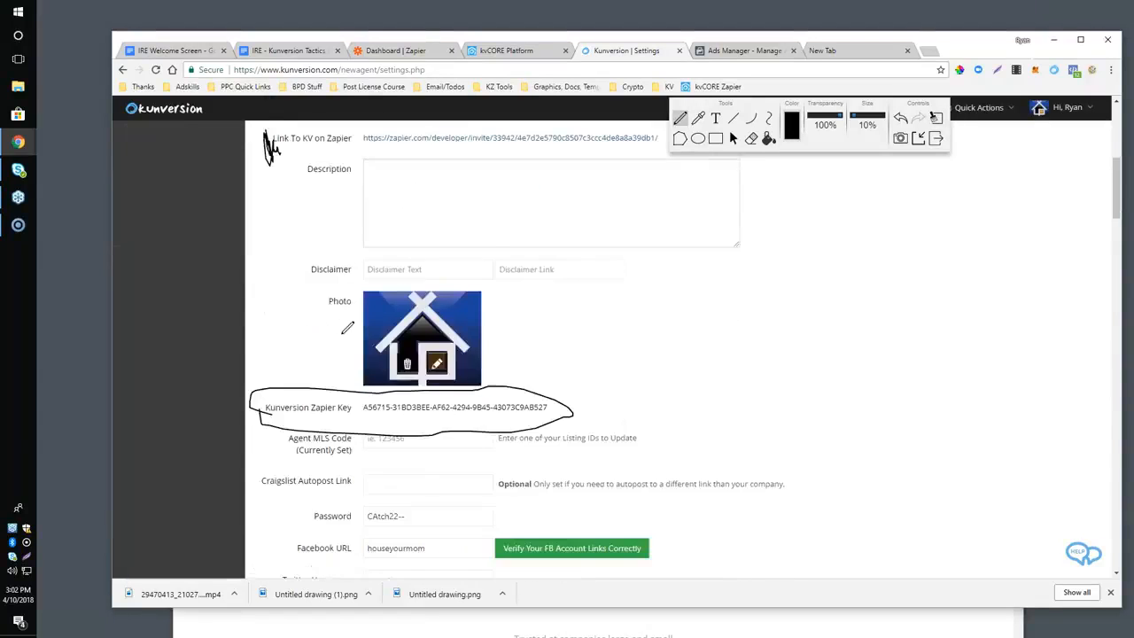
{"action": "scroll", "coordinate": [301, 306], "scroll_direction": "up", "scroll_amount": 3}
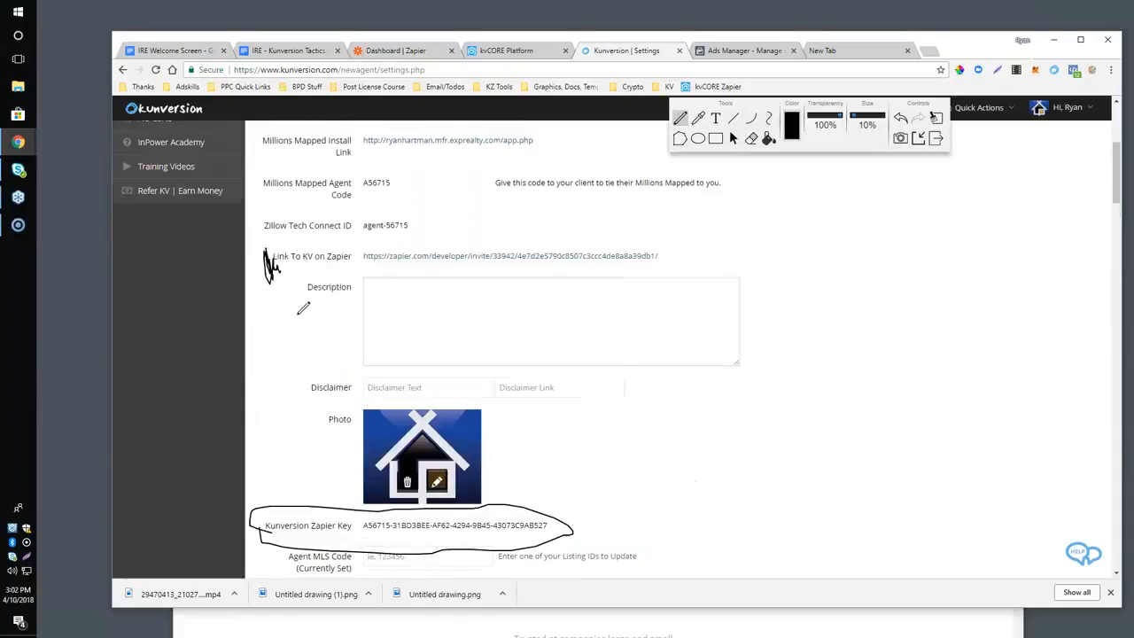
{"action": "left_click", "coordinate": [935, 118]}
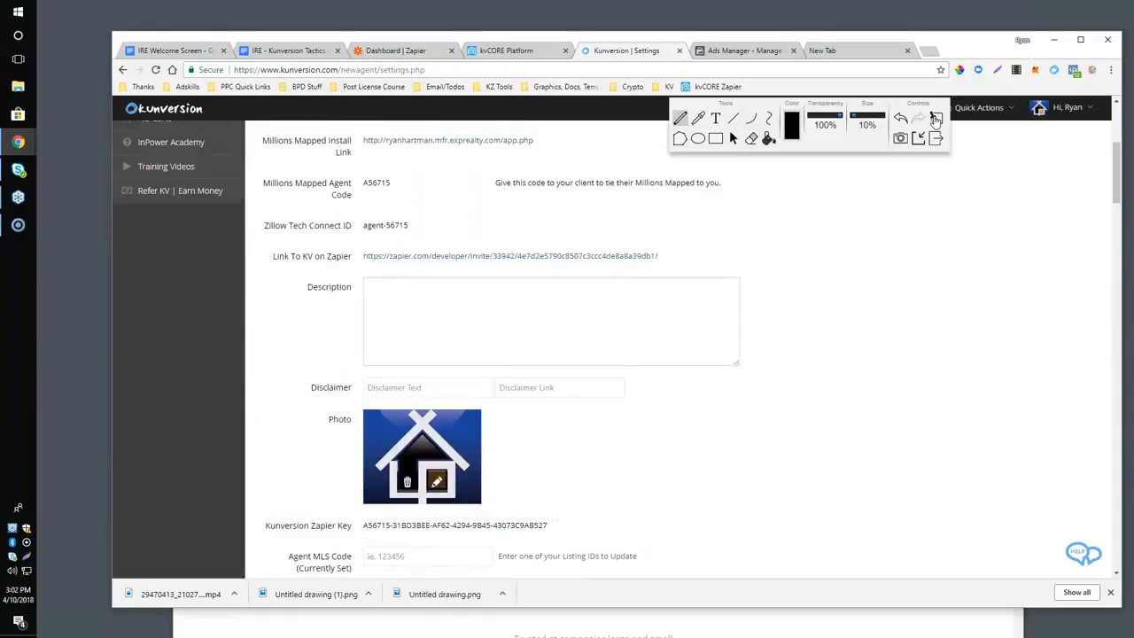
Open the Lead Dropbox lead sources from the kvCORE Lead Engine and highlight the /leadsync part of the page address.
{"action": "left_click", "coordinate": [513, 52]}
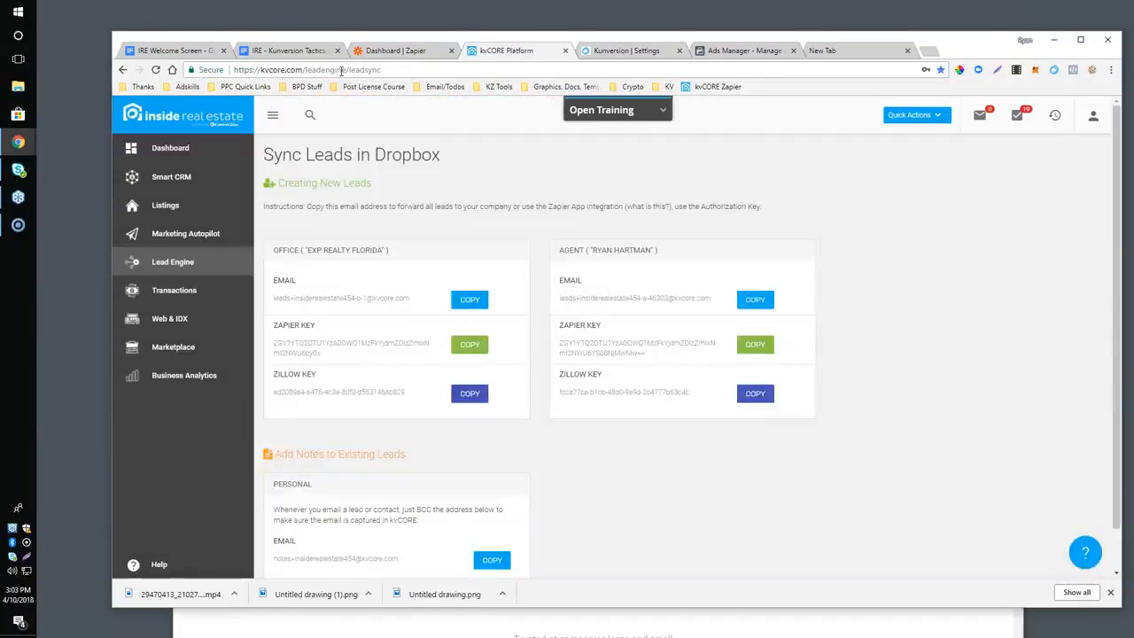
{"action": "left_click", "coordinate": [164, 271]}
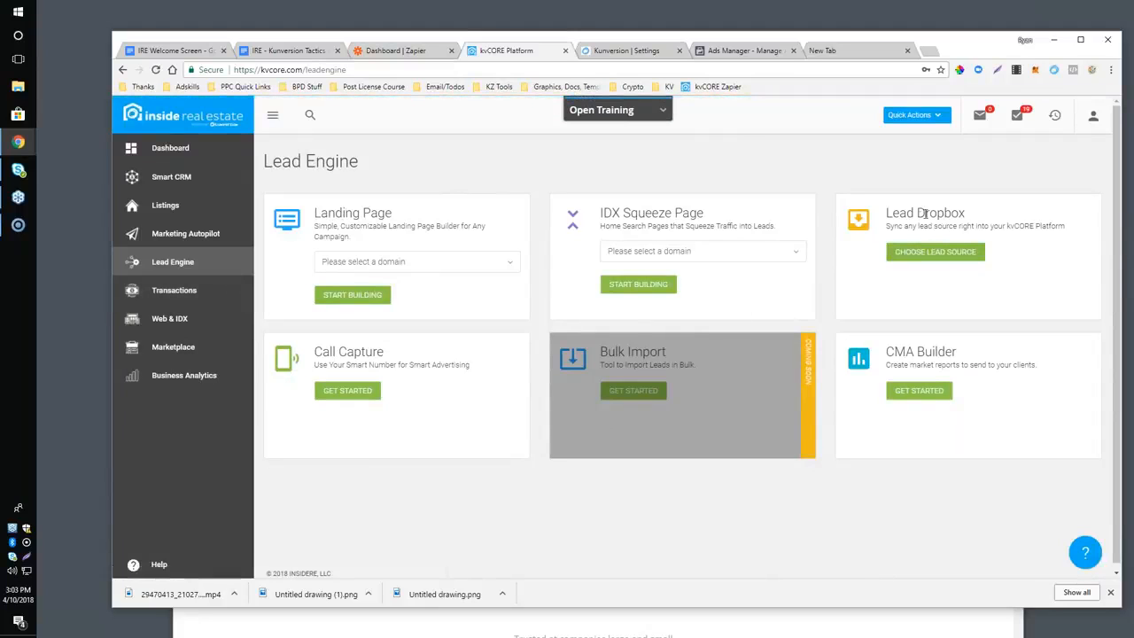
{"action": "left_click", "coordinate": [912, 254]}
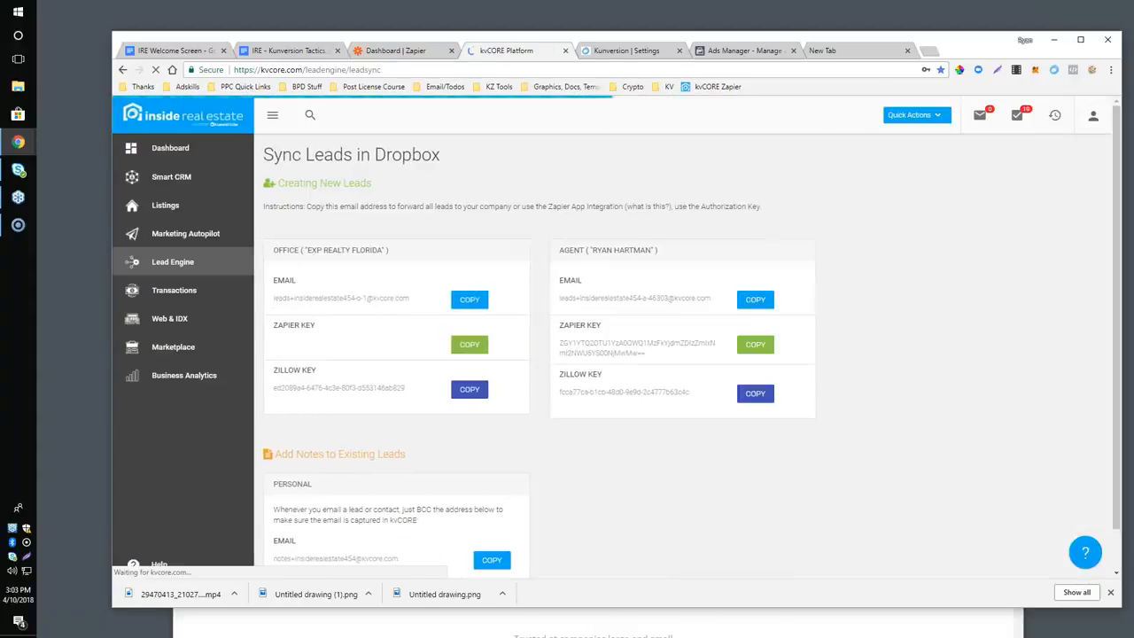
{"action": "double_click", "coordinate": [351, 69]}
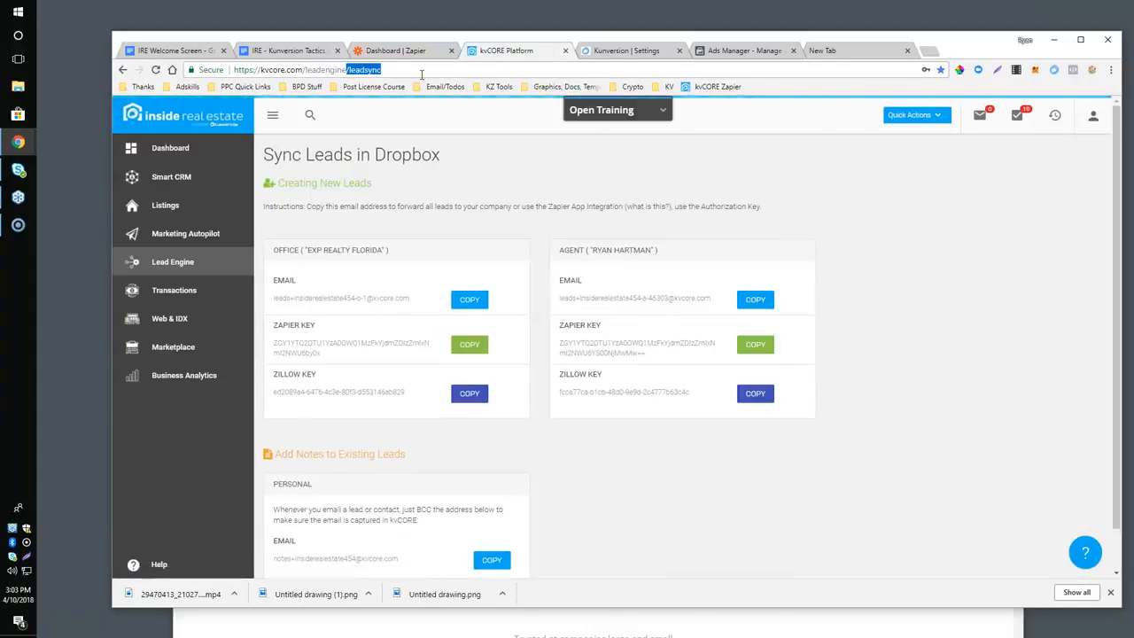
{"action": "scroll", "coordinate": [325, 316], "scroll_direction": "down", "scroll_amount": 1}
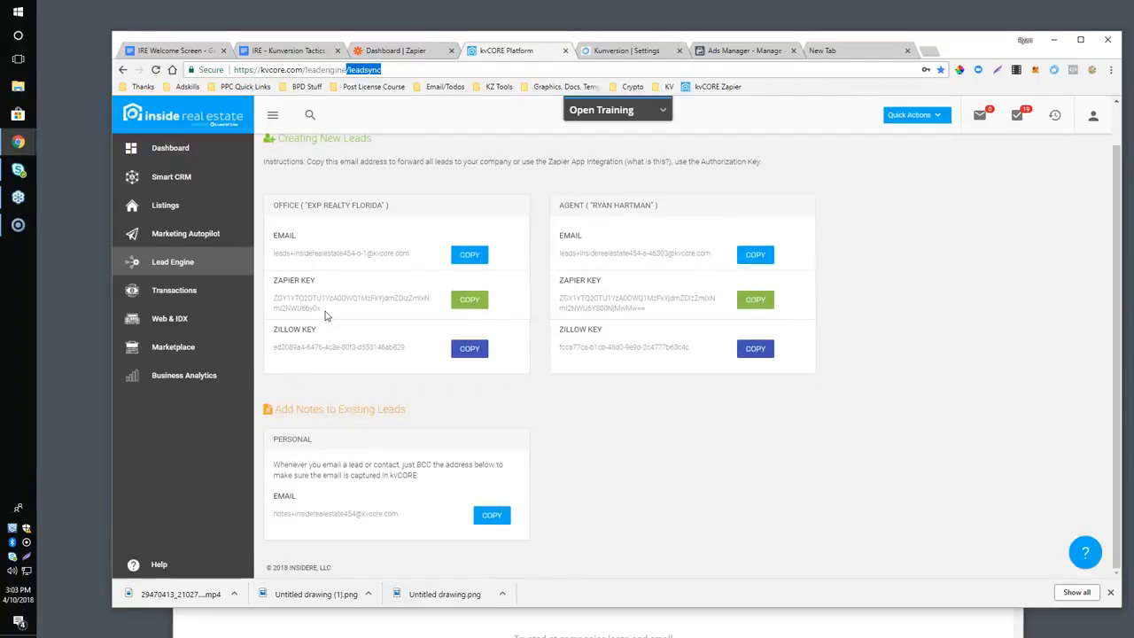
Circle the office's Zapier key on the lead sync page with the annotation pencil.
{"action": "left_click", "coordinate": [1093, 70]}
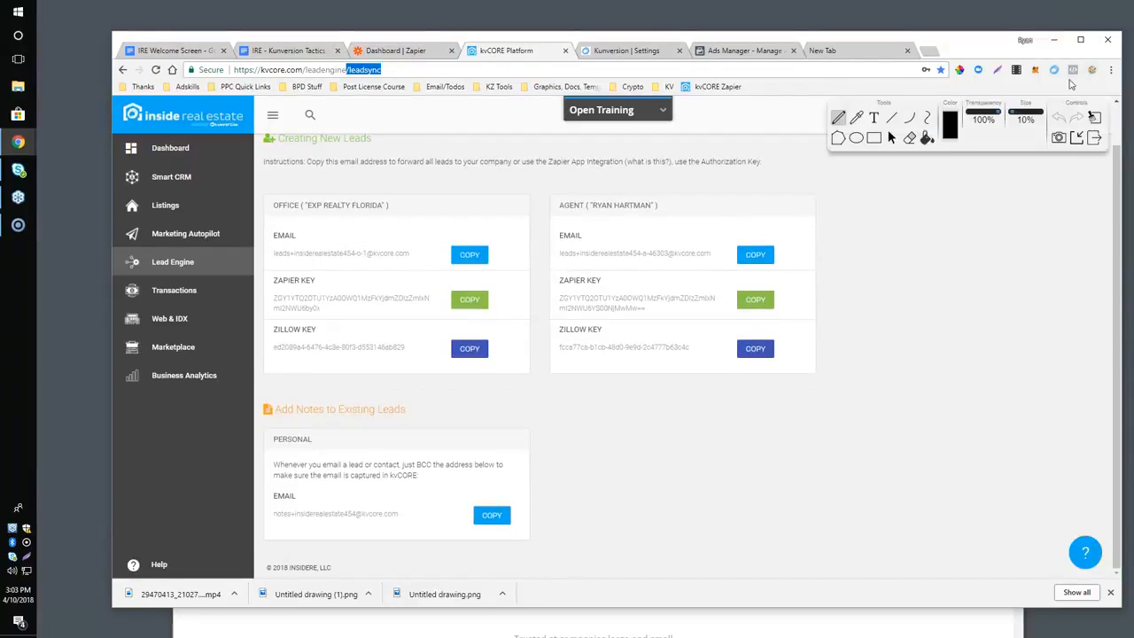
{"action": "left_click", "coordinate": [838, 118]}
{"action": "left_click_drag", "start_coordinate": [350, 264], "coordinate": [328, 322]}
{"action": "mouse_move", "coordinate": [405, 320]}
{"action": "left_mouse_down"}
{"action": "mouse_move", "coordinate": [512, 303]}
{"action": "mouse_move", "coordinate": [365, 260]}
{"action": "mouse_move", "coordinate": [305, 263]}
{"action": "left_mouse_up"}
Mark the Office and Agent card headings with the pencil and clear all drawings from the lead sync page.
{"action": "left_click_drag", "start_coordinate": [269, 193], "coordinate": [268, 218]}
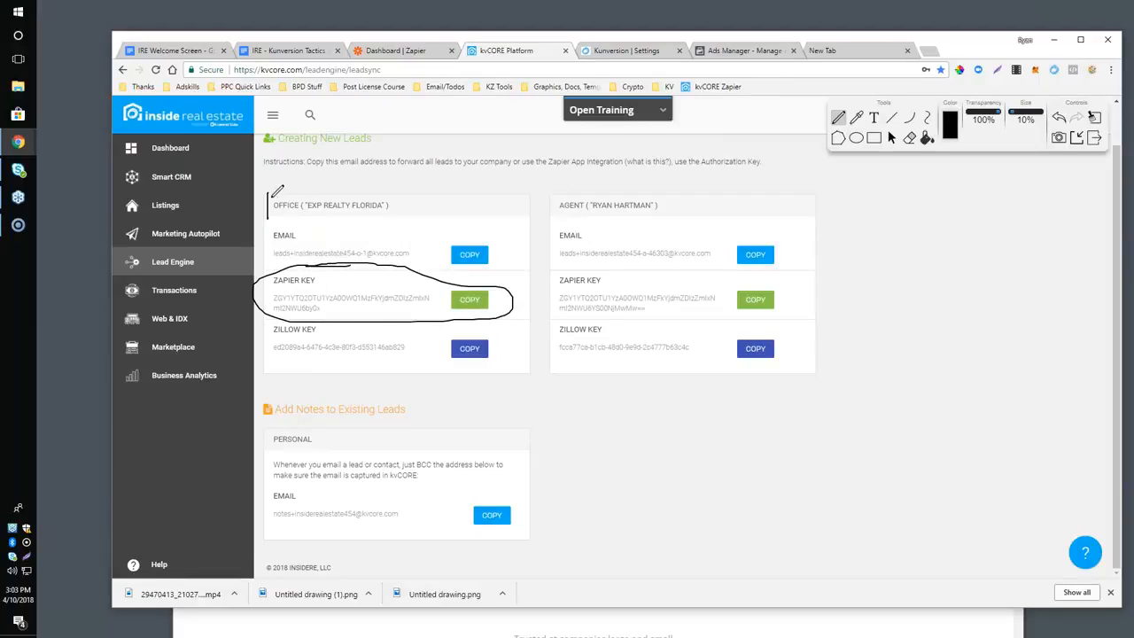
{"action": "left_click_drag", "start_coordinate": [555, 196], "coordinate": [551, 216]}
{"action": "left_click_drag", "start_coordinate": [275, 217], "coordinate": [422, 236]}
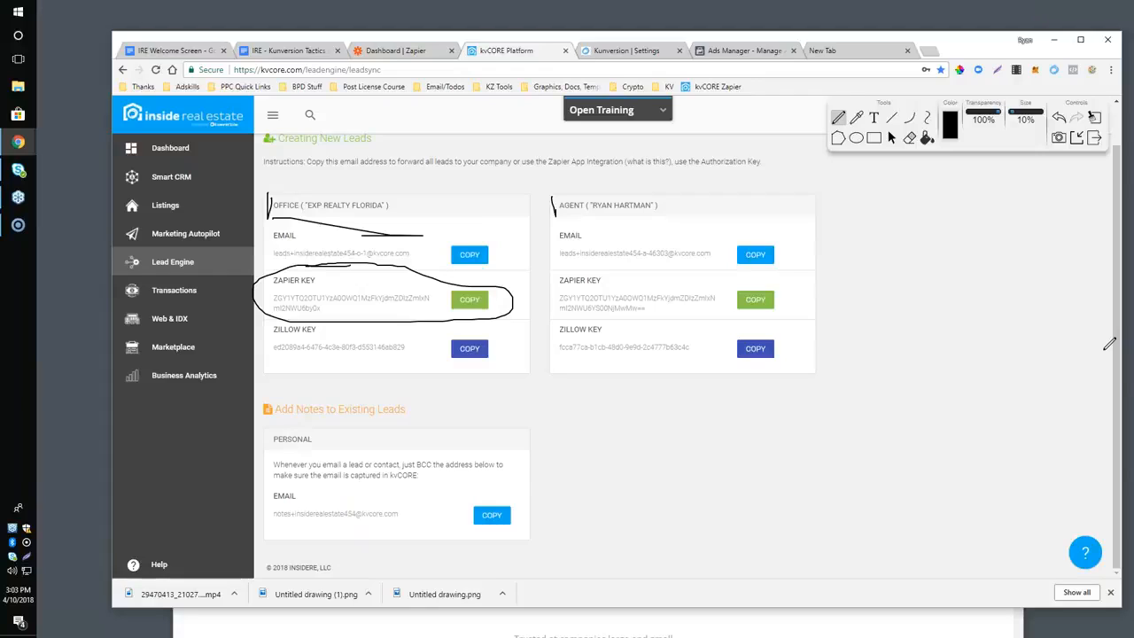
{"action": "left_click", "coordinate": [1093, 127]}
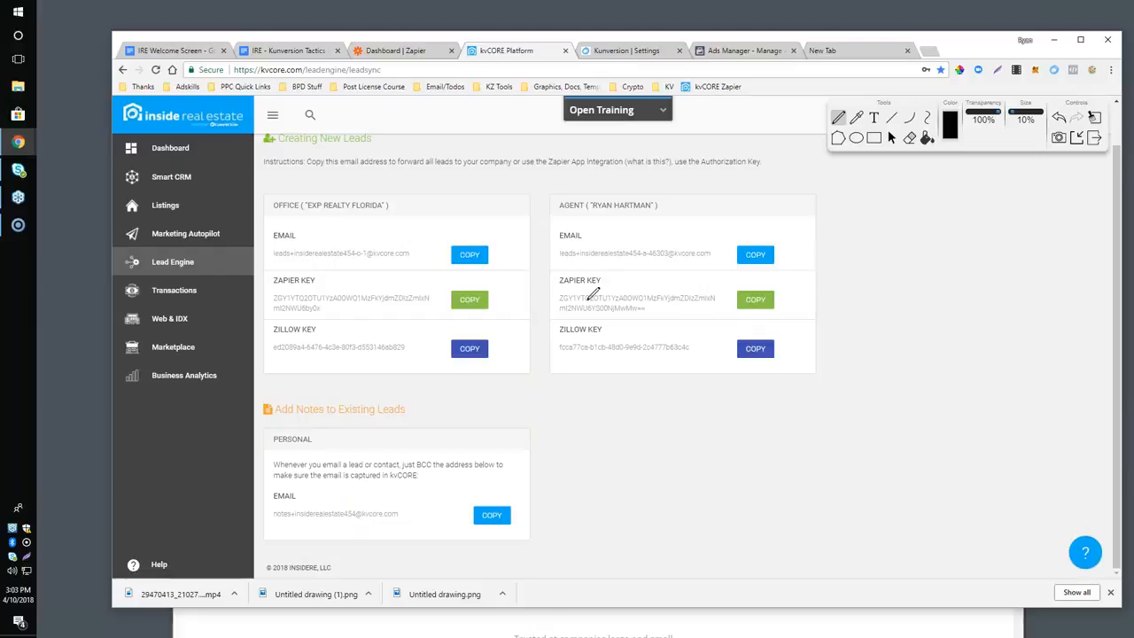
Return to the Kunversion Tactics / Zapier document and highlight the Example Uses & Zaps and Facebook Lead Ads items.
{"action": "left_click", "coordinate": [372, 51]}
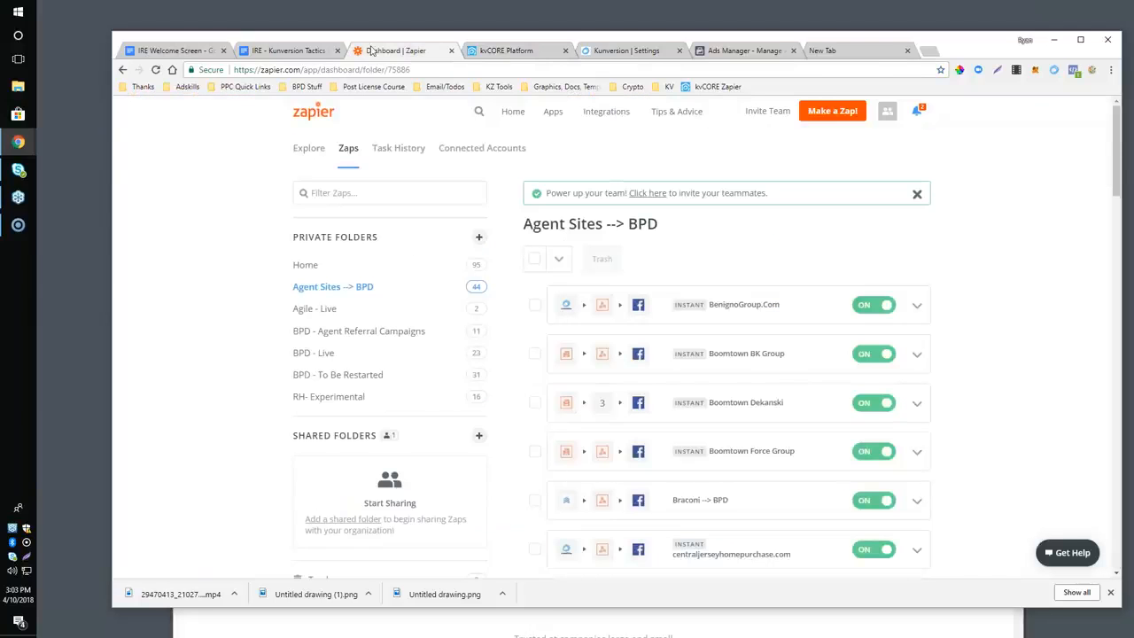
{"action": "left_click", "coordinate": [284, 51]}
{"action": "scroll", "coordinate": [432, 361], "scroll_direction": "down", "scroll_amount": 2}
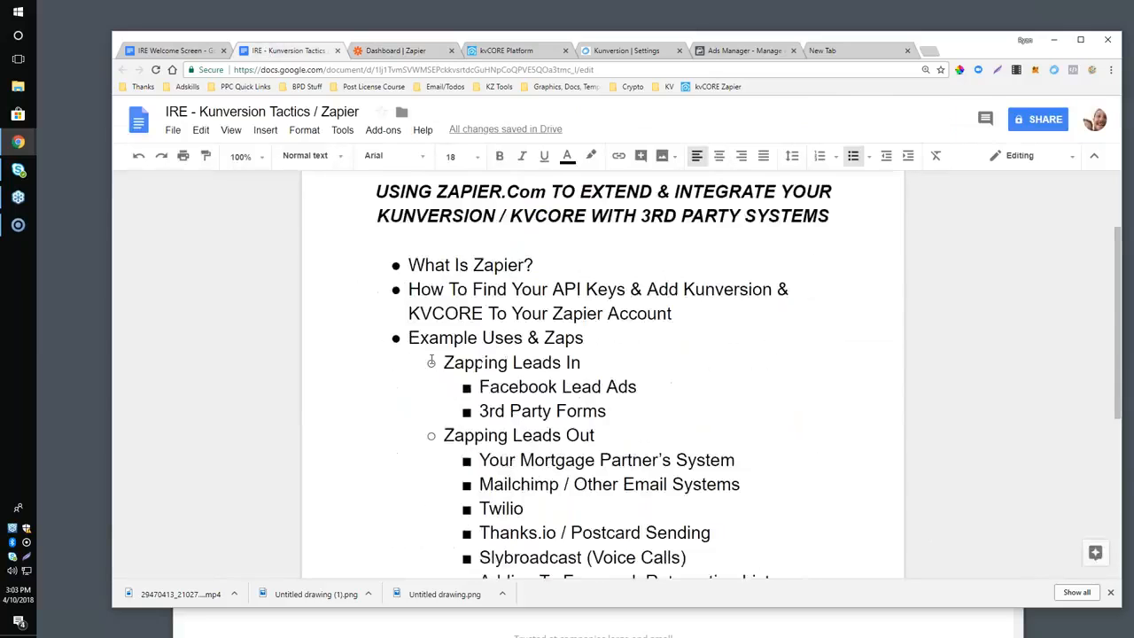
{"action": "left_click_drag", "start_coordinate": [408, 338], "coordinate": [589, 337]}
{"action": "scroll", "coordinate": [591, 356], "scroll_direction": "down", "scroll_amount": 1}
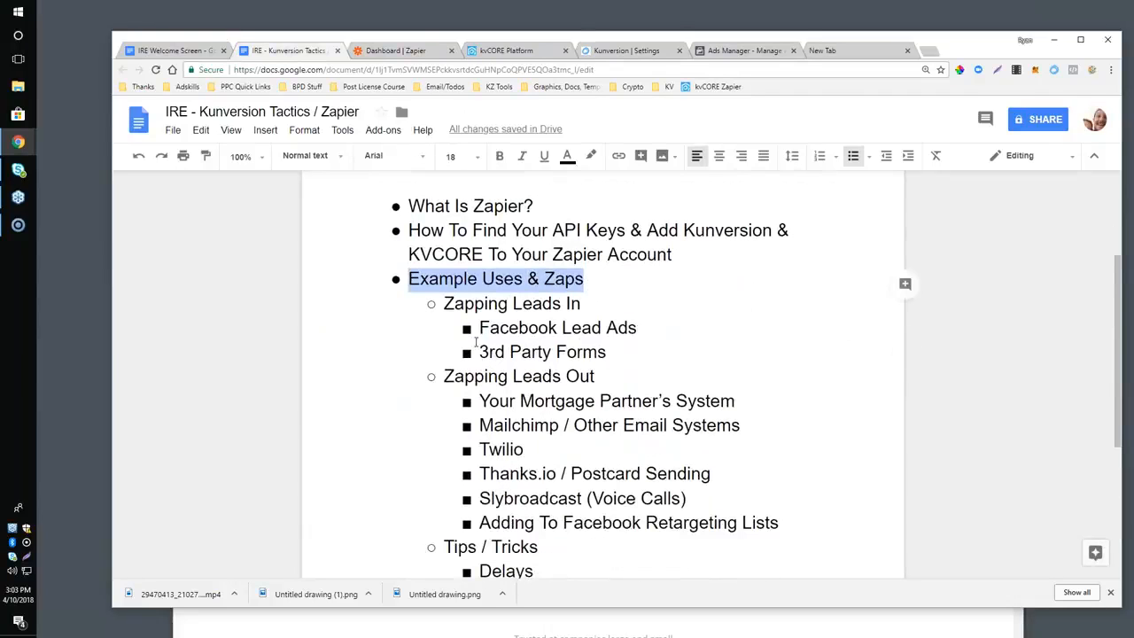
{"action": "left_click_drag", "start_coordinate": [478, 327], "coordinate": [647, 328]}
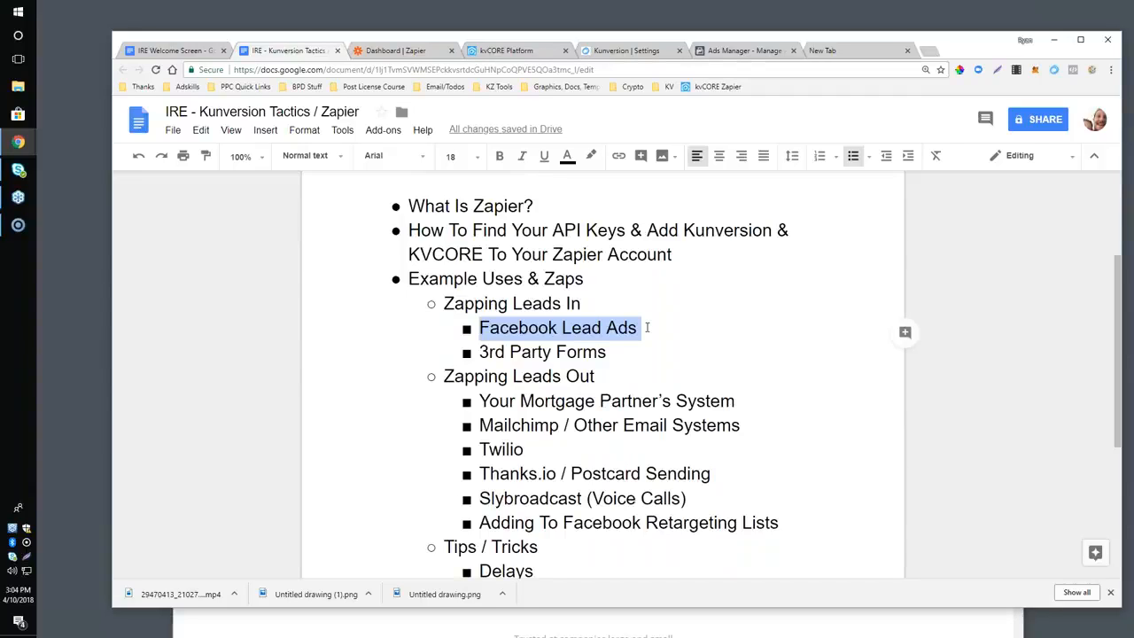
Get a shareable preview link for the Bond Street Mortgage - Lead generation - Copy ad in Ads Manager.
{"action": "left_click", "coordinate": [723, 51]}
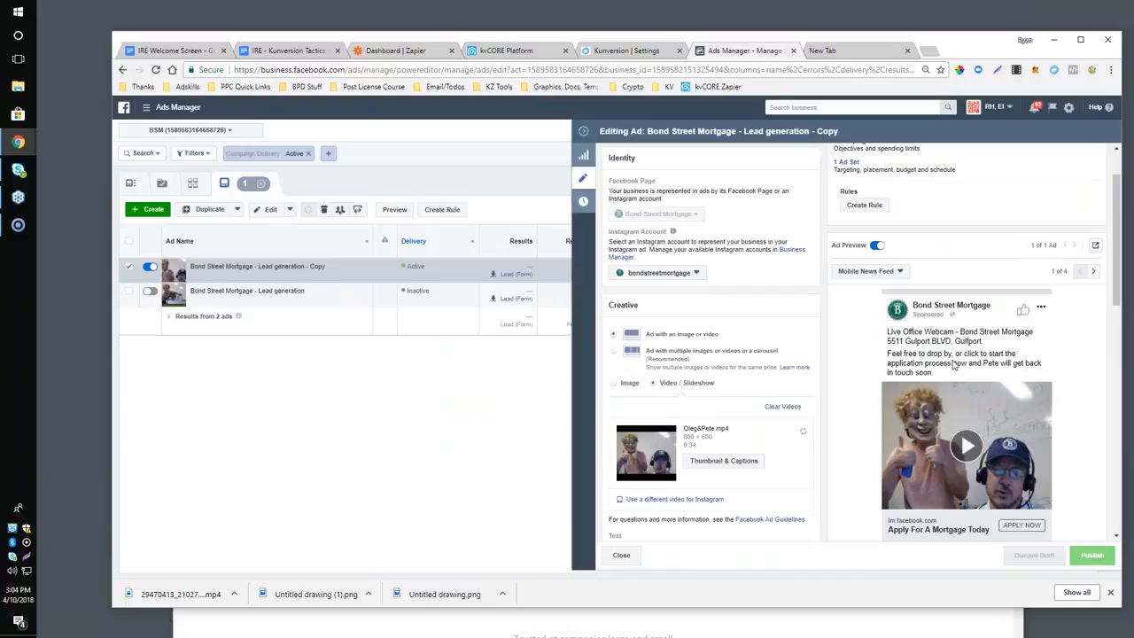
{"action": "left_click", "coordinate": [1094, 249]}
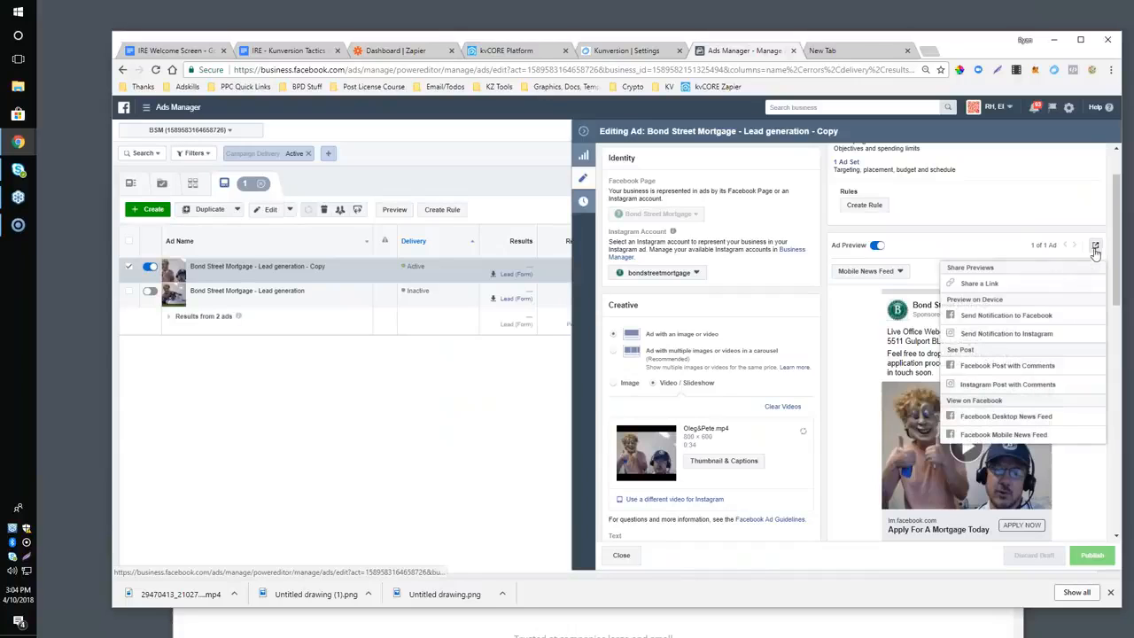
{"action": "left_click", "coordinate": [979, 283]}
{"action": "key", "text": "ctrl+Tab"}
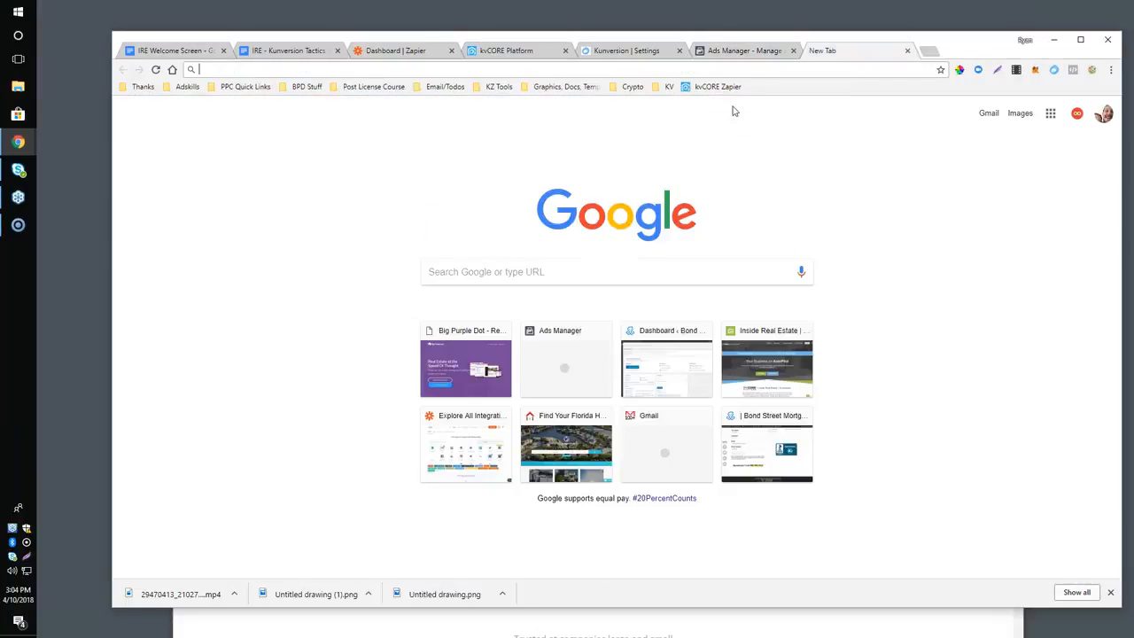
{"action": "left_click", "coordinate": [748, 51]}
{"action": "left_click", "coordinate": [558, 273]}
Load the copied ad preview link in the empty browser tab.
{"action": "left_click", "coordinate": [822, 50]}
{"action": "key", "text": "ctrl+v"}
{"action": "key", "text": "Return"}
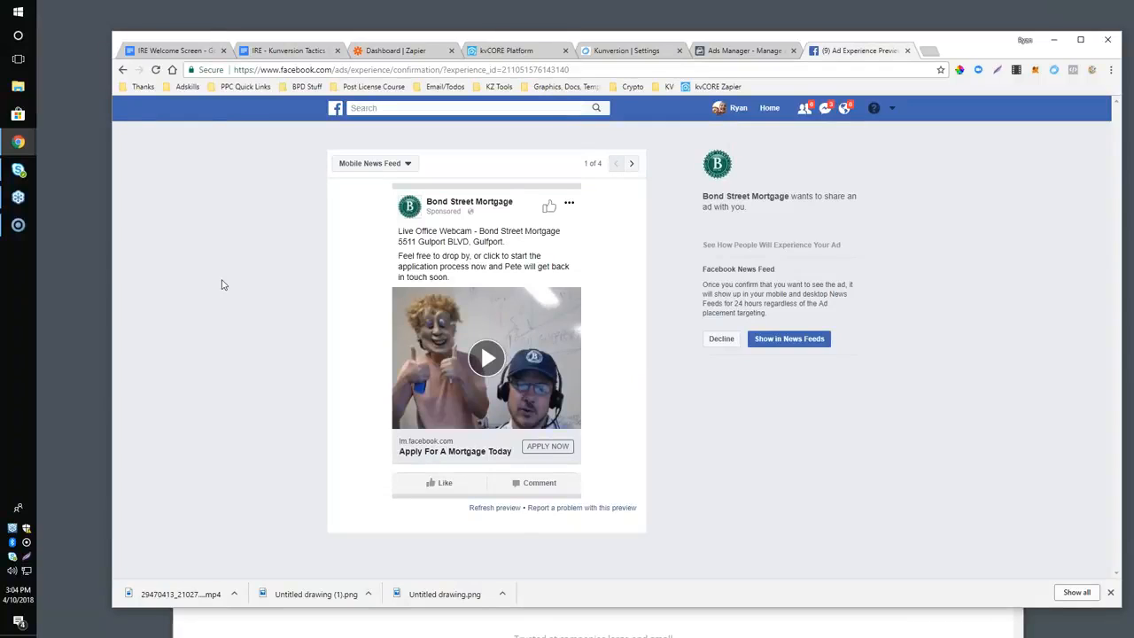
Show the shared Bond Street Mortgage ad in the Facebook news feed, pause its video and bring its Apply Now option into view.
{"action": "left_click", "coordinate": [783, 339]}
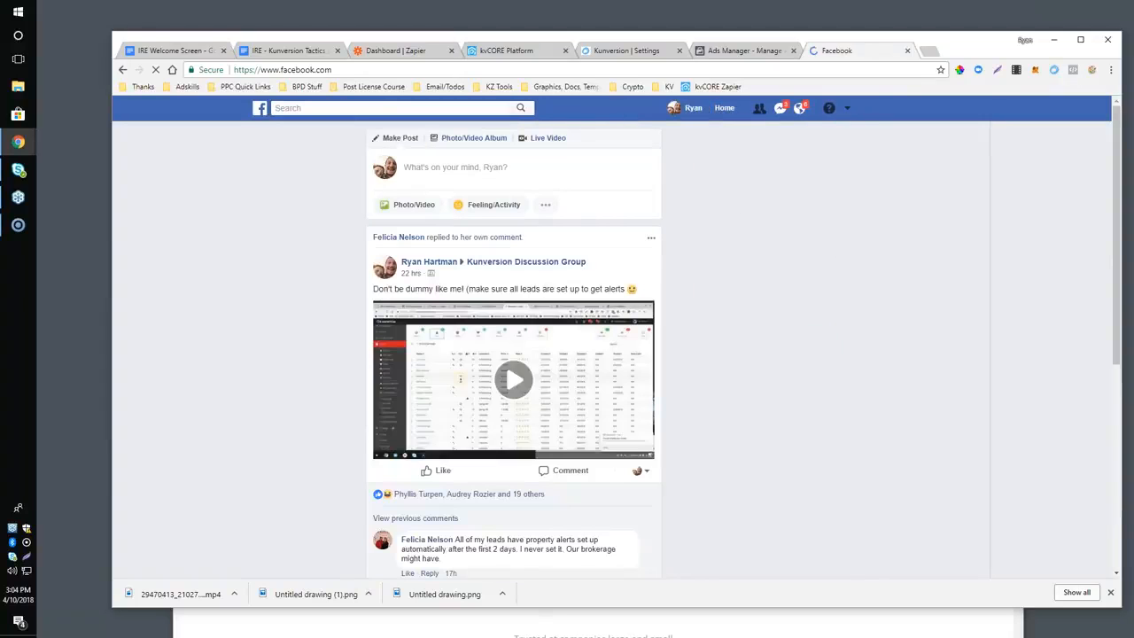
{"action": "scroll", "coordinate": [514, 354], "scroll_direction": "down", "scroll_amount": 1}
{"action": "scroll", "coordinate": [566, 283], "scroll_direction": "down", "scroll_amount": 7}
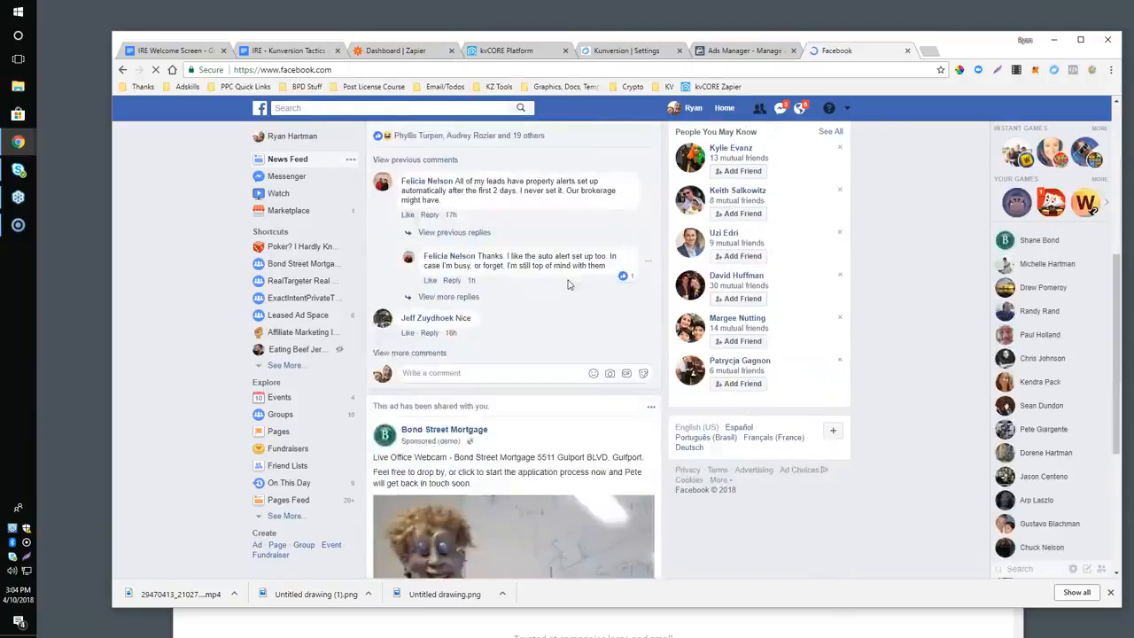
{"action": "scroll", "coordinate": [566, 283], "scroll_direction": "up", "scroll_amount": 2}
{"action": "scroll", "coordinate": [566, 284], "scroll_direction": "up", "scroll_amount": 1}
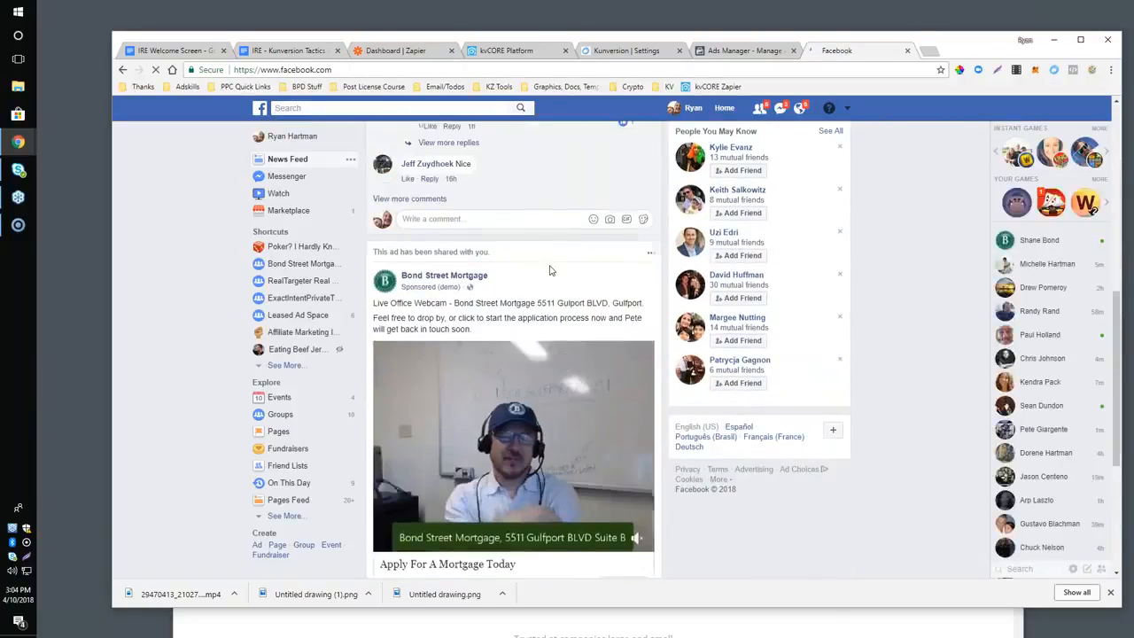
{"action": "scroll", "coordinate": [551, 271], "scroll_direction": "down", "scroll_amount": 1}
{"action": "left_click", "coordinate": [386, 468]}
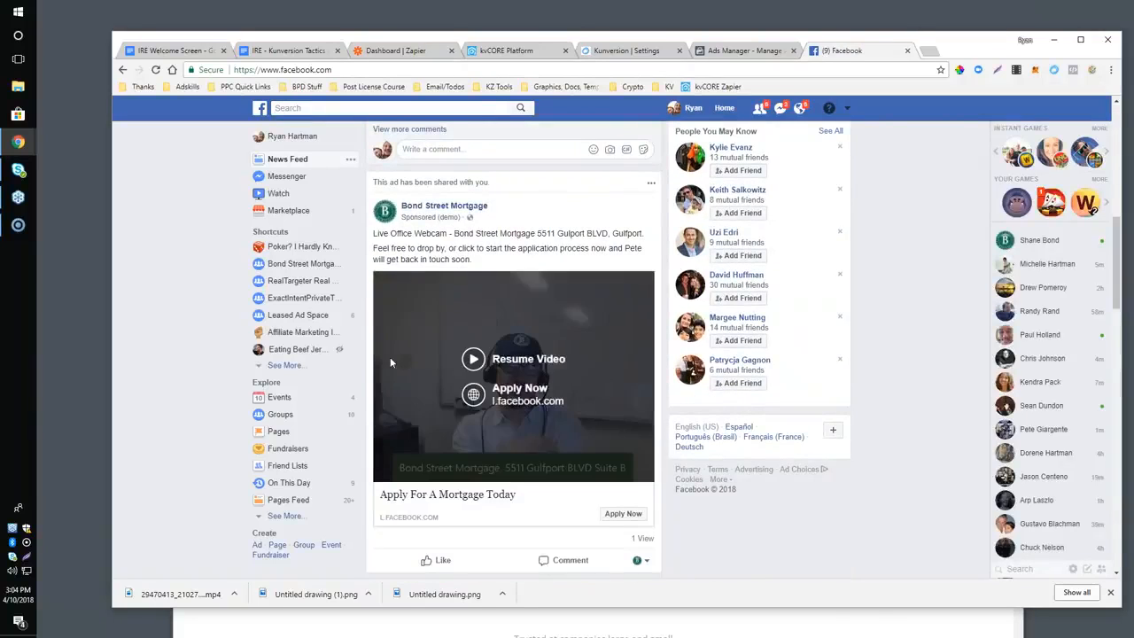
{"action": "scroll", "coordinate": [390, 357], "scroll_direction": "down", "scroll_amount": 1}
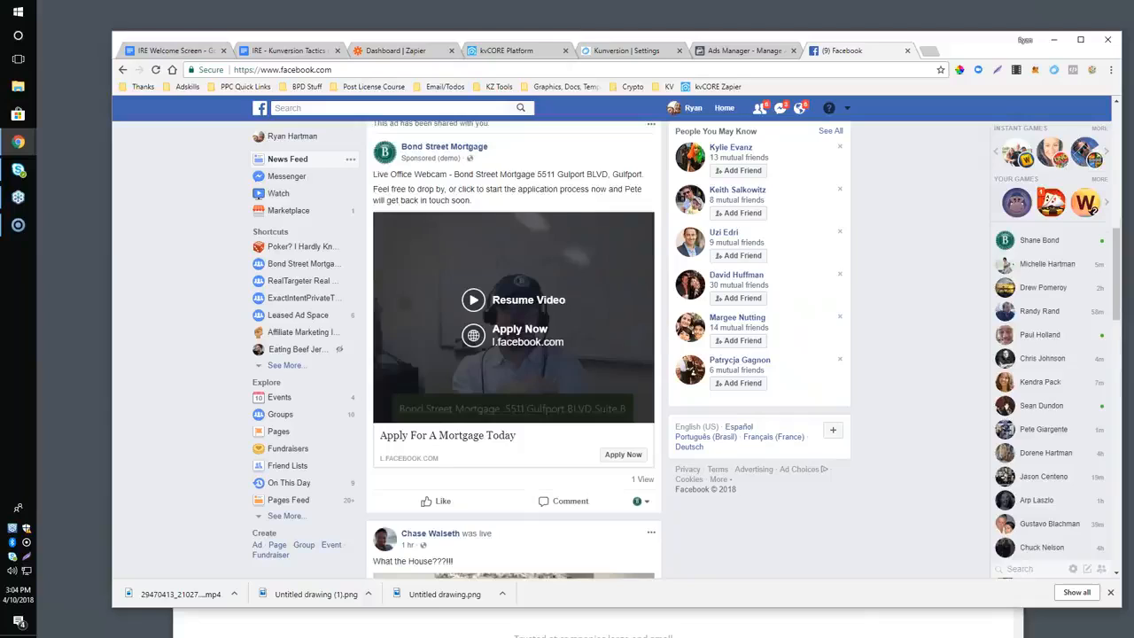
Open the ad's Apply Now lead form, circle its pre-filled contact fields with a pencil annotation and clear the drawing.
{"action": "left_click", "coordinate": [623, 456]}
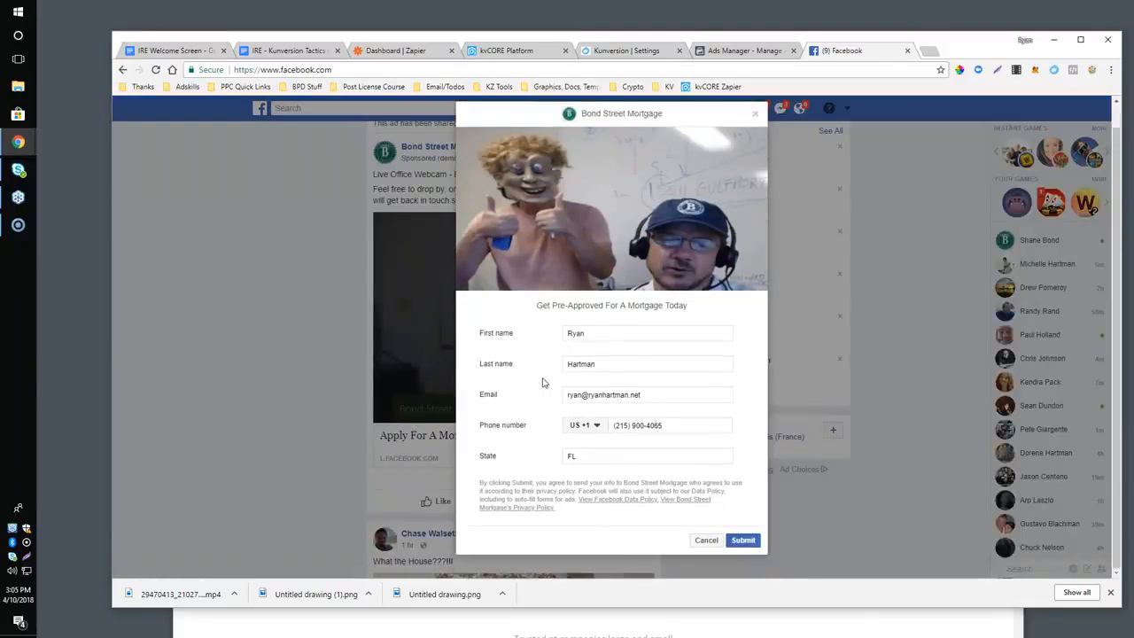
{"action": "left_click", "coordinate": [1091, 70]}
{"action": "left_click", "coordinate": [839, 124]}
{"action": "mouse_move", "coordinate": [560, 298]}
{"action": "left_mouse_down"}
{"action": "mouse_move", "coordinate": [522, 291]}
{"action": "mouse_move", "coordinate": [459, 453]}
{"action": "mouse_move", "coordinate": [611, 483]}
{"action": "mouse_move", "coordinate": [726, 445]}
{"action": "mouse_move", "coordinate": [703, 346]}
{"action": "mouse_move", "coordinate": [549, 283]}
{"action": "mouse_move", "coordinate": [526, 291]}
{"action": "left_mouse_up"}
{"action": "mouse_move", "coordinate": [662, 422]}
{"action": "left_mouse_down"}
{"action": "mouse_move", "coordinate": [665, 433]}
{"action": "mouse_move", "coordinate": [673, 422]}
{"action": "left_mouse_up"}
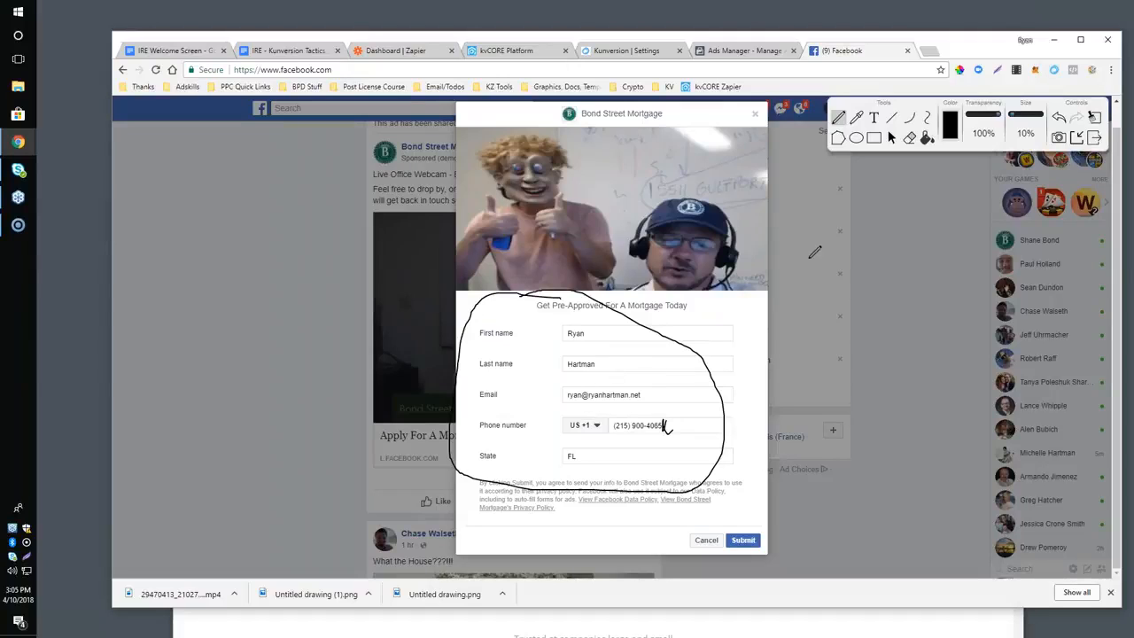
{"action": "left_click", "coordinate": [1093, 117]}
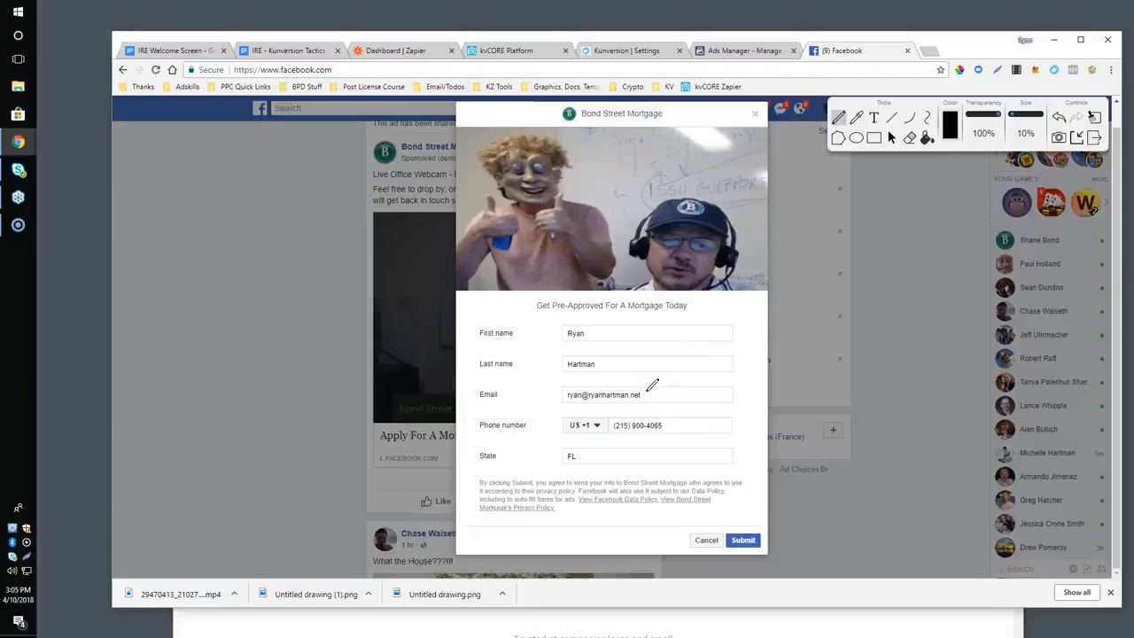
Leave the pencil tool, remove one character from the pre-filled email address and submit the lead form.
{"action": "left_click", "coordinate": [891, 138]}
{"action": "triple_click", "coordinate": [629, 398]}
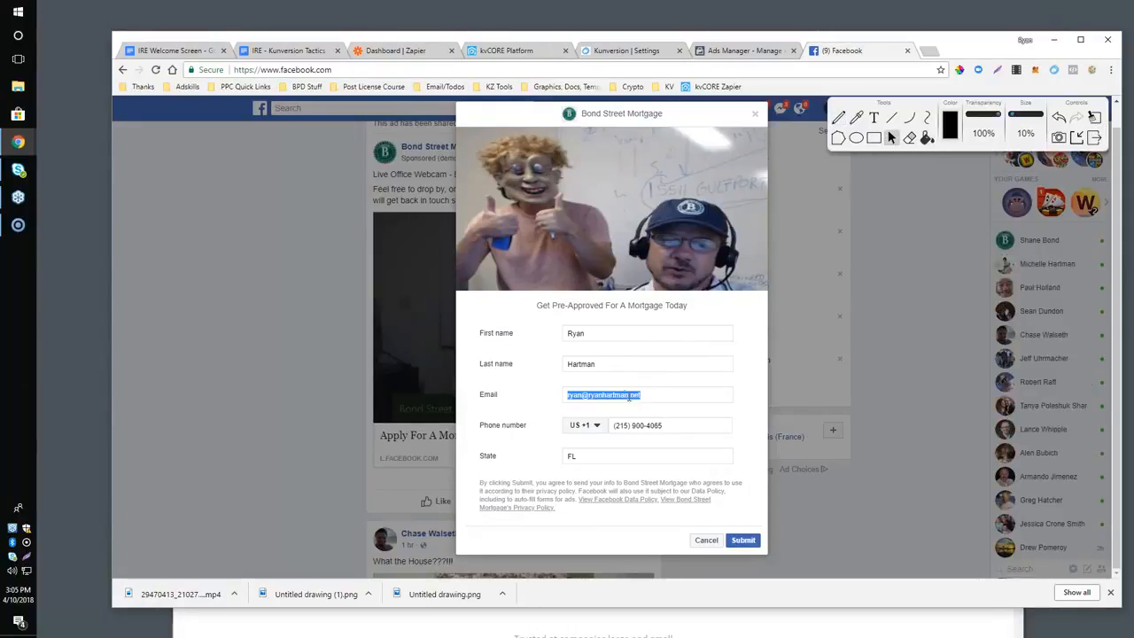
{"action": "left_click", "coordinate": [617, 395]}
{"action": "key", "text": "BackSpace"}
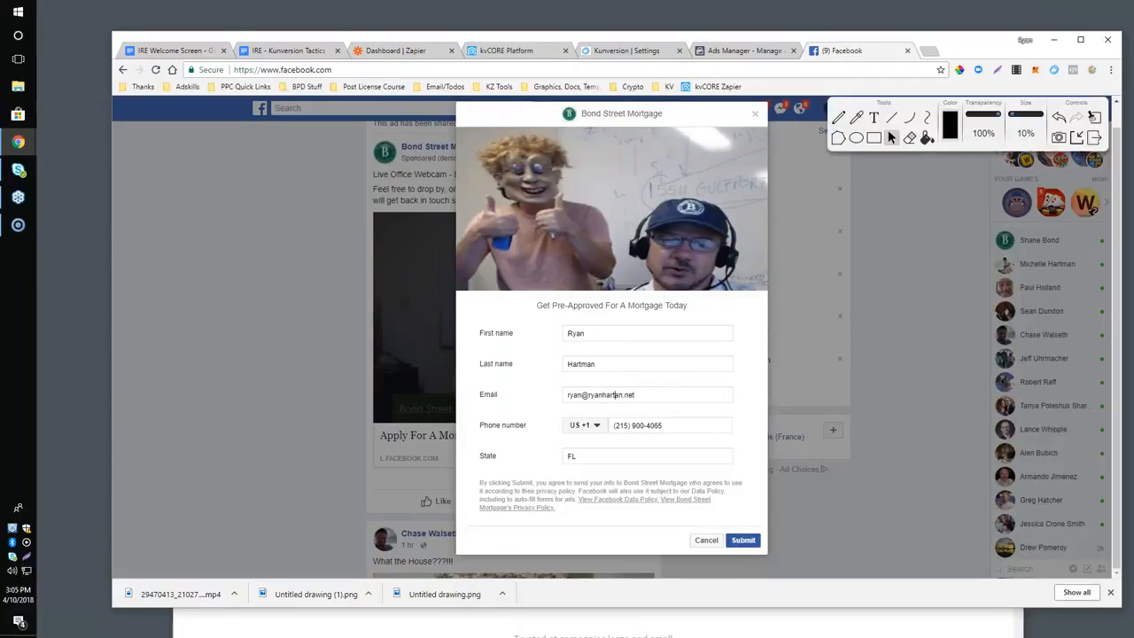
{"action": "left_click", "coordinate": [743, 539]}
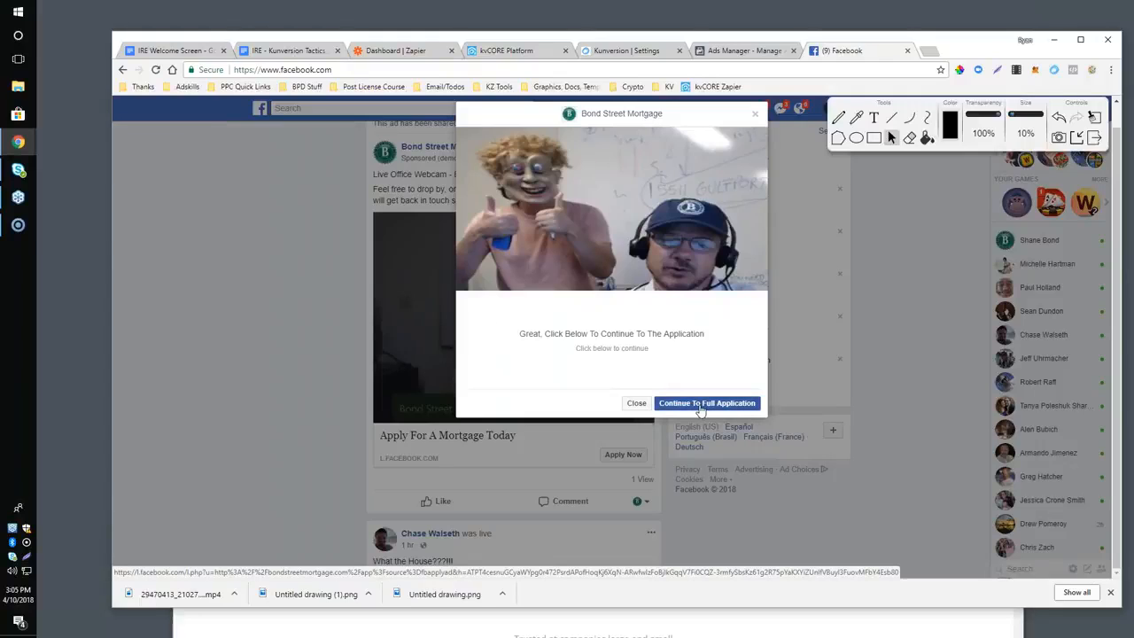
Close the Share This Ad dialog in Ads Manager and load the bookmarked campaigns overview, abandoning the unsaved ad set draft.
{"action": "left_click", "coordinate": [714, 53]}
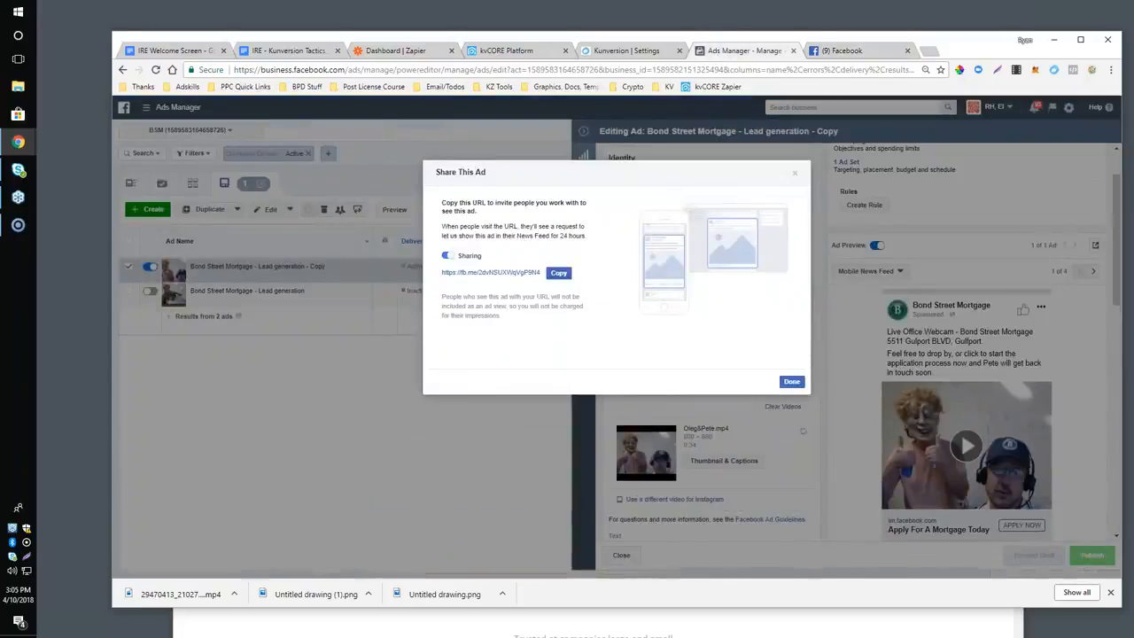
{"action": "left_click", "coordinate": [790, 382]}
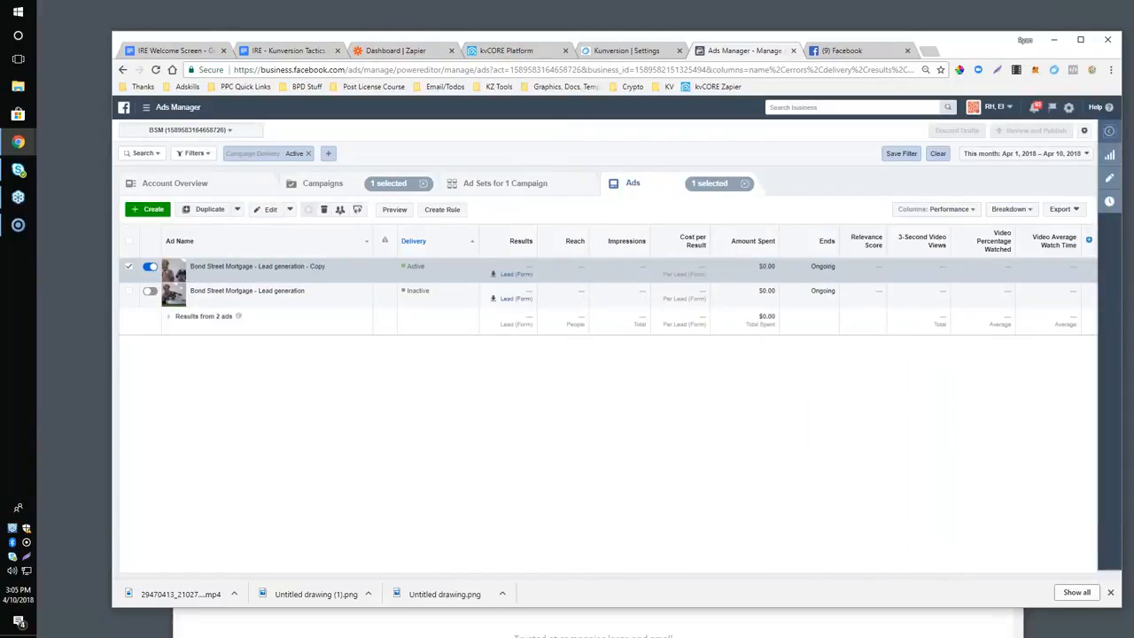
{"action": "left_click", "coordinate": [145, 210]}
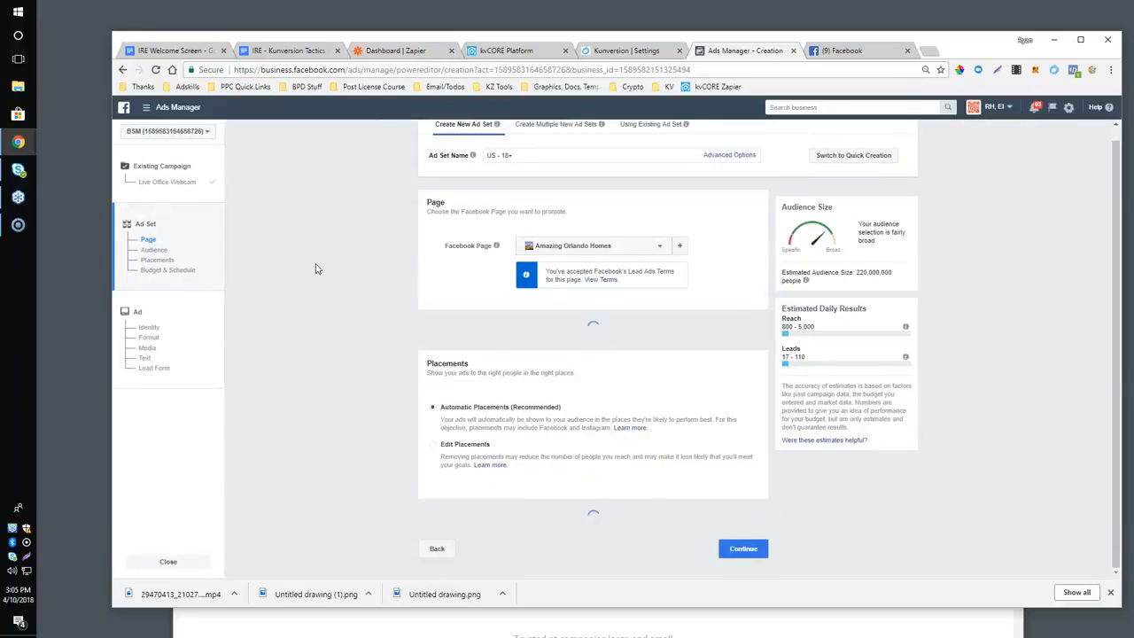
{"action": "left_click_drag", "start_coordinate": [347, 69], "coordinate": [783, 115]}
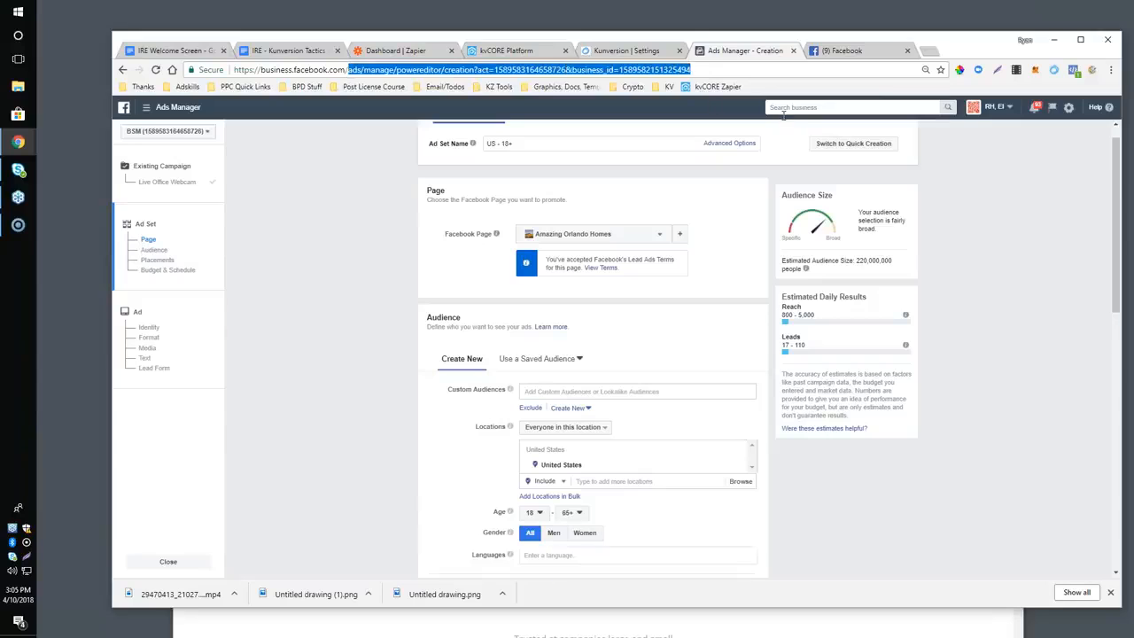
{"action": "left_click", "coordinate": [310, 89]}
{"action": "left_click", "coordinate": [250, 104]}
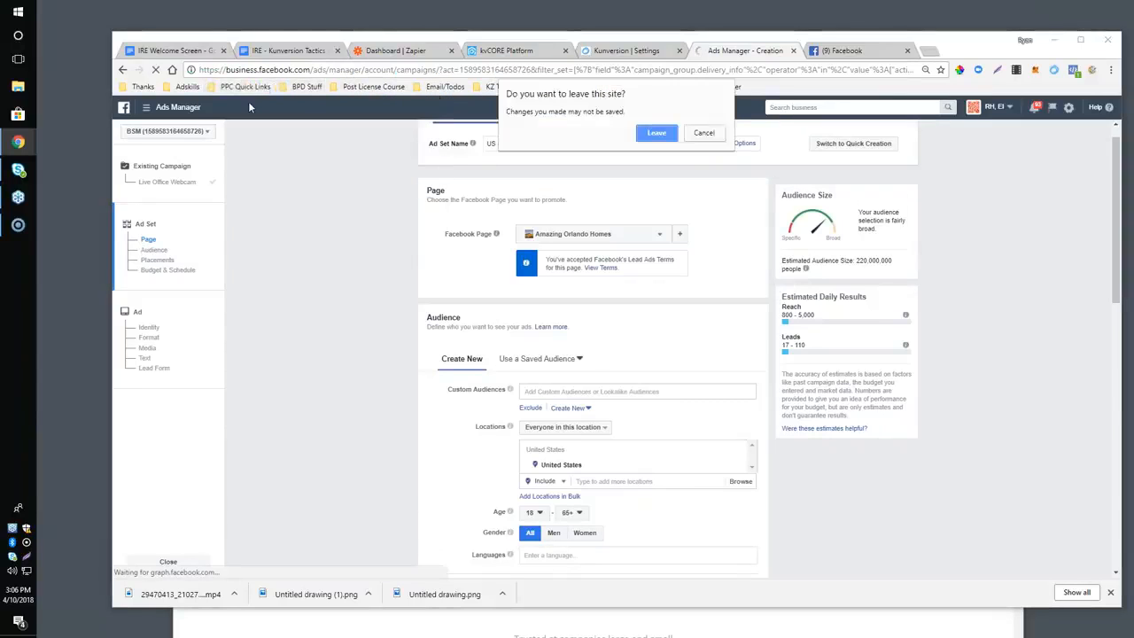
{"action": "left_click", "coordinate": [657, 133]}
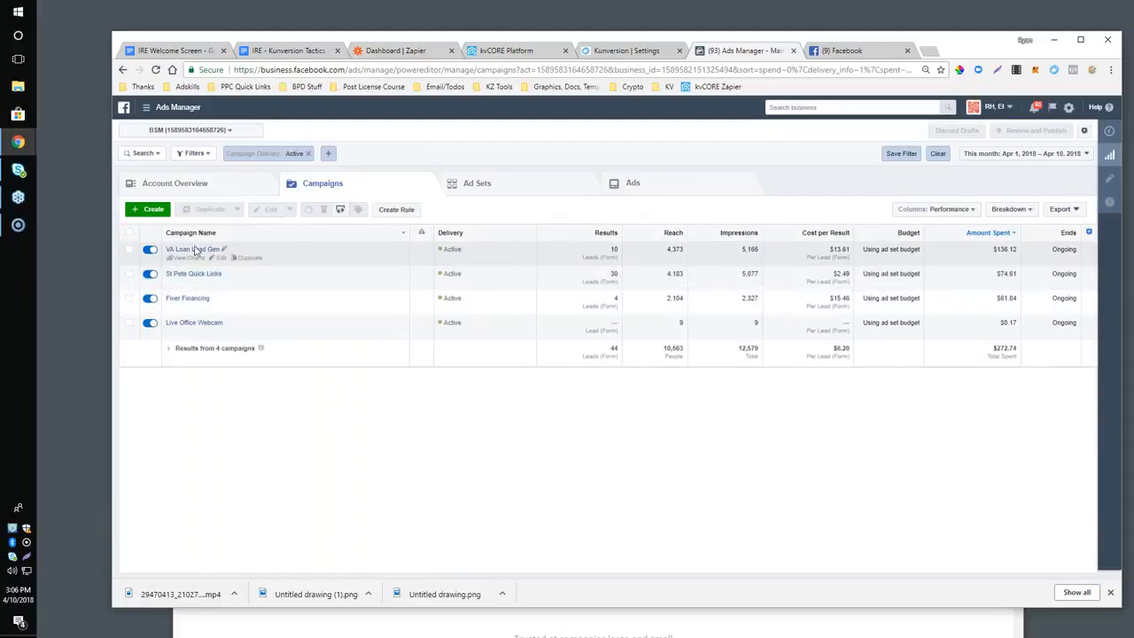
Start creating a new campaign from scratch and choose Lead generation as its marketing objective.
{"action": "left_click", "coordinate": [147, 209]}
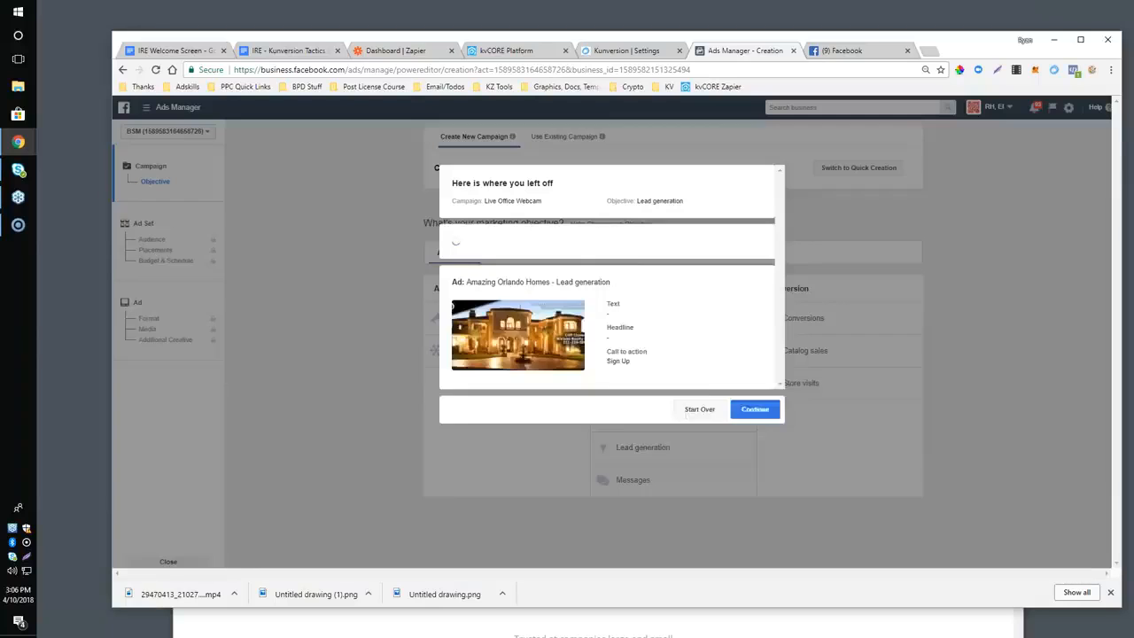
{"action": "left_click", "coordinate": [699, 469]}
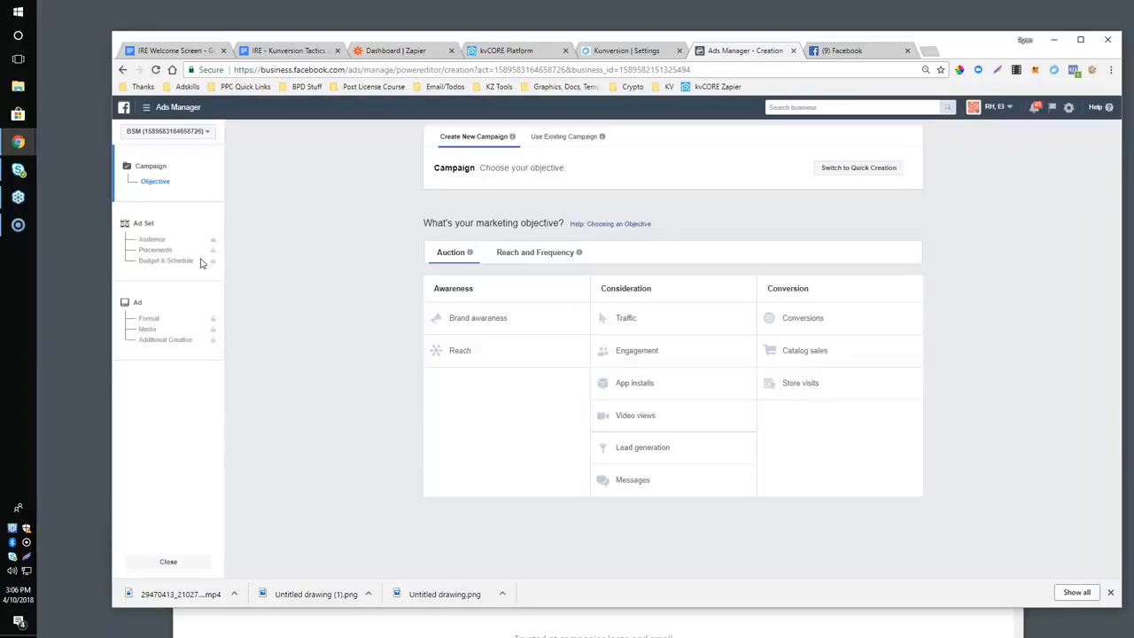
{"action": "left_click", "coordinate": [629, 448]}
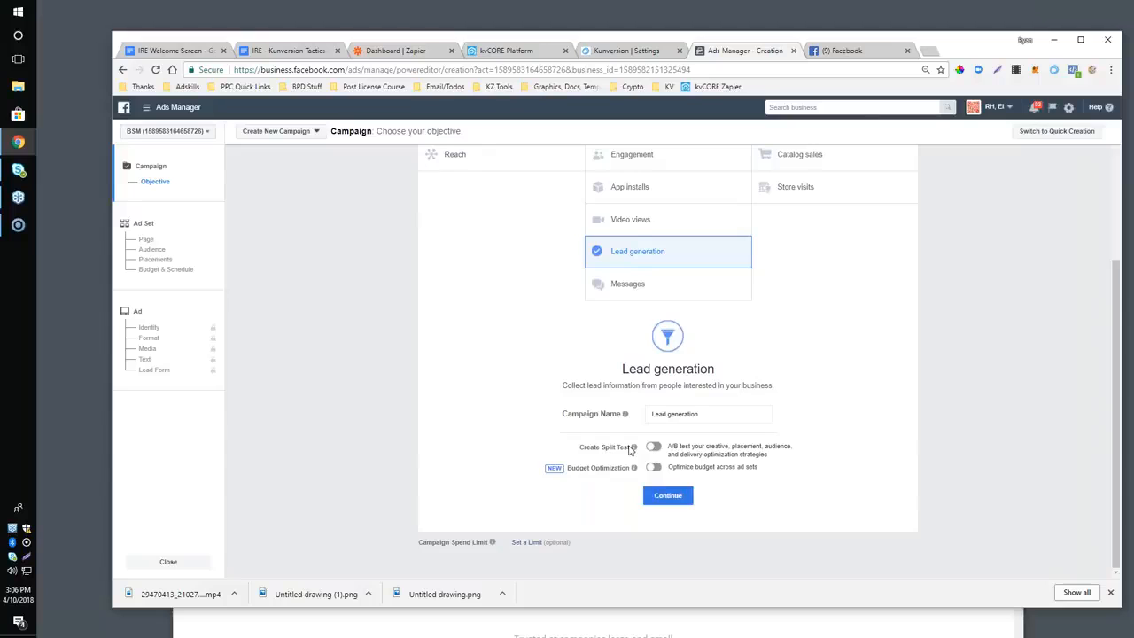
Reposition the browser window and enlarge it upward and to the left.
{"action": "mouse_move", "coordinate": [957, 51]}
{"action": "left_mouse_down"}
{"action": "mouse_move", "coordinate": [942, 74]}
{"action": "mouse_move", "coordinate": [941, 53]}
{"action": "left_mouse_up"}
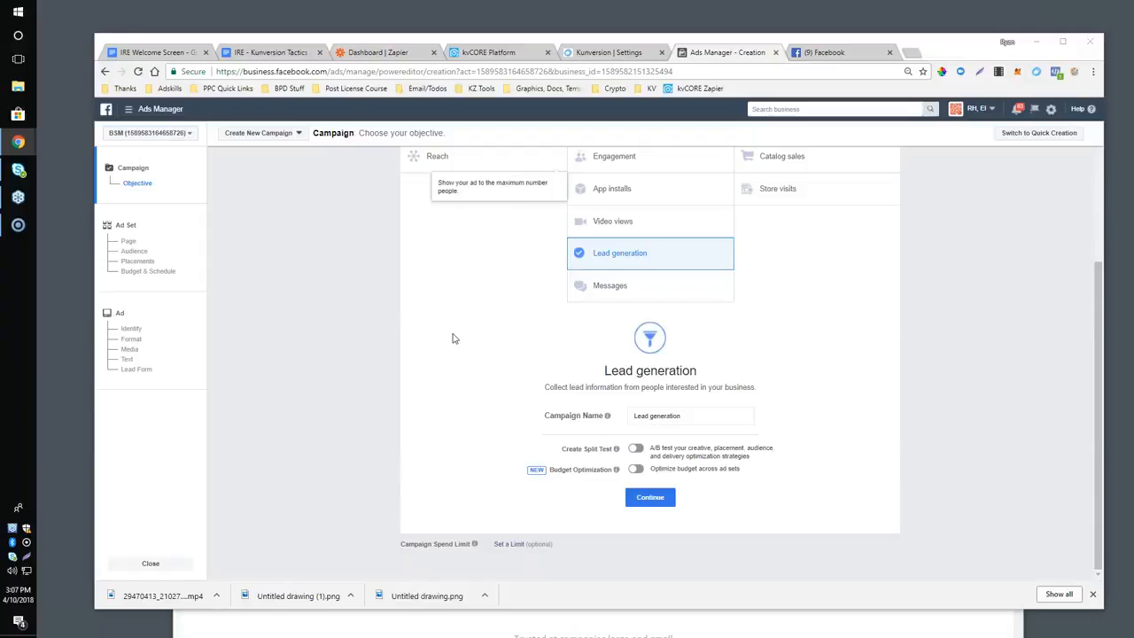
{"action": "left_click", "coordinate": [184, 35]}
{"action": "left_click_drag", "start_coordinate": [183, 35], "coordinate": [183, 21]}
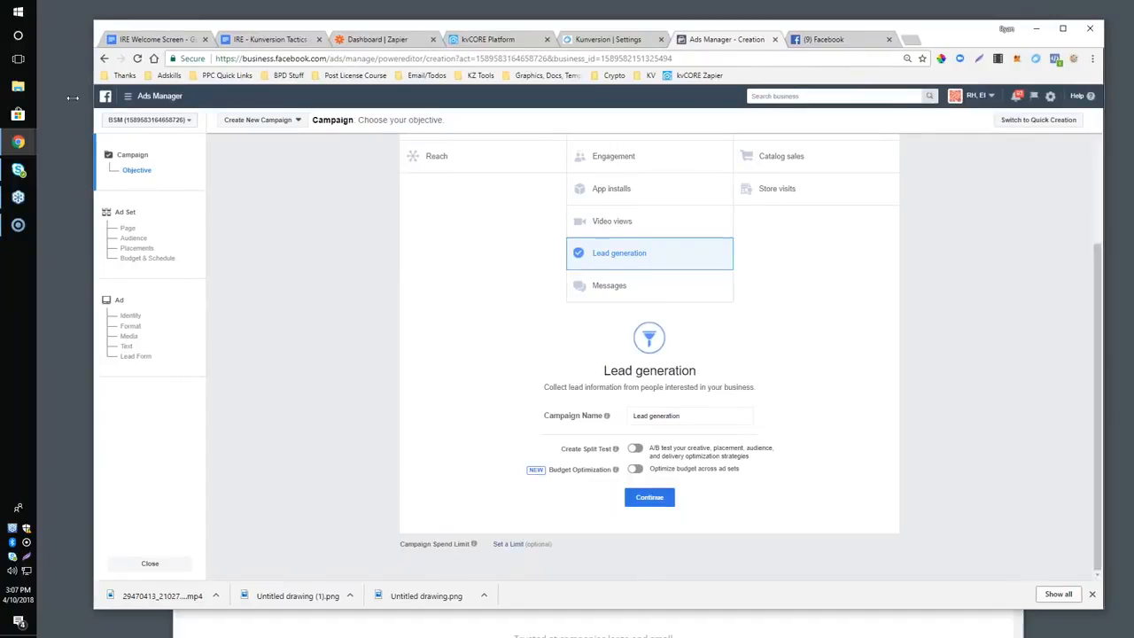
{"action": "left_click_drag", "start_coordinate": [93, 95], "coordinate": [47, 95]}
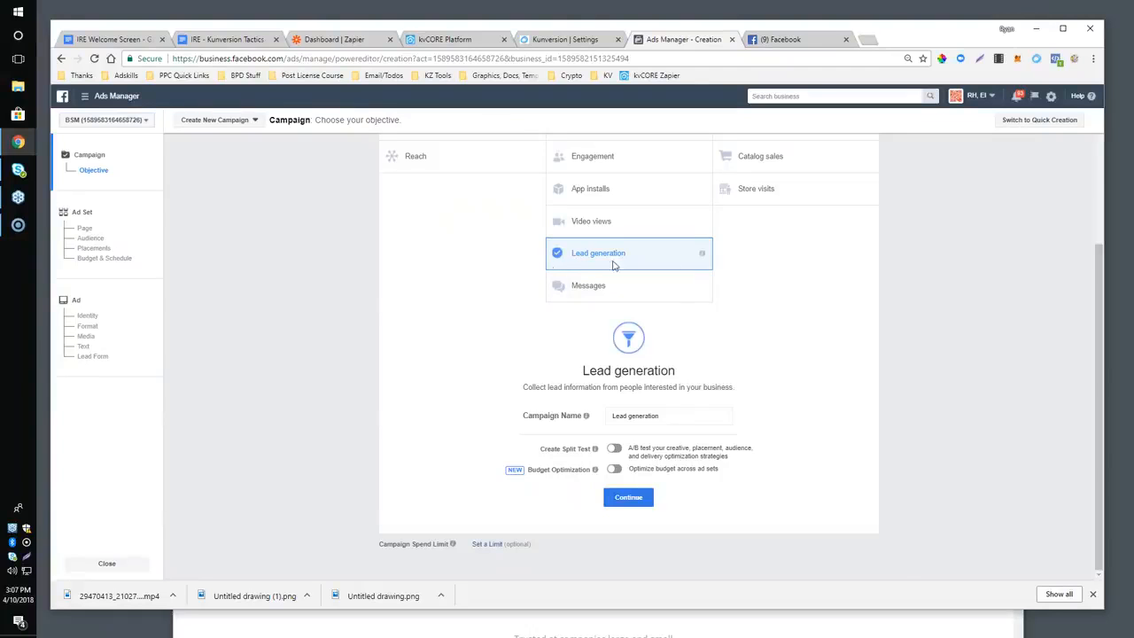
Accept the campaign and ad set defaults, keeping Amazing Orlando Homes as the Facebook page, and continue to the ad stage.
{"action": "scroll", "coordinate": [575, 268], "scroll_direction": "up", "scroll_amount": 2}
{"action": "scroll", "coordinate": [528, 272], "scroll_direction": "down", "scroll_amount": 2}
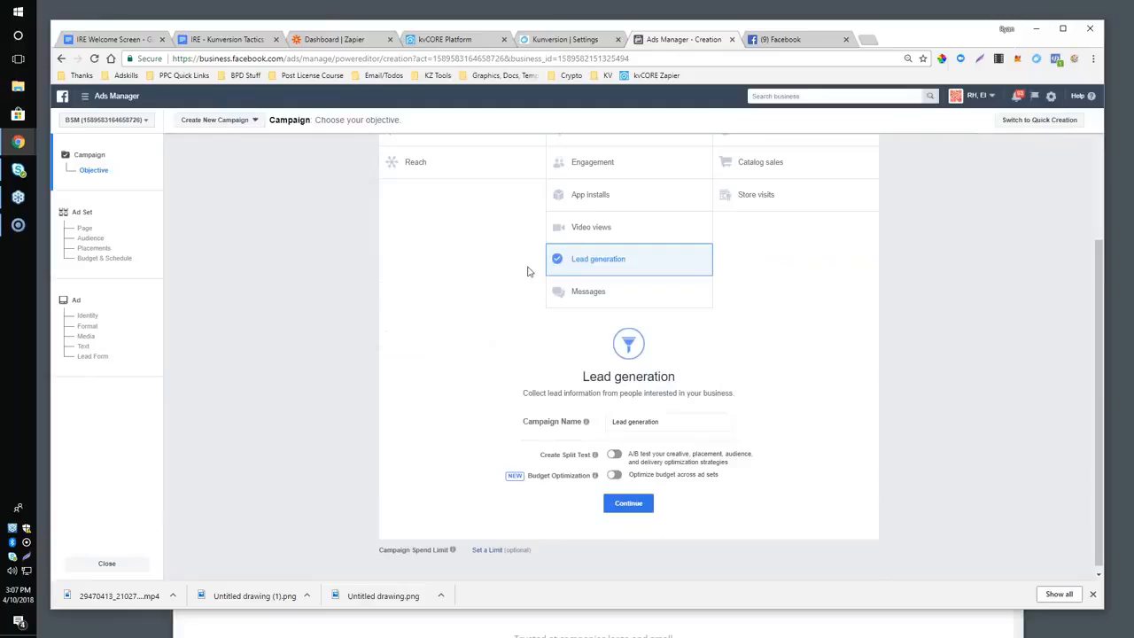
{"action": "left_click", "coordinate": [627, 503]}
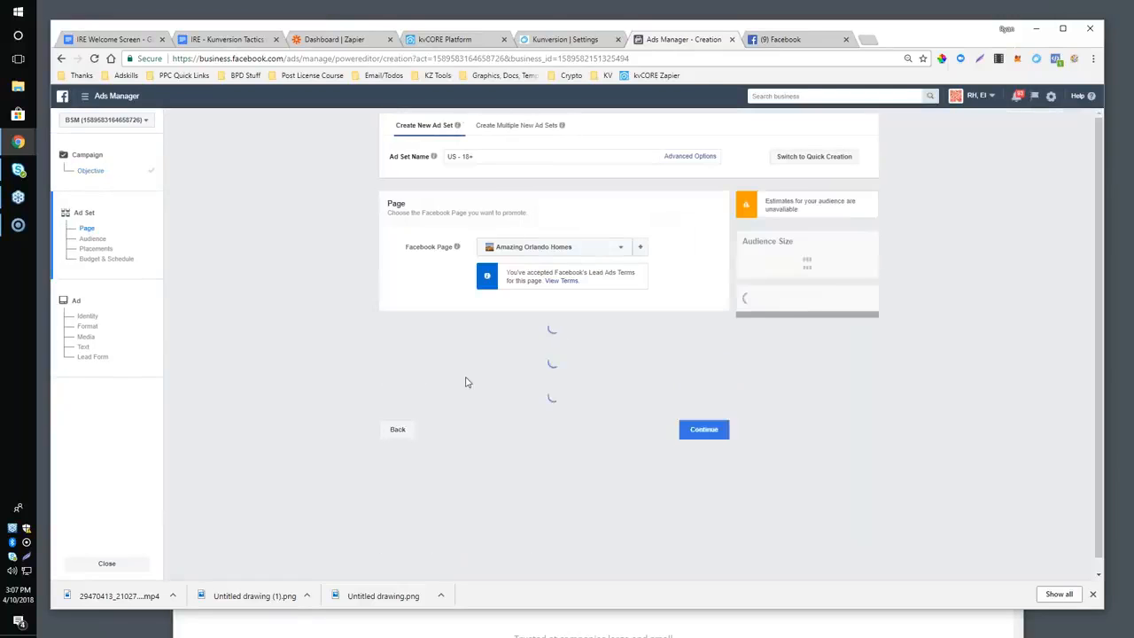
{"action": "left_click", "coordinate": [575, 252]}
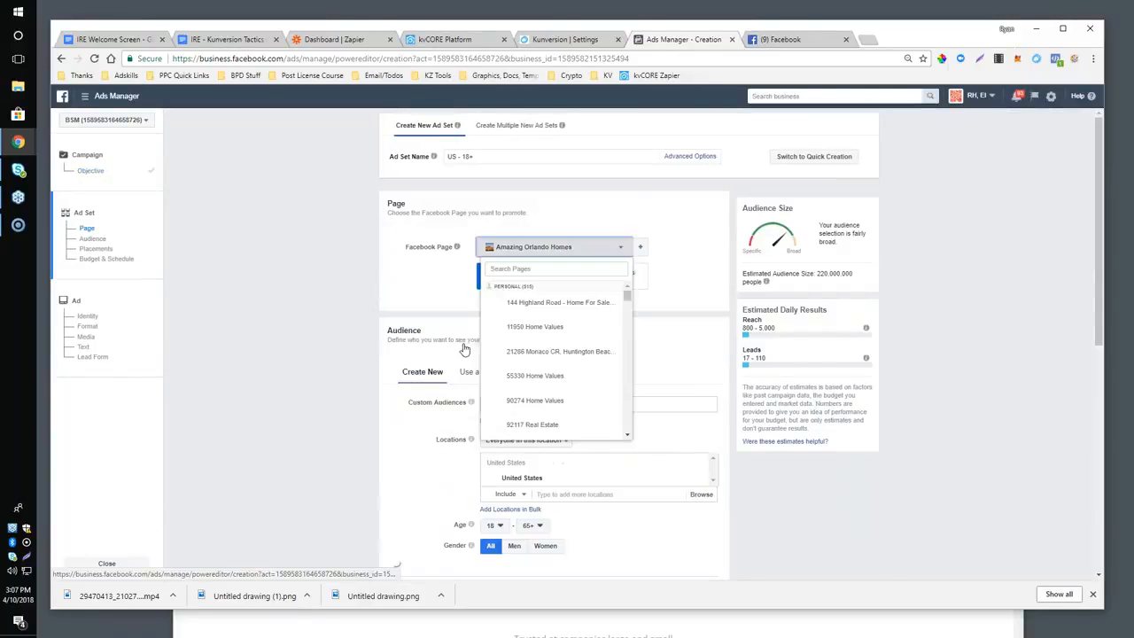
{"action": "scroll", "coordinate": [412, 286], "scroll_direction": "down", "scroll_amount": 2}
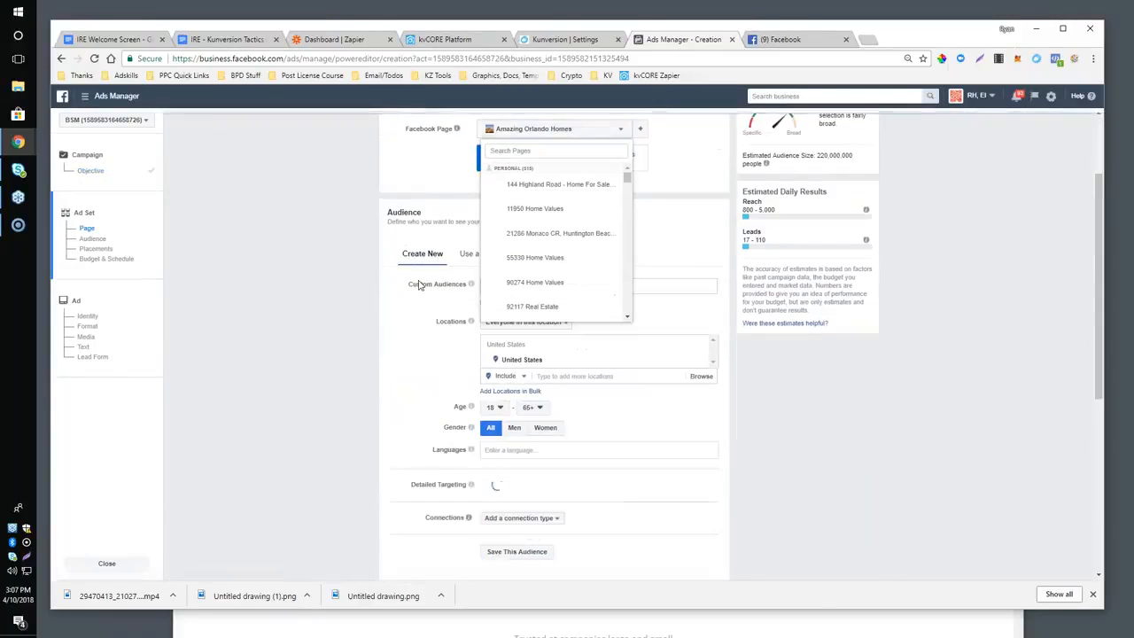
{"action": "left_click", "coordinate": [412, 200]}
{"action": "scroll", "coordinate": [615, 296], "scroll_direction": "up", "scroll_amount": 2}
{"action": "scroll", "coordinate": [620, 301], "scroll_direction": "down", "scroll_amount": 9}
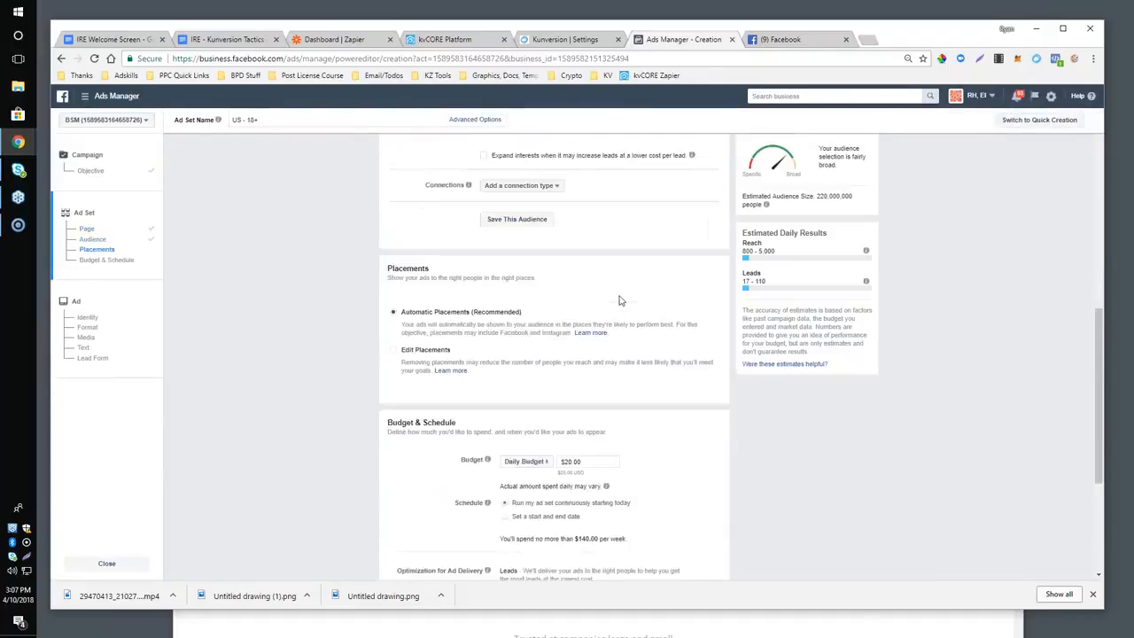
{"action": "scroll", "coordinate": [620, 301], "scroll_direction": "down", "scroll_amount": 4}
{"action": "left_click", "coordinate": [689, 565]}
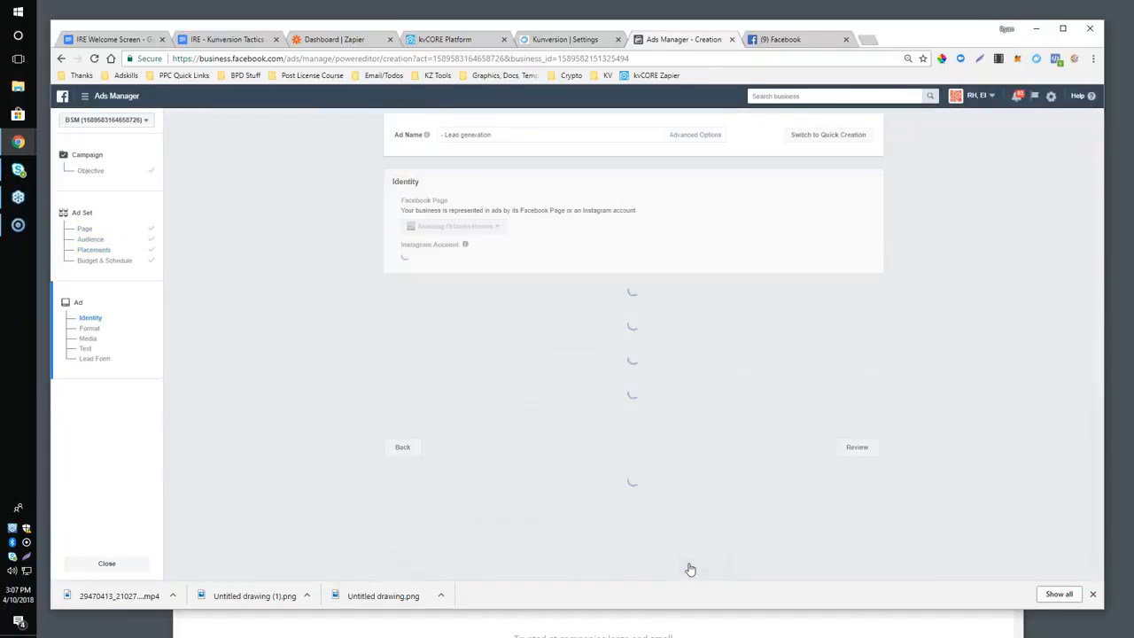
Start a new form in the ad's Lead Form section.
{"action": "scroll", "coordinate": [441, 360], "scroll_direction": "down", "scroll_amount": 1}
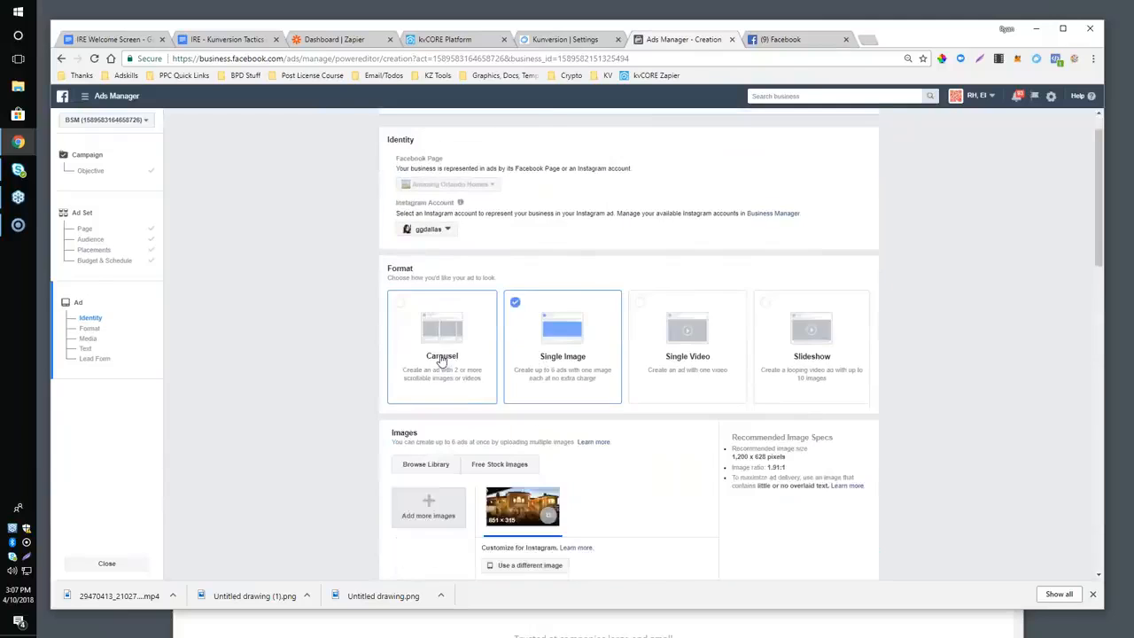
{"action": "scroll", "coordinate": [441, 361], "scroll_direction": "down", "scroll_amount": 5}
{"action": "scroll", "coordinate": [469, 316], "scroll_direction": "down", "scroll_amount": 9}
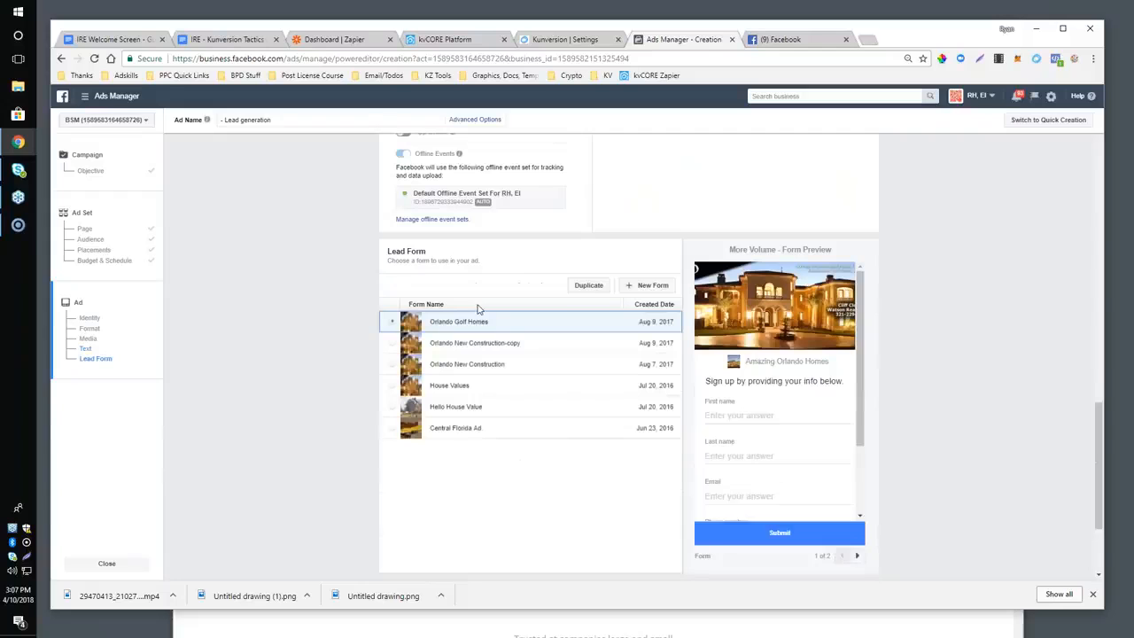
{"action": "left_click", "coordinate": [618, 286]}
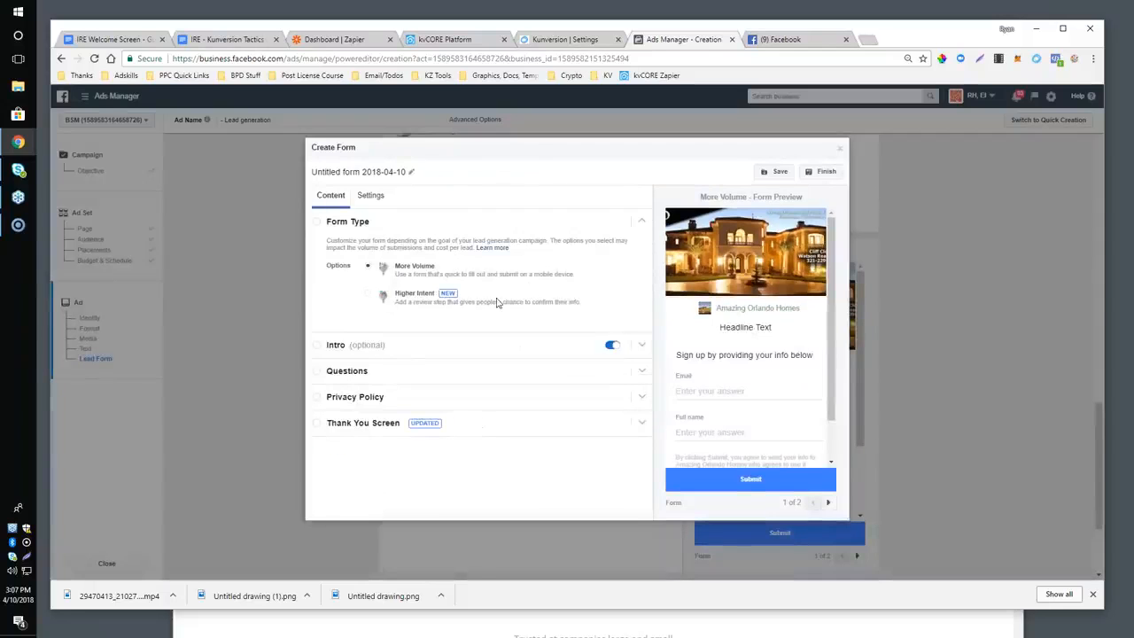
In the form's Questions section, replace Full name with separate First name and Last name fields.
{"action": "left_click", "coordinate": [370, 372]}
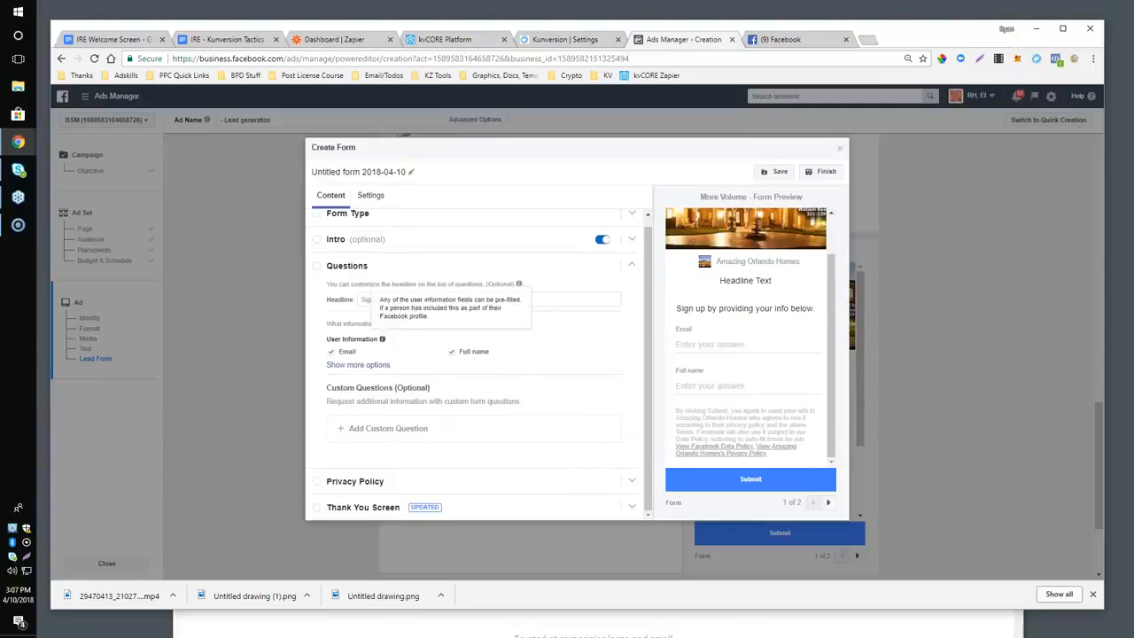
{"action": "left_click", "coordinate": [371, 301]}
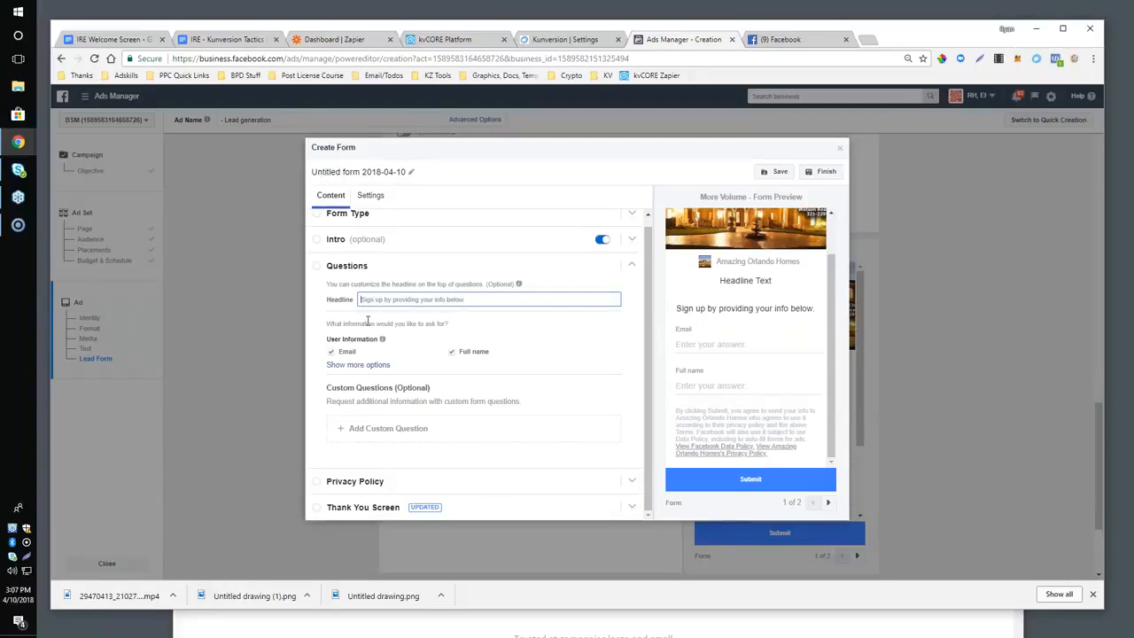
{"action": "left_click", "coordinate": [355, 363]}
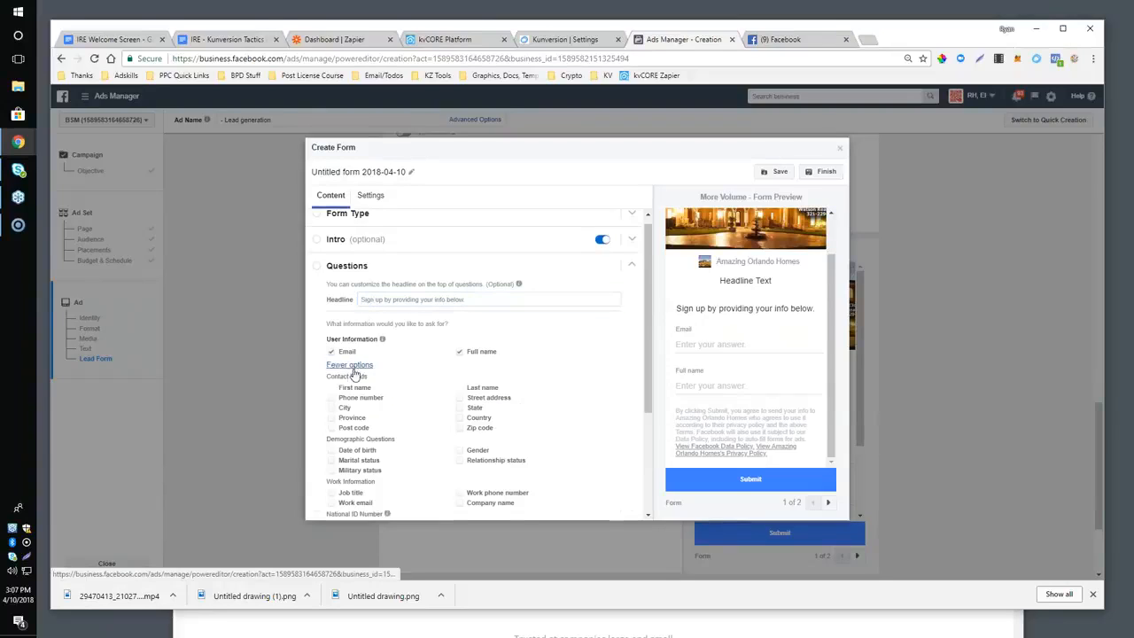
{"action": "left_click", "coordinate": [459, 354]}
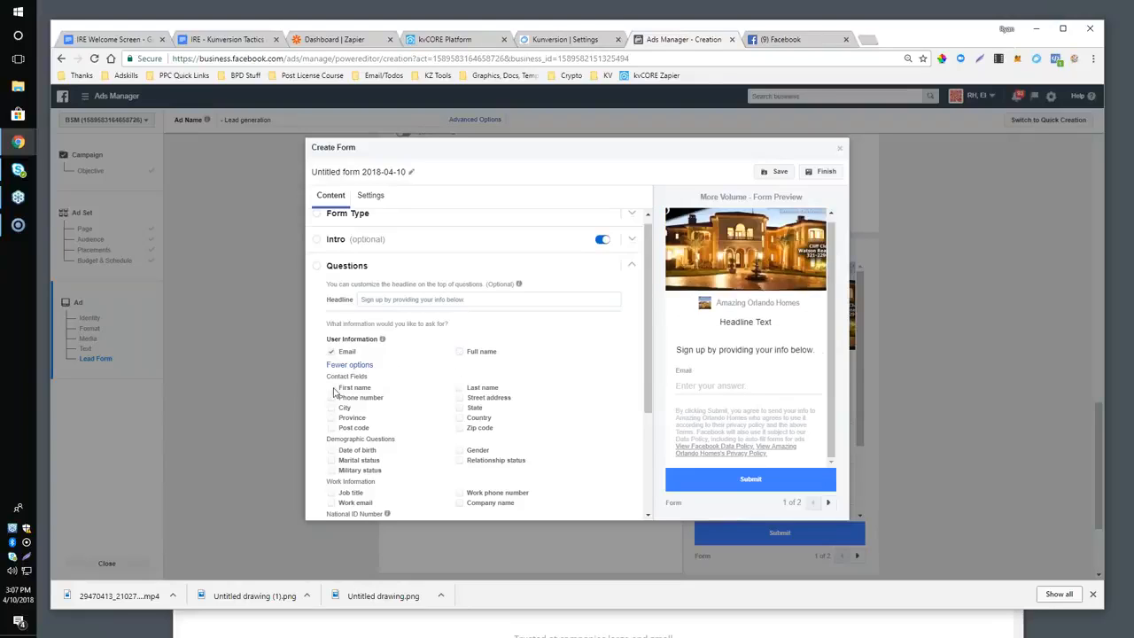
{"action": "left_click", "coordinate": [333, 388]}
{"action": "left_click", "coordinate": [460, 390]}
Turn the Email field off and back on, and add Phone number to the requested contact fields.
{"action": "left_click", "coordinate": [331, 353]}
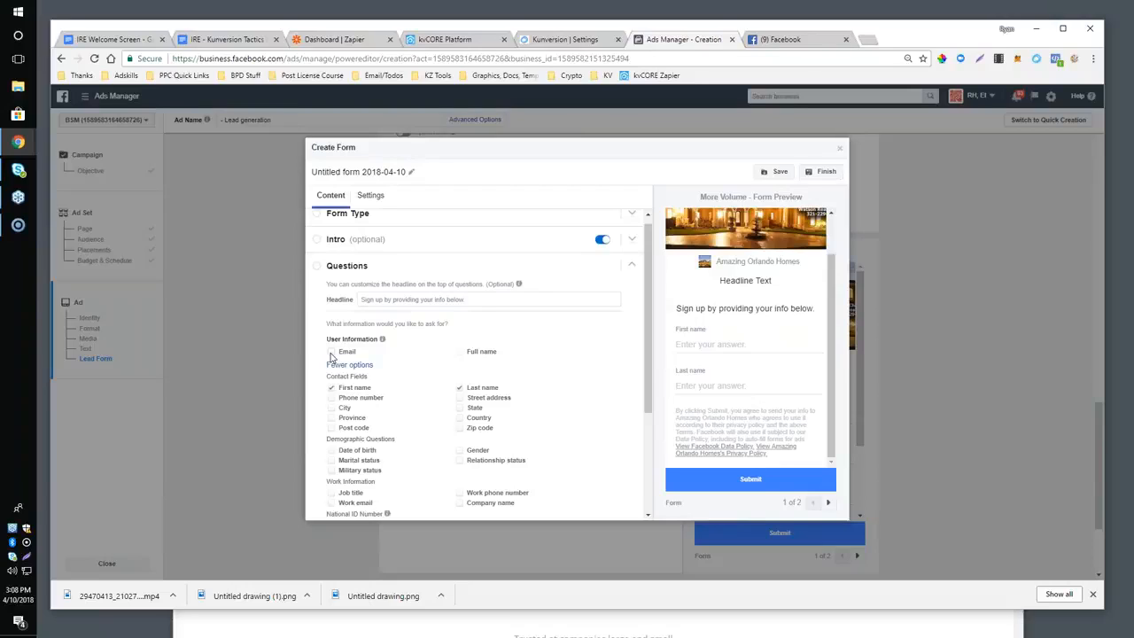
{"action": "left_click", "coordinate": [331, 353]}
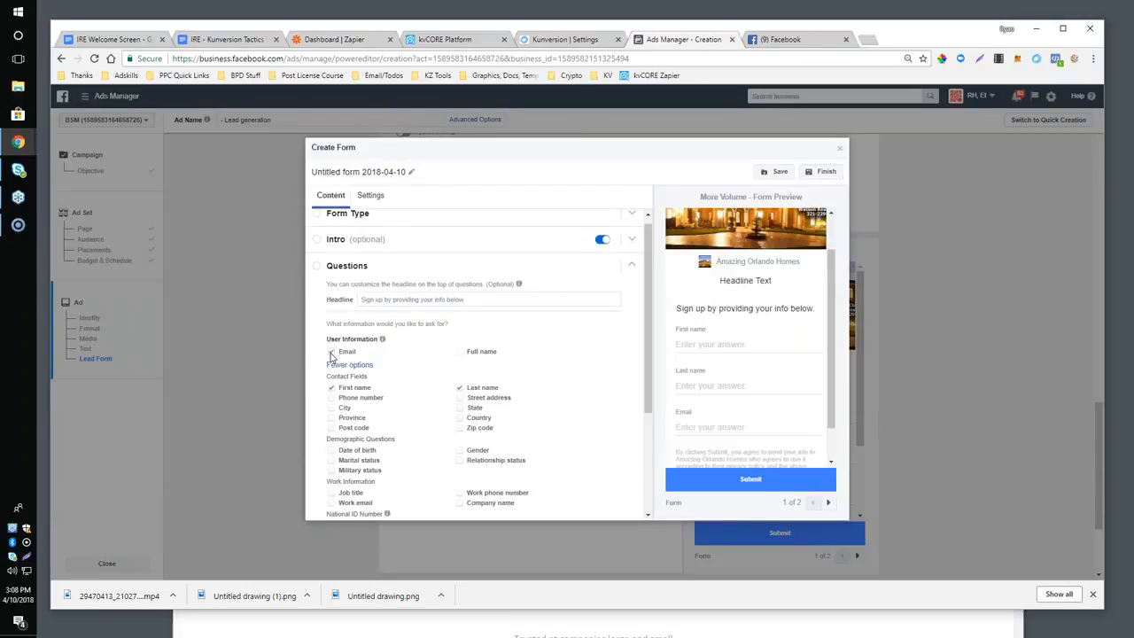
{"action": "left_click", "coordinate": [332, 398]}
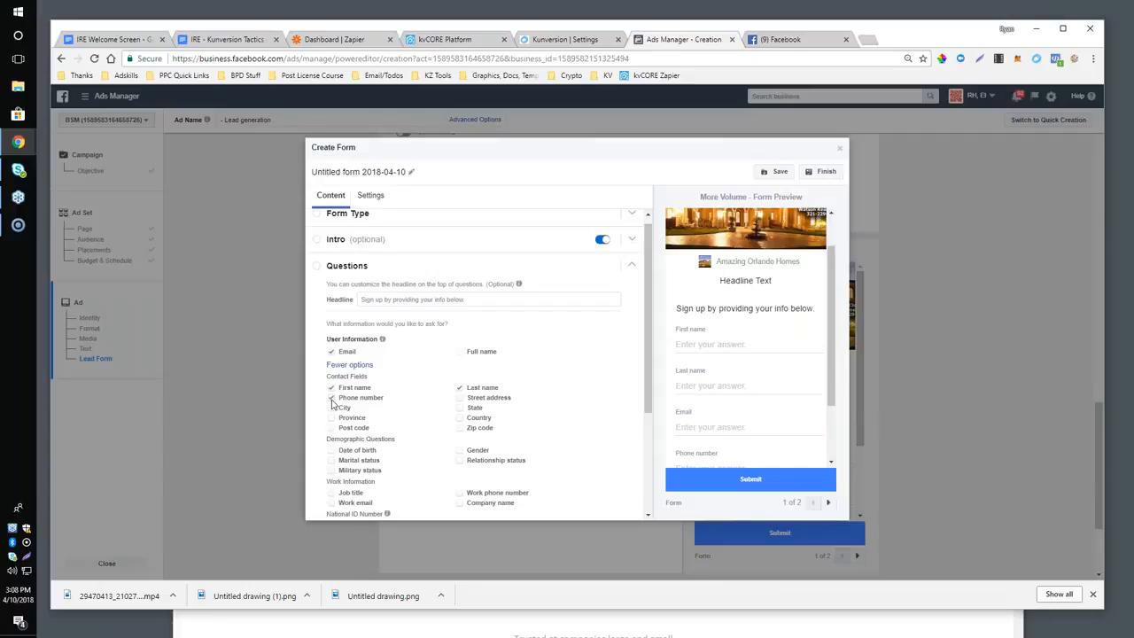
{"action": "scroll", "coordinate": [341, 403], "scroll_direction": "down", "scroll_amount": 1}
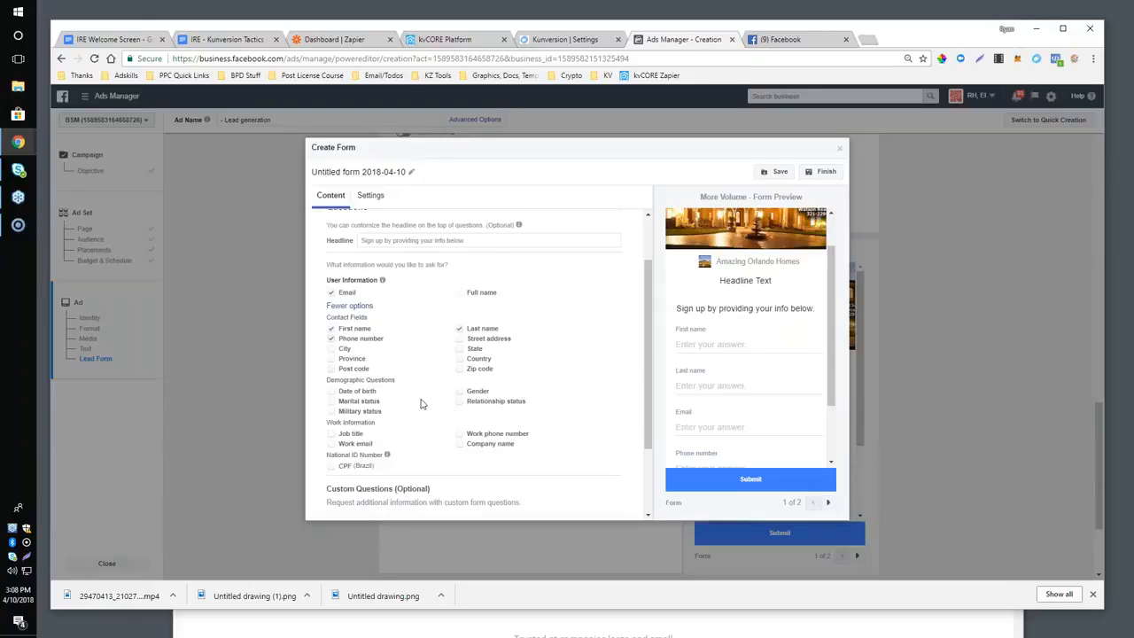
Look through the form's Custom Questions, Privacy Policy and Thank You Screen sections, and close the new form without saving it.
{"action": "scroll", "coordinate": [474, 376], "scroll_direction": "down", "scroll_amount": 2}
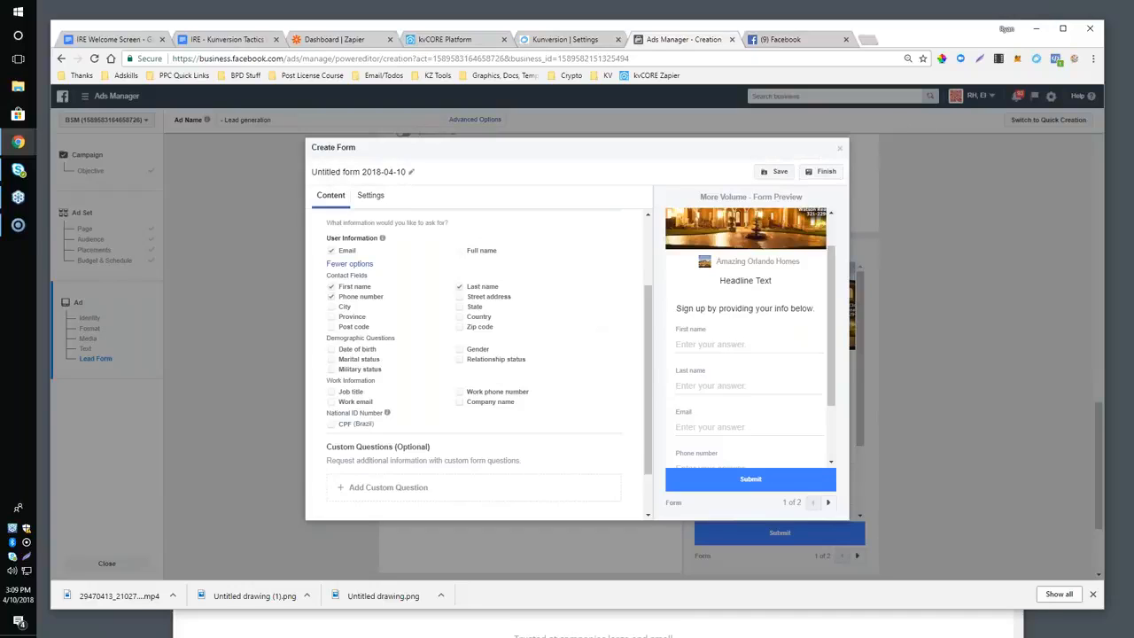
{"action": "scroll", "coordinate": [501, 287], "scroll_direction": "down", "scroll_amount": 2}
{"action": "scroll", "coordinate": [488, 304], "scroll_direction": "up", "scroll_amount": 1}
{"action": "scroll", "coordinate": [567, 341], "scroll_direction": "down", "scroll_amount": 1}
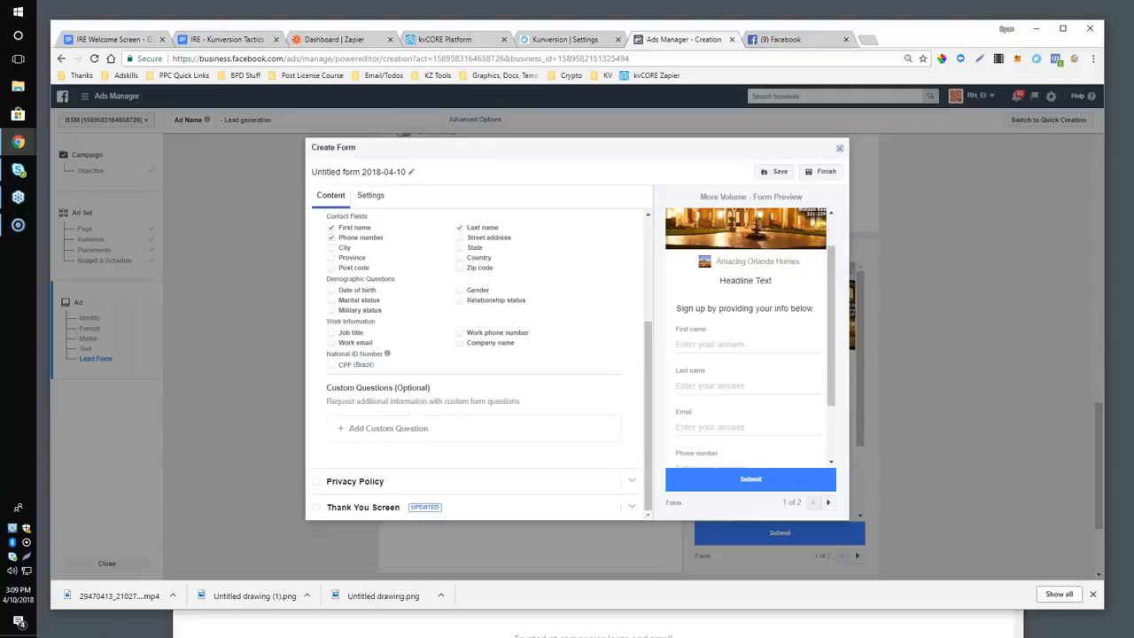
{"action": "left_click", "coordinate": [839, 148]}
{"action": "left_click", "coordinate": [690, 280]}
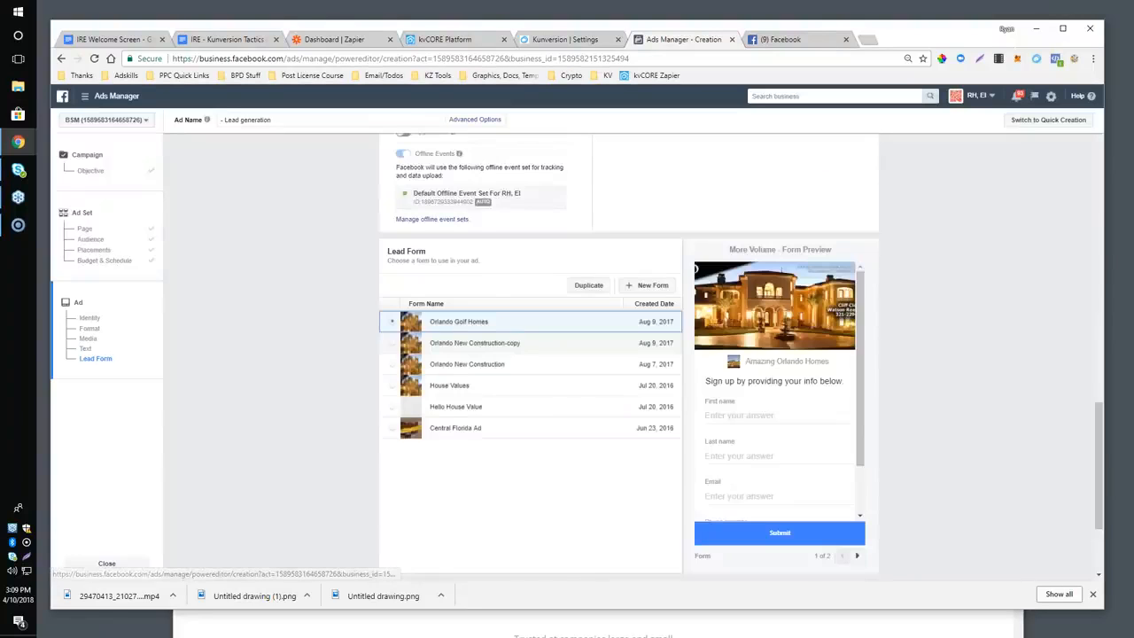
Set the ad's Instagram account to Use the selected Facebook Page in the Identity section.
{"action": "scroll", "coordinate": [428, 234], "scroll_direction": "up", "scroll_amount": 15}
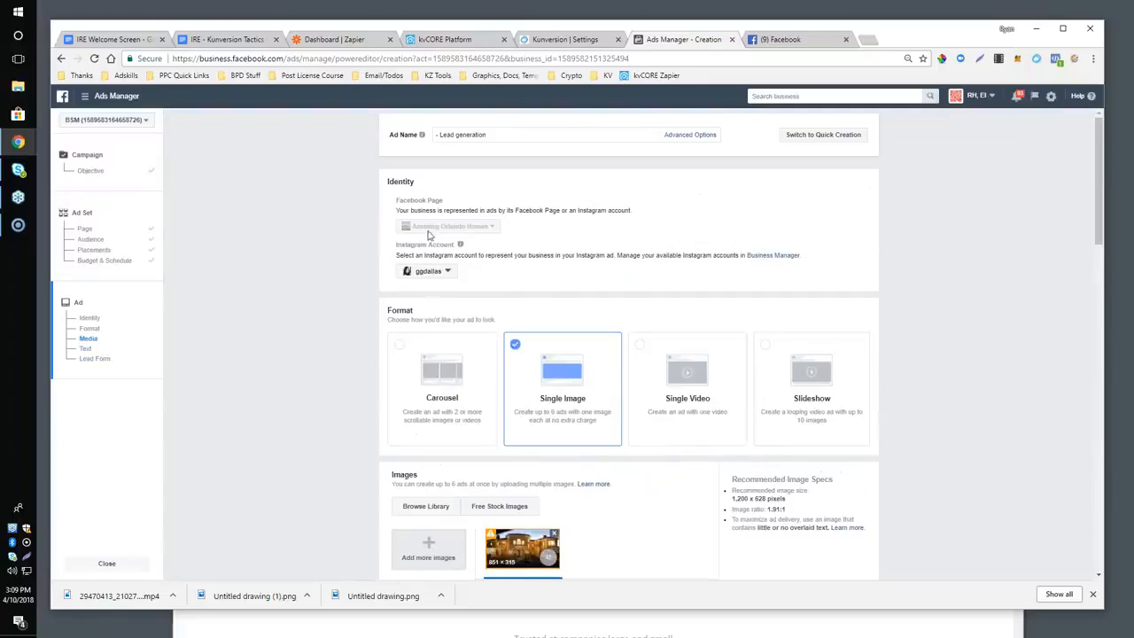
{"action": "left_click", "coordinate": [428, 270]}
{"action": "left_click", "coordinate": [443, 326]}
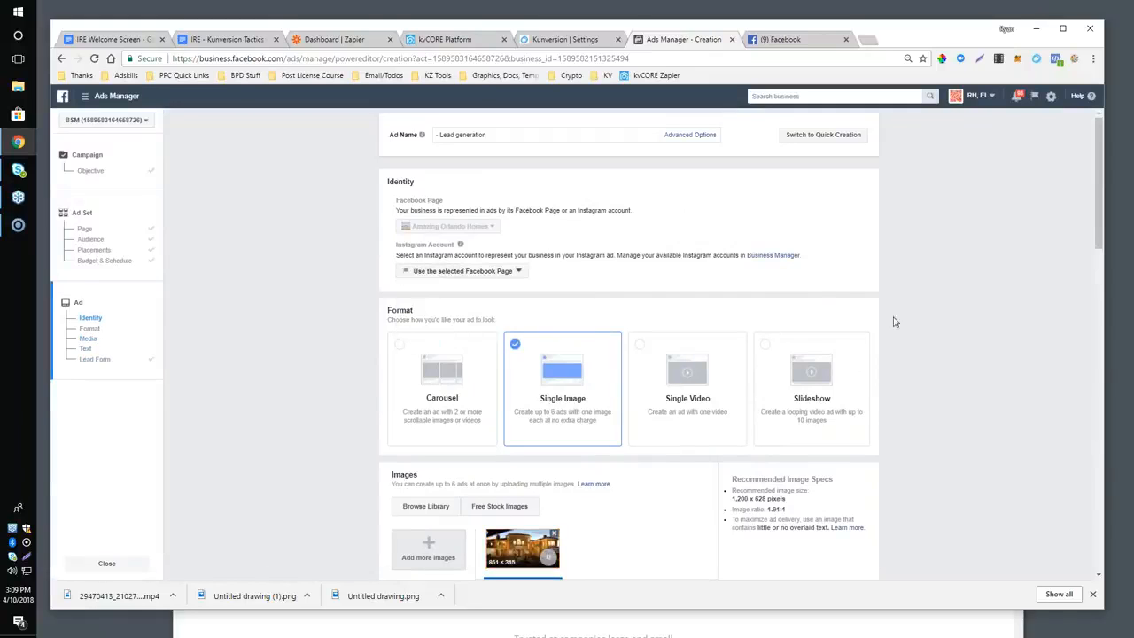
Switch to a new zap in Zapier's editor, circle the Trigger label freehand, and clear the drawing.
{"action": "left_click", "coordinate": [330, 40]}
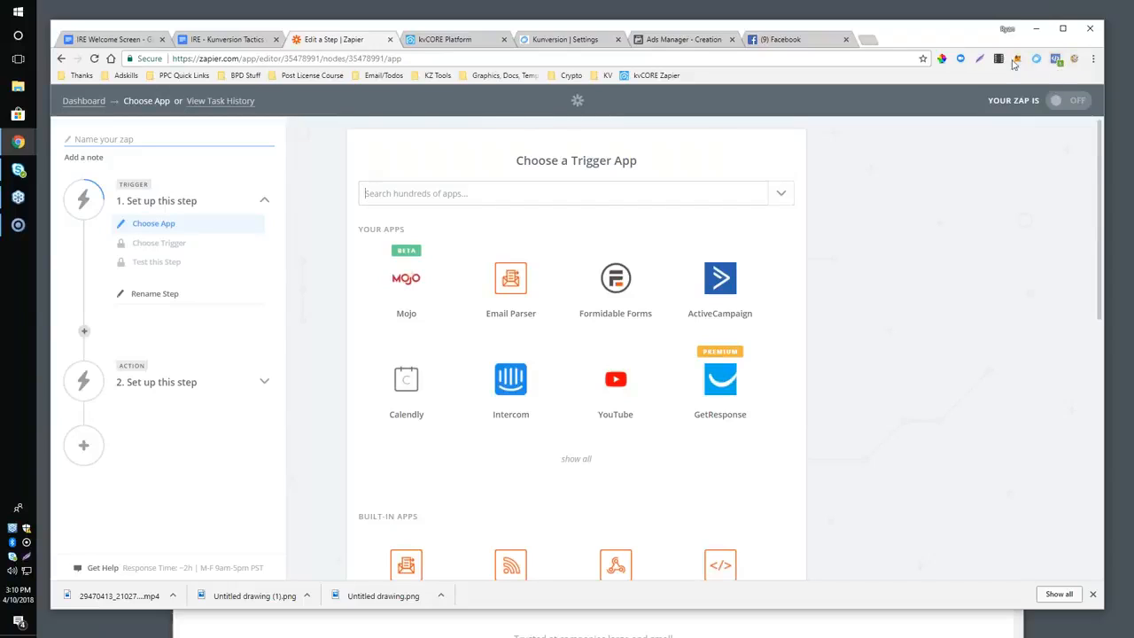
{"action": "left_click", "coordinate": [1074, 59]}
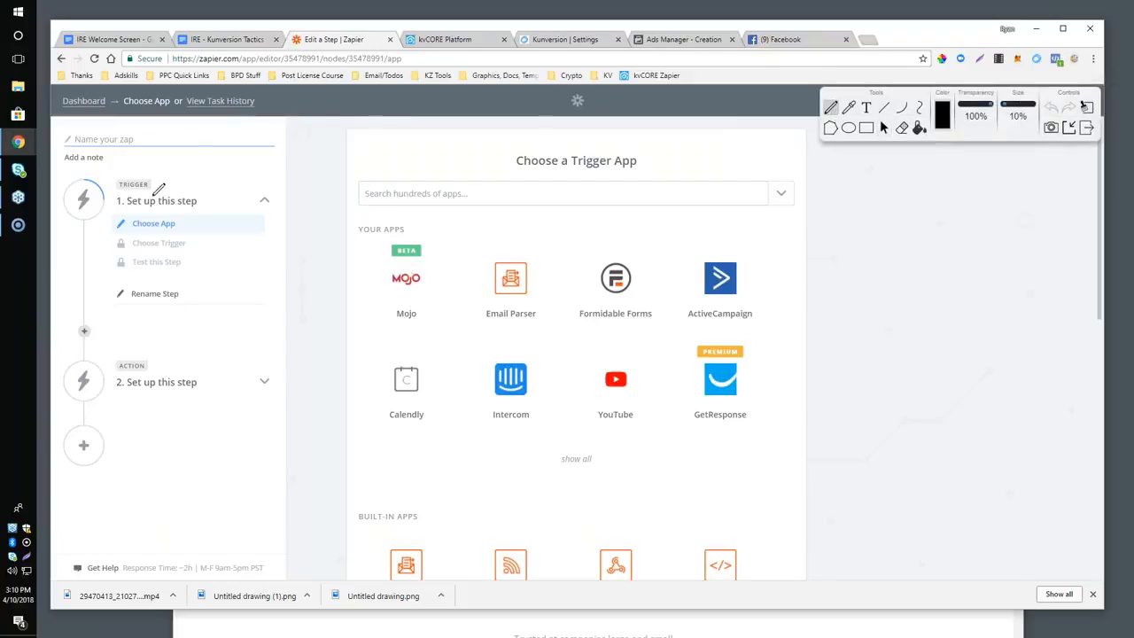
{"action": "mouse_move", "coordinate": [124, 171]}
{"action": "left_mouse_down"}
{"action": "mouse_move", "coordinate": [140, 168]}
{"action": "mouse_move", "coordinate": [114, 174]}
{"action": "left_mouse_up"}
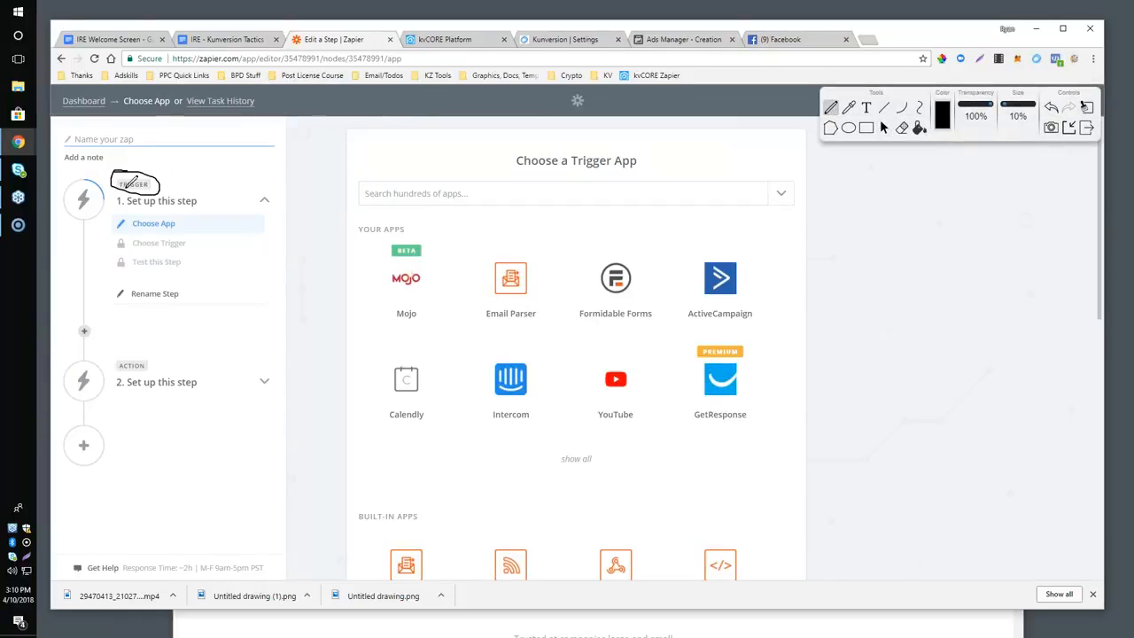
{"action": "left_click", "coordinate": [1086, 106]}
{"action": "left_click", "coordinate": [883, 127]}
Choose Facebook Lead Ads as the trigger app and save New Lead as its trigger.
{"action": "left_click", "coordinate": [433, 193]}
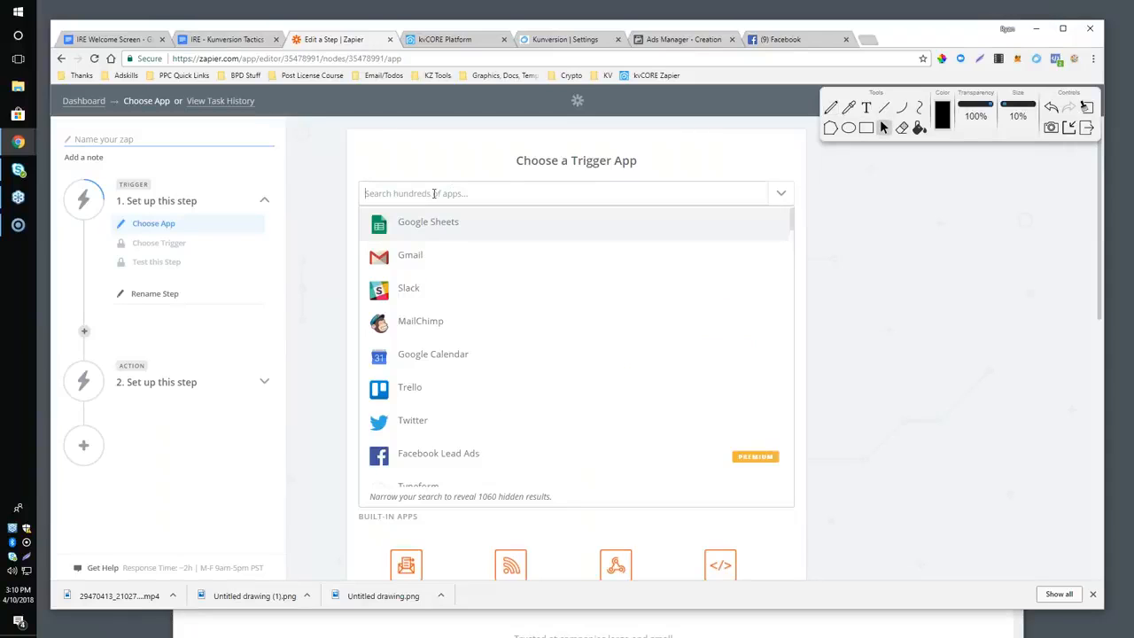
{"action": "type", "text": "facebook"}
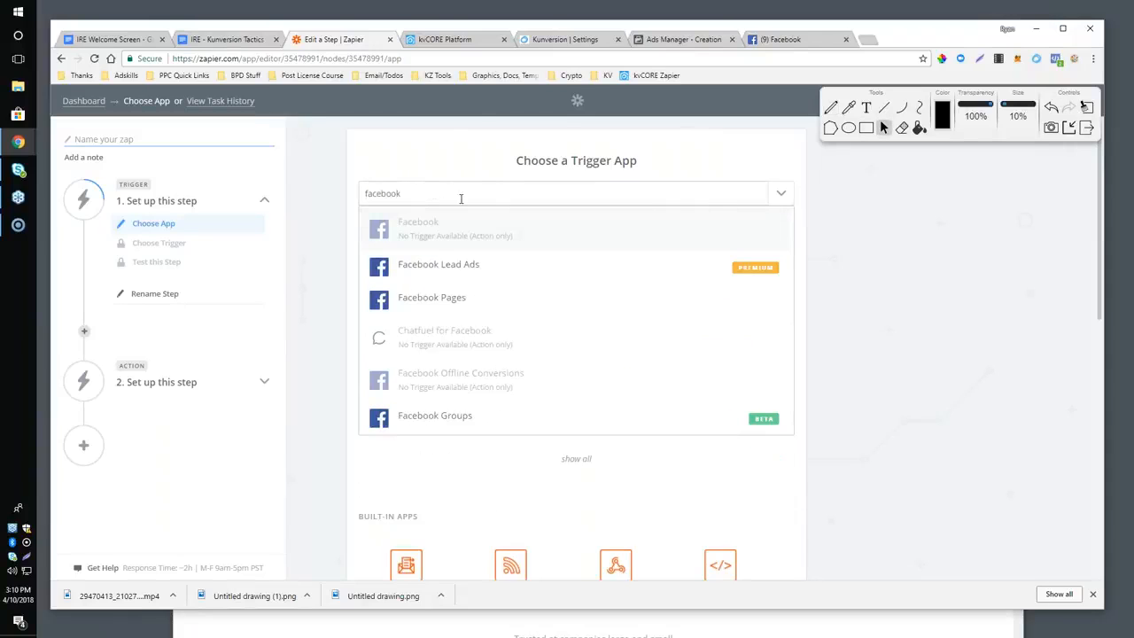
{"action": "left_click", "coordinate": [425, 274]}
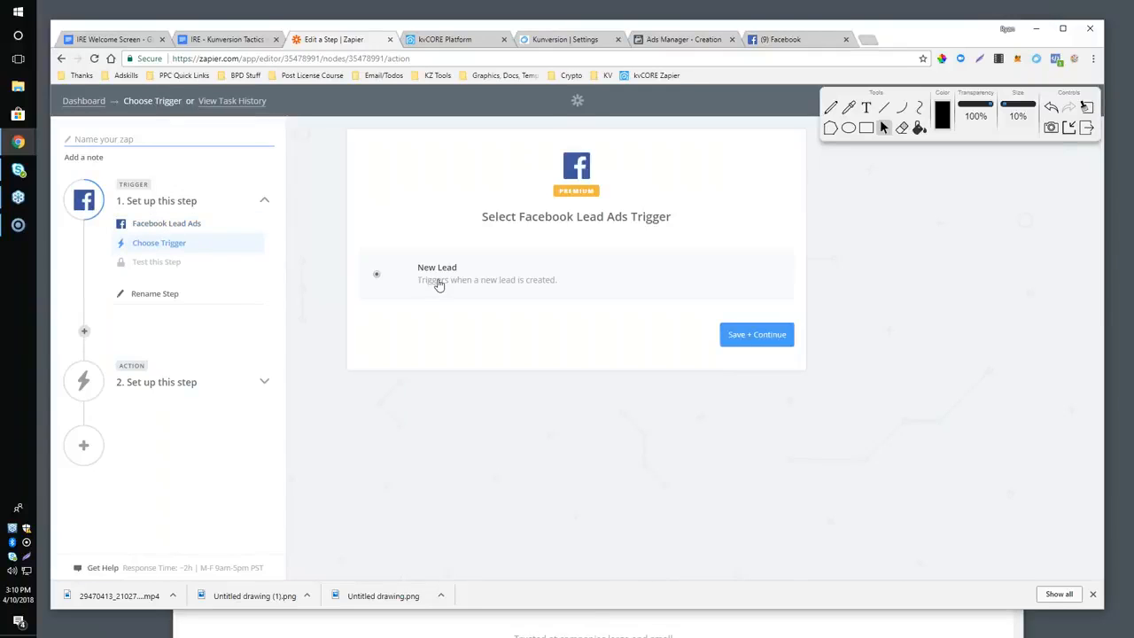
{"action": "left_click", "coordinate": [756, 333]}
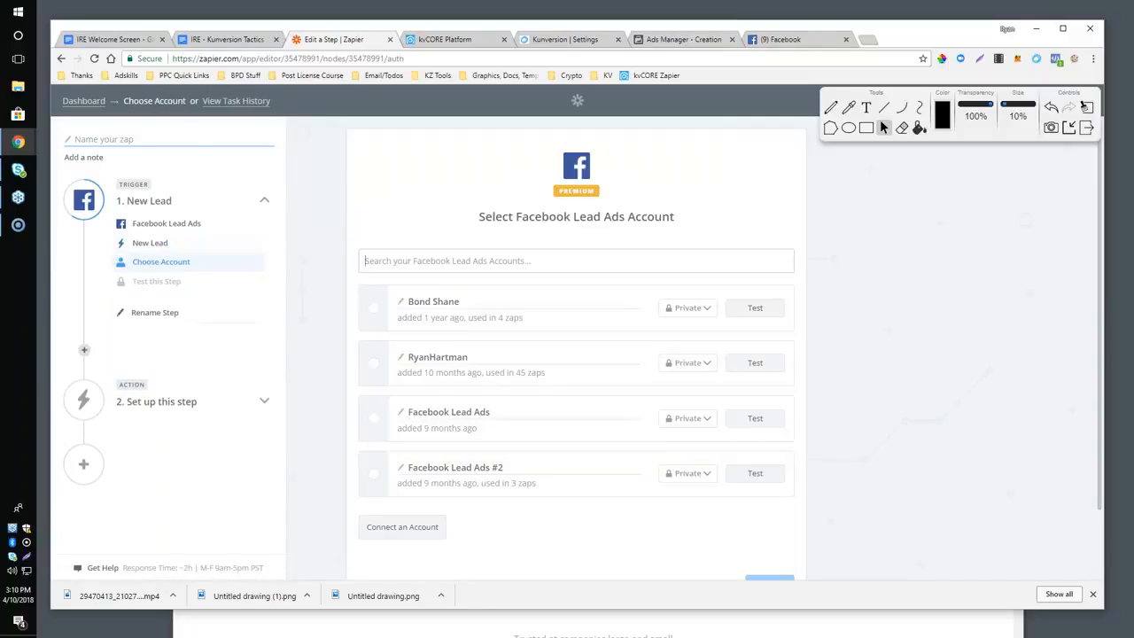
Connect a new Facebook Lead Ads account, save it for the trigger, and open the list of Facebook pages.
{"action": "scroll", "coordinate": [549, 388], "scroll_direction": "down", "scroll_amount": 2}
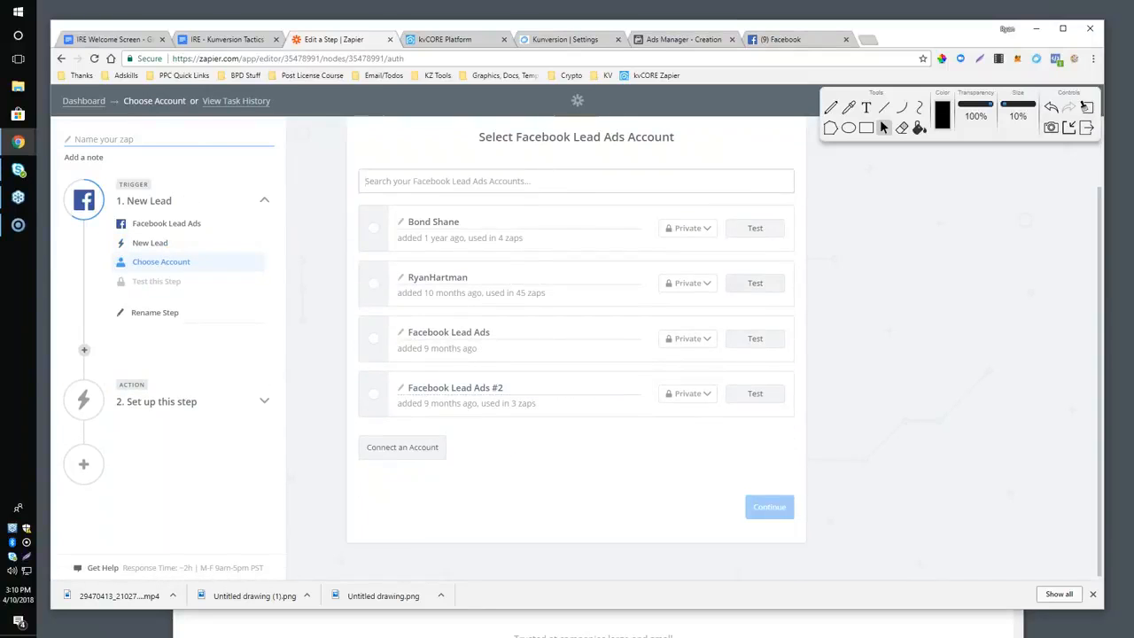
{"action": "left_click", "coordinate": [384, 449]}
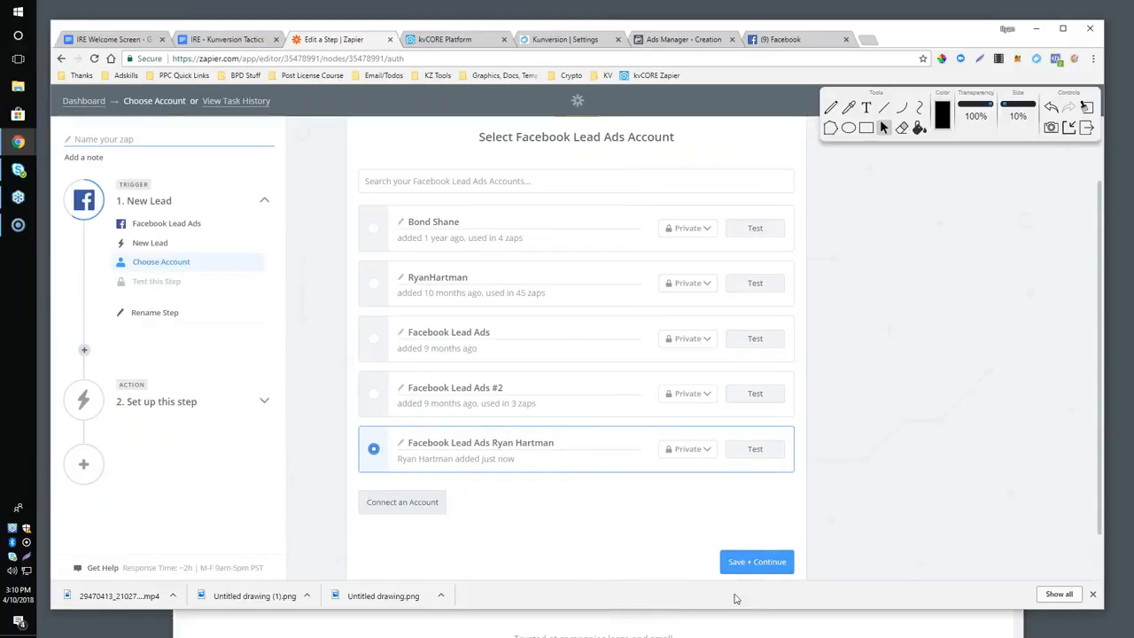
{"action": "left_click", "coordinate": [754, 562]}
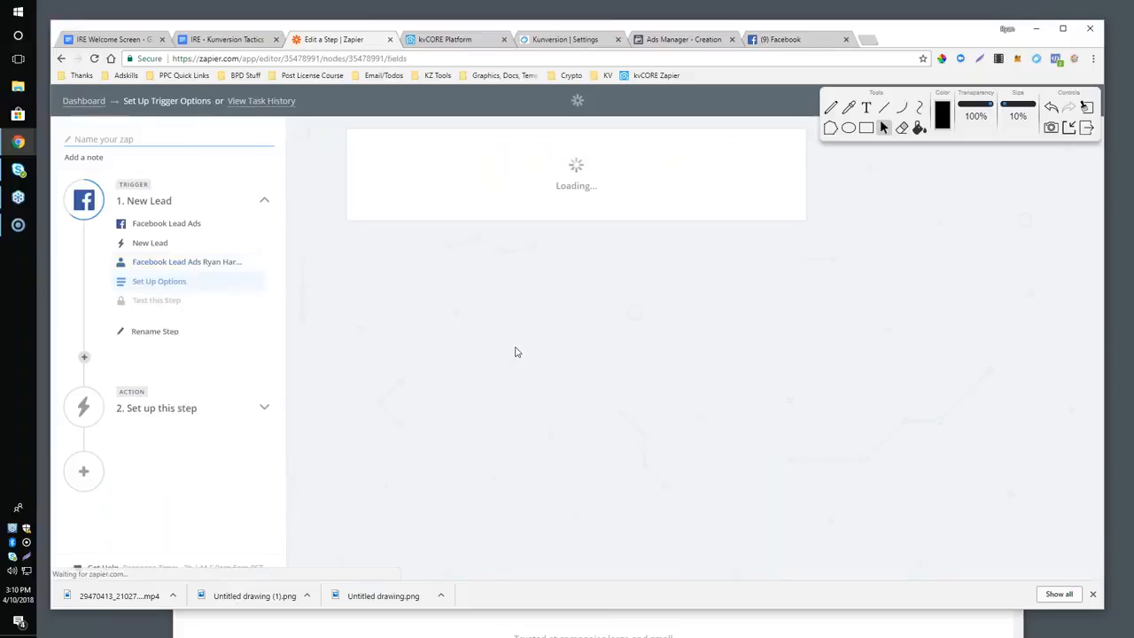
{"action": "left_click", "coordinate": [715, 310]}
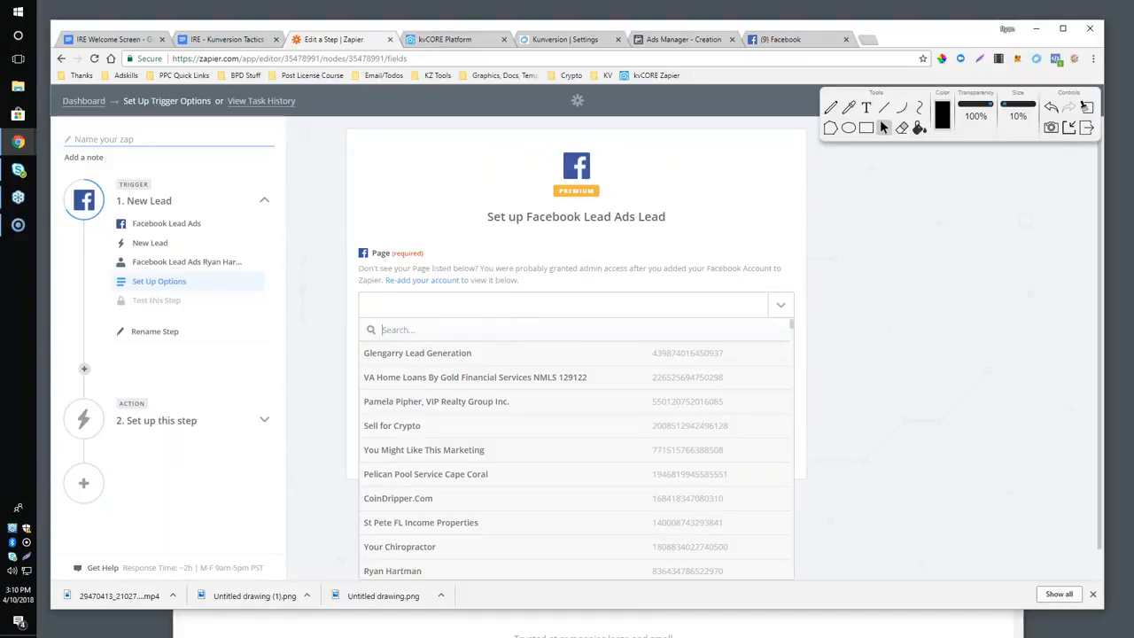
{"action": "type", "text": "bon"}
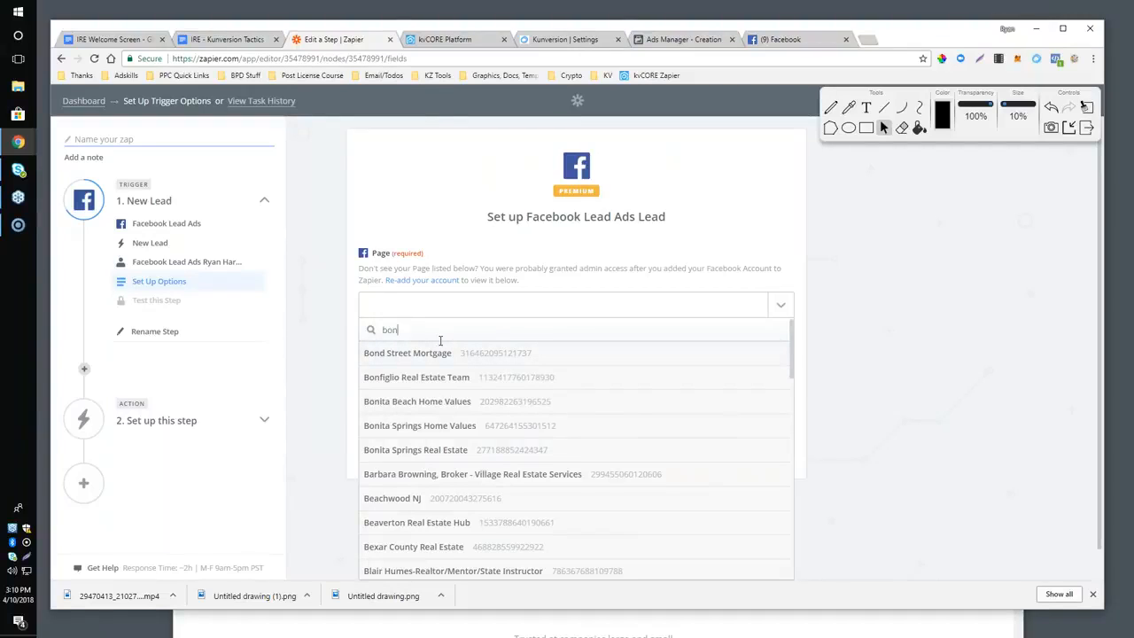
{"action": "key", "text": "BackSpace"}
{"action": "key", "text": "BackSpace"}
{"action": "key", "text": "BackSpace"}
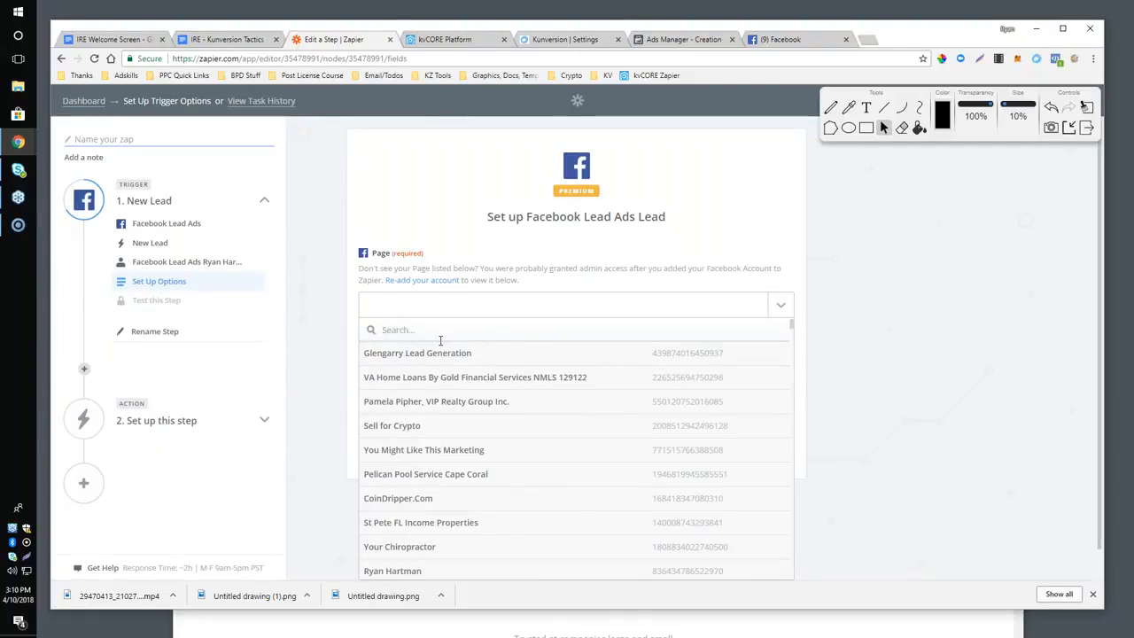
Set the trigger's page to Propertunity Knocks and its form to St Pete Propertunities, and continue to the test.
{"action": "type", "text": "propertun"}
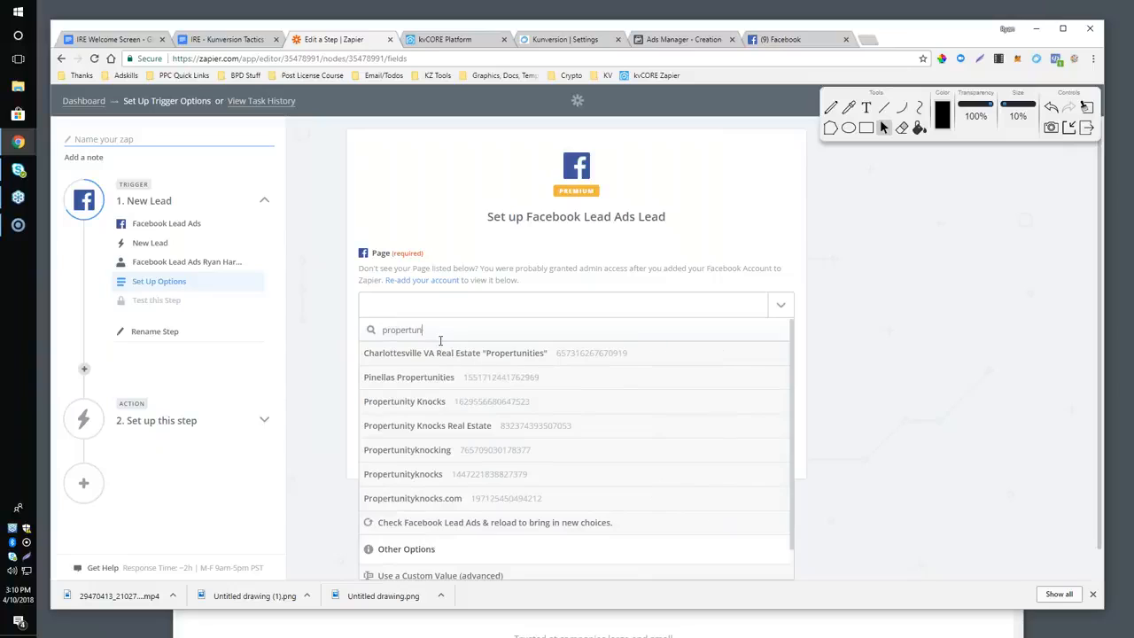
{"action": "left_click", "coordinate": [401, 401]}
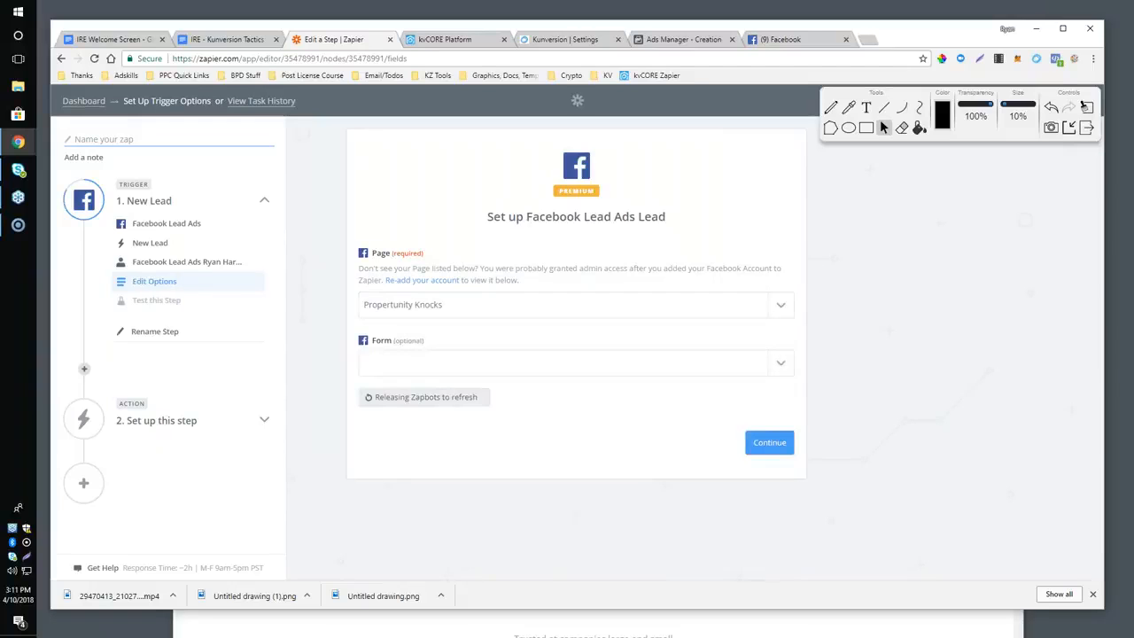
{"action": "left_click", "coordinate": [653, 370]}
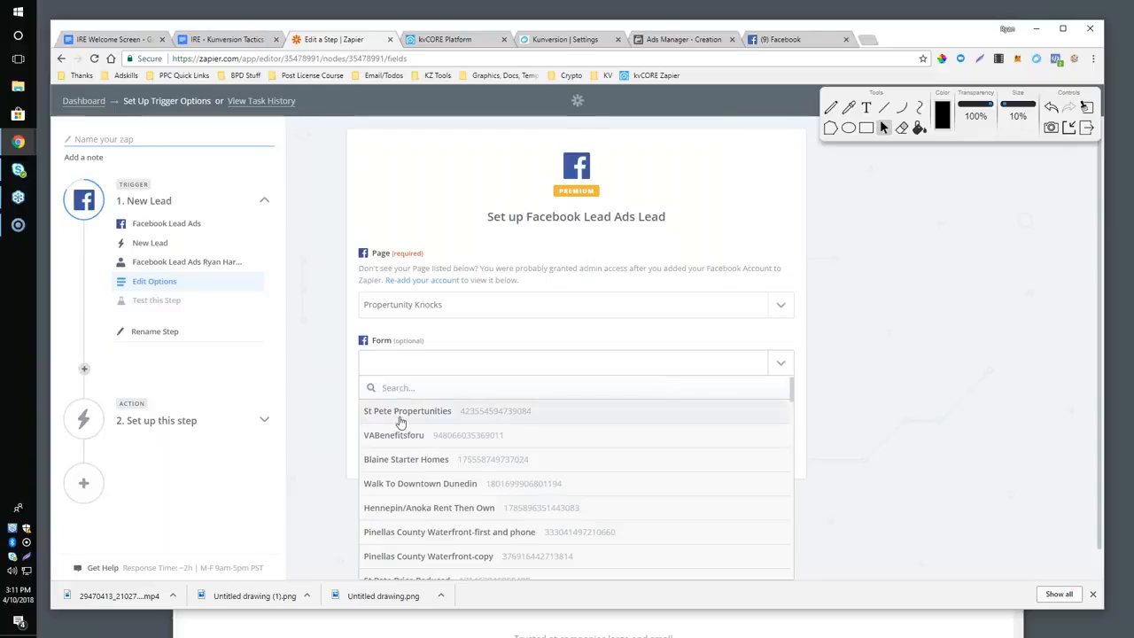
{"action": "left_click", "coordinate": [432, 413]}
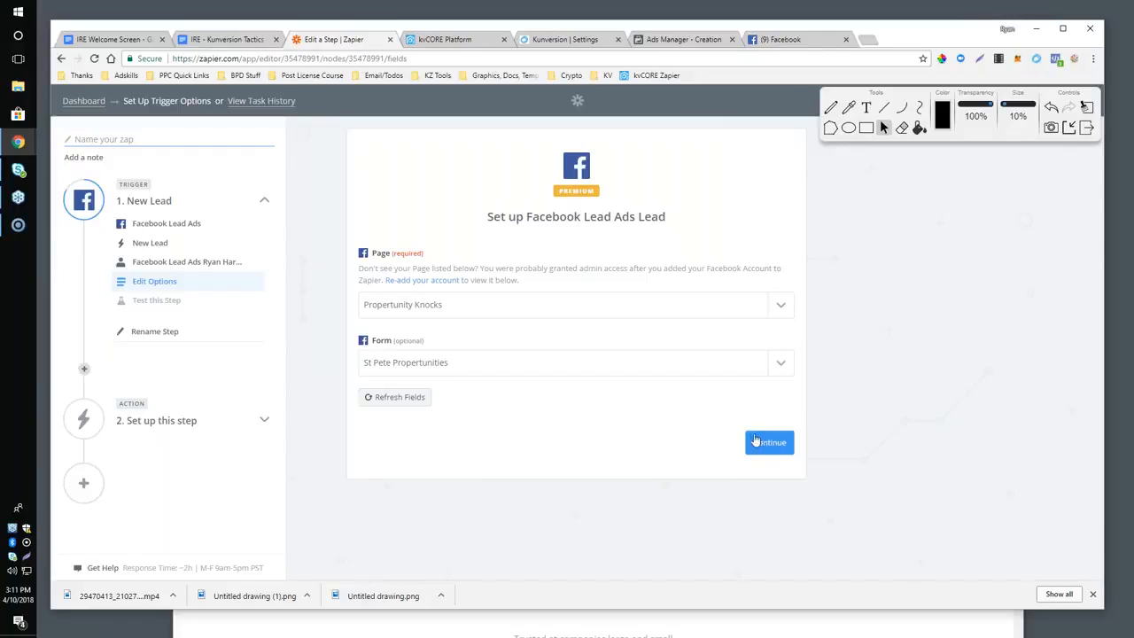
{"action": "left_click", "coordinate": [754, 441]}
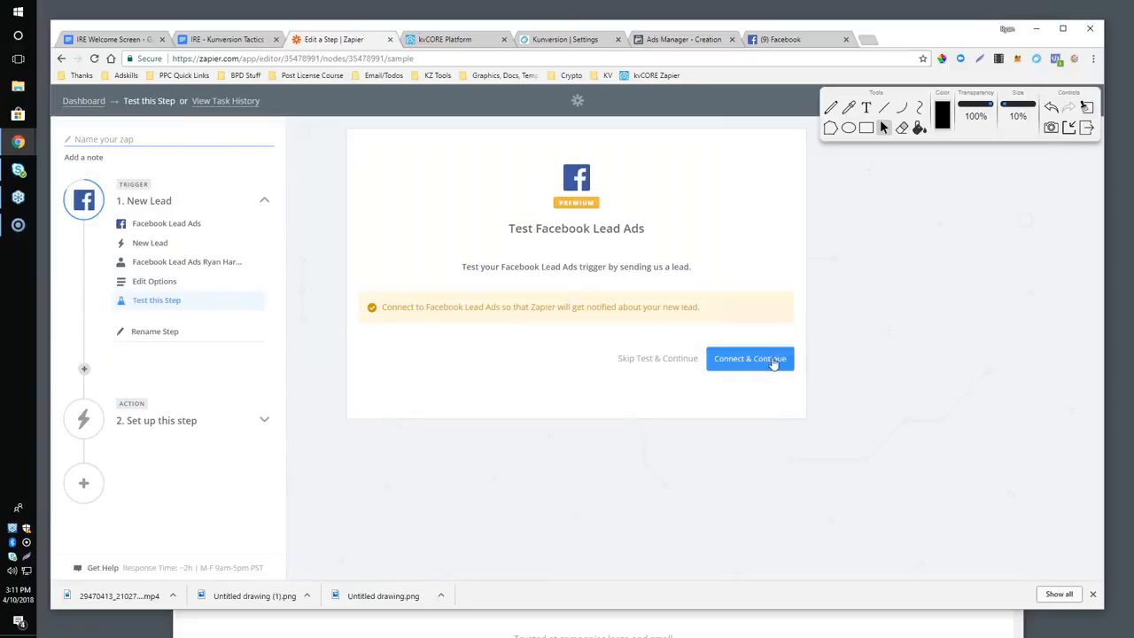
Test the Facebook Lead Ads trigger, review the sample lead's fields, and continue to the action setup.
{"action": "left_click", "coordinate": [770, 359]}
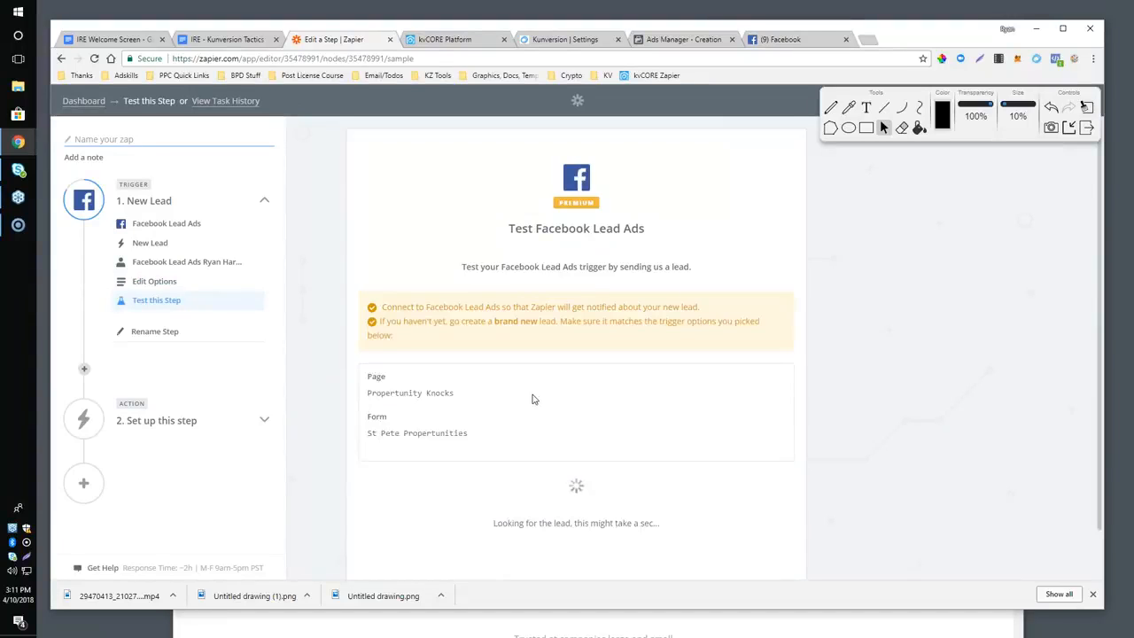
{"action": "scroll", "coordinate": [533, 400], "scroll_direction": "down", "scroll_amount": 2}
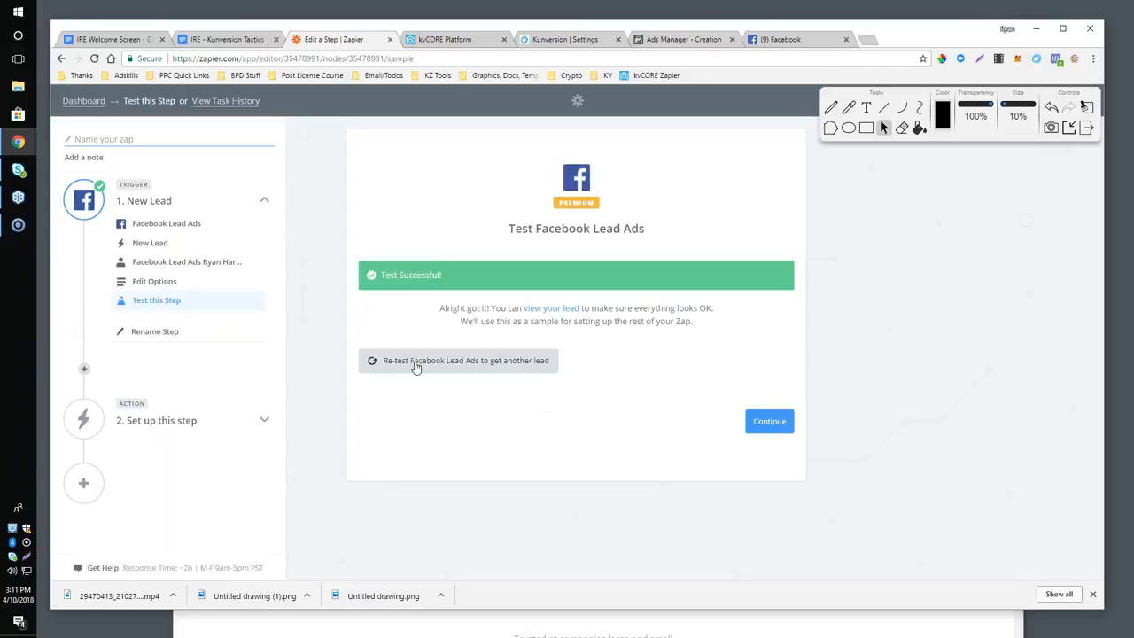
{"action": "left_click", "coordinate": [535, 312]}
{"action": "scroll", "coordinate": [504, 352], "scroll_direction": "down", "scroll_amount": 5}
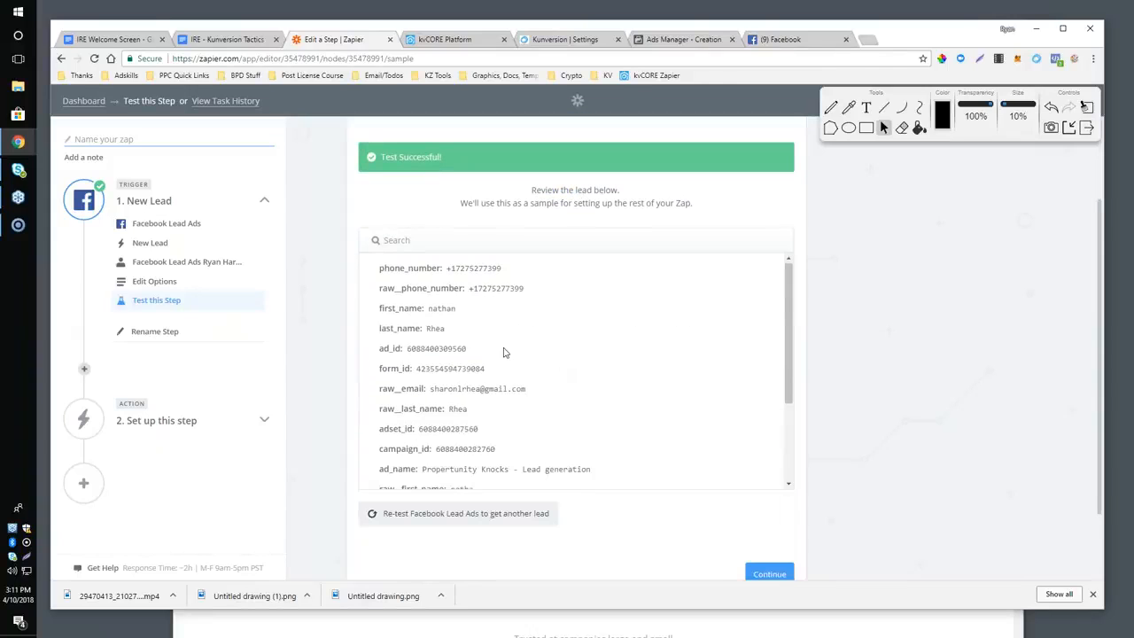
{"action": "scroll", "coordinate": [504, 353], "scroll_direction": "up", "scroll_amount": 3}
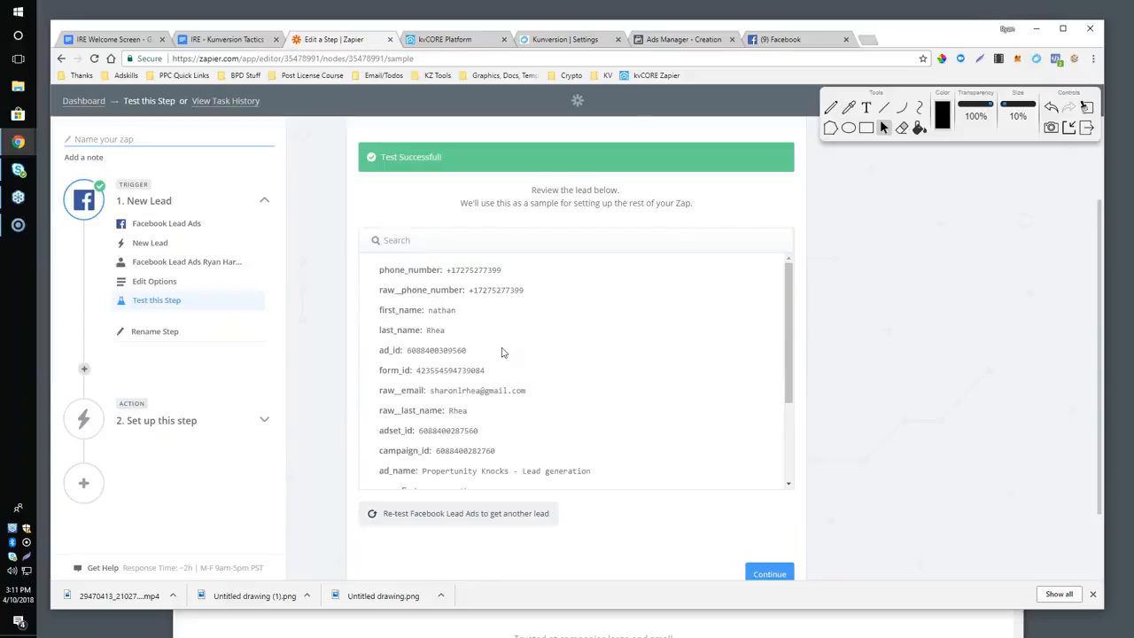
{"action": "scroll", "coordinate": [502, 353], "scroll_direction": "down", "scroll_amount": 3}
{"action": "left_click", "coordinate": [771, 574]}
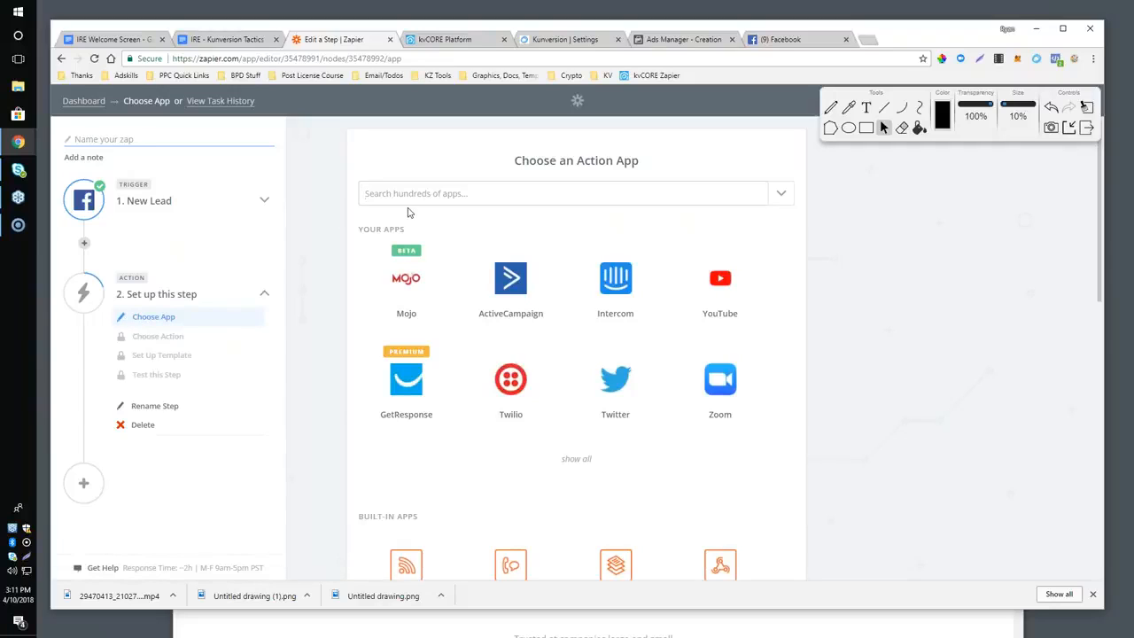
{"action": "type", "text": "kunvers"}
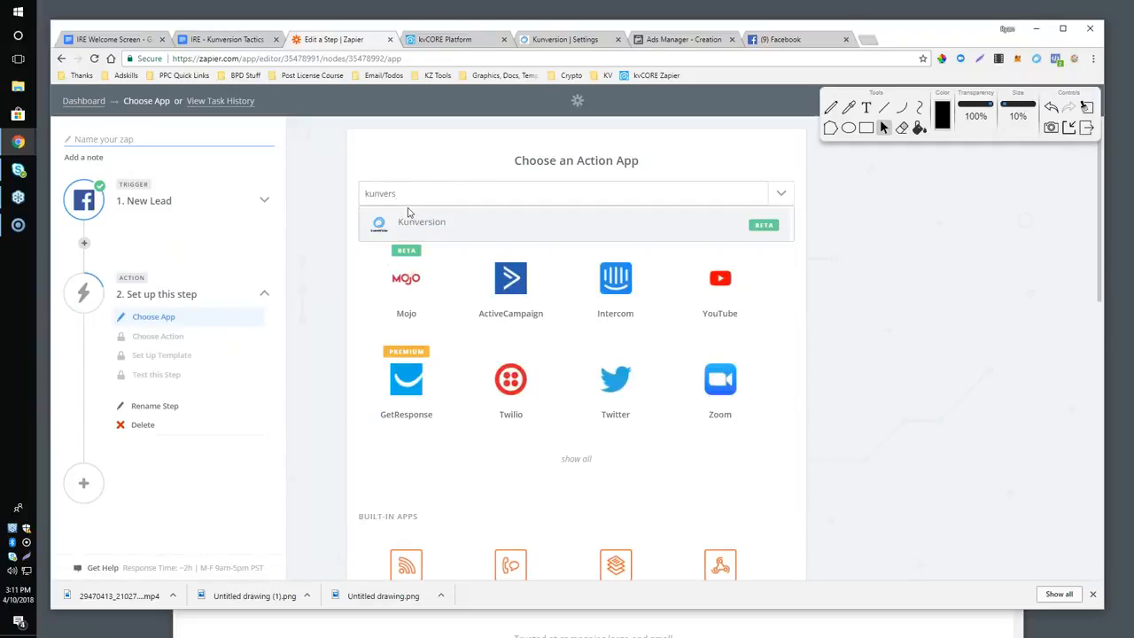
{"action": "key", "text": "BackSpace"}
{"action": "key", "text": "BackSpace"}
{"action": "key", "text": "BackSpace"}
{"action": "key", "text": "BackSpace"}
{"action": "key", "text": "BackSpace"}
{"action": "key", "text": "BackSpace"}
{"action": "key", "text": "BackSpace"}
Choose kvCORE as the action app and save Create Contact (Post) as its action.
{"action": "type", "text": "kvcore"}
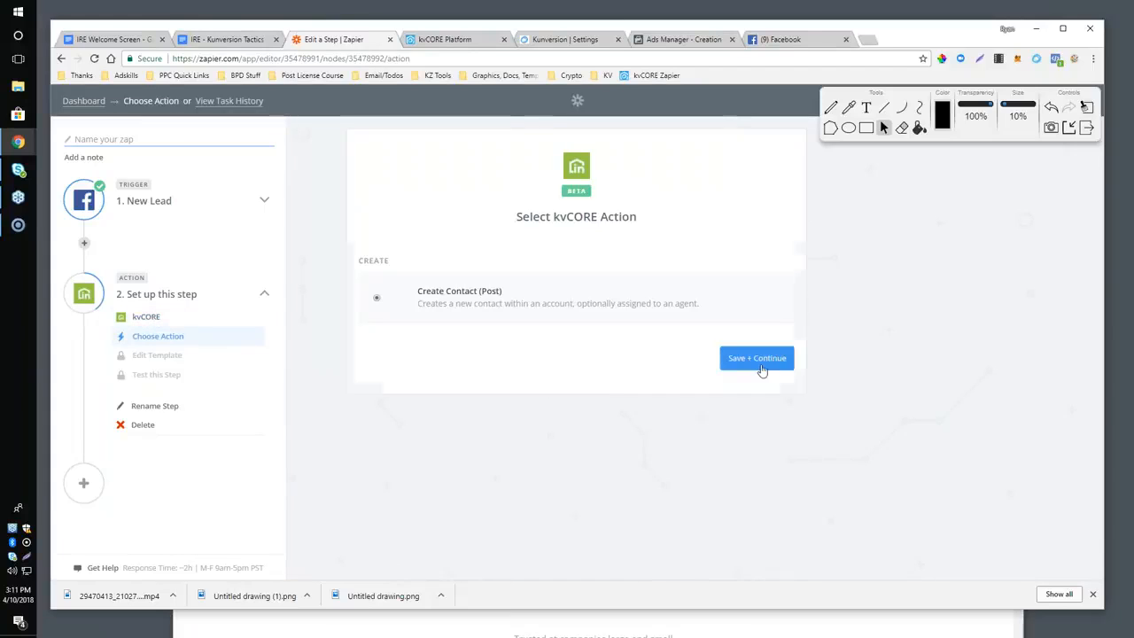
{"action": "left_click", "coordinate": [757, 357]}
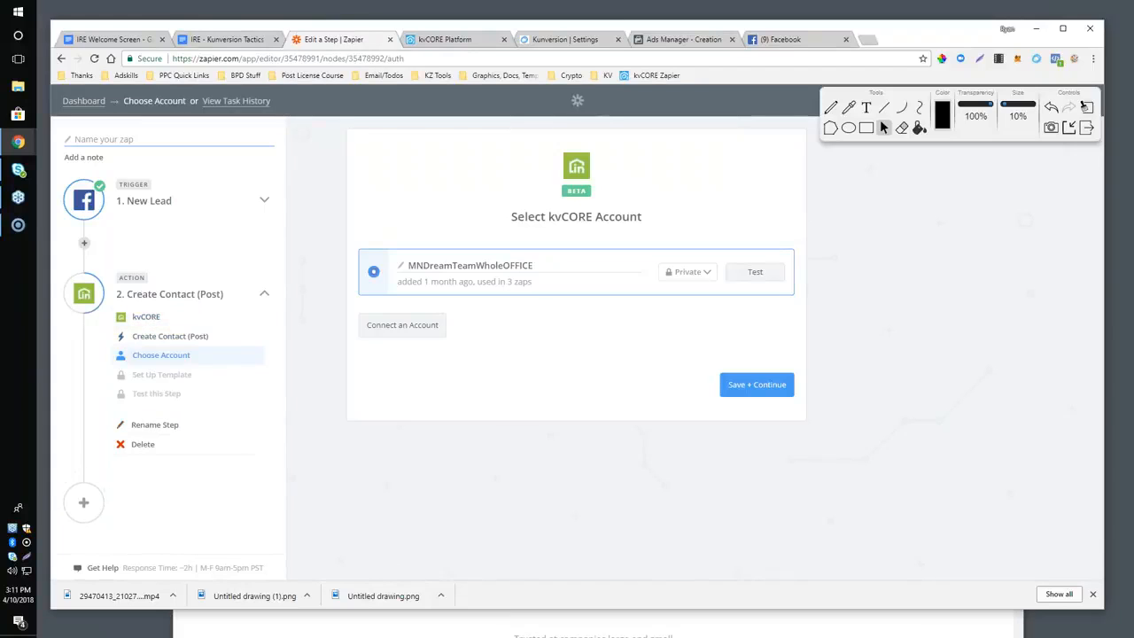
Start connecting another kvCORE account and copy the agent's Zapier key from kvCORE's Lead Engine page.
{"action": "left_click", "coordinate": [386, 325]}
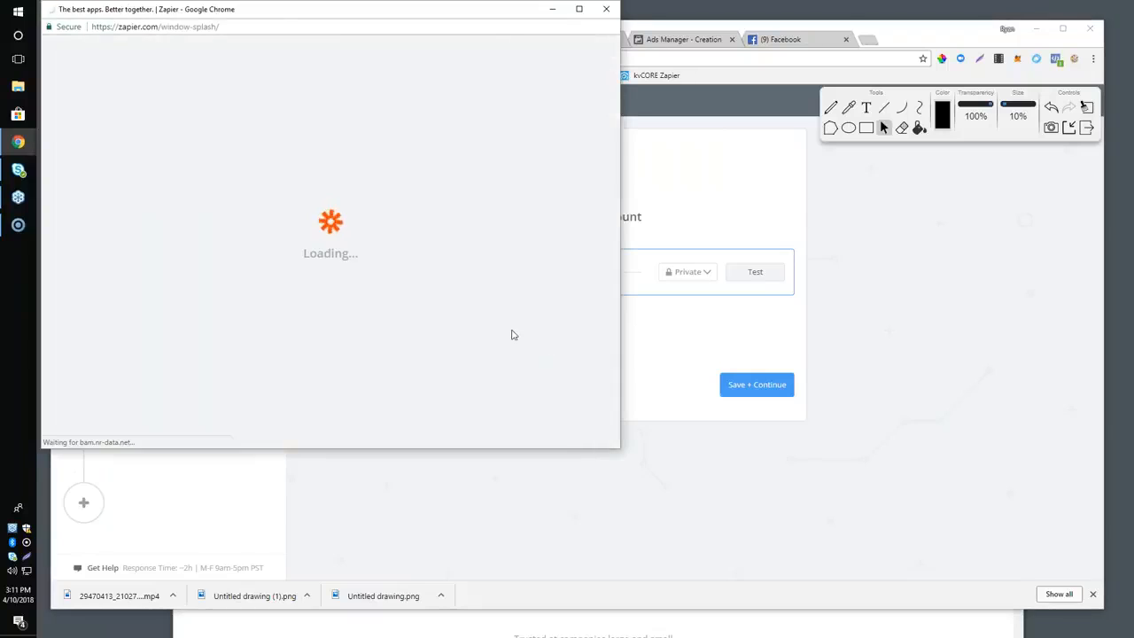
{"action": "left_click_drag", "start_coordinate": [194, 9], "coordinate": [759, 209]}
{"action": "left_click", "coordinate": [434, 41]}
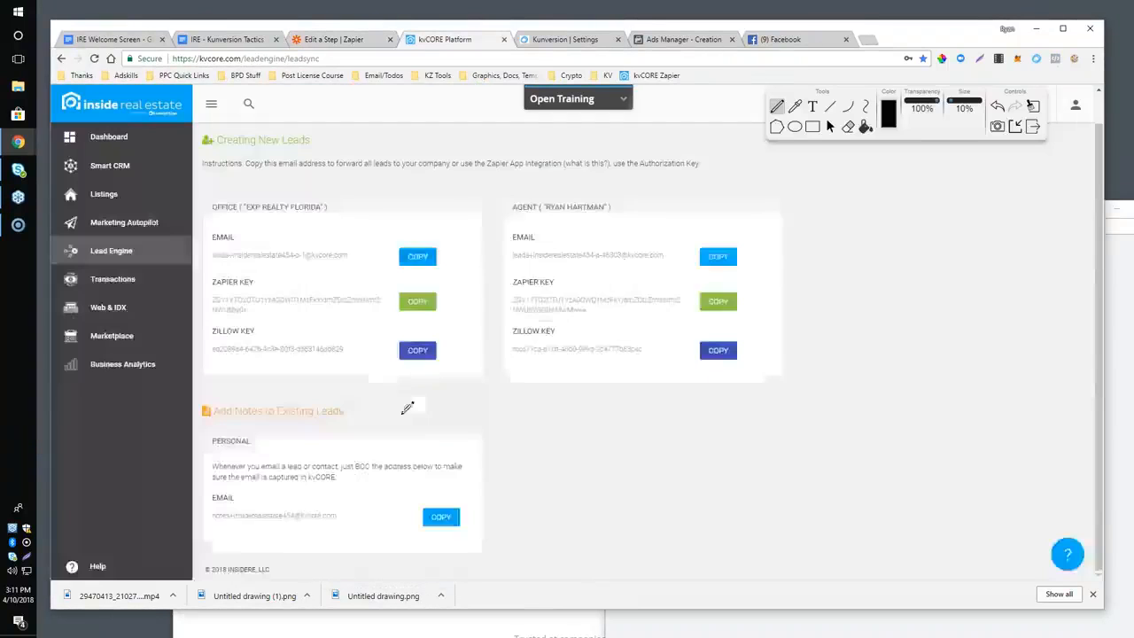
{"action": "left_click", "coordinate": [830, 126]}
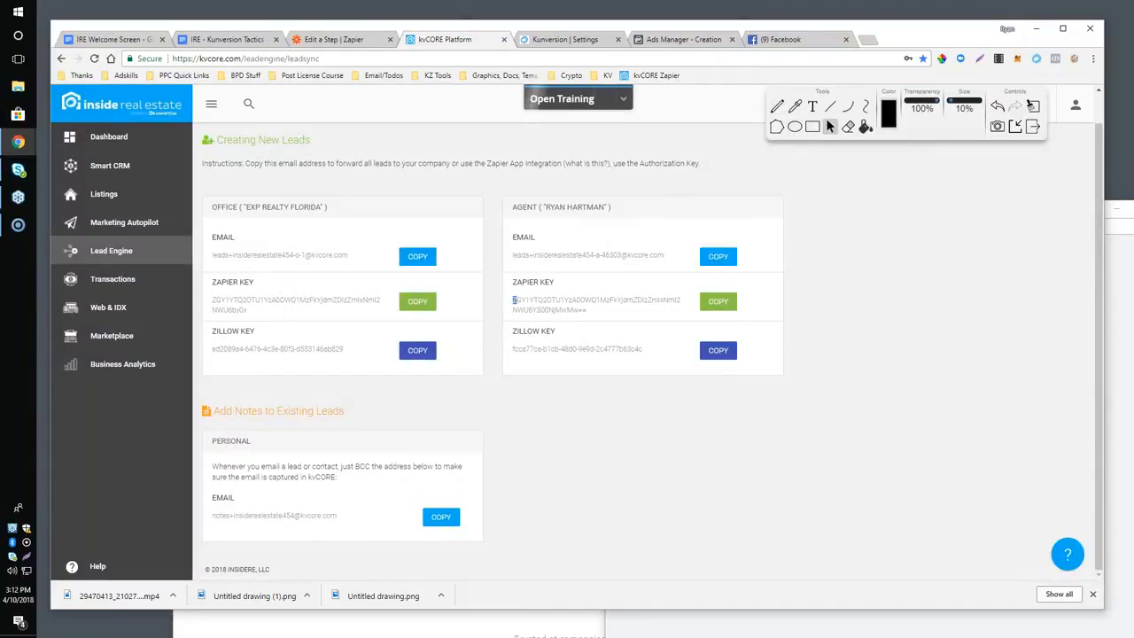
{"action": "left_click_drag", "start_coordinate": [513, 300], "coordinate": [592, 310]}
{"action": "left_click", "coordinate": [702, 297]}
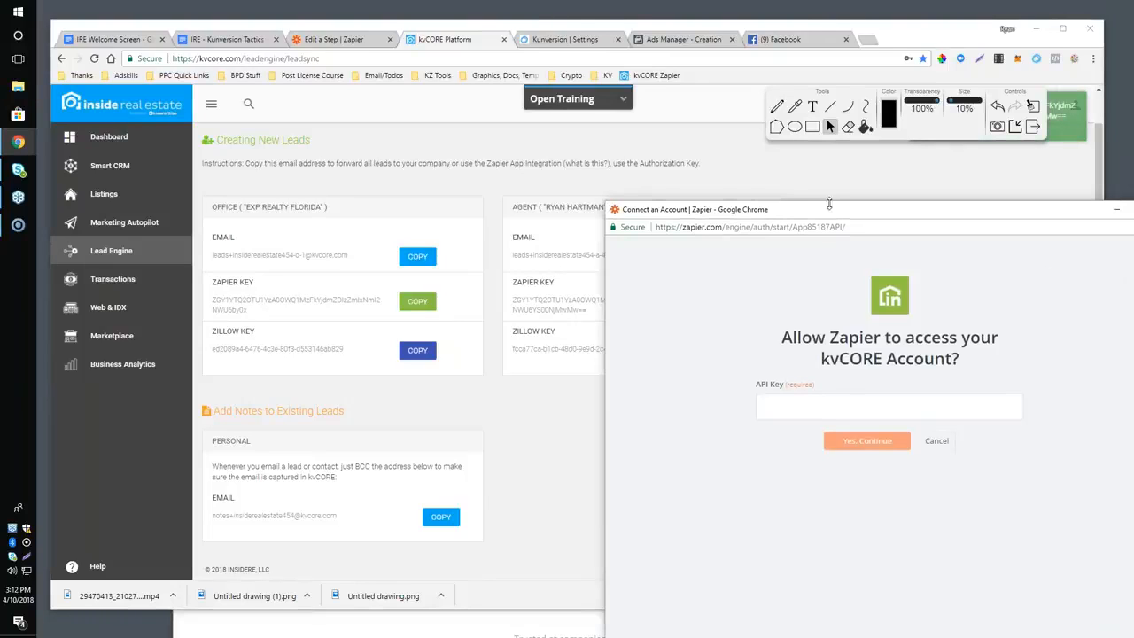
Paste the copied Zapier key as the API key and authorize Zapier to access the kvCORE account.
{"action": "left_click_drag", "start_coordinate": [779, 203], "coordinate": [611, 133]}
{"action": "left_click", "coordinate": [600, 336]}
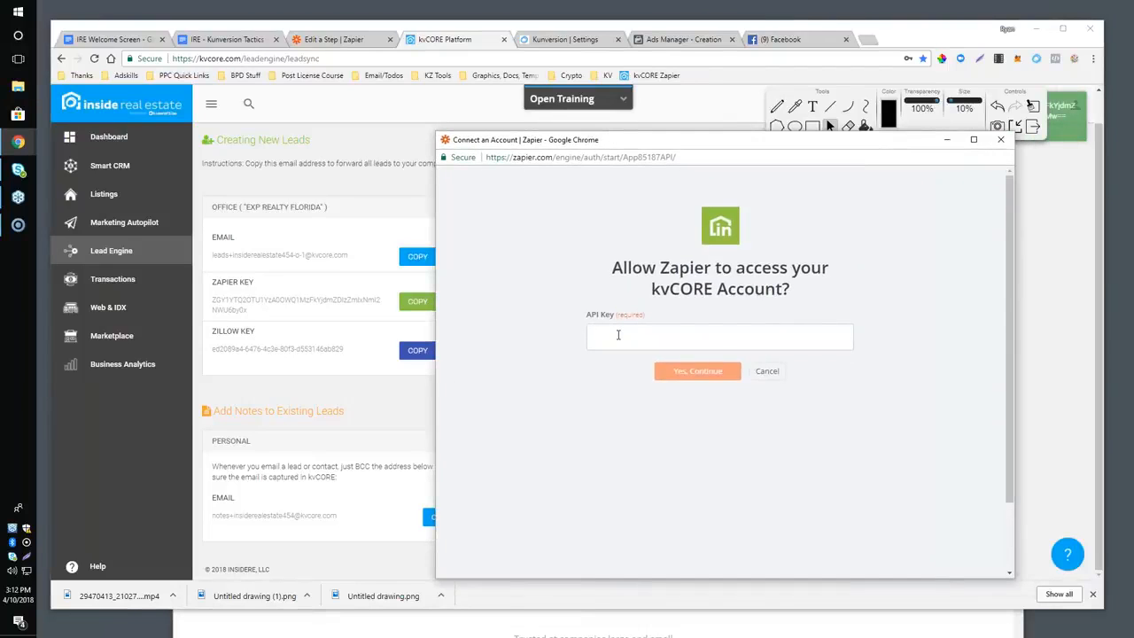
{"action": "key", "text": "ctrl+v"}
{"action": "key", "text": "Return"}
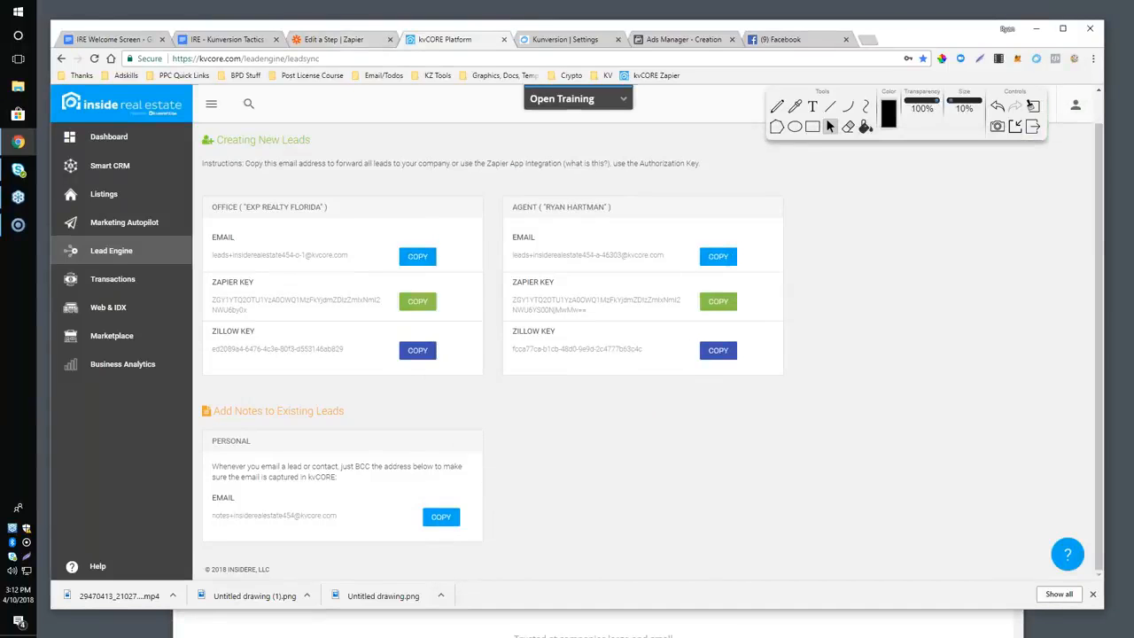
Return to the zap editor, rename the newly connected account to kvCORE - FlBuySellInvest, and save it as the action's account.
{"action": "left_click", "coordinate": [334, 39]}
{"action": "left_click_drag", "start_coordinate": [336, 36], "coordinate": [374, 79]}
{"action": "left_click", "coordinate": [527, 403]}
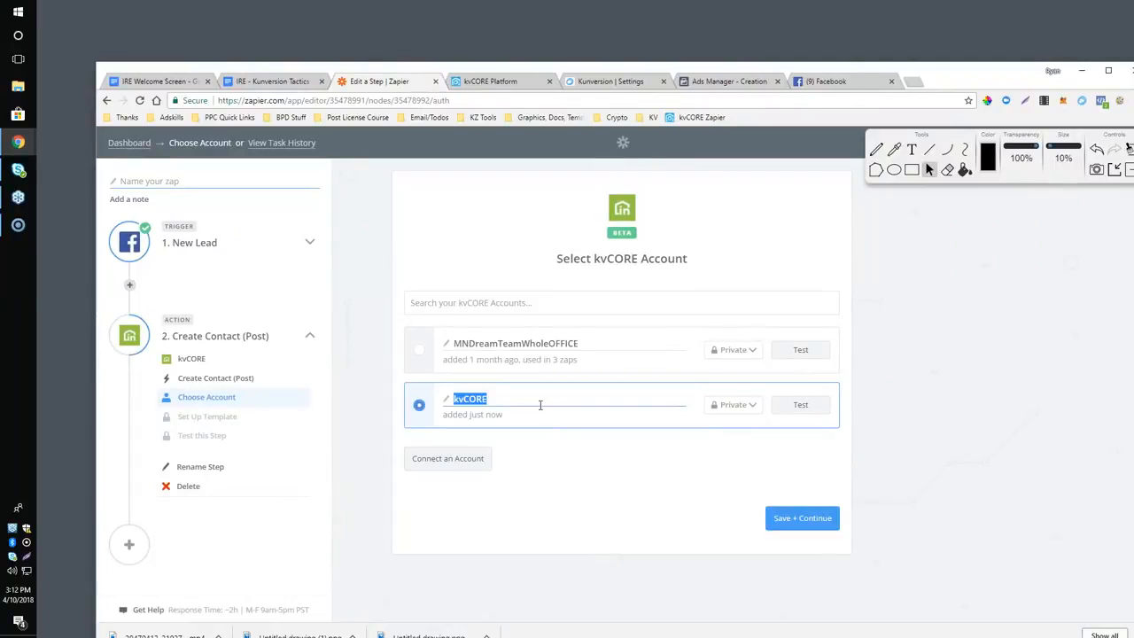
{"action": "key", "text": "Right"}
{"action": "type", "text": "- FlBy"}
{"action": "type", "text": "ySelle"}
{"action": "key", "text": "BackSpace"}
{"action": "type", "text": "Invest"}
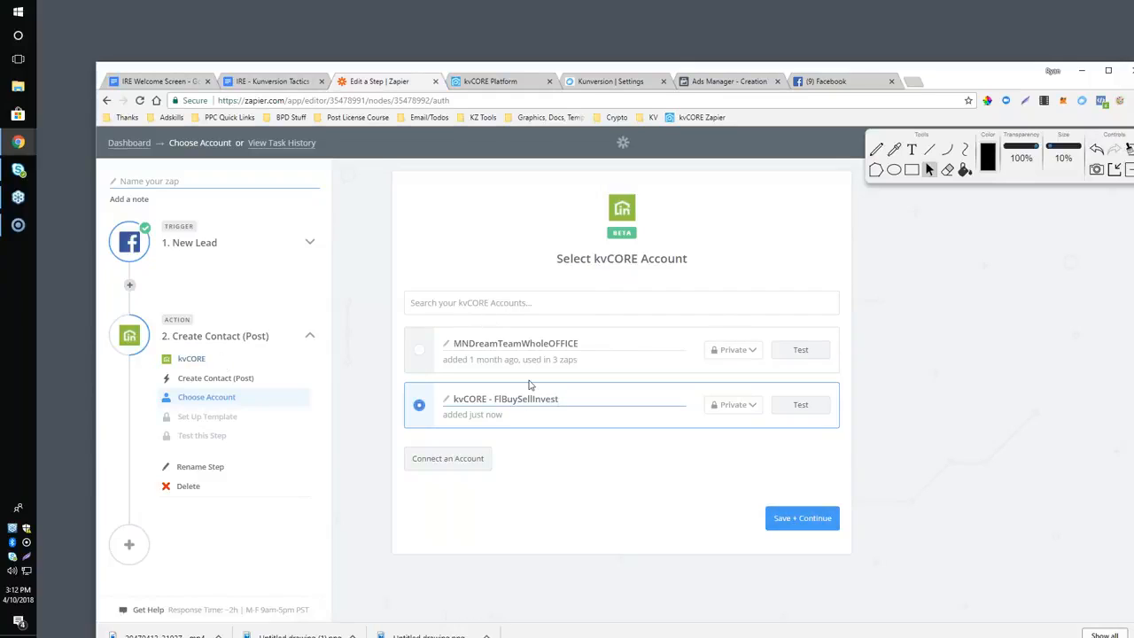
{"action": "left_click", "coordinate": [821, 521]}
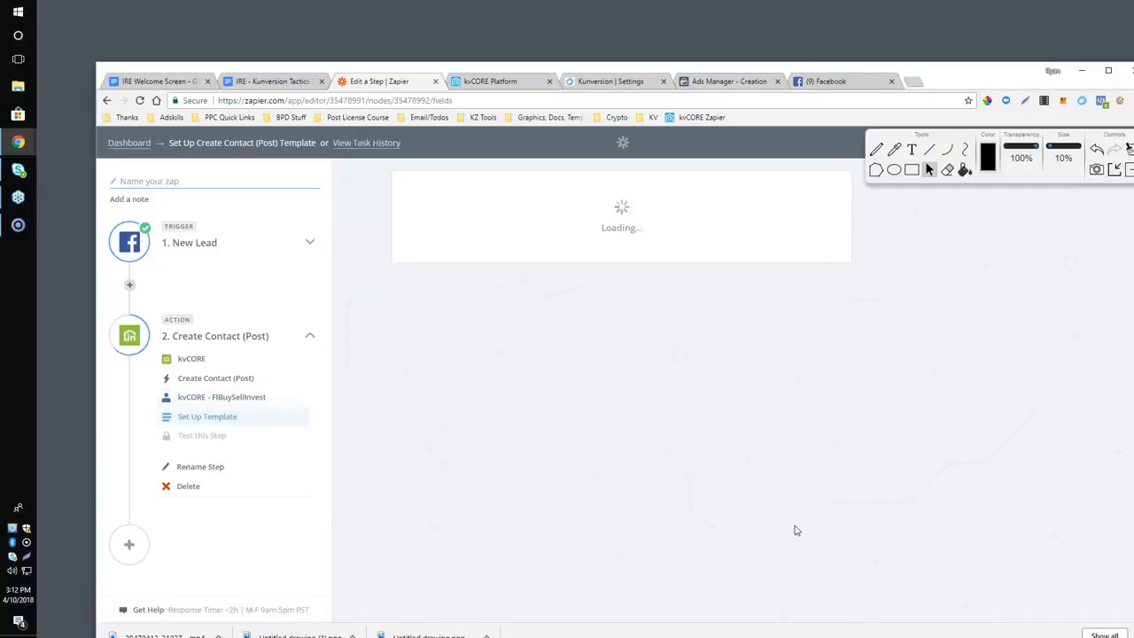
Map the Facebook lead's First Name and Last Name to the matching fields of the kvCORE contact template.
{"action": "scroll", "coordinate": [591, 461], "scroll_direction": "down", "scroll_amount": 3}
{"action": "scroll", "coordinate": [546, 431], "scroll_direction": "up", "scroll_amount": 2}
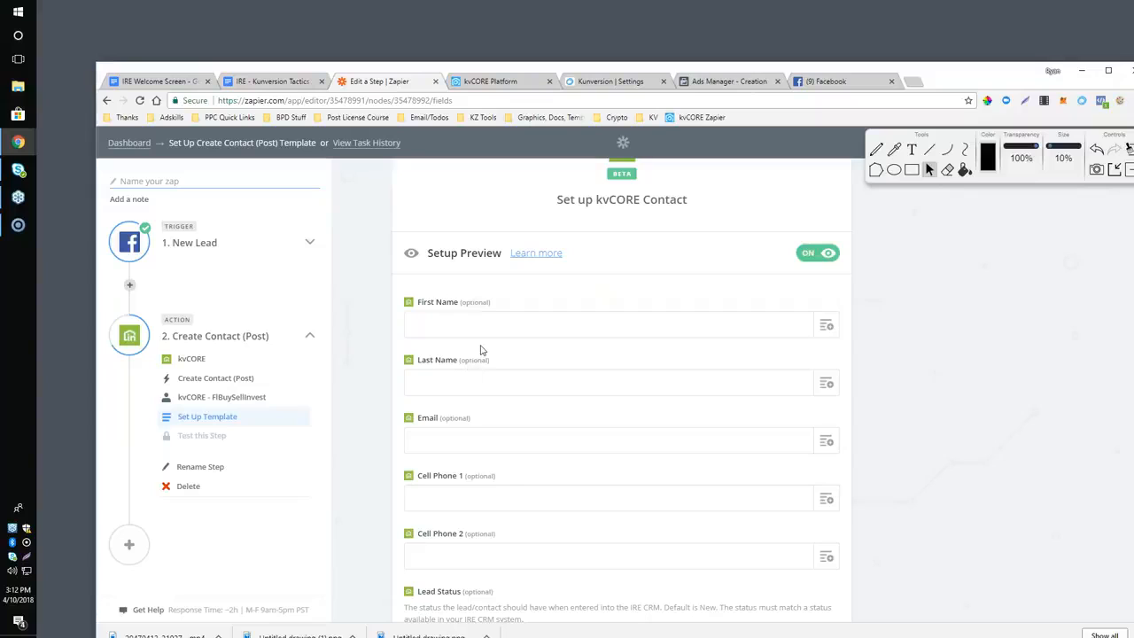
{"action": "left_click_drag", "start_coordinate": [451, 71], "coordinate": [428, 40]}
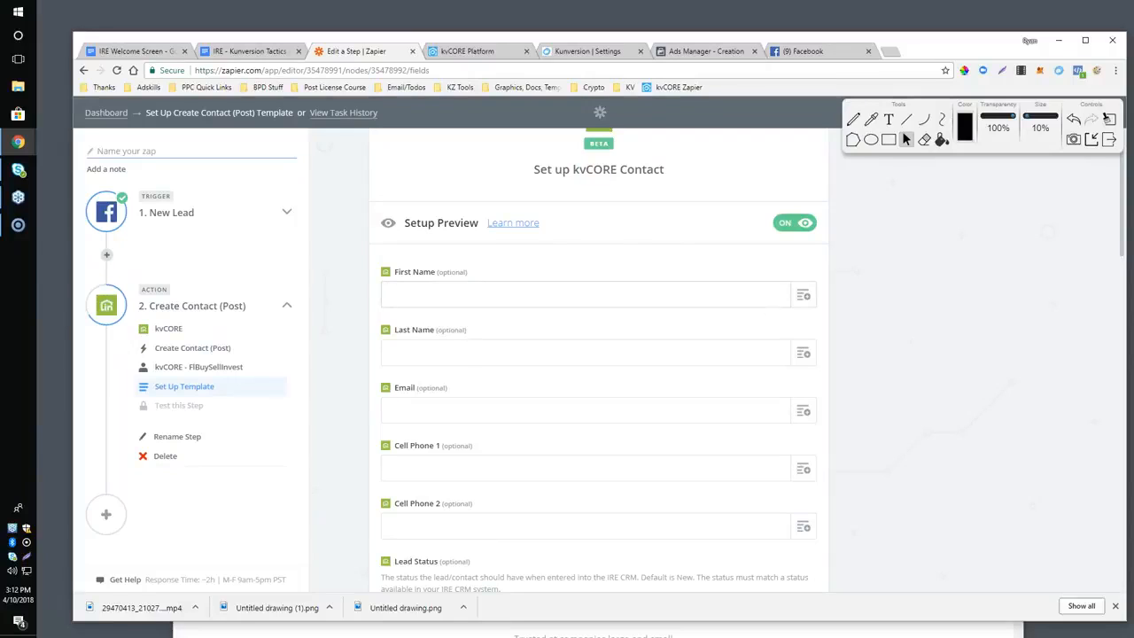
{"action": "left_click", "coordinate": [805, 299]}
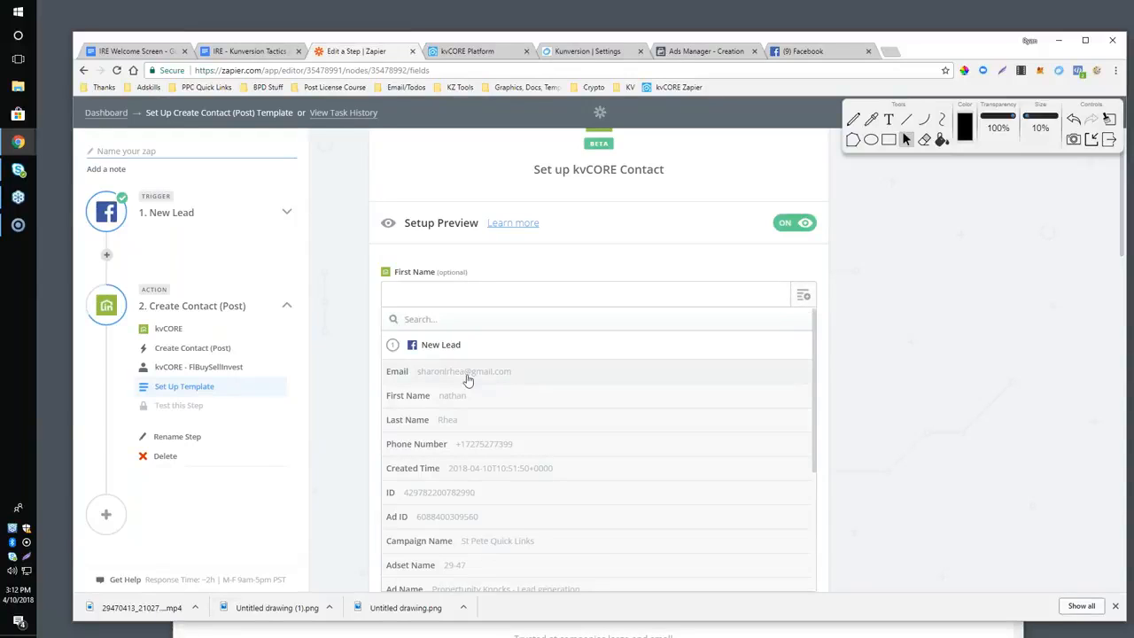
{"action": "left_click", "coordinate": [431, 397]}
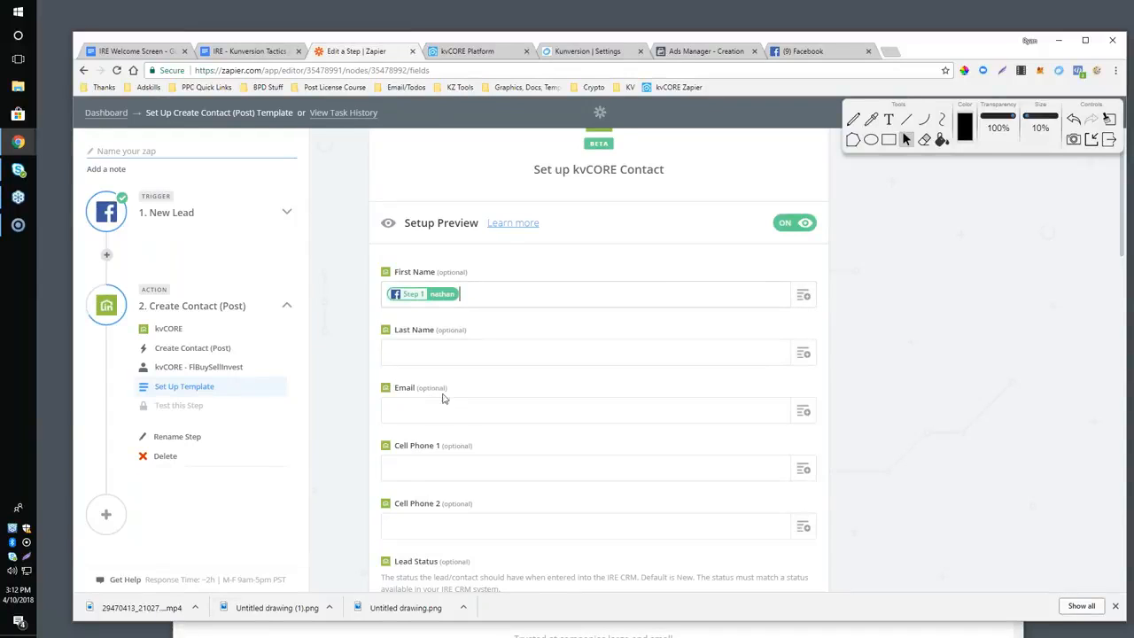
{"action": "left_click", "coordinate": [810, 356]}
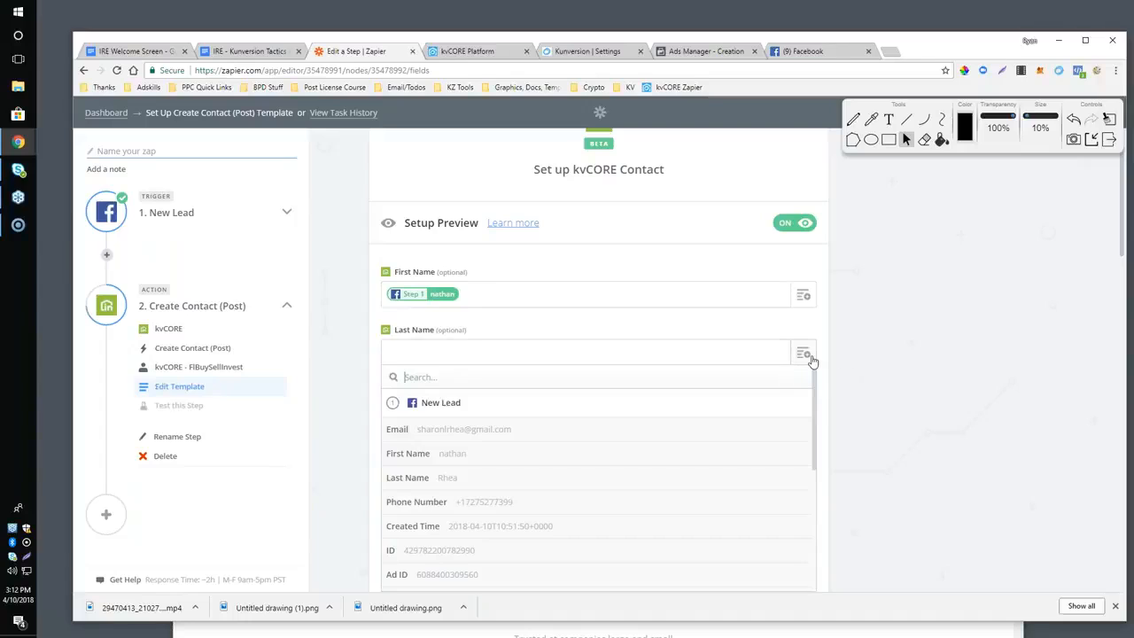
{"action": "left_click", "coordinate": [418, 477]}
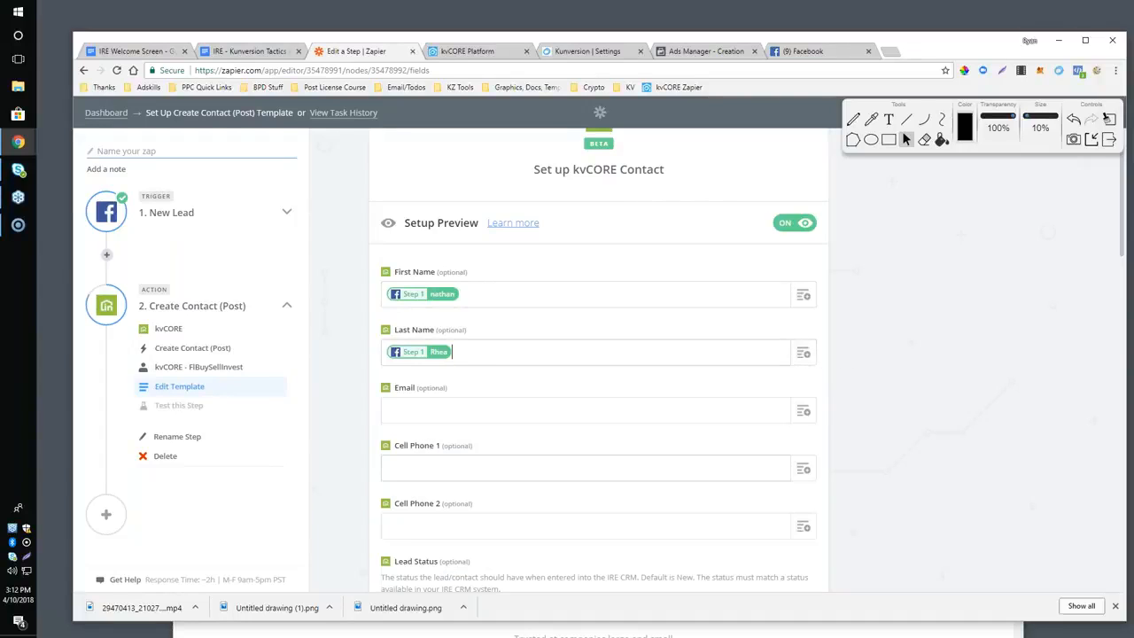
Map the lead's email to the template's Email field and its phone number to Cell Phone 1.
{"action": "scroll", "coordinate": [485, 440], "scroll_direction": "down", "scroll_amount": 1}
{"action": "left_click", "coordinate": [753, 294]}
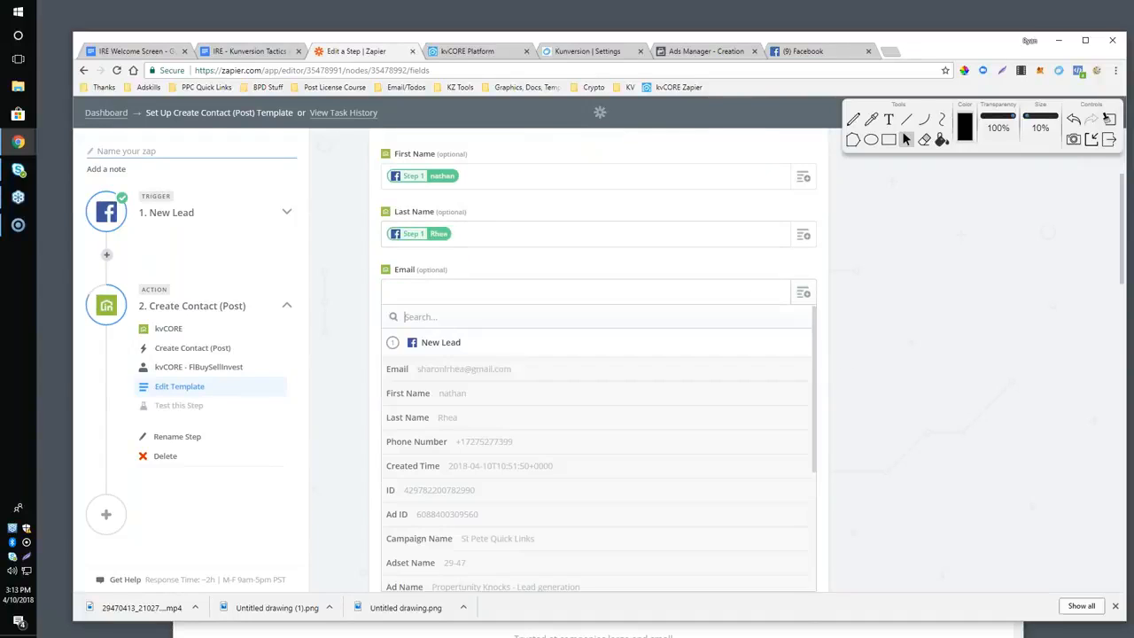
{"action": "left_click", "coordinate": [397, 378]}
{"action": "scroll", "coordinate": [546, 380], "scroll_direction": "down", "scroll_amount": 1}
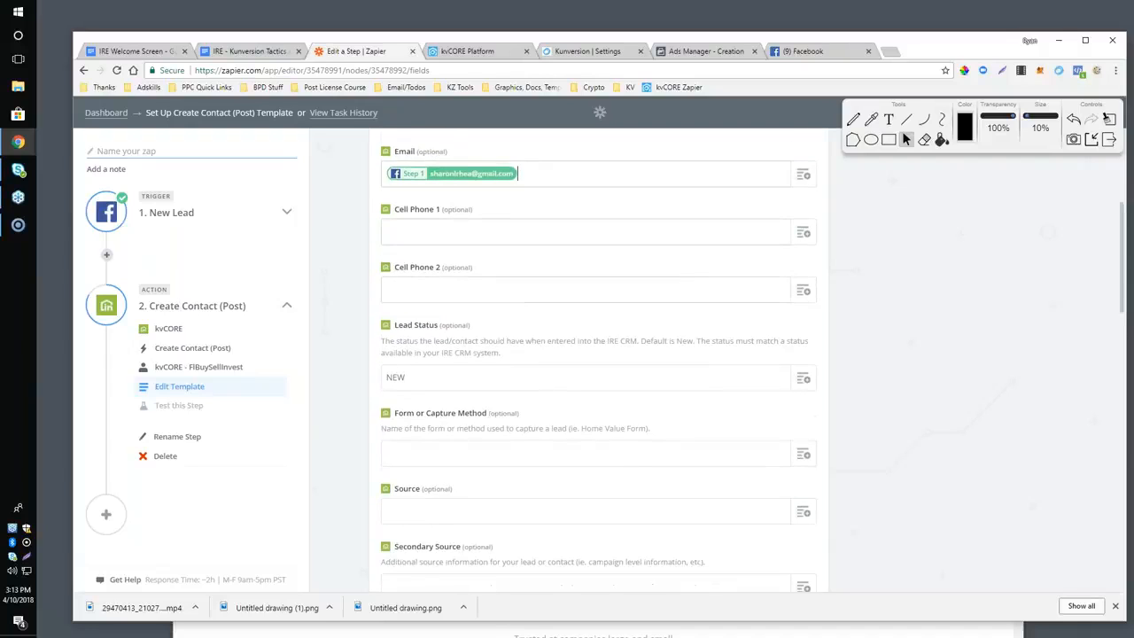
{"action": "left_click", "coordinate": [802, 232]}
{"action": "scroll", "coordinate": [451, 393], "scroll_direction": "down", "scroll_amount": 2}
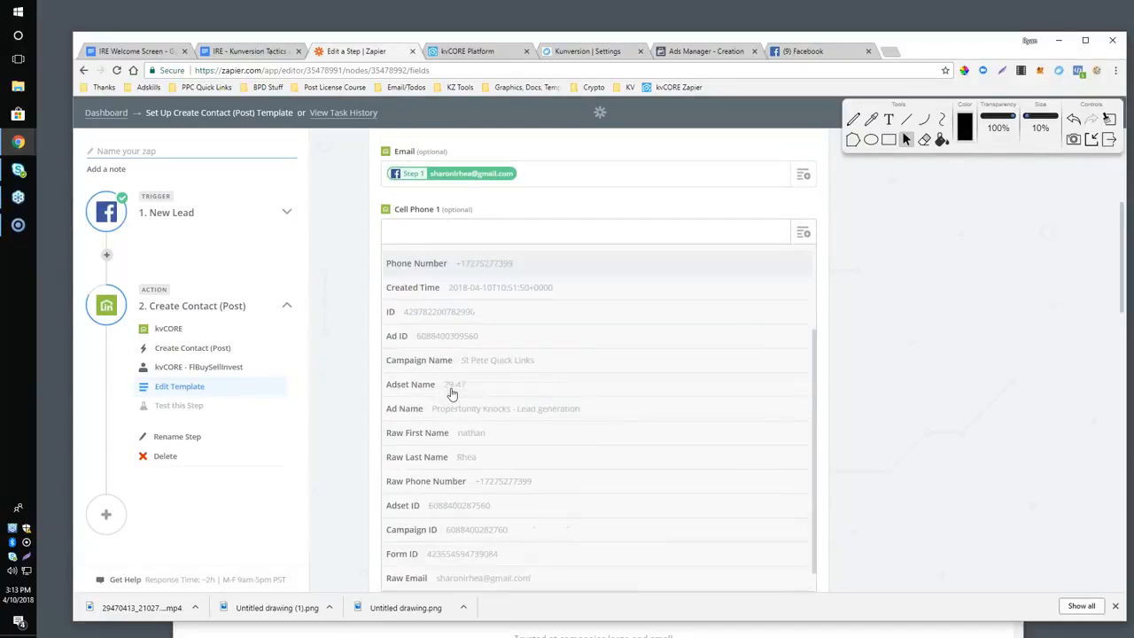
{"action": "left_click", "coordinate": [443, 460]}
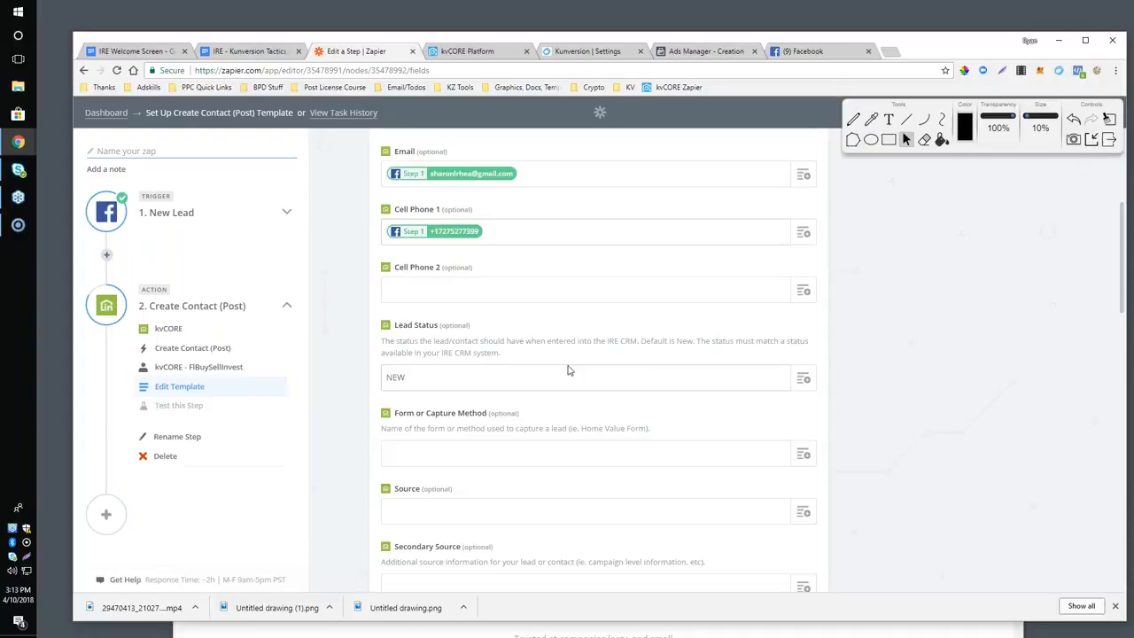
Examine the Facebook lead fields that can be inserted into Lead Status without choosing any.
{"action": "scroll", "coordinate": [496, 346], "scroll_direction": "down", "scroll_amount": 1}
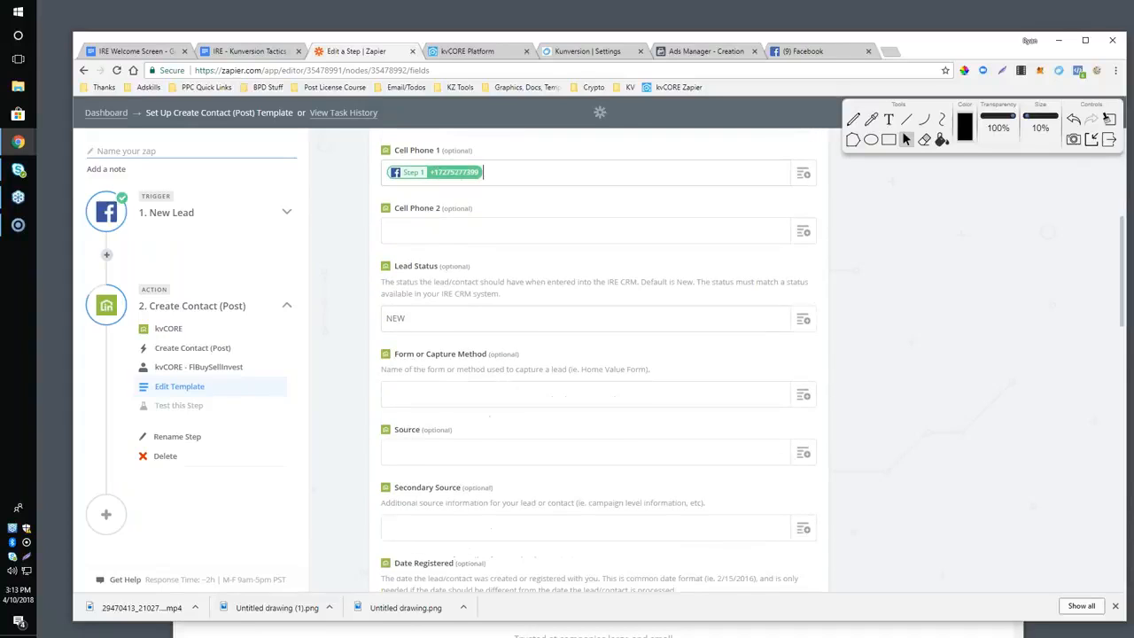
{"action": "left_click", "coordinate": [453, 322]}
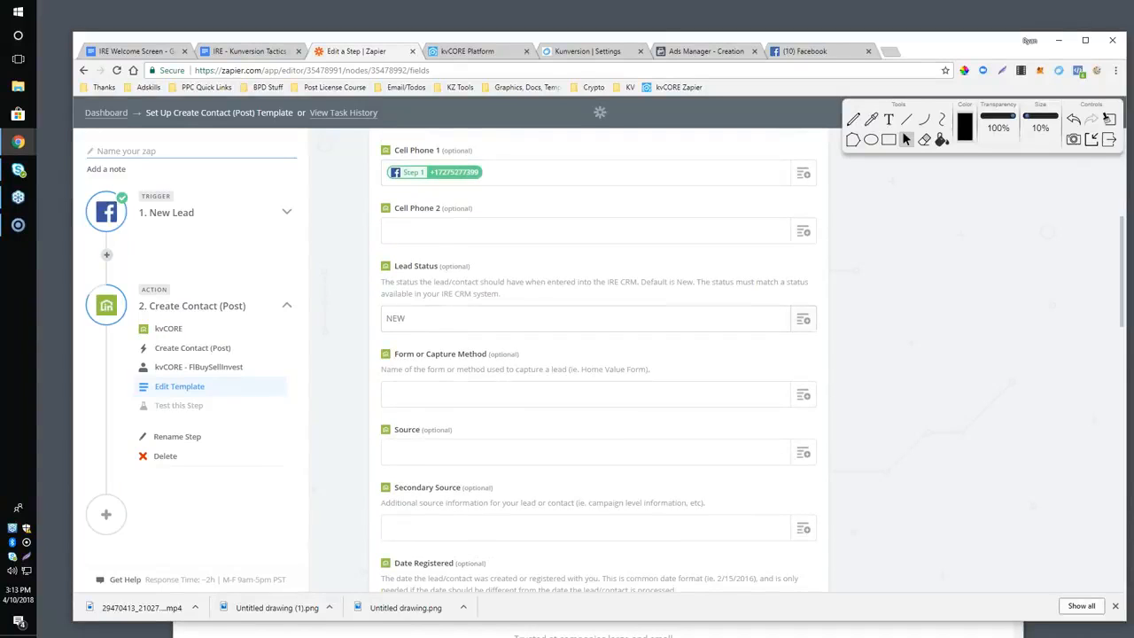
{"action": "left_click", "coordinate": [804, 319]}
{"action": "scroll", "coordinate": [611, 417], "scroll_direction": "down", "scroll_amount": 1}
{"action": "scroll", "coordinate": [606, 431], "scroll_direction": "up", "scroll_amount": 1}
{"action": "left_click", "coordinate": [344, 329]}
{"action": "left_click", "coordinate": [403, 318]}
{"action": "scroll", "coordinate": [473, 425], "scroll_direction": "down", "scroll_amount": 5}
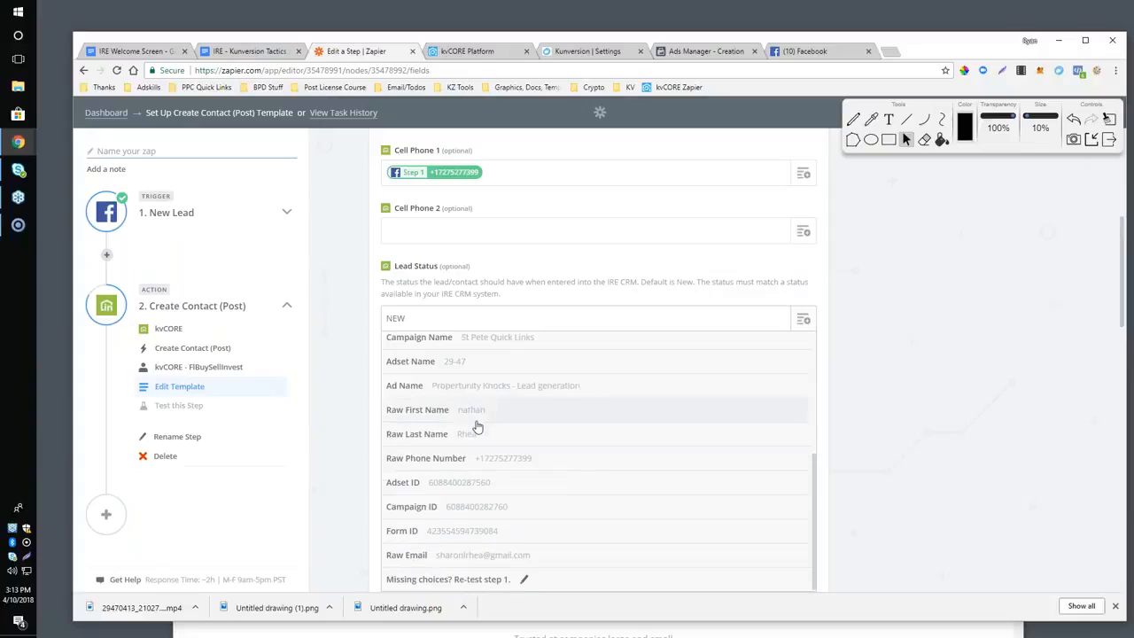
{"action": "left_click", "coordinate": [321, 362]}
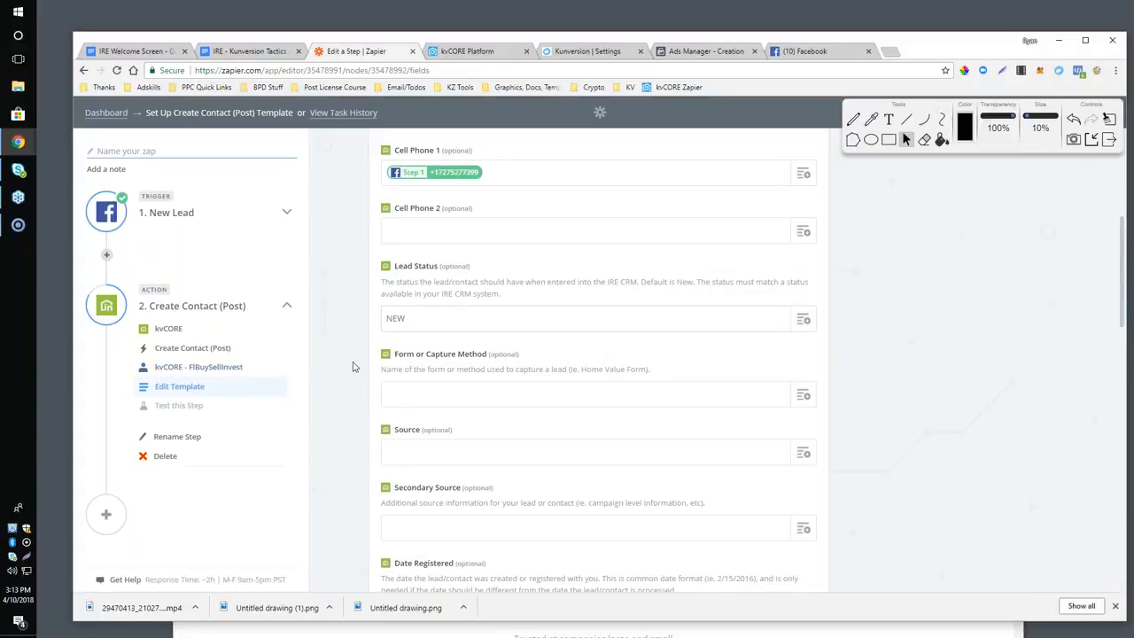
Look over the remaining optional contact fields, enter deals under Tags (Multiple), and continue to the test.
{"action": "scroll", "coordinate": [353, 365], "scroll_direction": "down", "scroll_amount": 1}
{"action": "scroll", "coordinate": [389, 359], "scroll_direction": "down", "scroll_amount": 2}
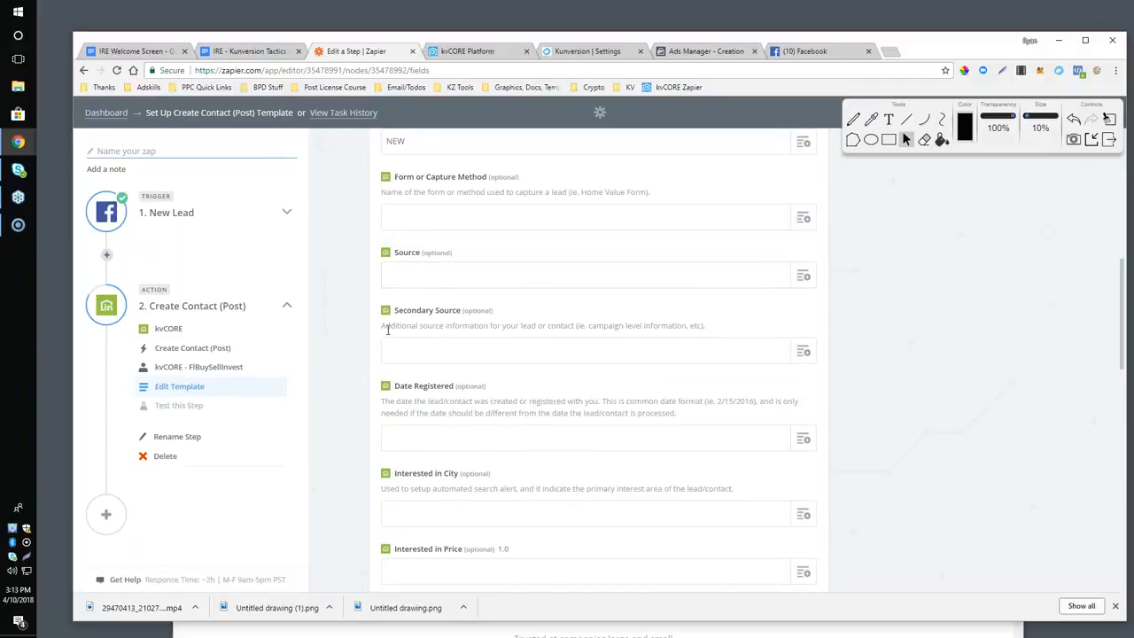
{"action": "scroll", "coordinate": [416, 297], "scroll_direction": "down", "scroll_amount": 3}
{"action": "scroll", "coordinate": [423, 307], "scroll_direction": "down", "scroll_amount": 5}
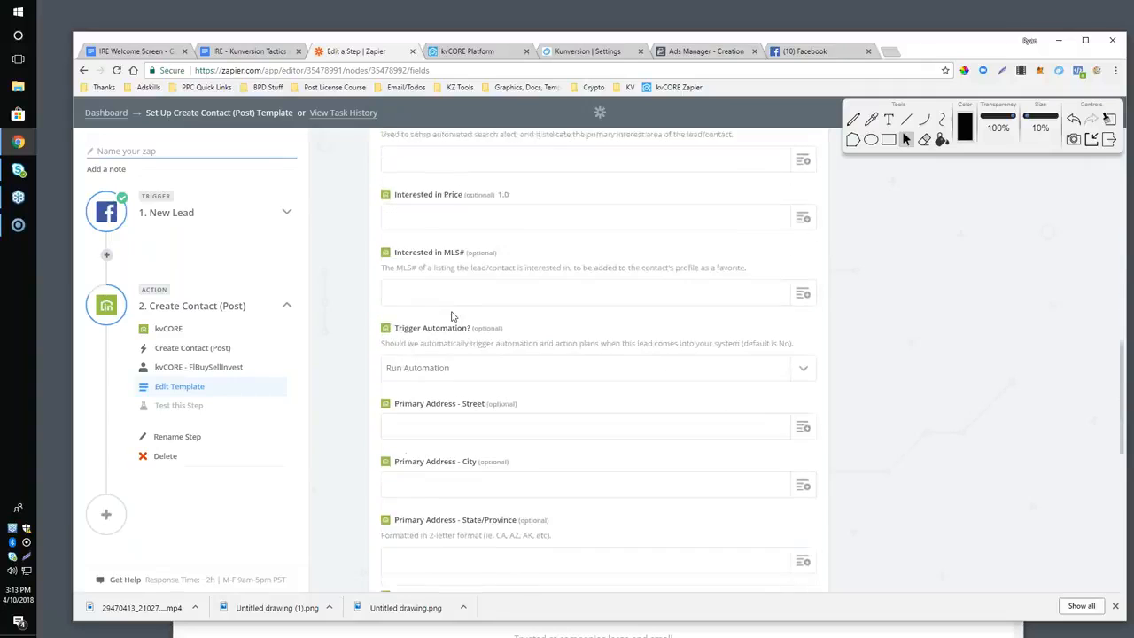
{"action": "scroll", "coordinate": [451, 311], "scroll_direction": "down", "scroll_amount": 5}
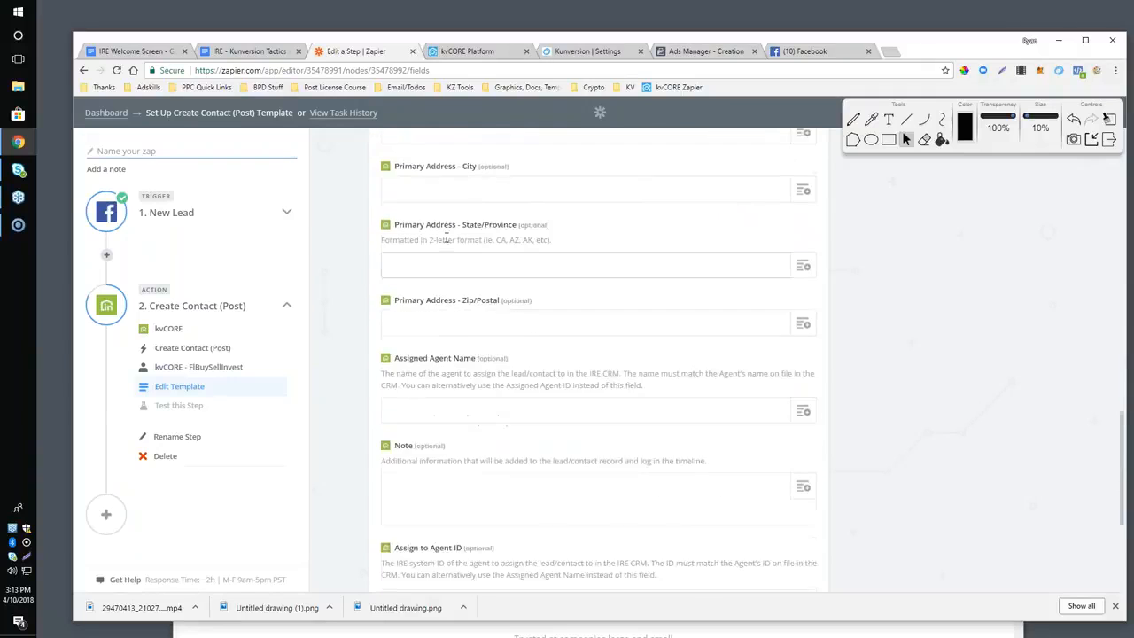
{"action": "scroll", "coordinate": [448, 266], "scroll_direction": "down", "scroll_amount": 2}
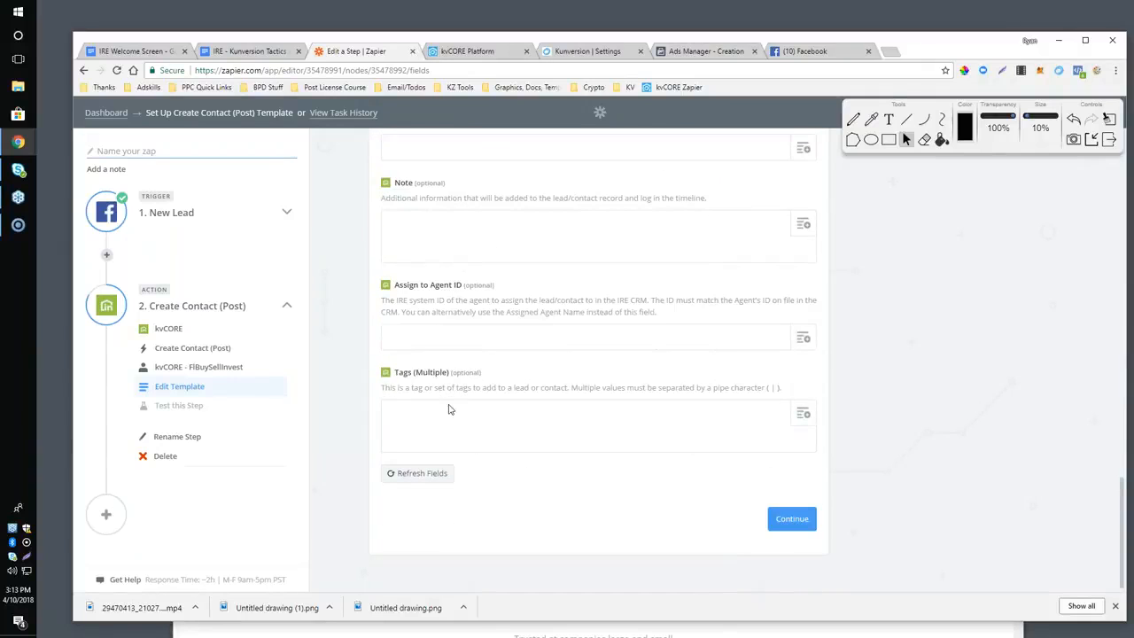
{"action": "left_click", "coordinate": [561, 438]}
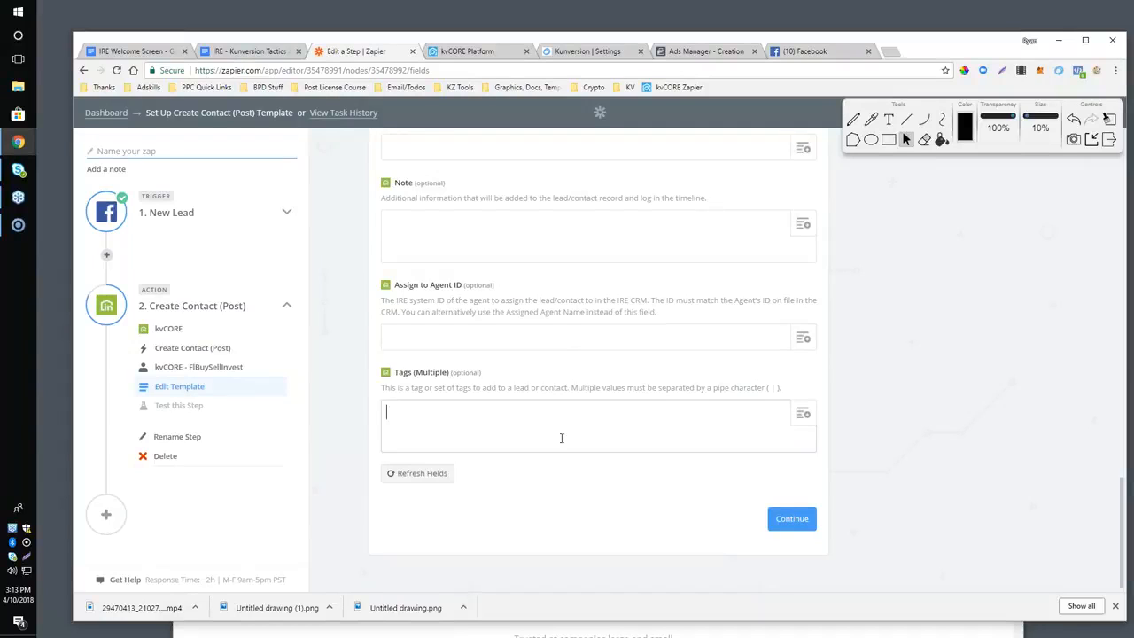
{"action": "type", "text": "deals"}
{"action": "scroll", "coordinate": [500, 419], "scroll_direction": "up", "scroll_amount": 1}
{"action": "scroll", "coordinate": [502, 421], "scroll_direction": "down", "scroll_amount": 1}
{"action": "left_click", "coordinate": [791, 519]}
Review the sample contact's filled and empty fields and expand the New Lead trigger's setup steps in the zap outline.
{"action": "scroll", "coordinate": [659, 422], "scroll_direction": "down", "scroll_amount": 4}
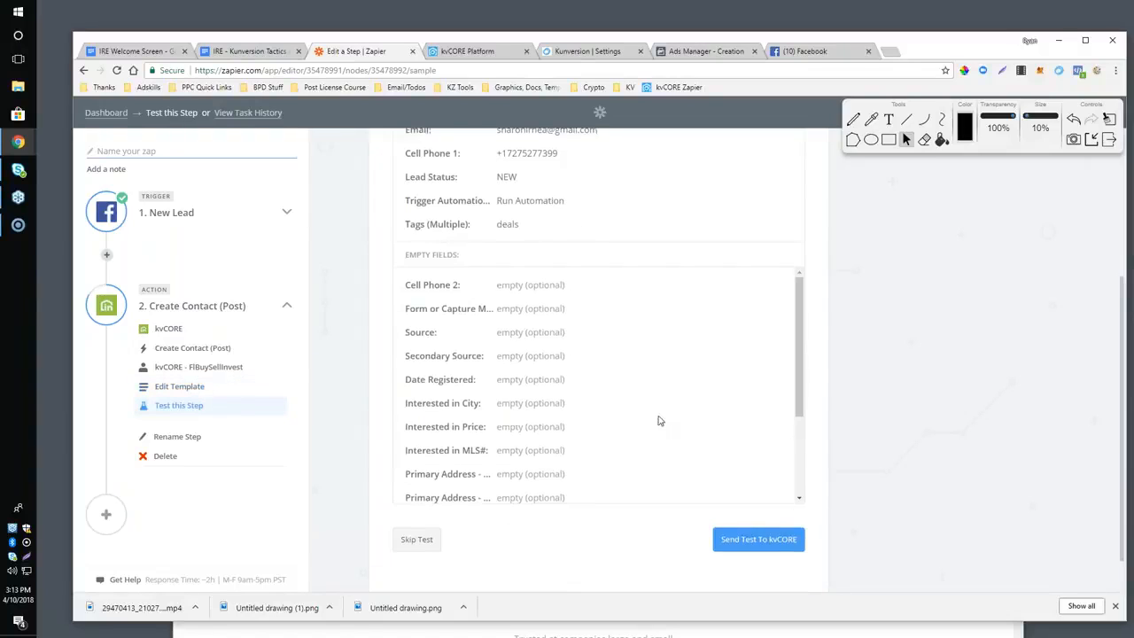
{"action": "scroll", "coordinate": [660, 423], "scroll_direction": "up", "scroll_amount": 4}
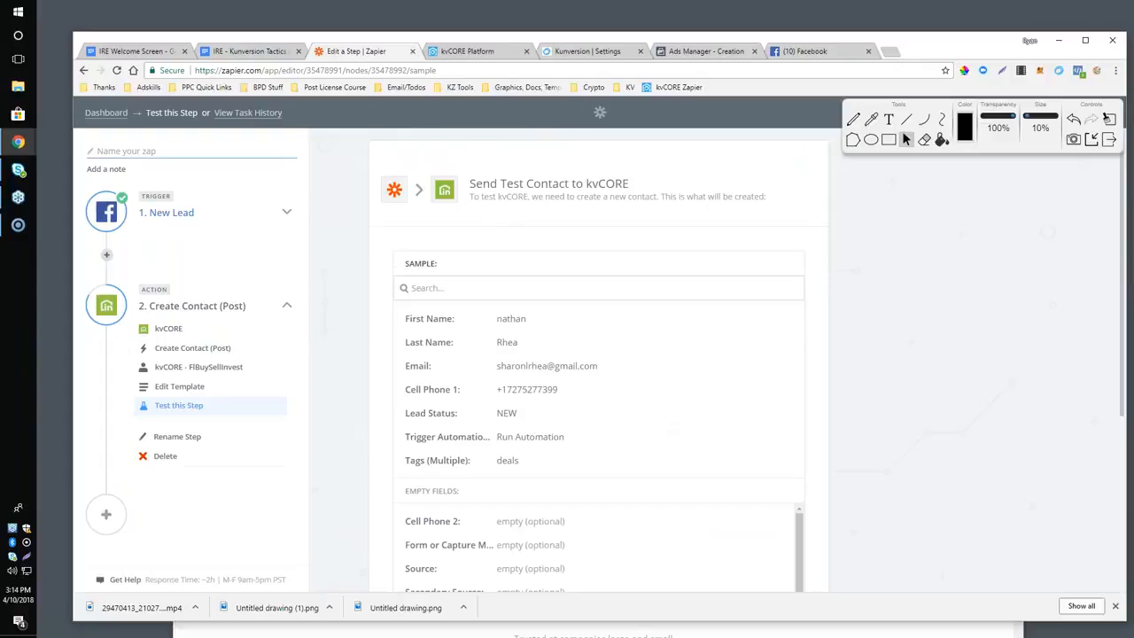
{"action": "left_click", "coordinate": [173, 221]}
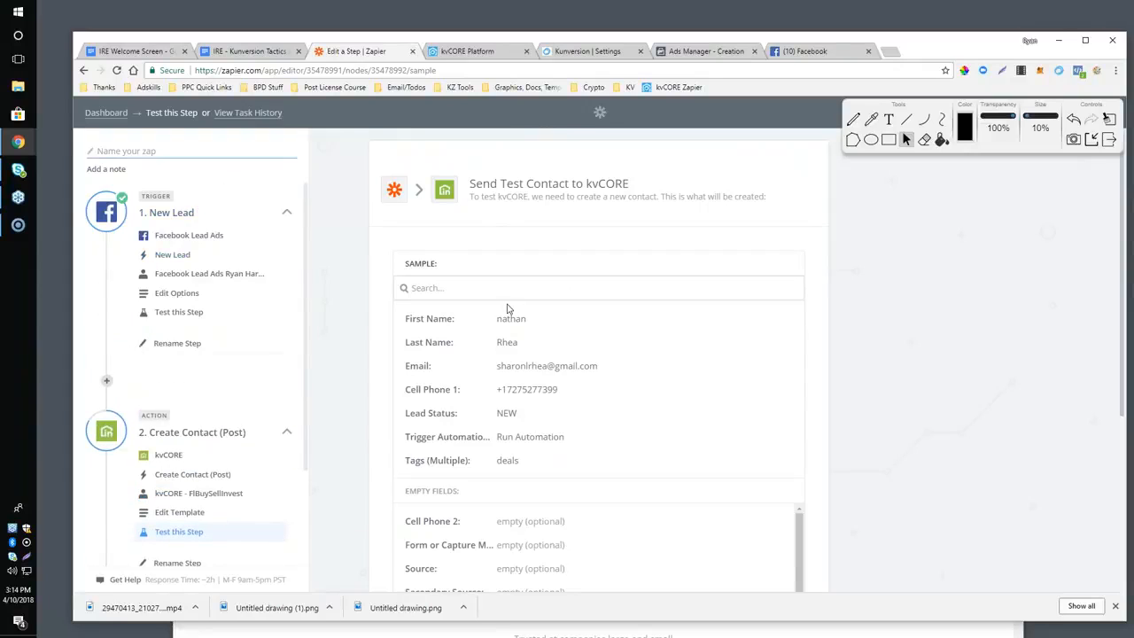
{"action": "scroll", "coordinate": [508, 308], "scroll_direction": "down", "scroll_amount": 5}
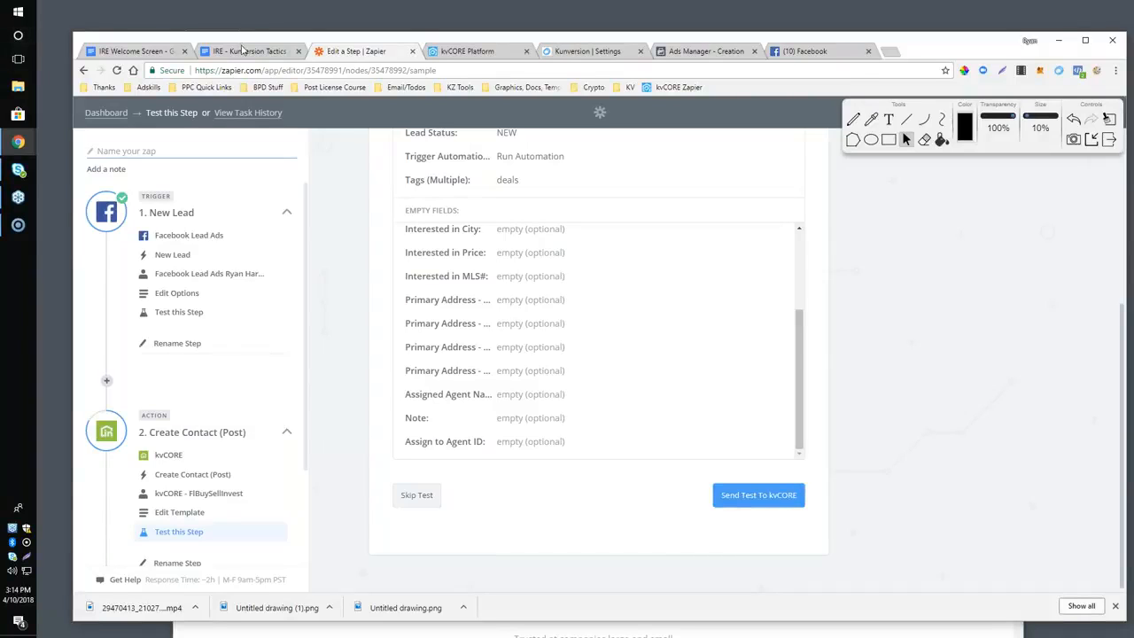
{"action": "scroll", "coordinate": [324, 210], "scroll_direction": "up", "scroll_amount": 4}
{"action": "scroll", "coordinate": [392, 291], "scroll_direction": "down", "scroll_amount": 2}
{"action": "scroll", "coordinate": [196, 265], "scroll_direction": "down", "scroll_amount": 2}
{"action": "scroll", "coordinate": [199, 274], "scroll_direction": "up", "scroll_amount": 2}
{"action": "scroll", "coordinate": [208, 296], "scroll_direction": "down", "scroll_amount": 2}
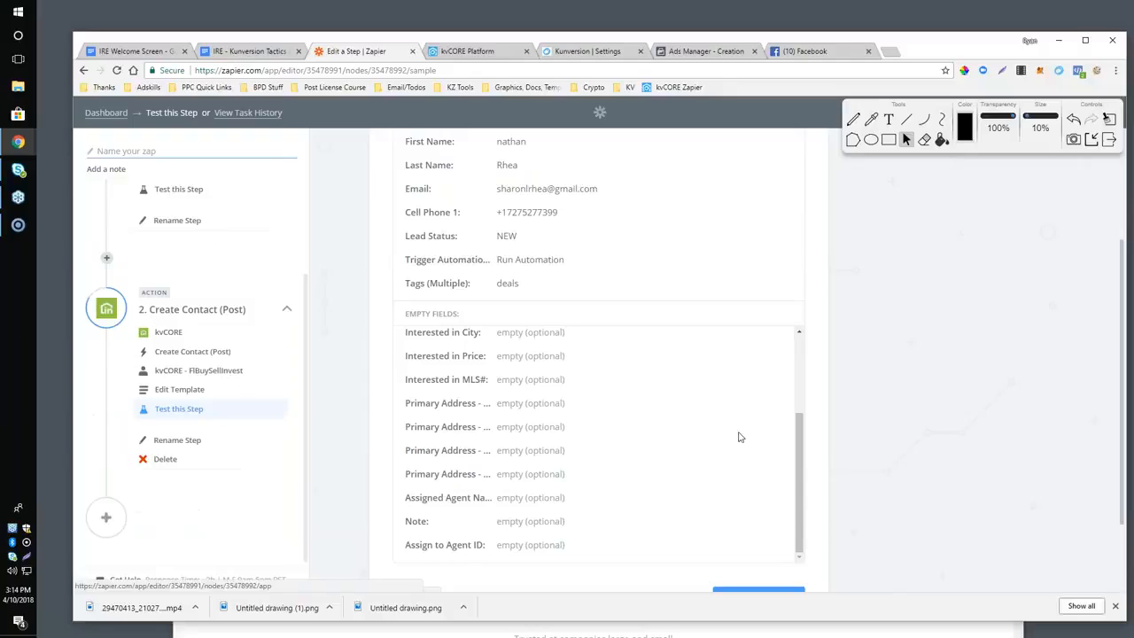
Switch to the IRE - Kunversion Tactics outline in Google Docs and highlight the 3rd Party Forms bullet.
{"action": "left_click", "coordinate": [256, 54]}
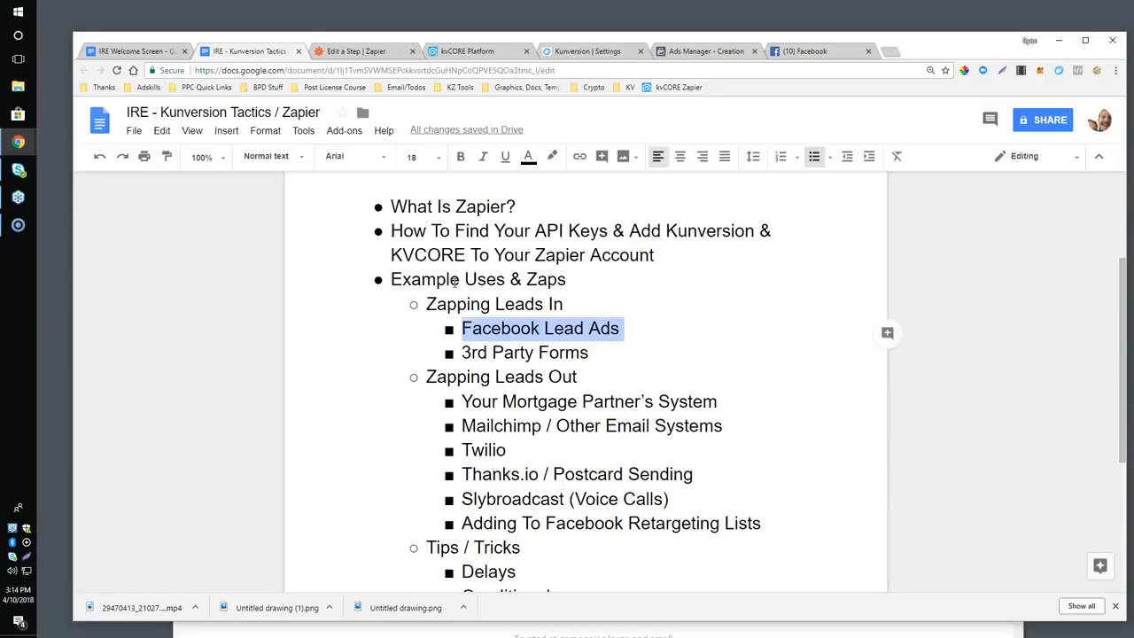
{"action": "left_click", "coordinate": [463, 355]}
{"action": "left_click_drag", "start_coordinate": [463, 354], "coordinate": [597, 351]}
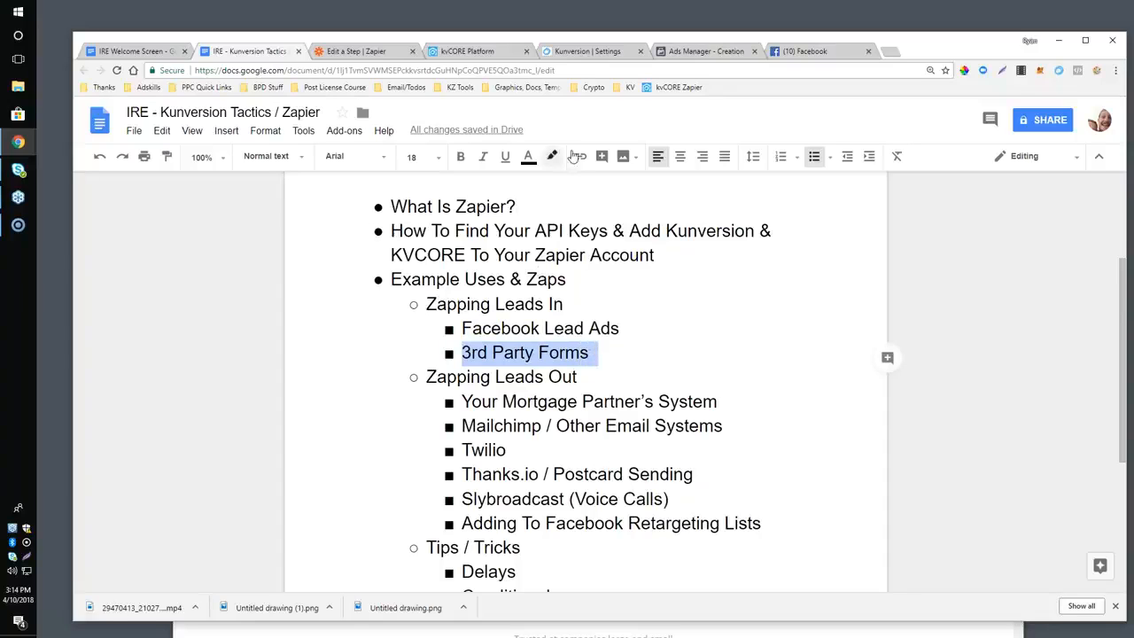
Open zmartvalue.com in a new browser tab as a third-party form example.
{"action": "key", "text": "ctrl+t"}
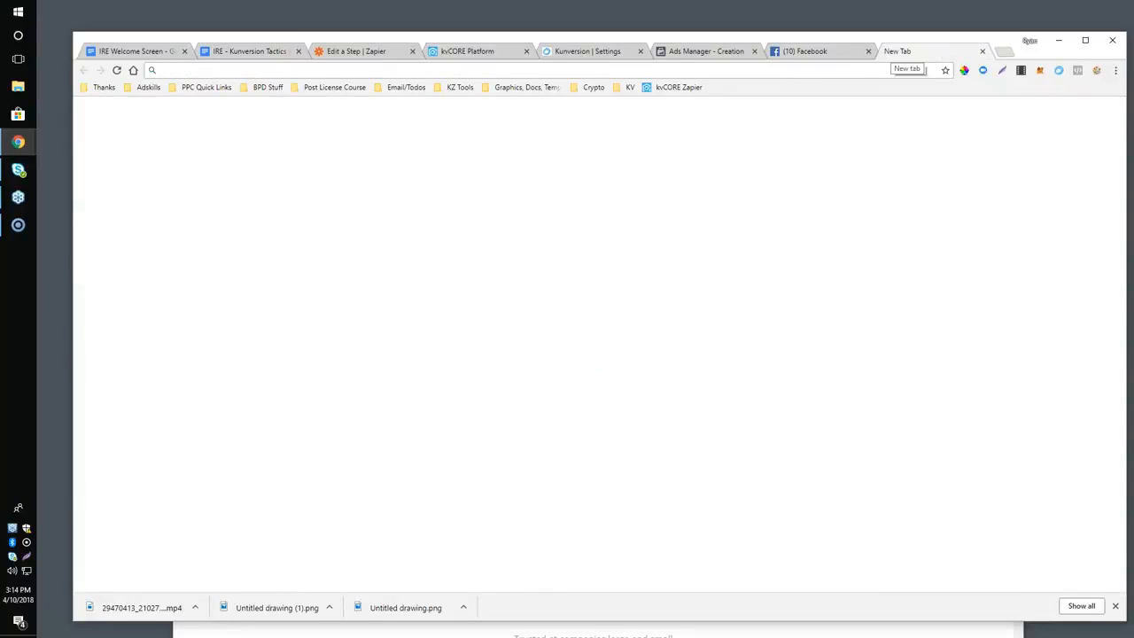
{"action": "type", "text": "zmart"}
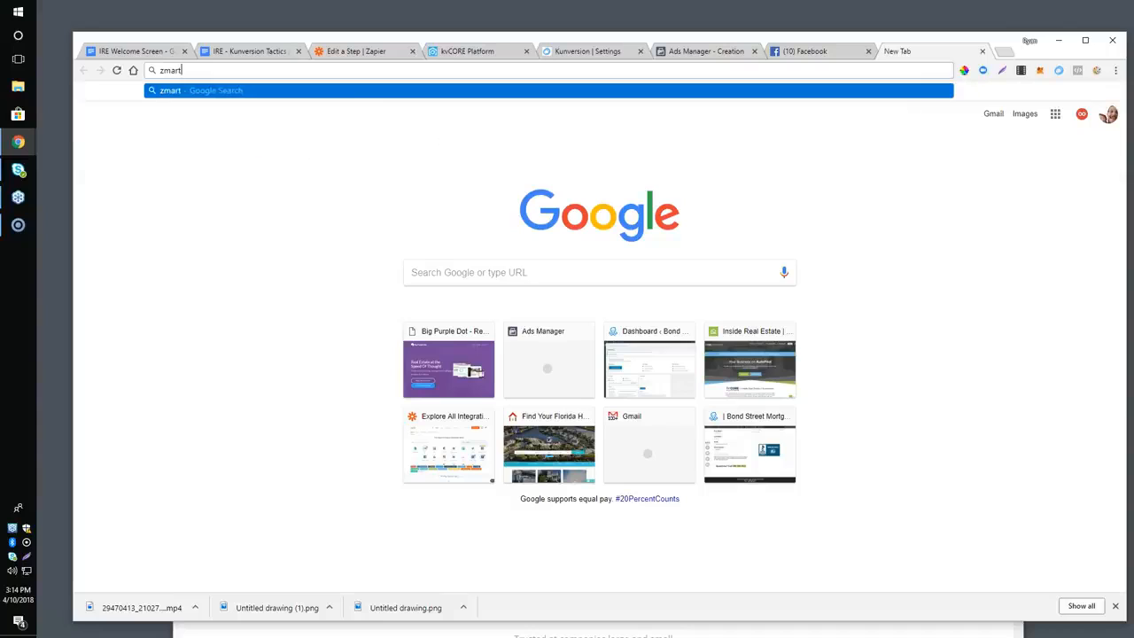
{"action": "type", "text": "value.com"}
{"action": "key", "text": "Return"}
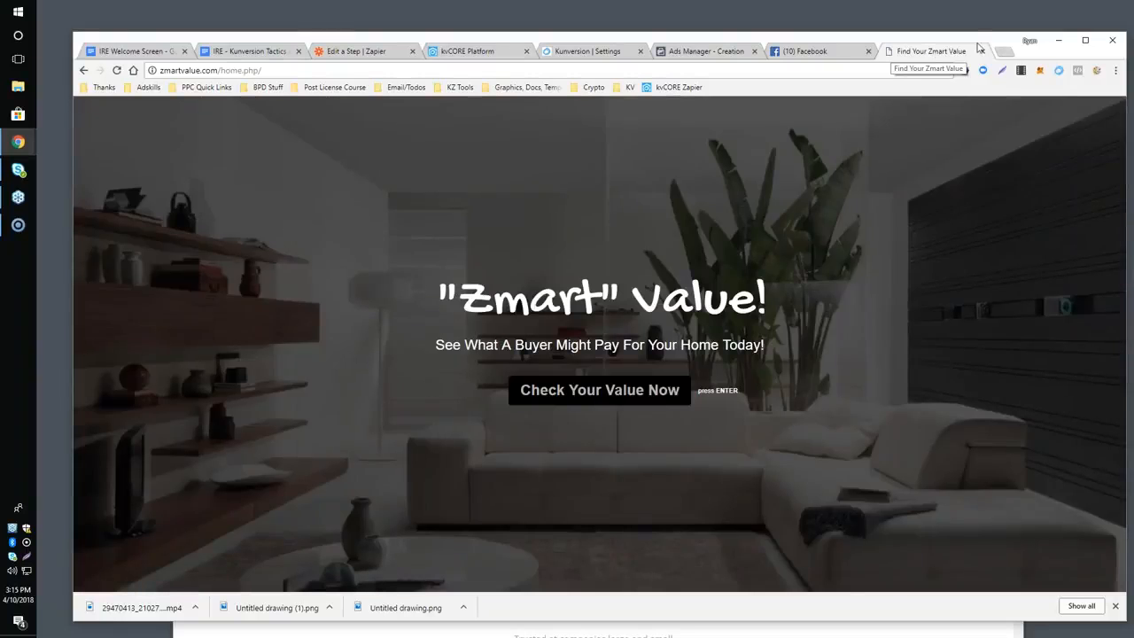
Open typeform.com in a new browser tab to present the form builder.
{"action": "left_click", "coordinate": [1003, 52]}
{"action": "type", "text": "typeform.com"}
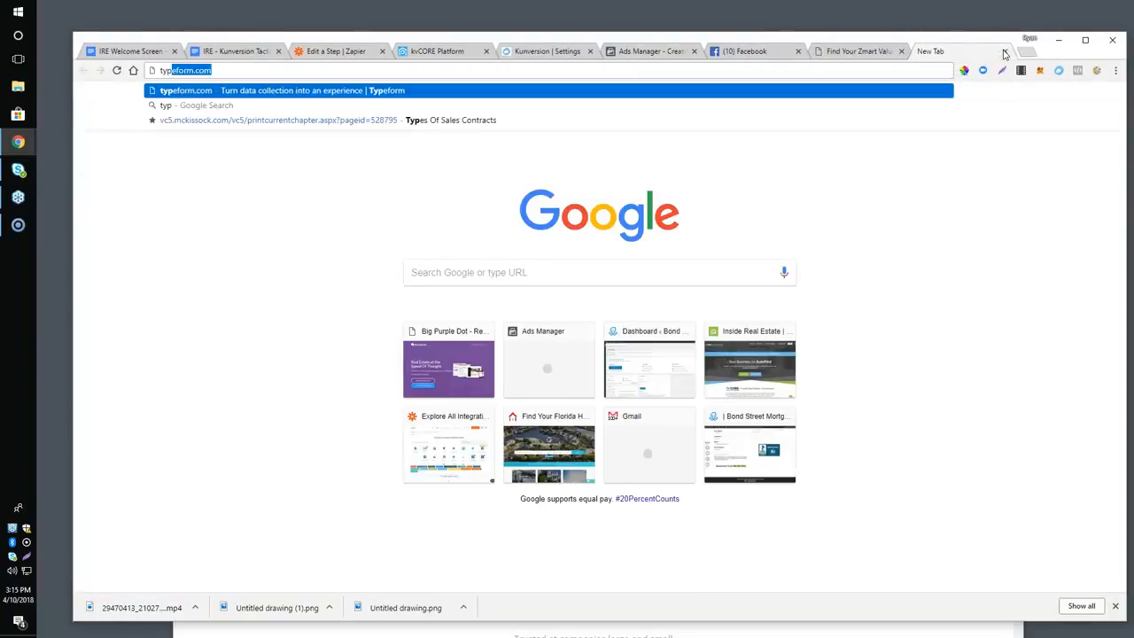
{"action": "key", "text": "Return"}
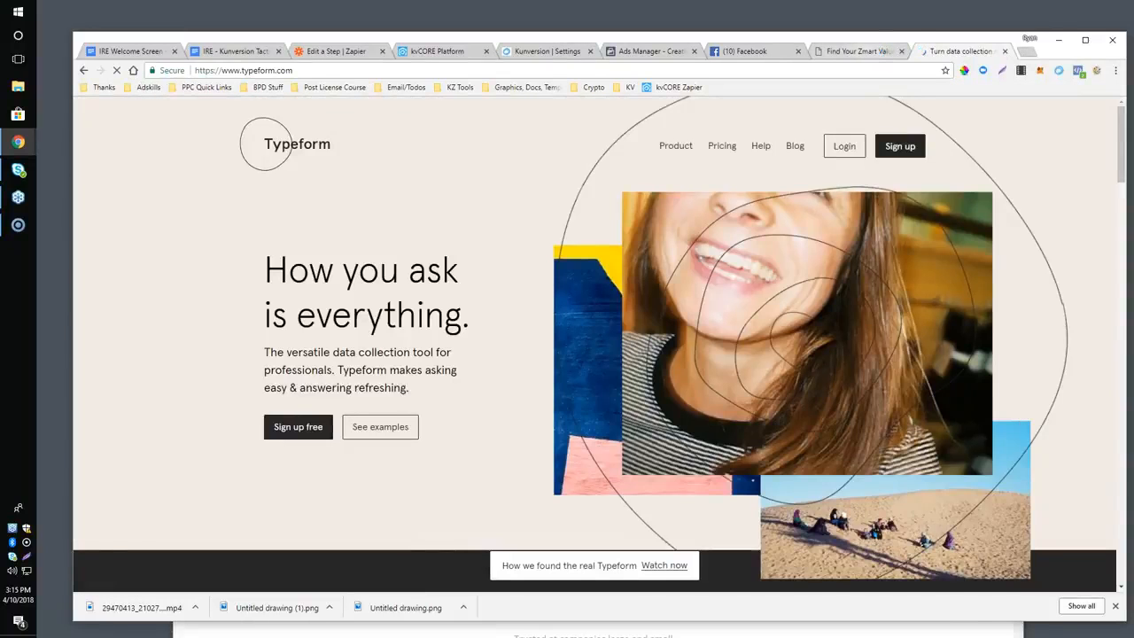
Return to the Zmart Value page, start the home value form, and look through its questions from street address to email.
{"action": "left_click", "coordinate": [875, 53]}
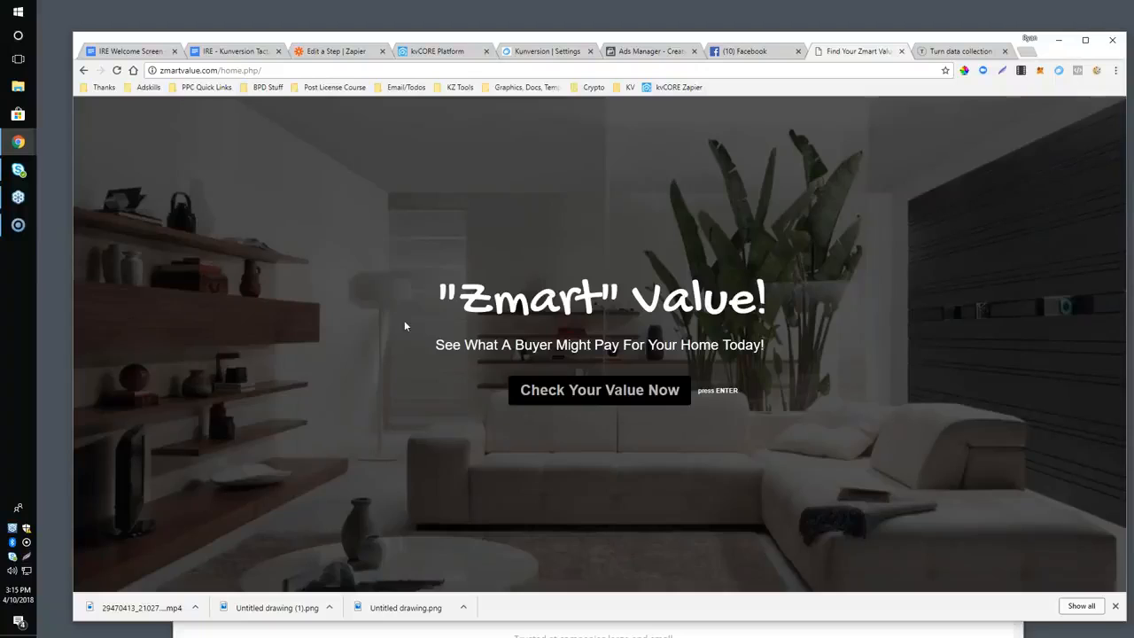
{"action": "left_click", "coordinate": [562, 394]}
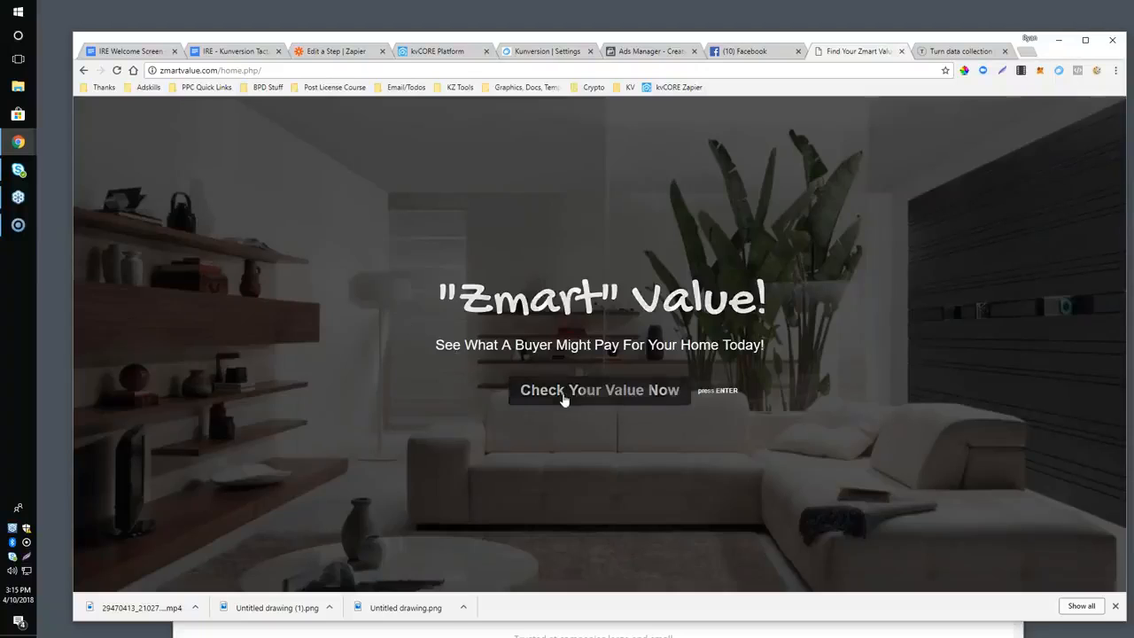
{"action": "scroll", "coordinate": [396, 354], "scroll_direction": "down", "scroll_amount": 3}
{"action": "scroll", "coordinate": [420, 336], "scroll_direction": "down", "scroll_amount": 2}
{"action": "scroll", "coordinate": [420, 336], "scroll_direction": "up", "scroll_amount": 2}
{"action": "scroll", "coordinate": [420, 336], "scroll_direction": "down", "scroll_amount": 3}
{"action": "scroll", "coordinate": [543, 299], "scroll_direction": "up", "scroll_amount": 1}
{"action": "scroll", "coordinate": [544, 299], "scroll_direction": "down", "scroll_amount": 2}
{"action": "scroll", "coordinate": [344, 309], "scroll_direction": "down", "scroll_amount": 2}
{"action": "scroll", "coordinate": [413, 316], "scroll_direction": "up", "scroll_amount": 2}
{"action": "scroll", "coordinate": [413, 315], "scroll_direction": "up", "scroll_amount": 5}
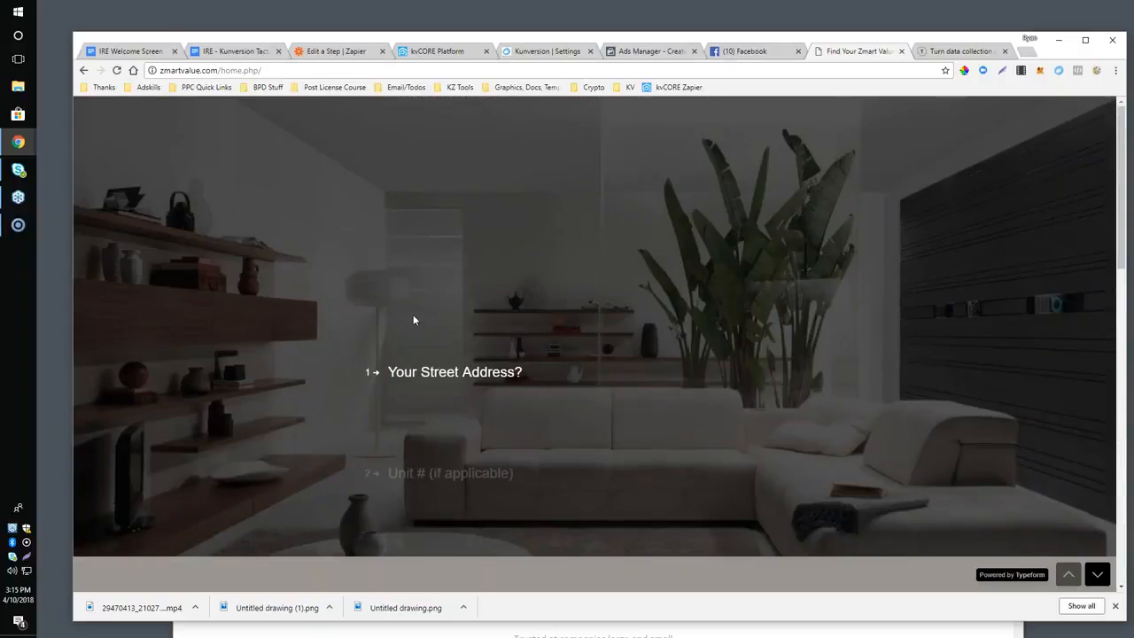
{"action": "scroll", "coordinate": [414, 314], "scroll_direction": "down", "scroll_amount": 6}
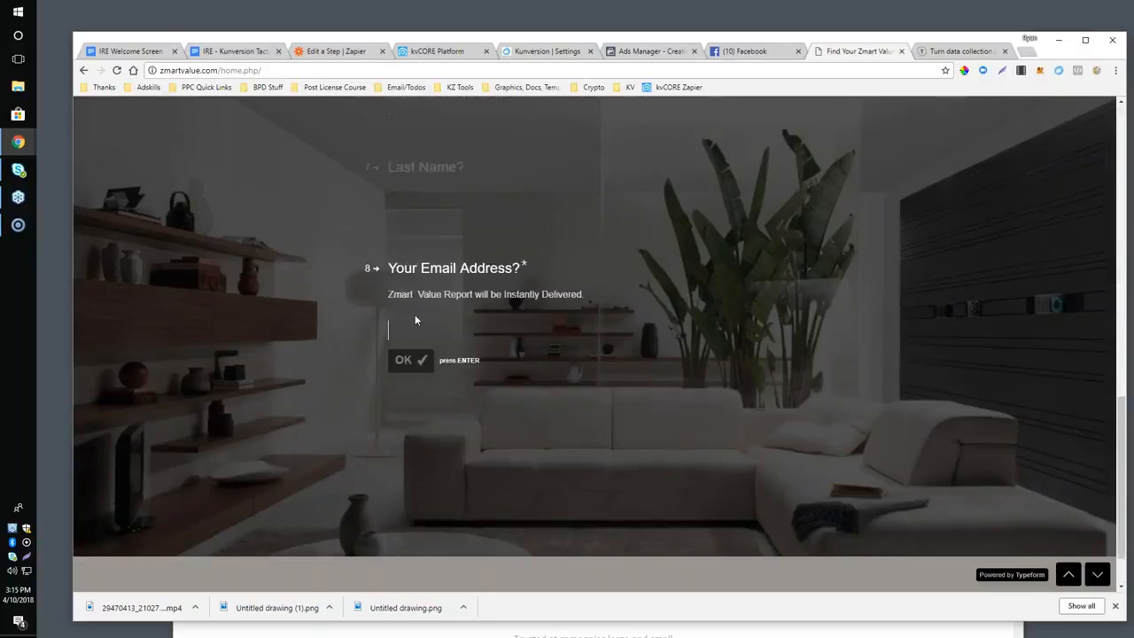
{"action": "scroll", "coordinate": [415, 314], "scroll_direction": "up", "scroll_amount": 5}
{"action": "scroll", "coordinate": [459, 316], "scroll_direction": "up", "scroll_amount": 3}
{"action": "scroll", "coordinate": [458, 318], "scroll_direction": "down", "scroll_amount": 1}
{"action": "scroll", "coordinate": [428, 312], "scroll_direction": "up", "scroll_amount": 1}
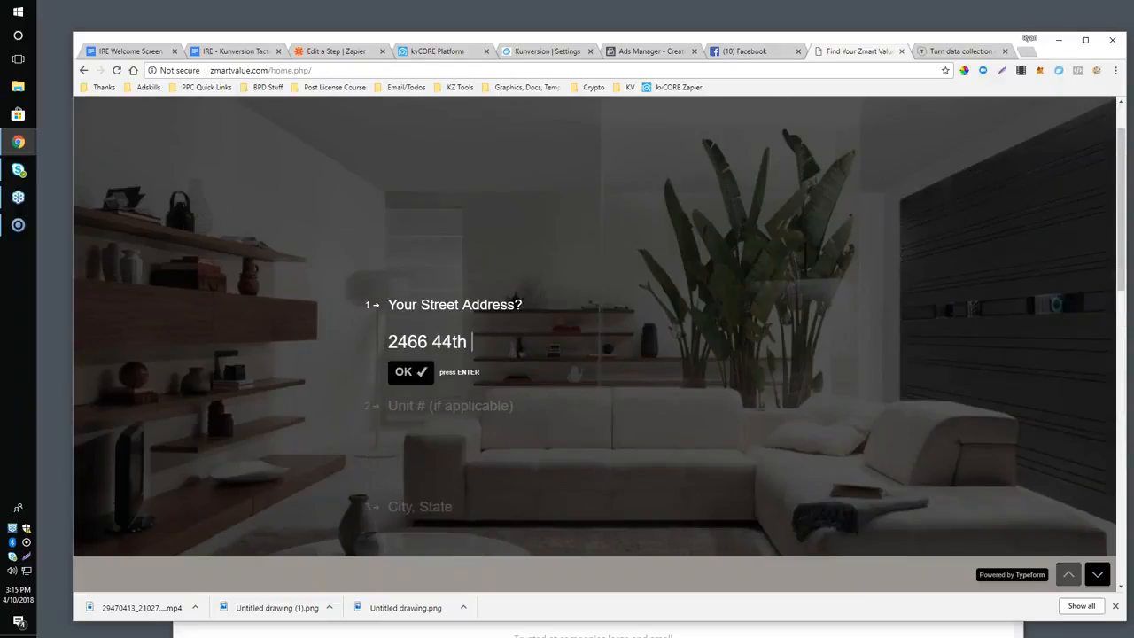
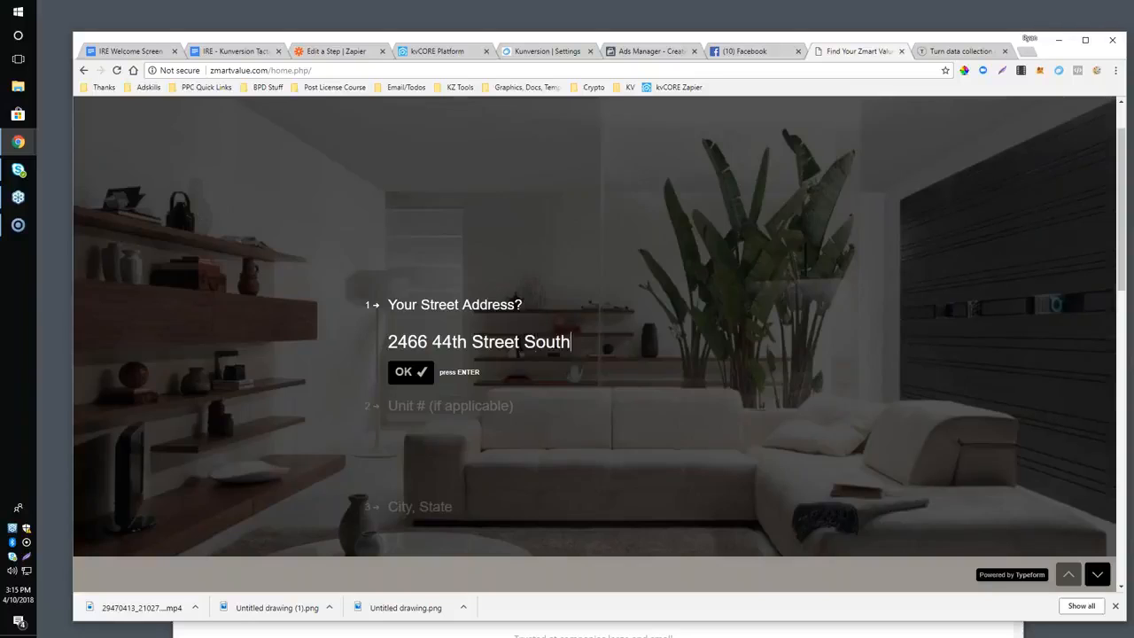
Fill in a street address in the Zmart Value form and skip the optional unit number.
{"action": "left_click", "coordinate": [390, 369]}
{"action": "key", "text": "Return"}
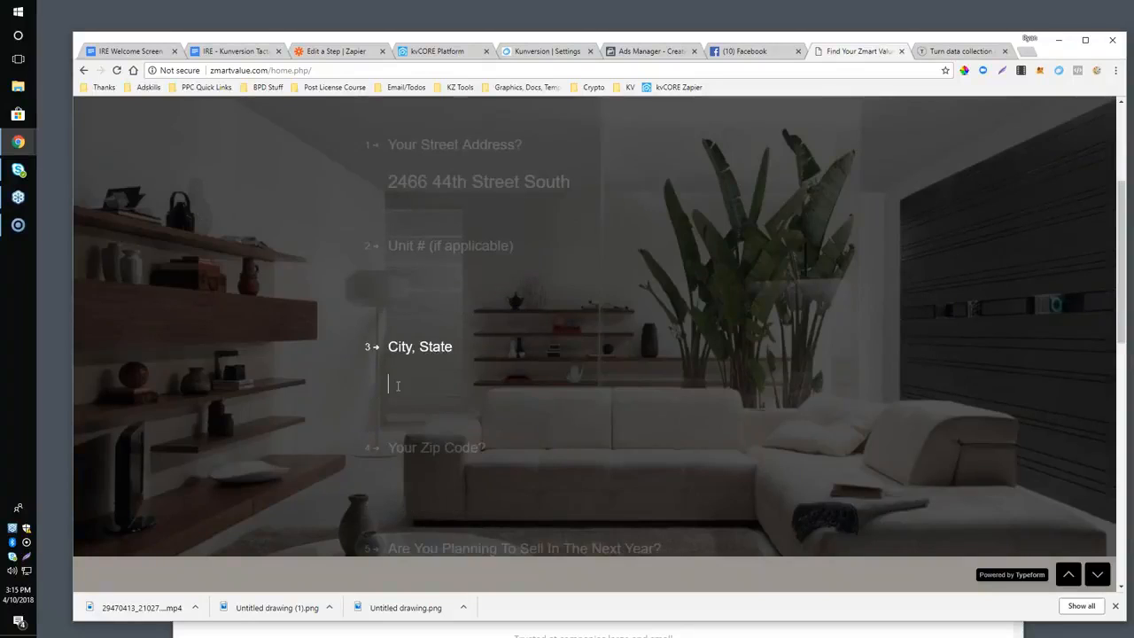
Fill in the city, state and zip code, leaving the question about selling in the next year unanswered.
{"action": "type", "text": "saint petersburg"}
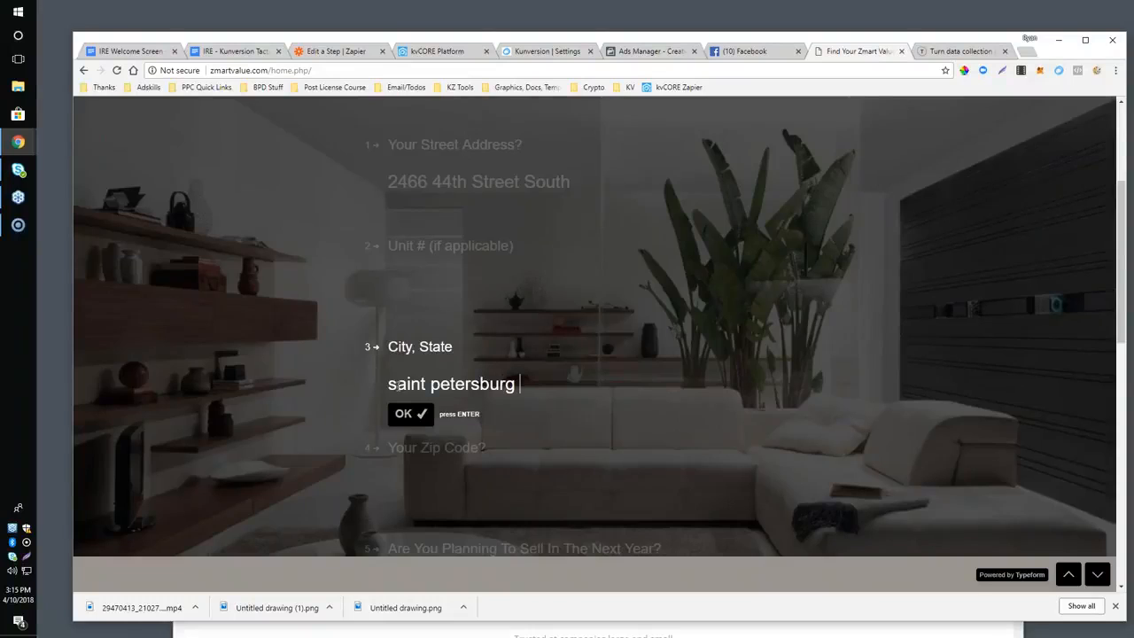
{"action": "key", "text": "Return"}
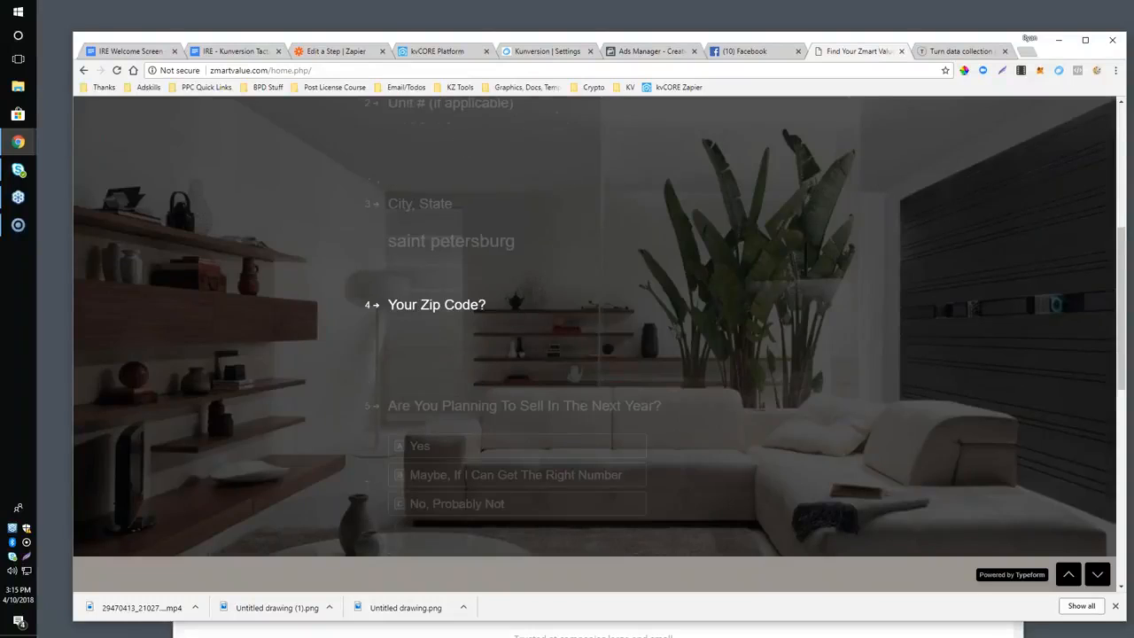
{"action": "key", "text": "shift+Tab"}
{"action": "type", "text": ", fl"}
{"action": "key", "text": "Return"}
{"action": "type", "text": "33711"}
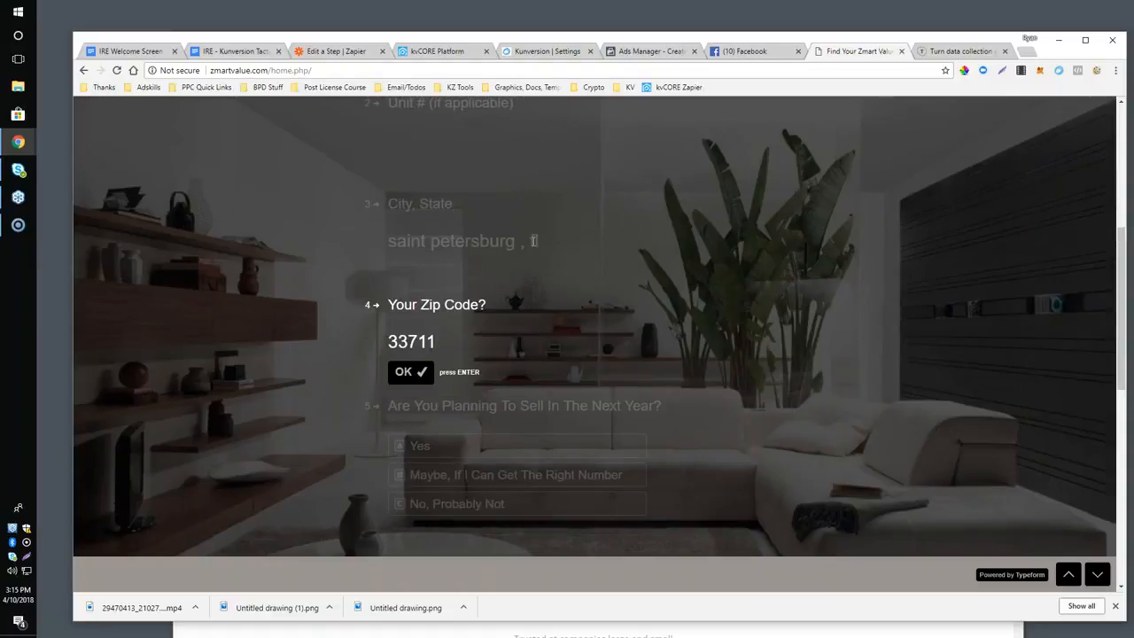
{"action": "key", "text": "Return"}
Fill in the lead's first name, last name and email address, and submit the Zmart Value form.
{"action": "key", "text": "Return"}
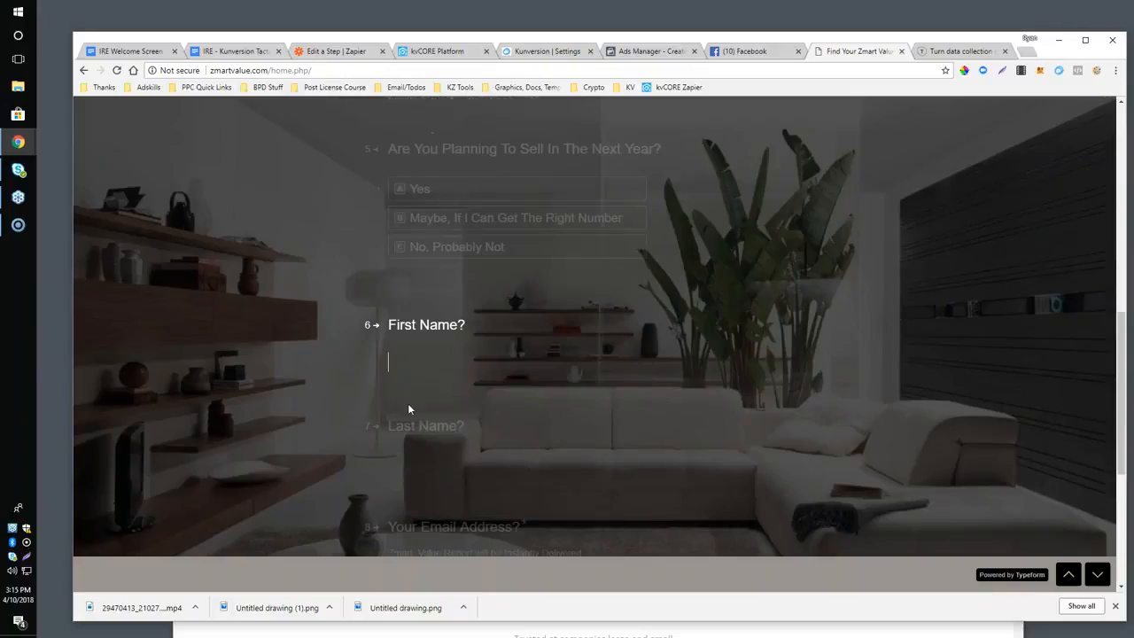
{"action": "key", "text": "Return"}
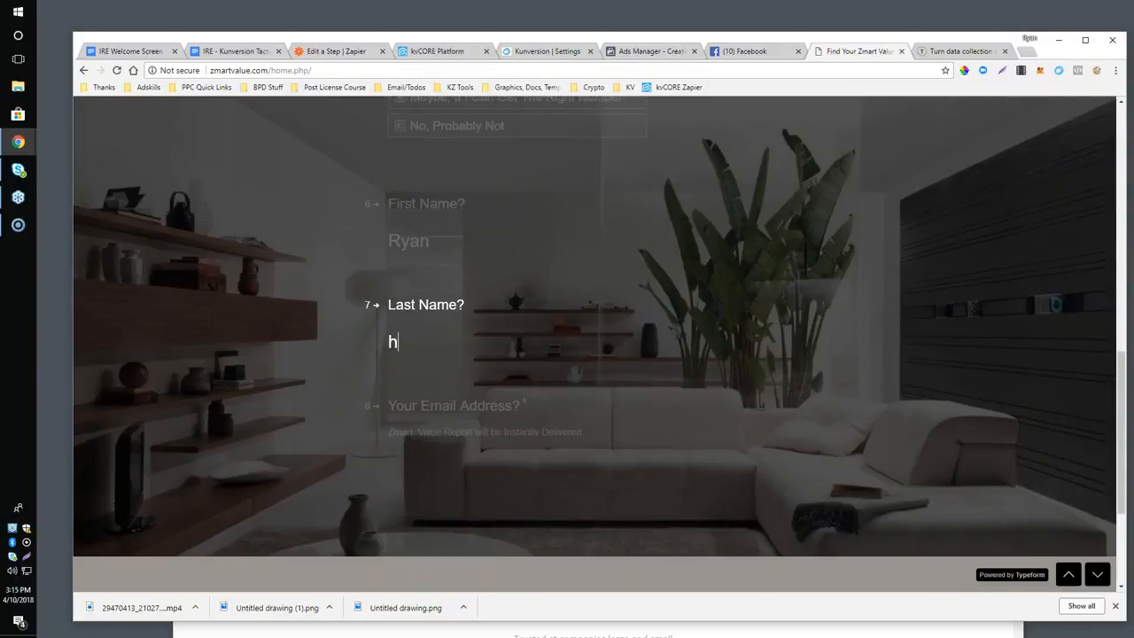
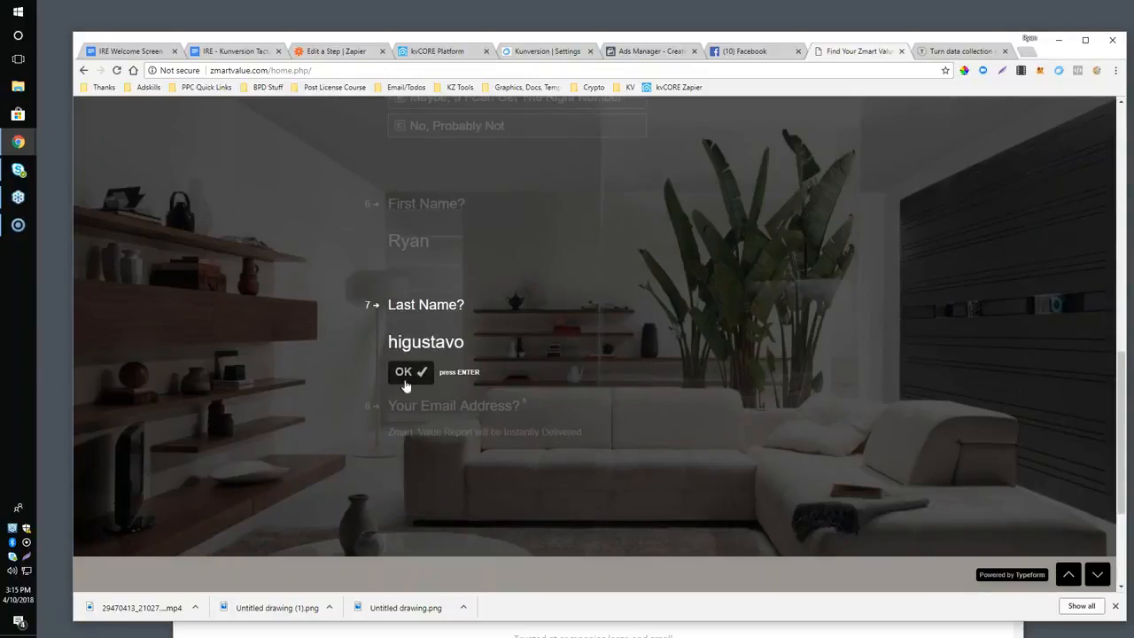
{"action": "key", "text": "Return"}
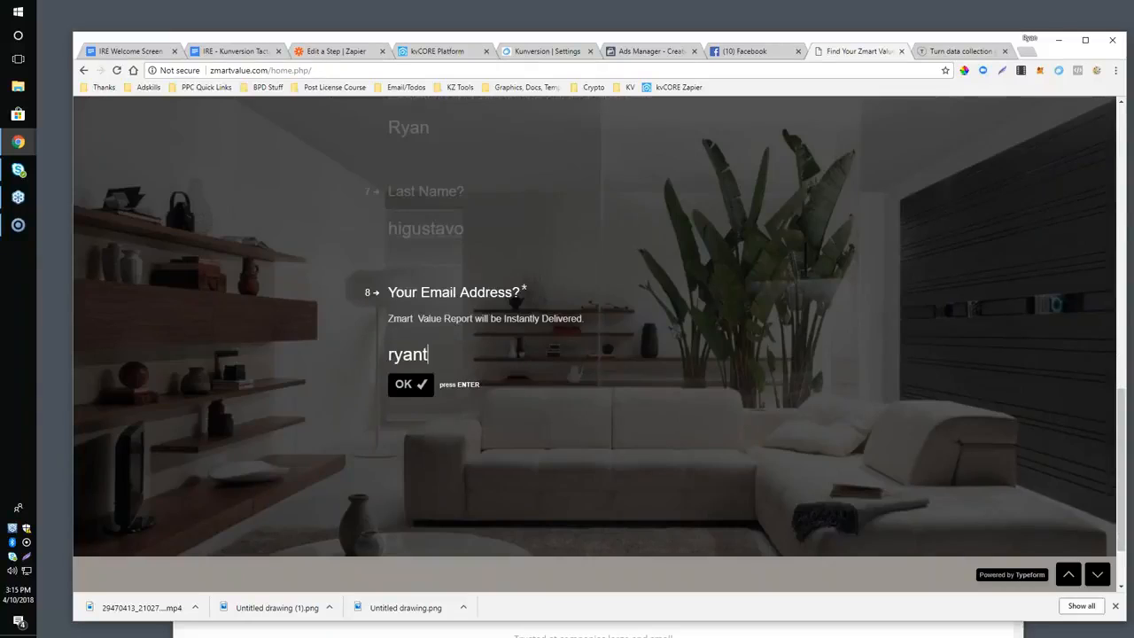
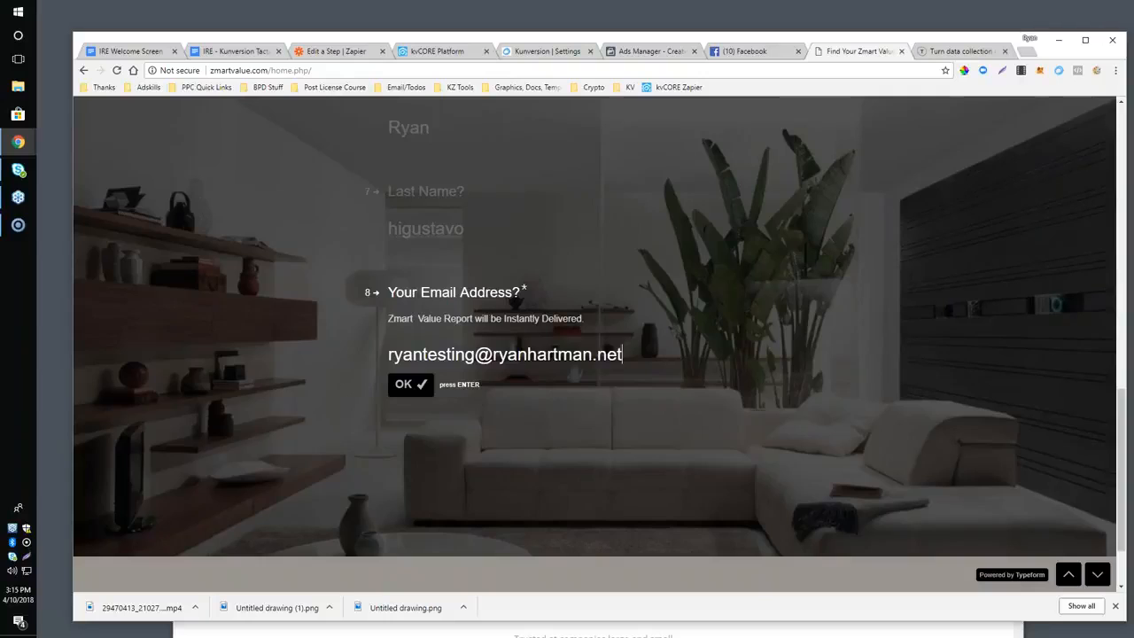
{"action": "left_click", "coordinate": [394, 384]}
{"action": "left_click", "coordinate": [403, 381]}
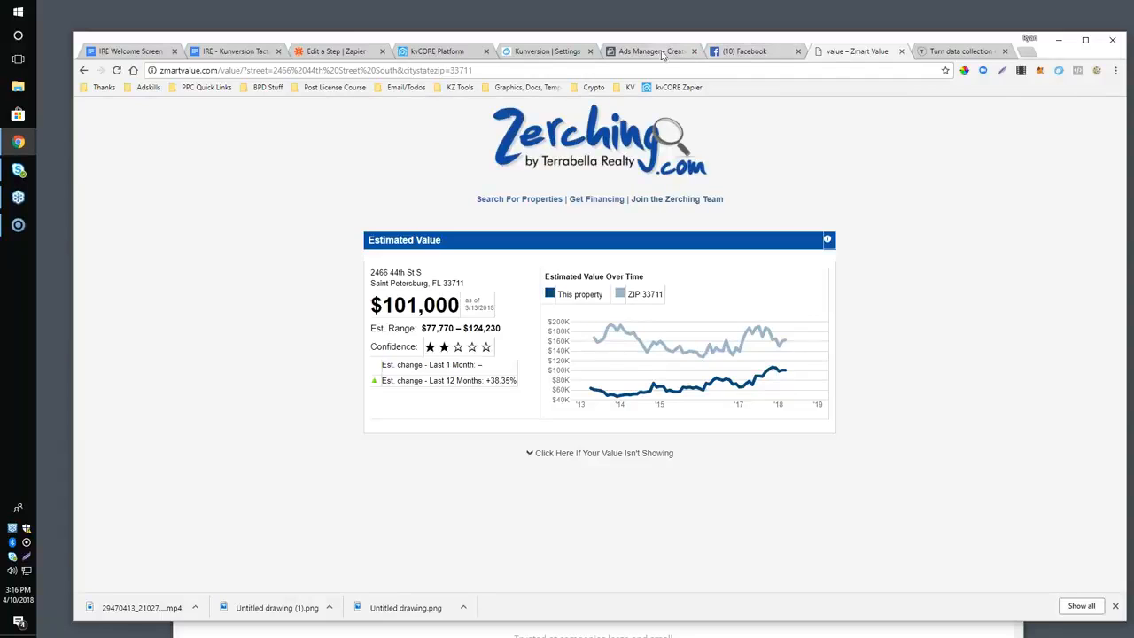
Go back to the Zmart Value start page, and switch to the Zapier test step to look over the sample contact.
{"action": "left_click", "coordinate": [84, 70]}
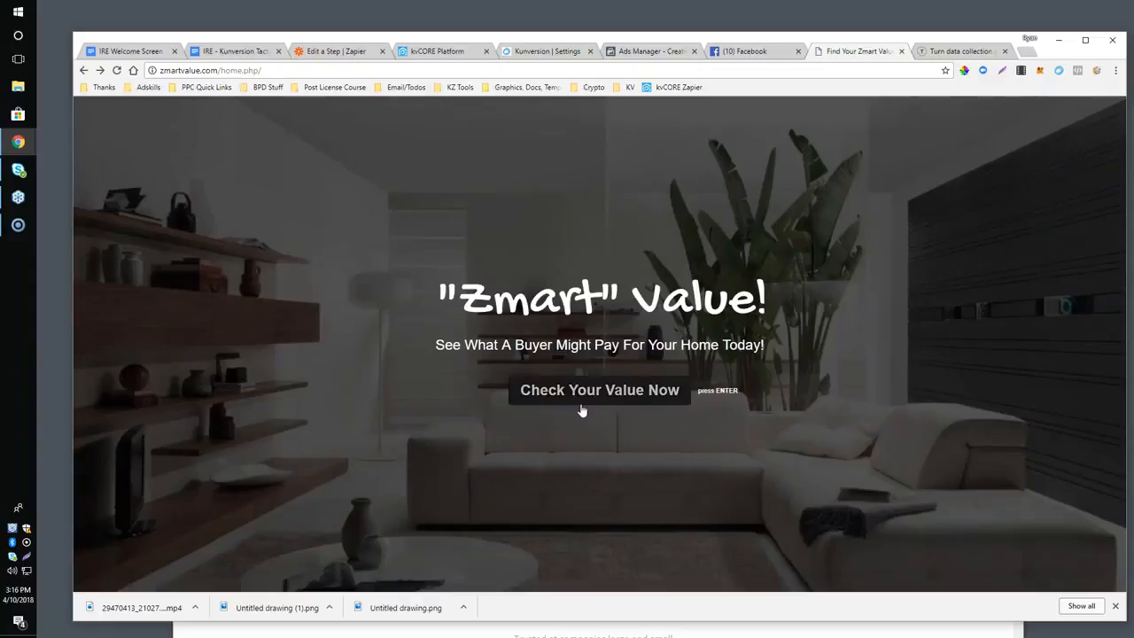
{"action": "left_click", "coordinate": [326, 52]}
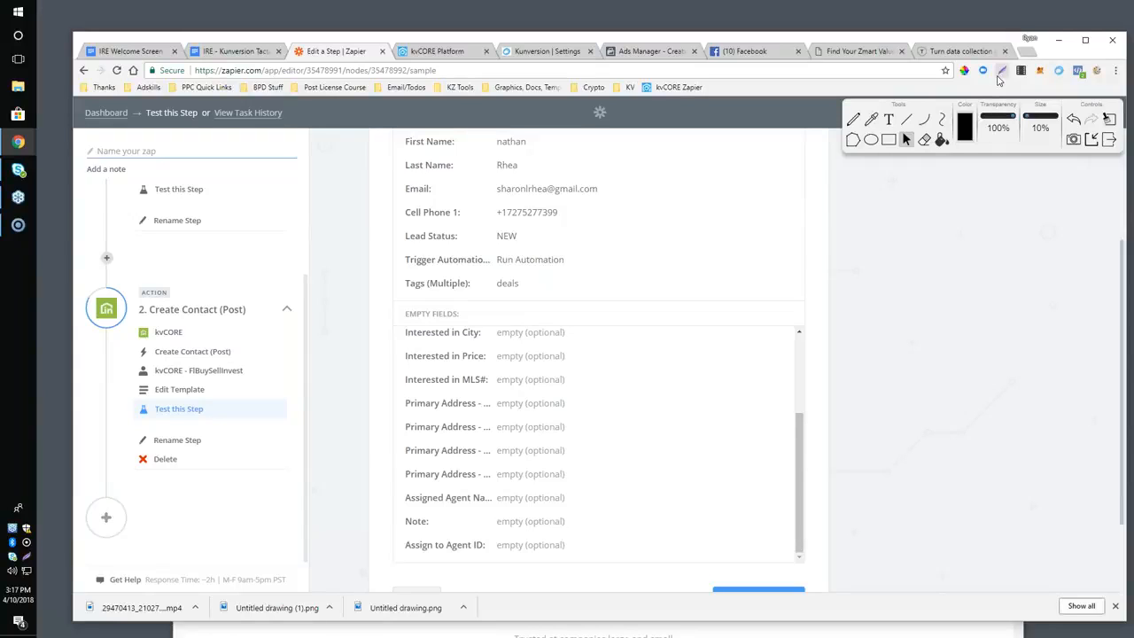
{"action": "scroll", "coordinate": [990, 344], "scroll_direction": "up", "scroll_amount": 2}
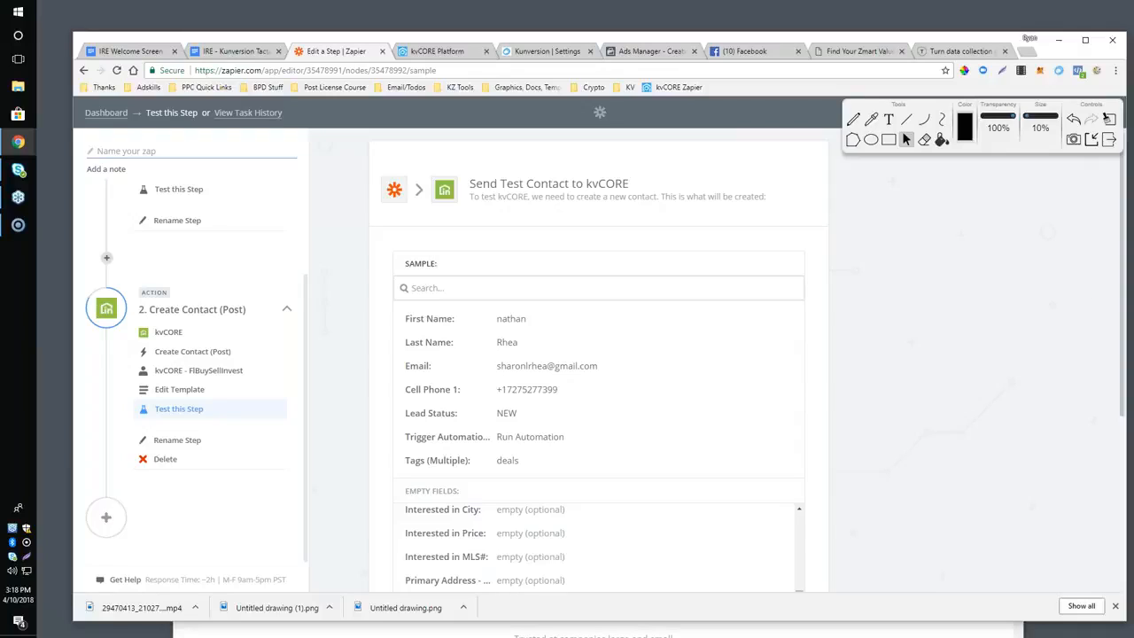
{"action": "scroll", "coordinate": [744, 317], "scroll_direction": "down", "scroll_amount": 2}
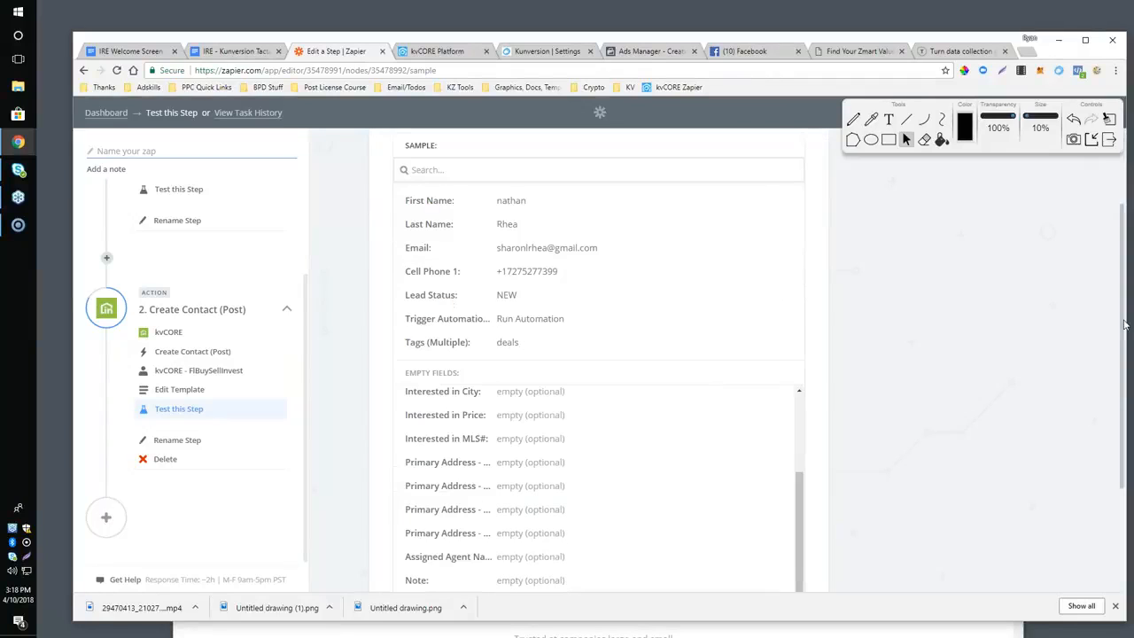
Switch to the Kunversion Tactics outline and highlight the Zapping Leads In and Out headings and the mortgage partner and Mailchimp bullets.
{"action": "left_click", "coordinate": [234, 51]}
{"action": "scroll", "coordinate": [636, 319], "scroll_direction": "down", "scroll_amount": 1}
{"action": "left_click", "coordinate": [488, 286]}
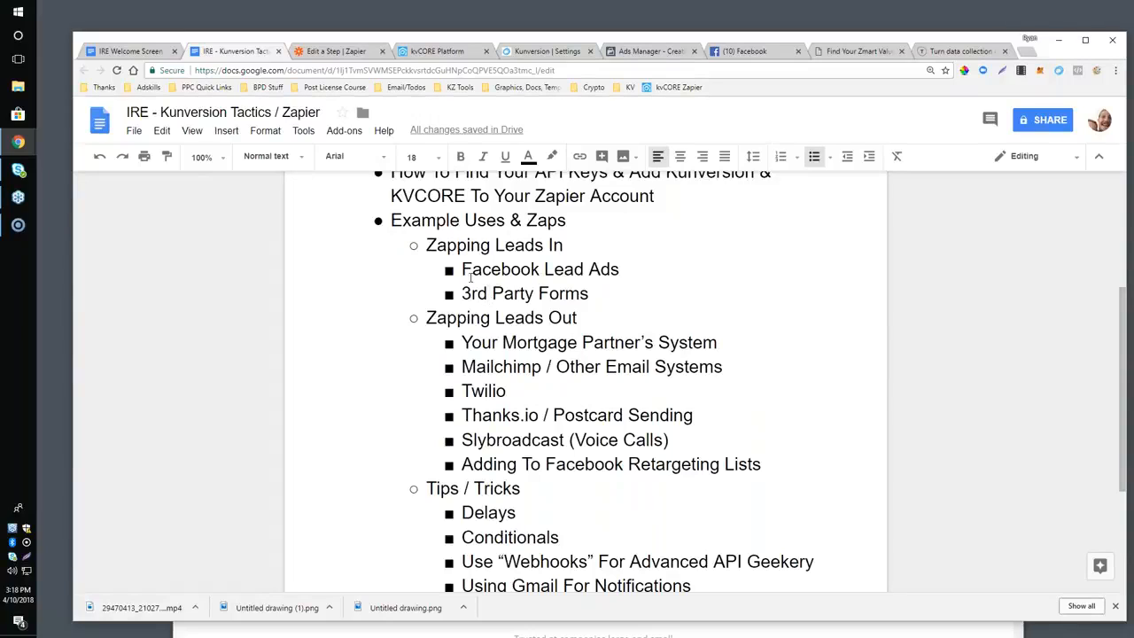
{"action": "left_click_drag", "start_coordinate": [466, 246], "coordinate": [565, 246]}
{"action": "left_click", "coordinate": [530, 271]}
{"action": "left_click_drag", "start_coordinate": [426, 317], "coordinate": [580, 317]}
{"action": "left_click", "coordinate": [499, 342]}
{"action": "left_click_drag", "start_coordinate": [461, 342], "coordinate": [775, 371]}
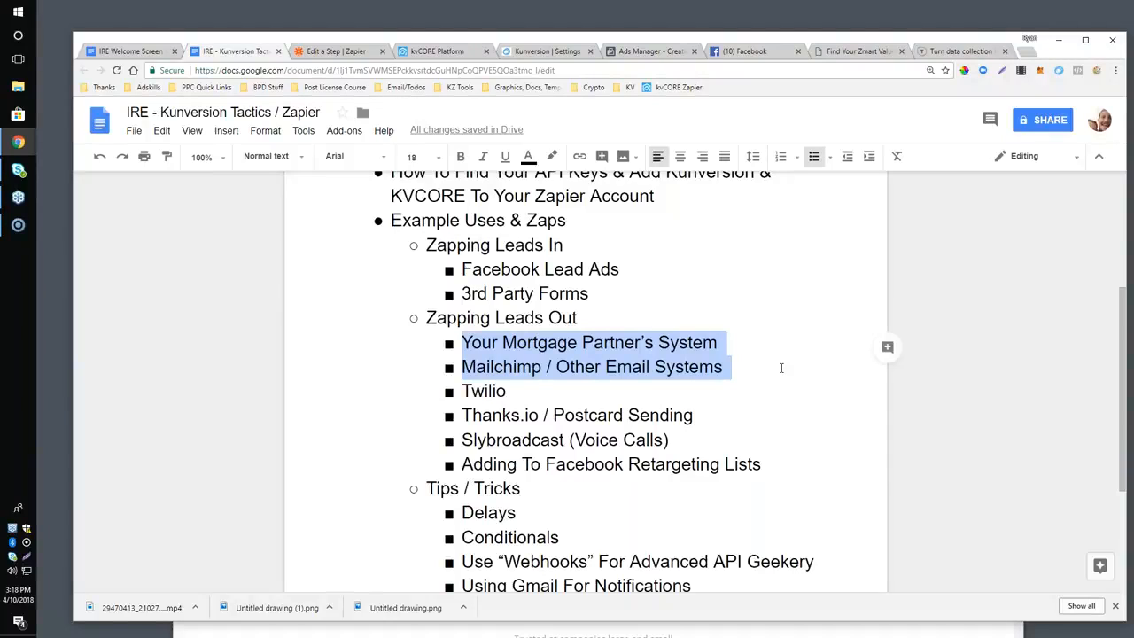
Leave the zap editor for the Zapier dashboard and look through the zaps in the Agent Sites --> BPD folder.
{"action": "left_click", "coordinate": [328, 51]}
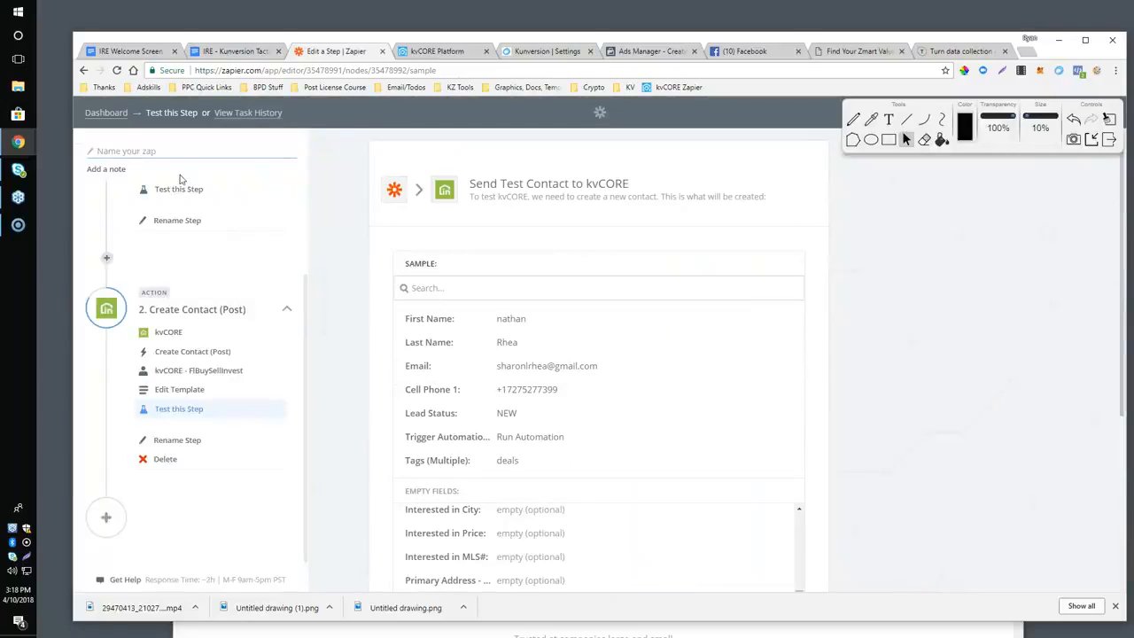
{"action": "left_click", "coordinate": [117, 115]}
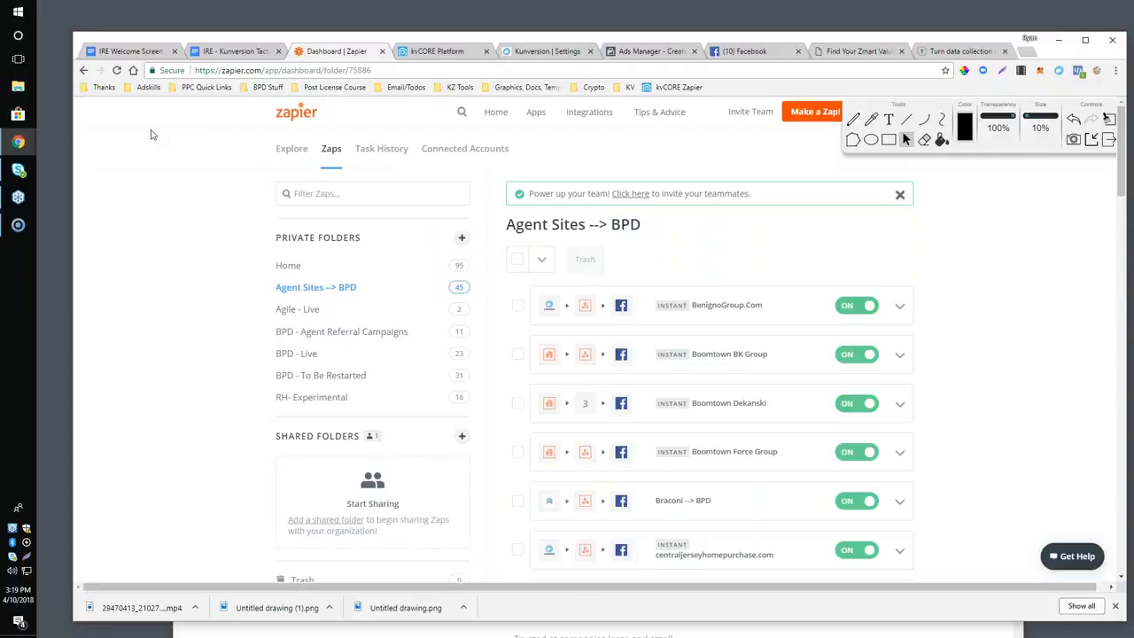
{"action": "scroll", "coordinate": [705, 368], "scroll_direction": "down", "scroll_amount": 3}
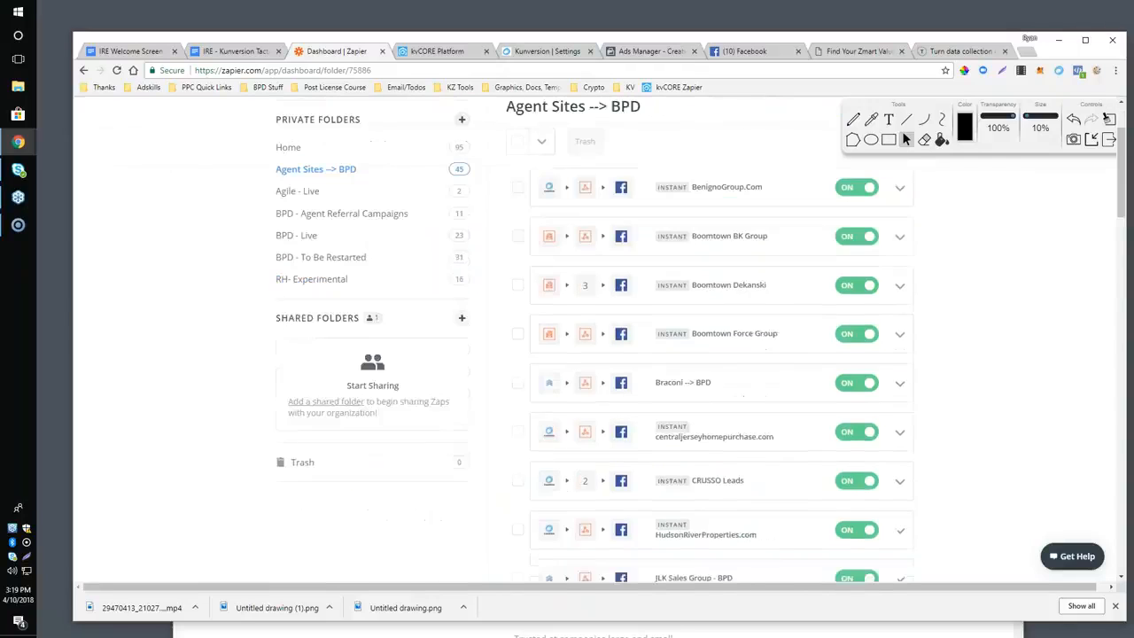
{"action": "scroll", "coordinate": [704, 369], "scroll_direction": "up", "scroll_amount": 2}
{"action": "scroll", "coordinate": [704, 369], "scroll_direction": "down", "scroll_amount": 3}
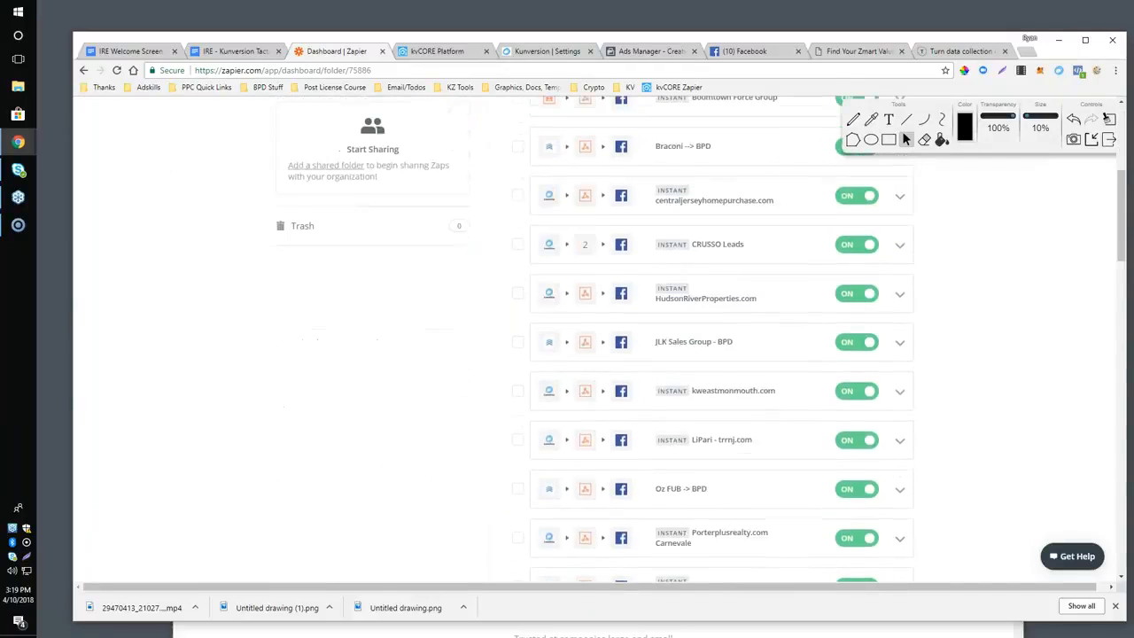
{"action": "scroll", "coordinate": [704, 369], "scroll_direction": "up", "scroll_amount": 1}
{"action": "scroll", "coordinate": [705, 368], "scroll_direction": "up", "scroll_amount": 2}
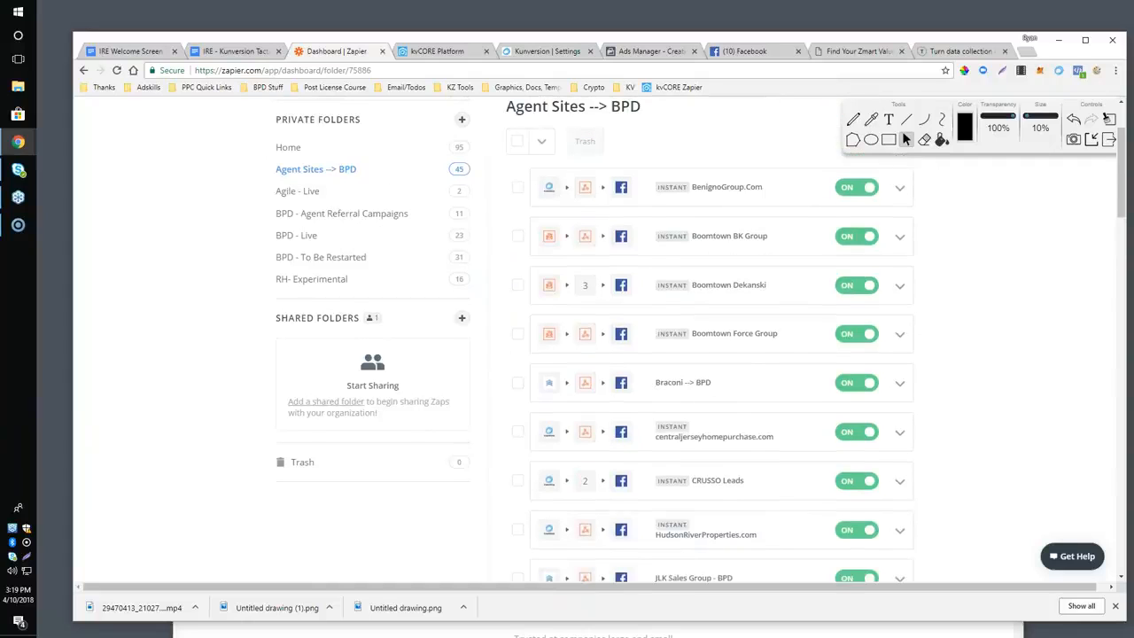
Return to the Google Docs outline and highlight Your Mortgage Partner's System and Mailchimp / Other Email Systems one after the other.
{"action": "left_click", "coordinate": [237, 52]}
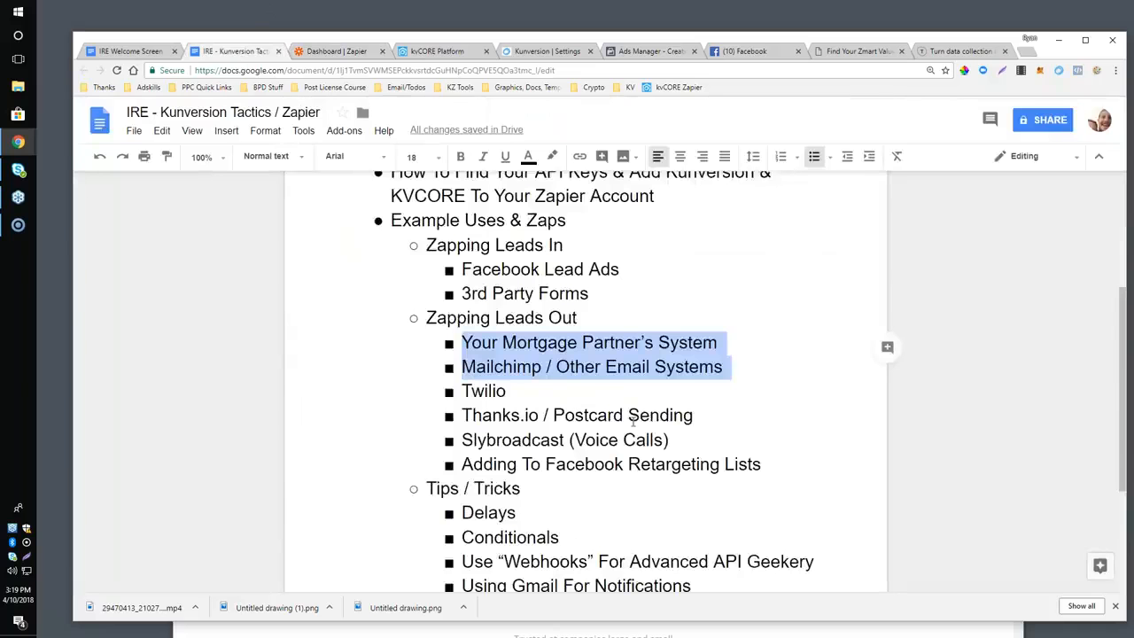
{"action": "scroll", "coordinate": [632, 421], "scroll_direction": "down", "scroll_amount": 2}
{"action": "scroll", "coordinate": [632, 421], "scroll_direction": "up", "scroll_amount": 1}
{"action": "left_click", "coordinate": [477, 308]}
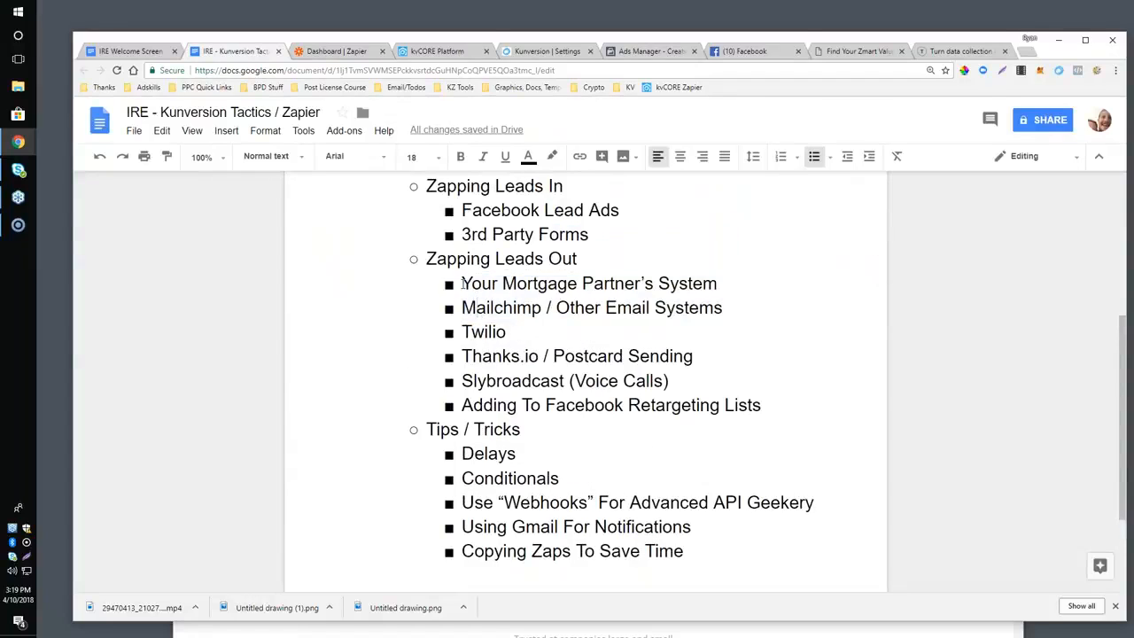
{"action": "left_click_drag", "start_coordinate": [461, 284], "coordinate": [746, 288]}
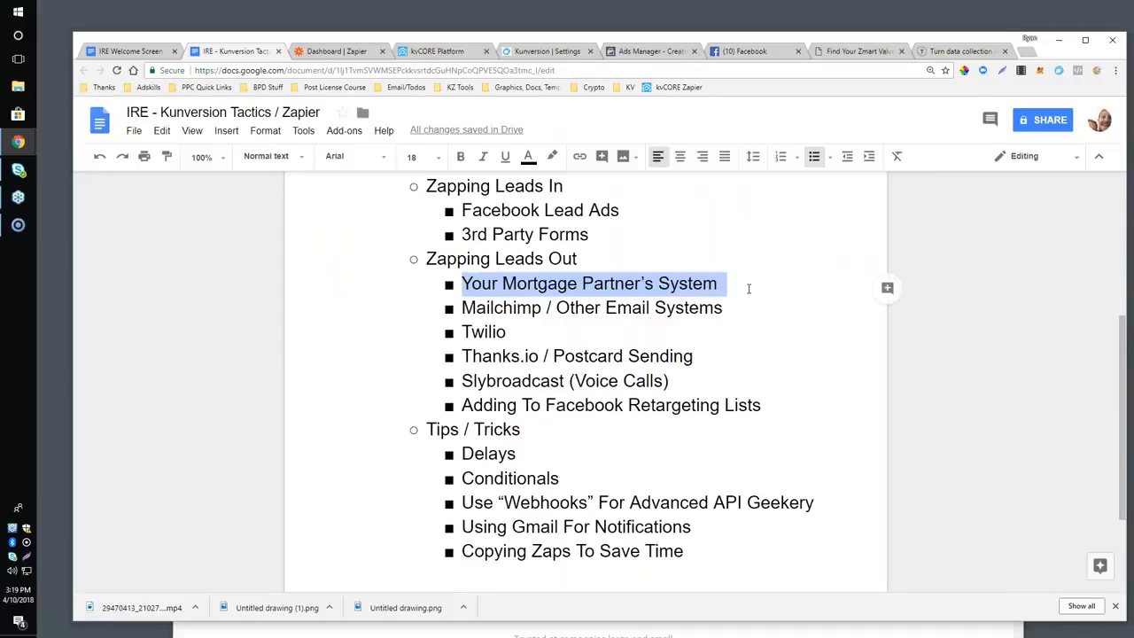
{"action": "left_click_drag", "start_coordinate": [462, 307], "coordinate": [734, 318]}
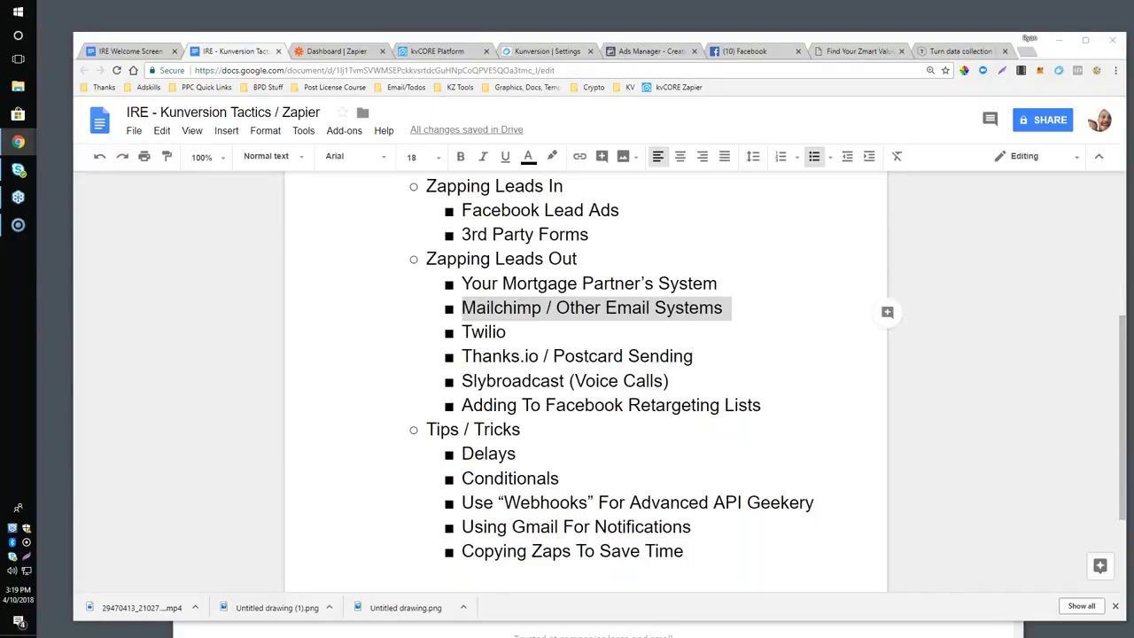
{"action": "left_click", "coordinate": [508, 332]}
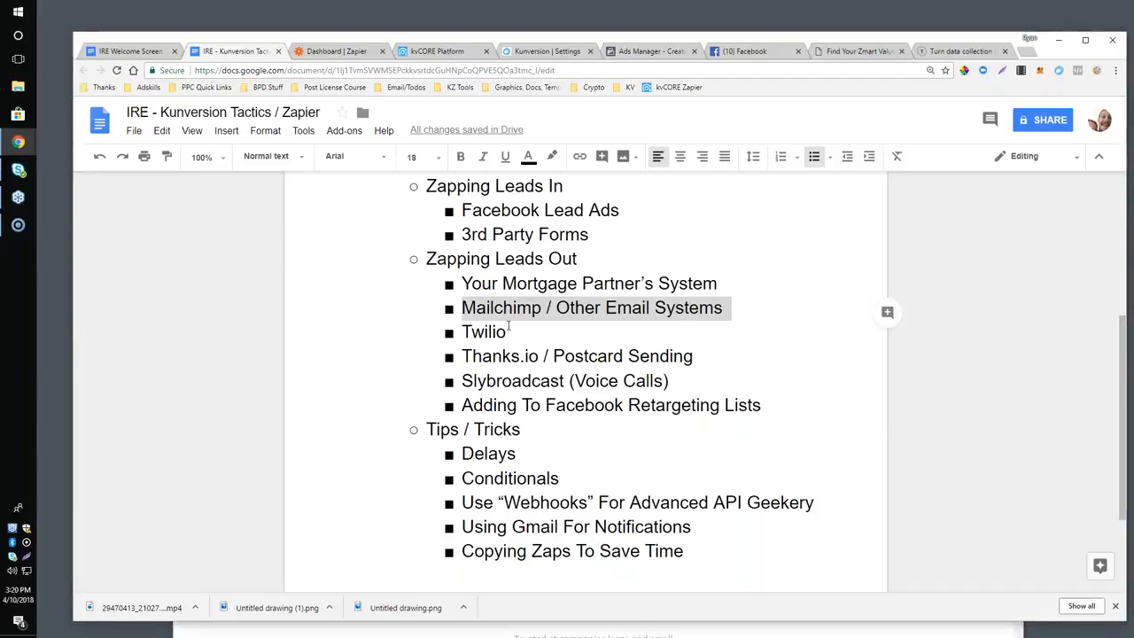
Highlight the Twilio bullet in the outline, and load twilio.com in the tab that shows the Typeform site.
{"action": "left_click_drag", "start_coordinate": [460, 333], "coordinate": [524, 340]}
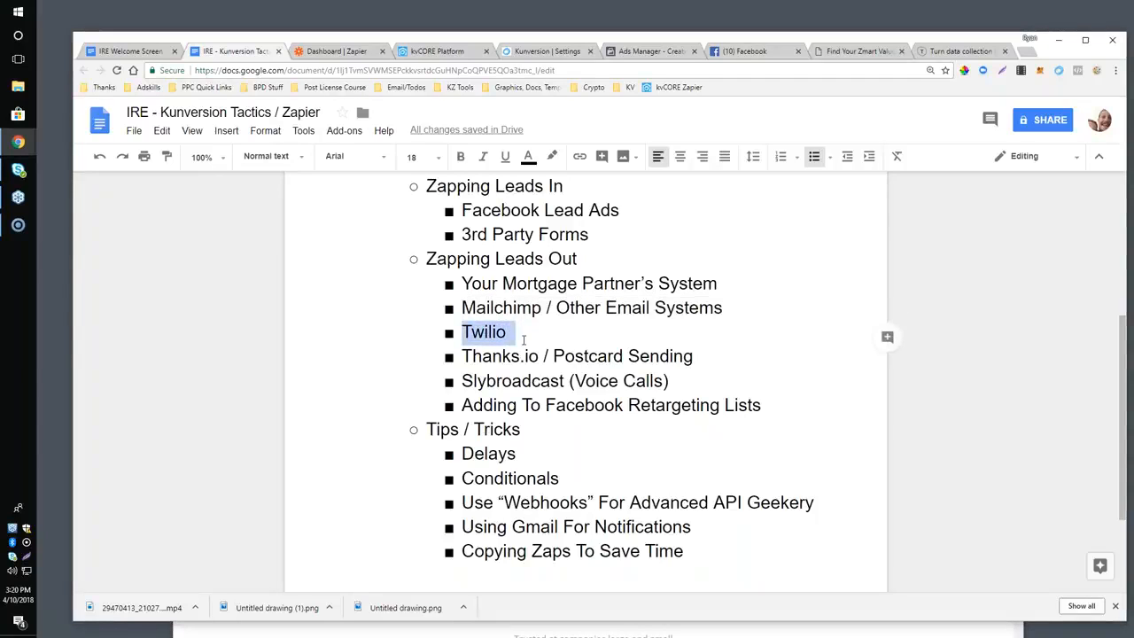
{"action": "left_click", "coordinate": [934, 51]}
{"action": "left_click", "coordinate": [807, 70]}
{"action": "type", "text": "twilio.c"}
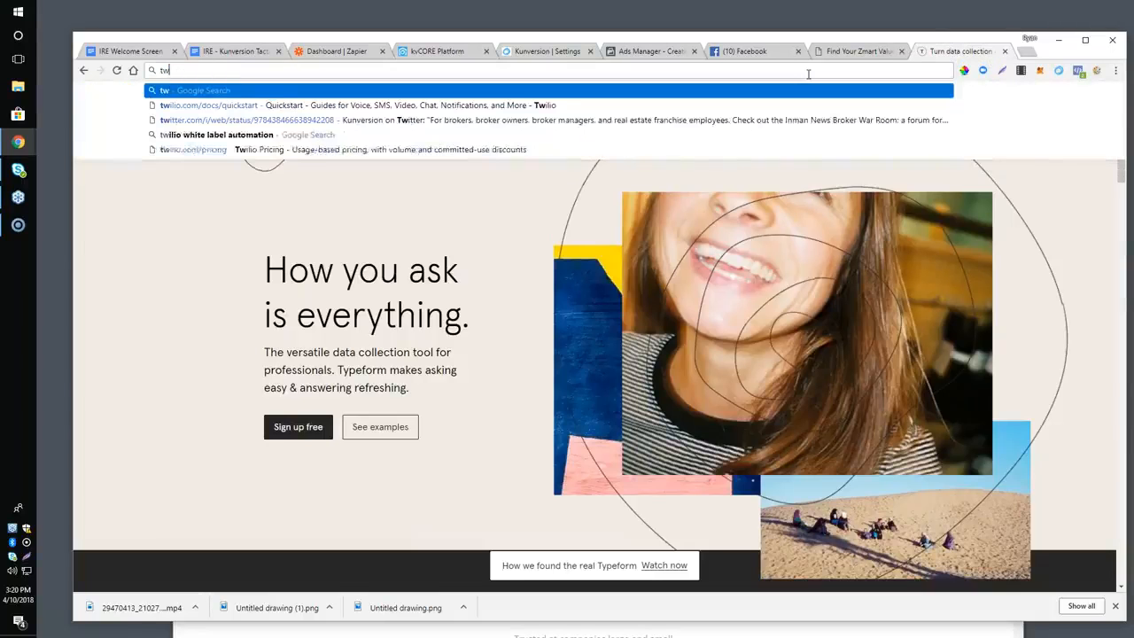
{"action": "type", "text": "om"}
{"action": "key", "text": "Return"}
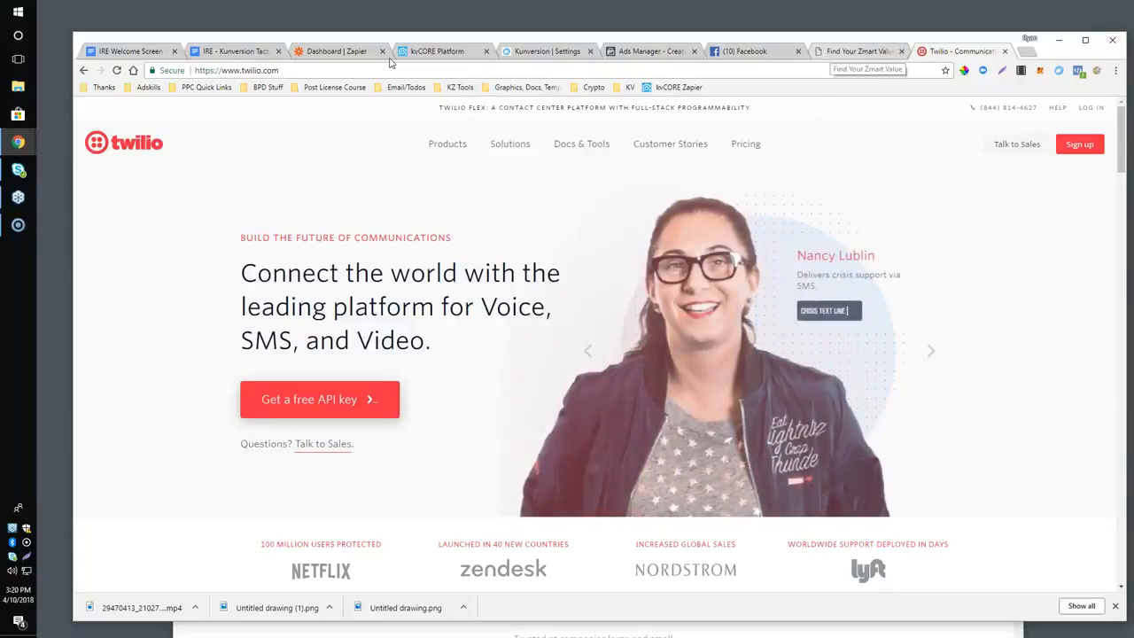
Glance at the Zapier dashboard, return to the outline, and highlight the Thanks.io / Postcard Sending and Slybroadcast (Voice Calls) bullets.
{"action": "left_click", "coordinate": [335, 51]}
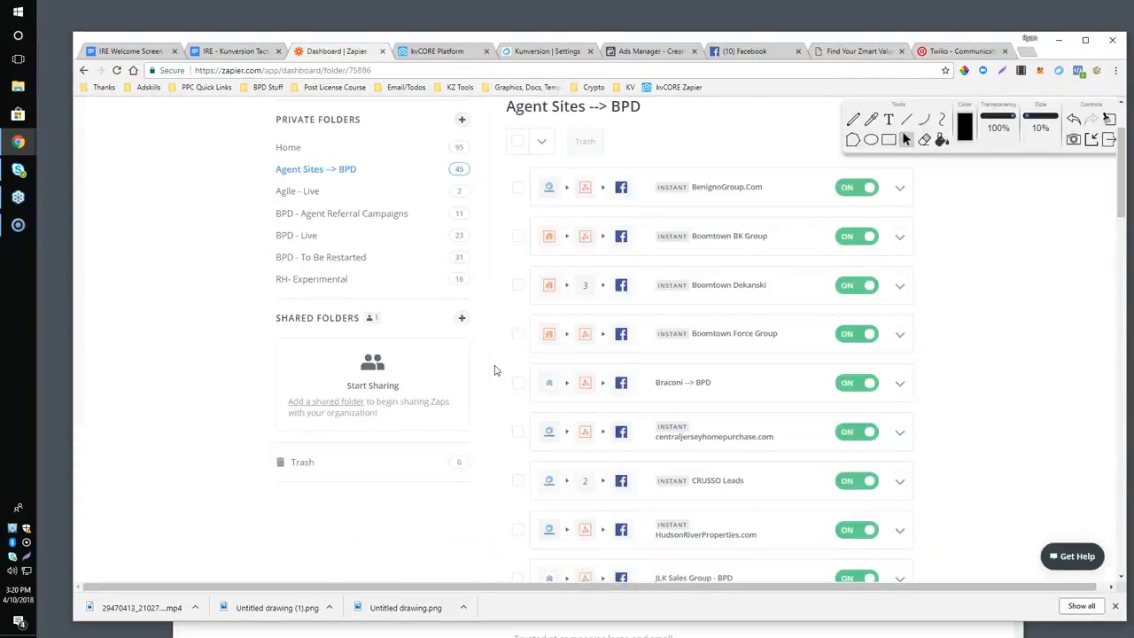
{"action": "scroll", "coordinate": [491, 359], "scroll_direction": "up", "scroll_amount": 2}
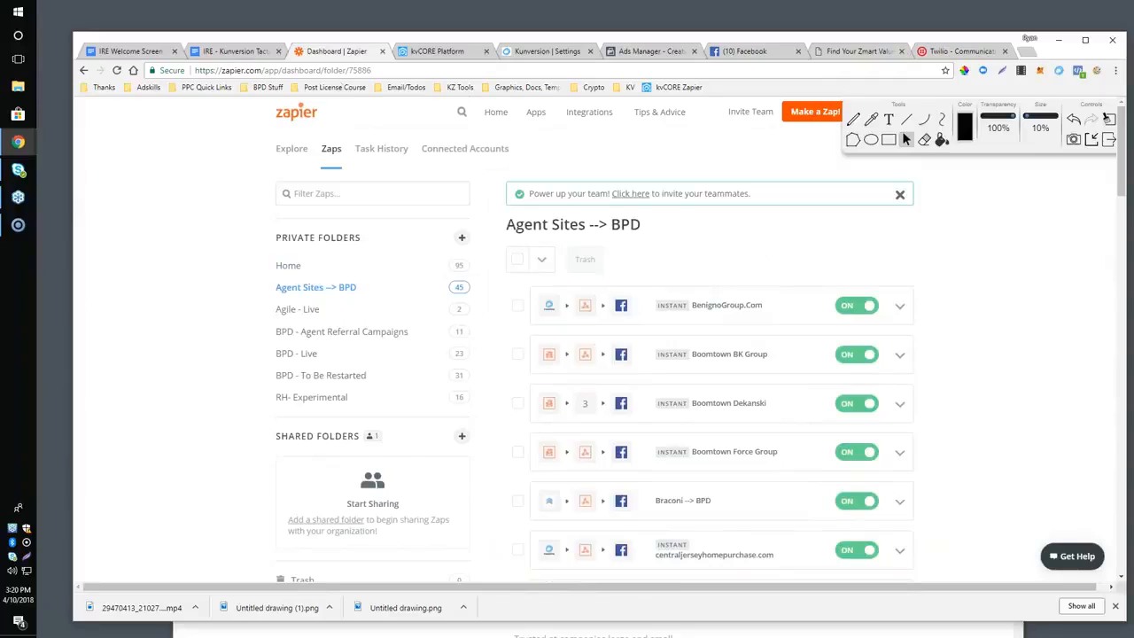
{"action": "left_click", "coordinate": [234, 51]}
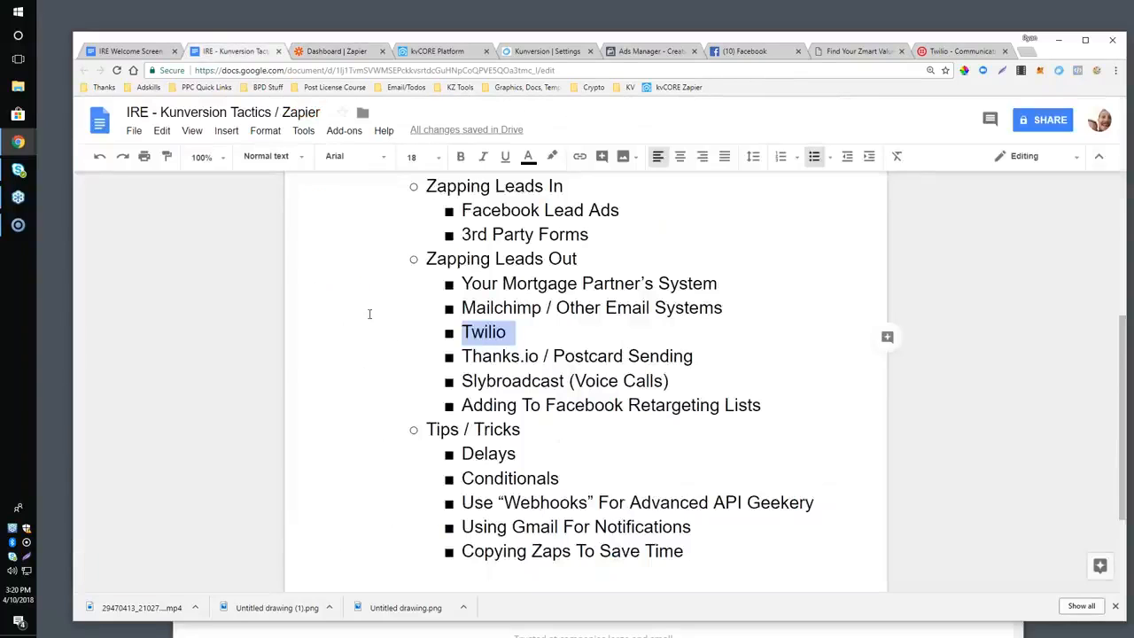
{"action": "left_click", "coordinate": [525, 355]}
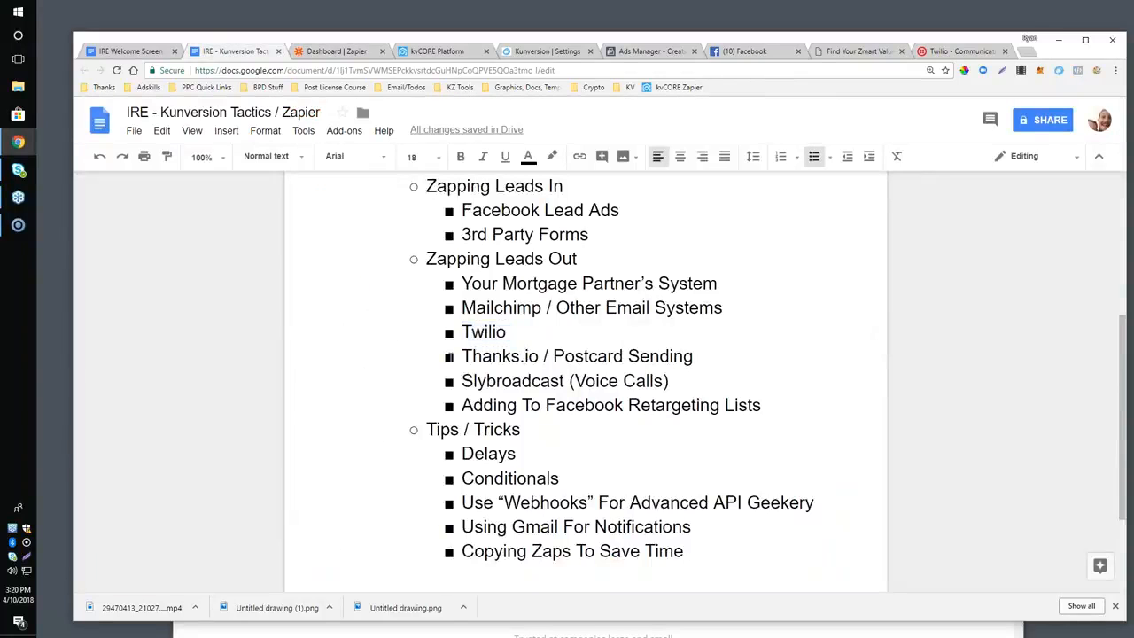
{"action": "left_click_drag", "start_coordinate": [461, 347], "coordinate": [622, 356]}
{"action": "left_click_drag", "start_coordinate": [693, 355], "coordinate": [460, 357]}
{"action": "scroll", "coordinate": [528, 398], "scroll_direction": "down", "scroll_amount": 1}
{"action": "scroll", "coordinate": [523, 386], "scroll_direction": "up", "scroll_amount": 1}
{"action": "left_click", "coordinate": [521, 380]}
{"action": "left_click_drag", "start_coordinate": [462, 380], "coordinate": [670, 382]}
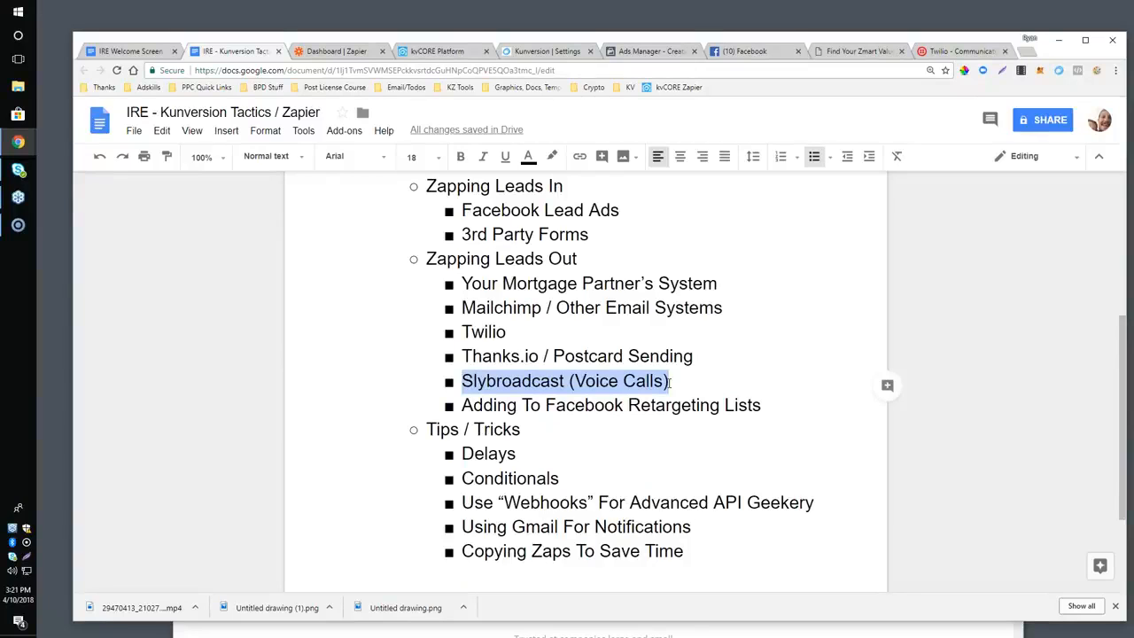
Load Zapier's Slybroadcast integrations page in the tab that shows the Zmart Value form.
{"action": "left_click", "coordinate": [832, 51]}
{"action": "type", "text": "slyb"}
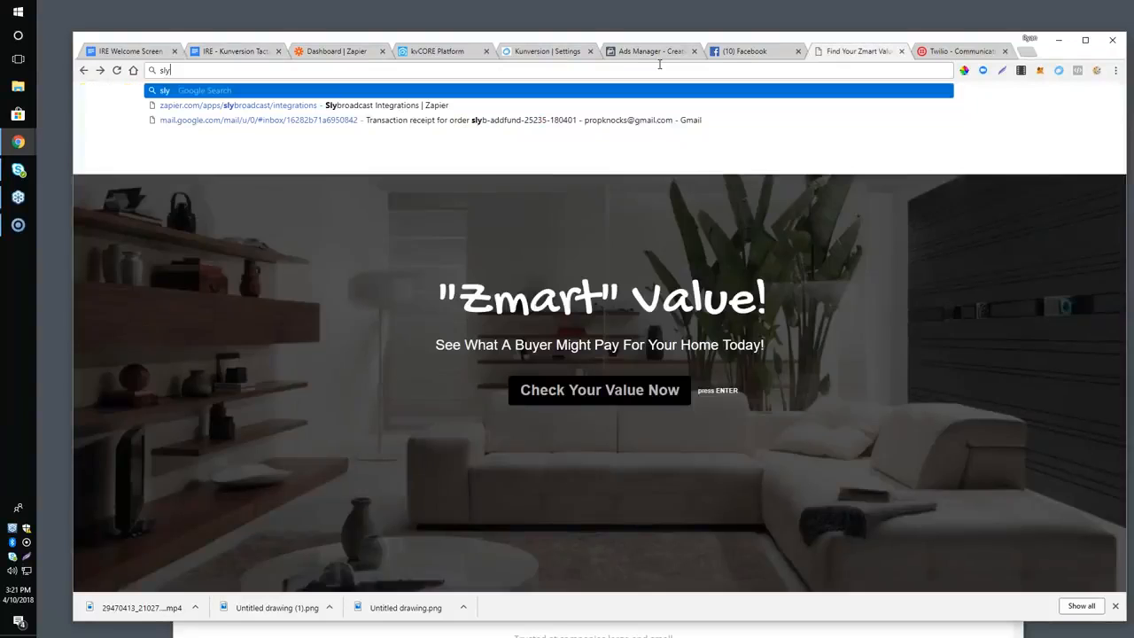
{"action": "left_click", "coordinate": [228, 107]}
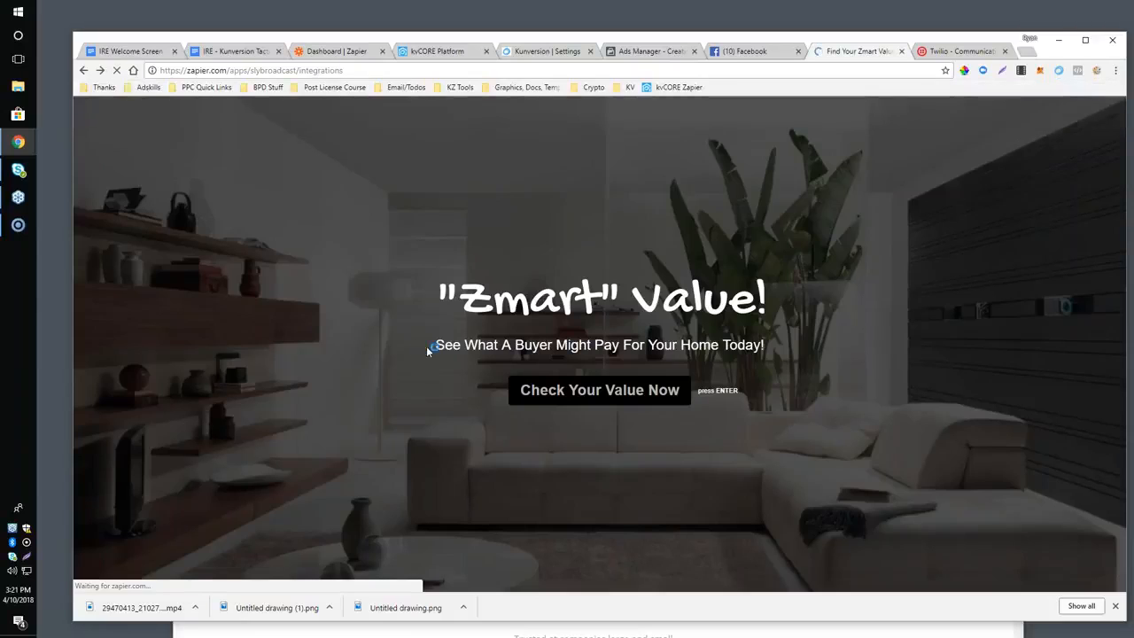
Open the Home folder on the Zapier dashboard, filter the zaps by "sly", and clear the filter.
{"action": "left_click", "coordinate": [336, 57]}
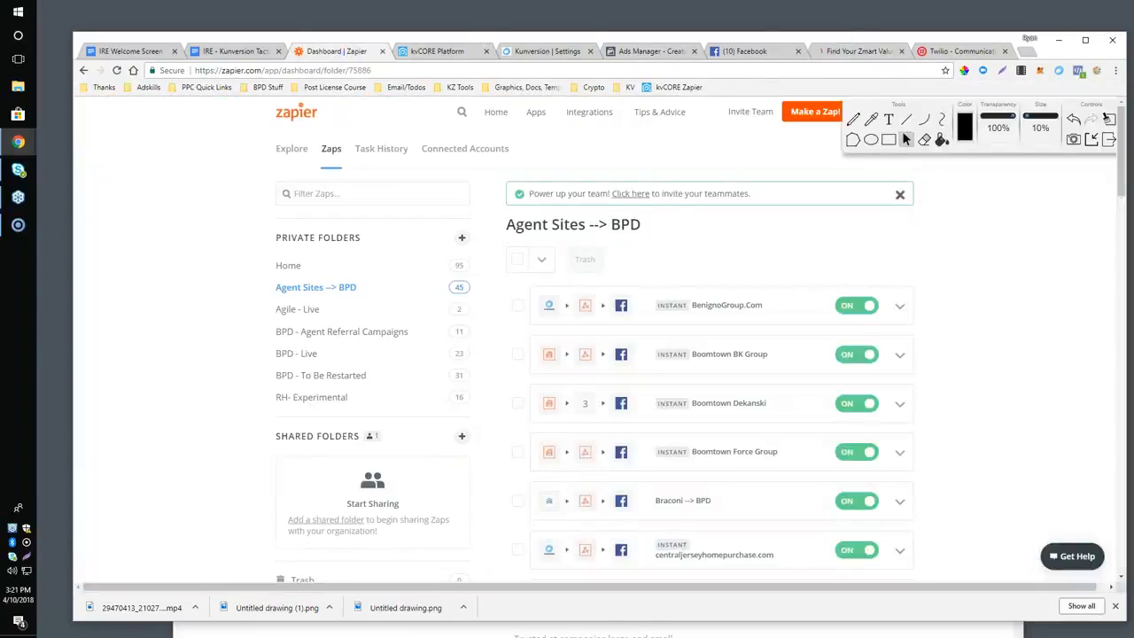
{"action": "left_click", "coordinate": [290, 267]}
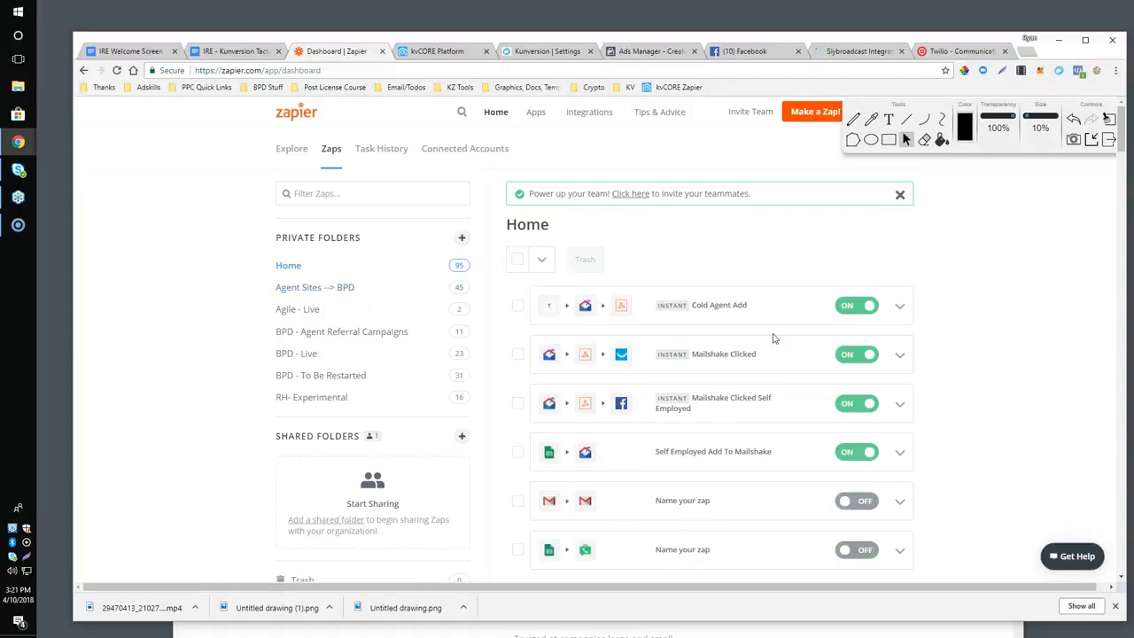
{"action": "left_click", "coordinate": [368, 192]}
{"action": "type", "text": "sly"}
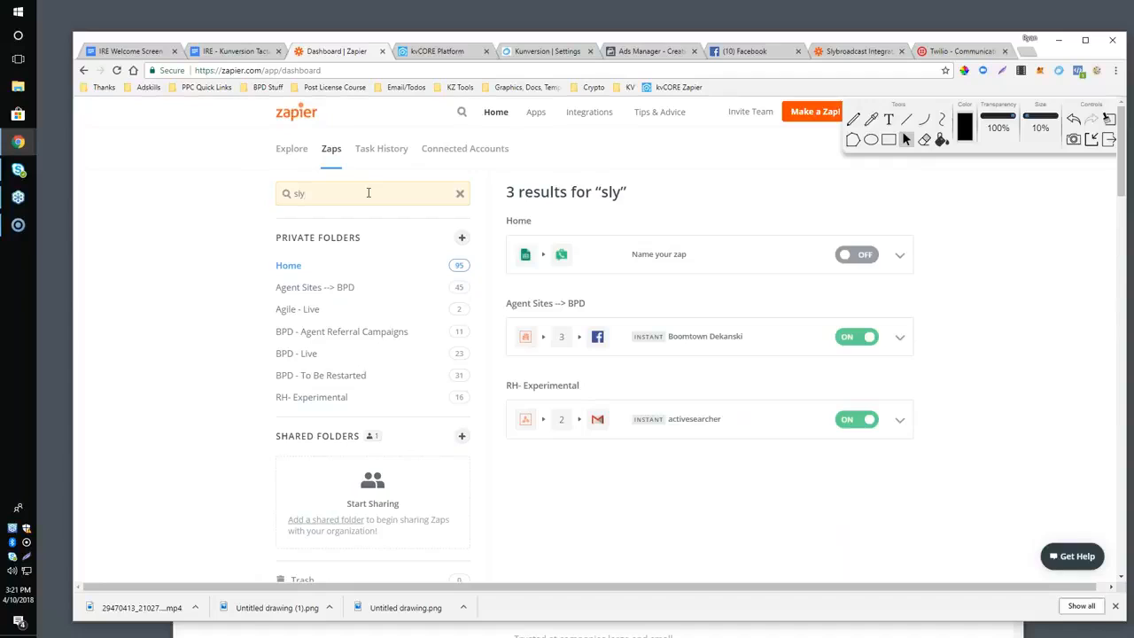
{"action": "key", "text": "BackSpace"}
{"action": "key", "text": "BackSpace"}
{"action": "key", "text": "BackSpace"}
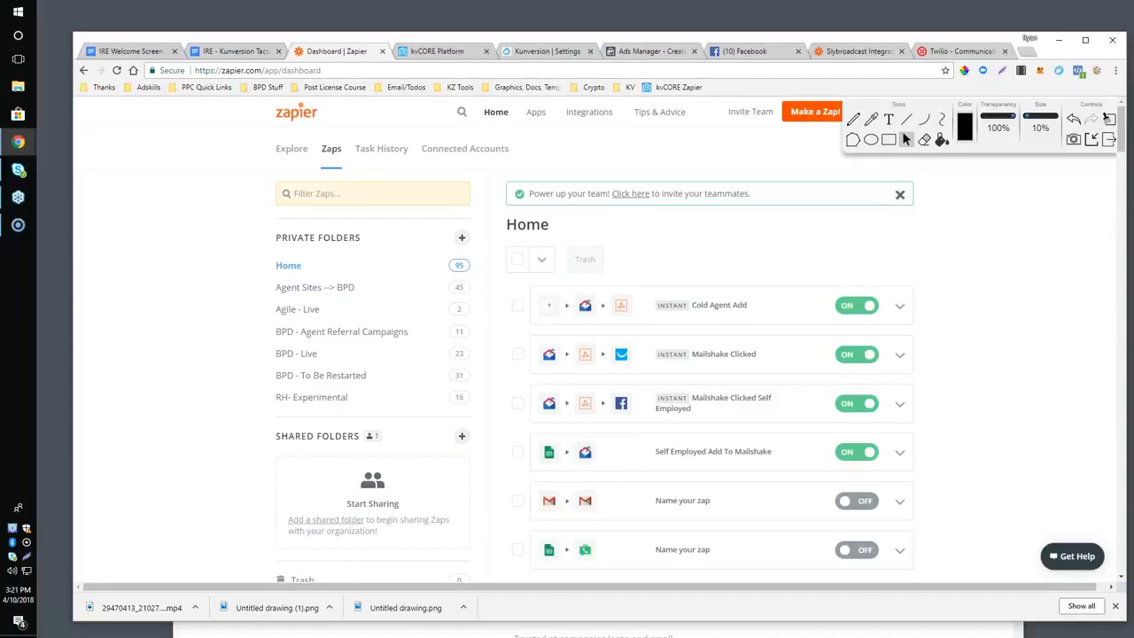
Filter the zaps by "active", open the activesearcher zap, and show the template of its Slybroadcast campaign step.
{"action": "type", "text": "active"}
{"action": "left_click", "coordinate": [673, 268]}
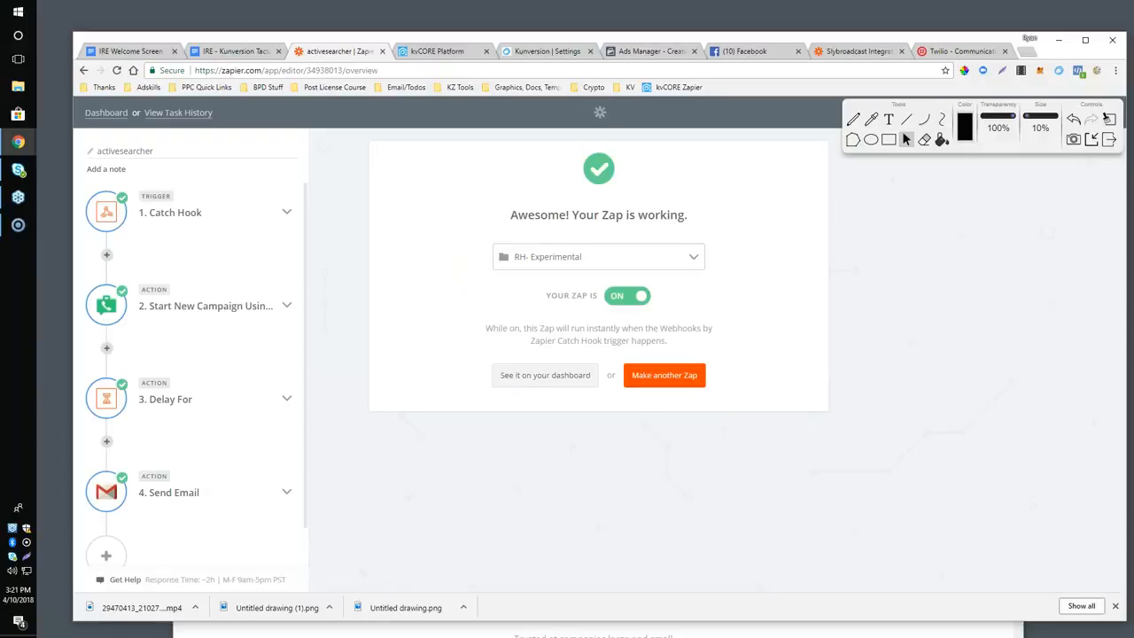
{"action": "left_click", "coordinate": [214, 306]}
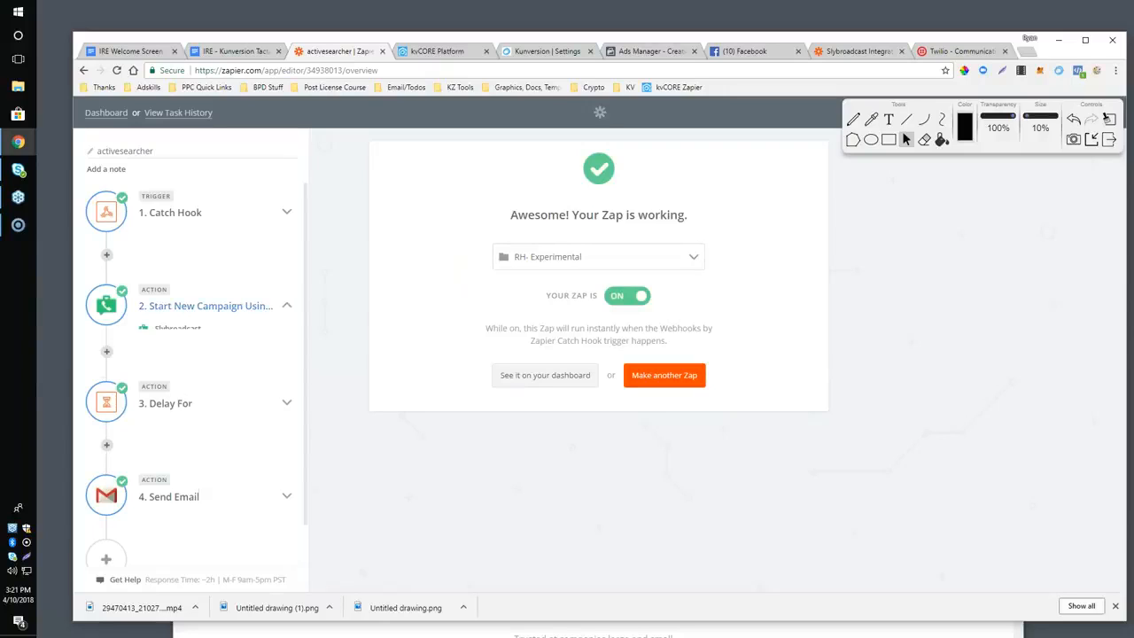
{"action": "left_click", "coordinate": [184, 387]}
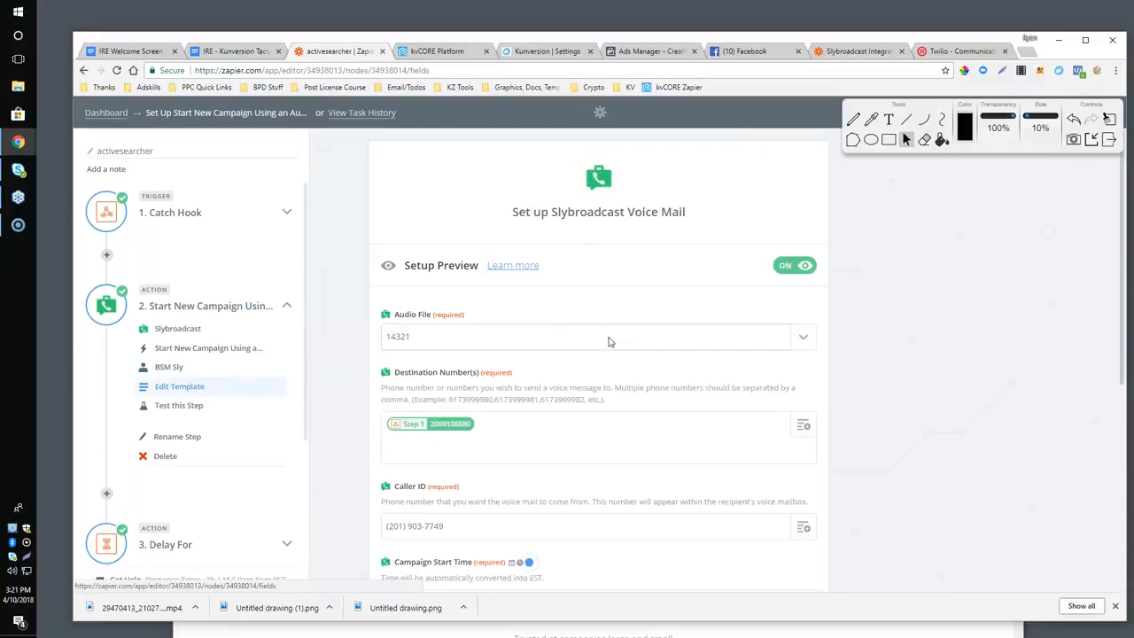
Look over the Slybroadcast voice mail settings, including the Audio File choices, Caller ID and campaign start time, leaving the audio file as it is.
{"action": "scroll", "coordinate": [610, 343], "scroll_direction": "down", "scroll_amount": 2}
{"action": "scroll", "coordinate": [609, 343], "scroll_direction": "up", "scroll_amount": 2}
{"action": "left_click_drag", "start_coordinate": [427, 338], "coordinate": [395, 347]}
{"action": "left_click_drag", "start_coordinate": [389, 343], "coordinate": [390, 344]}
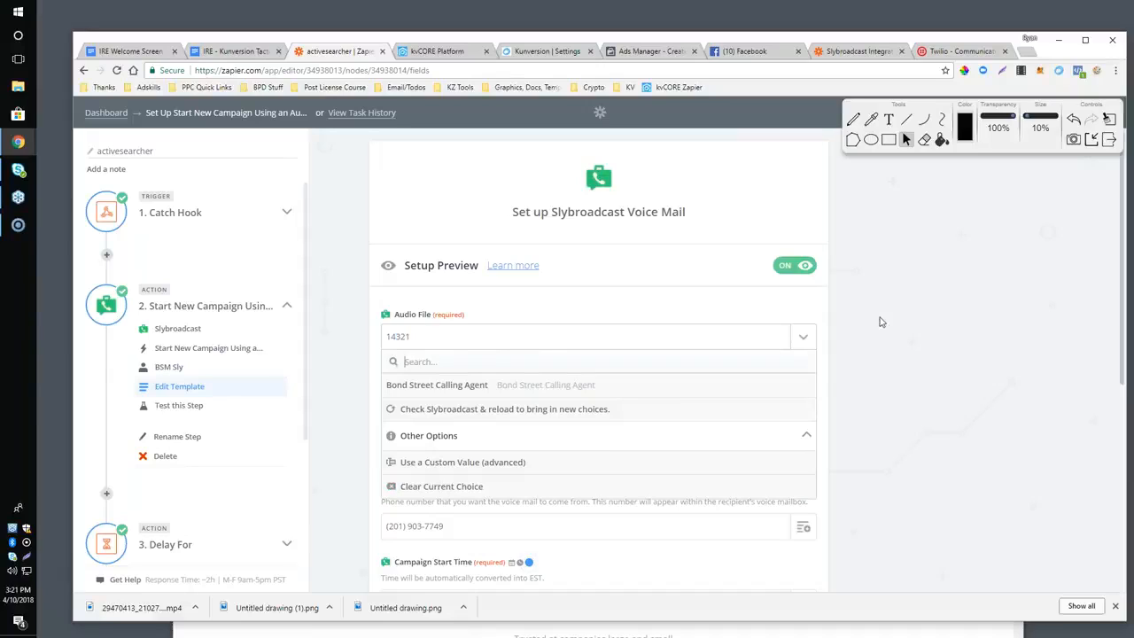
{"action": "left_click", "coordinate": [930, 340]}
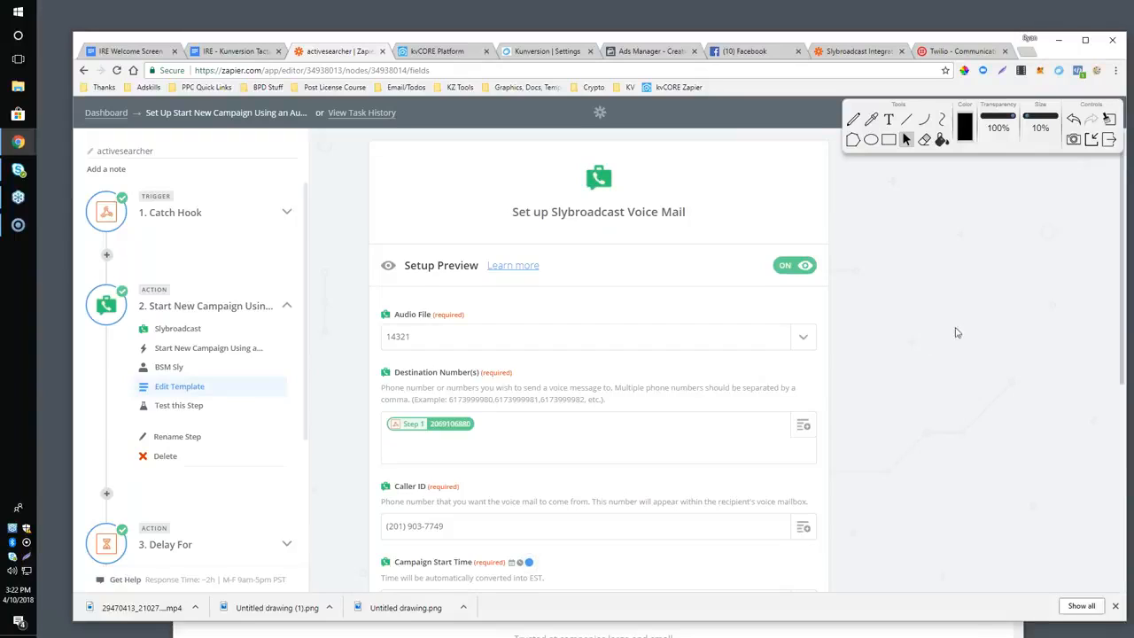
{"action": "scroll", "coordinate": [516, 367], "scroll_direction": "down", "scroll_amount": 1}
{"action": "scroll", "coordinate": [516, 368], "scroll_direction": "up", "scroll_amount": 1}
{"action": "scroll", "coordinate": [515, 368], "scroll_direction": "down", "scroll_amount": 1}
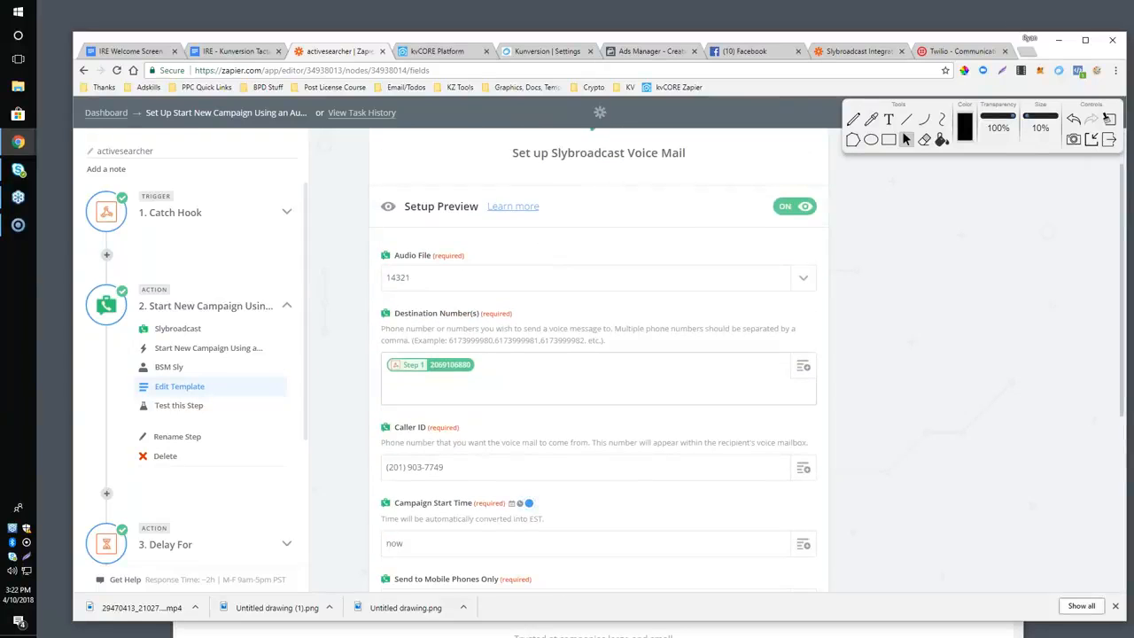
{"action": "scroll", "coordinate": [481, 367], "scroll_direction": "down", "scroll_amount": 4}
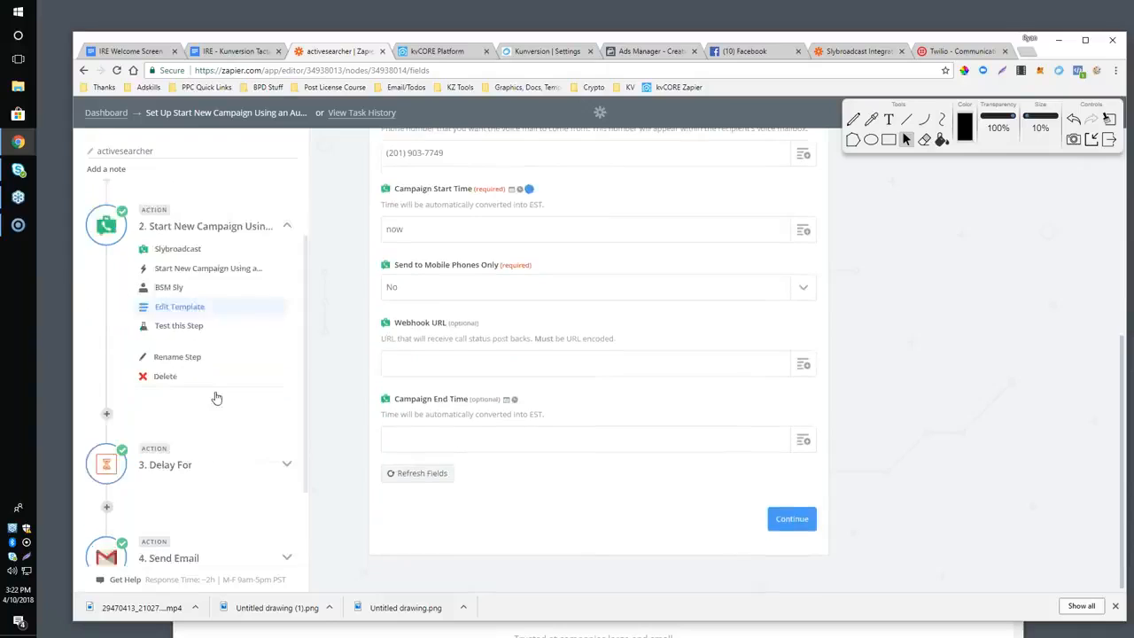
Open the template of the activesearcher zap's Gmail Send Email step.
{"action": "scroll", "coordinate": [216, 398], "scroll_direction": "down", "scroll_amount": 3}
{"action": "left_click", "coordinate": [164, 453]}
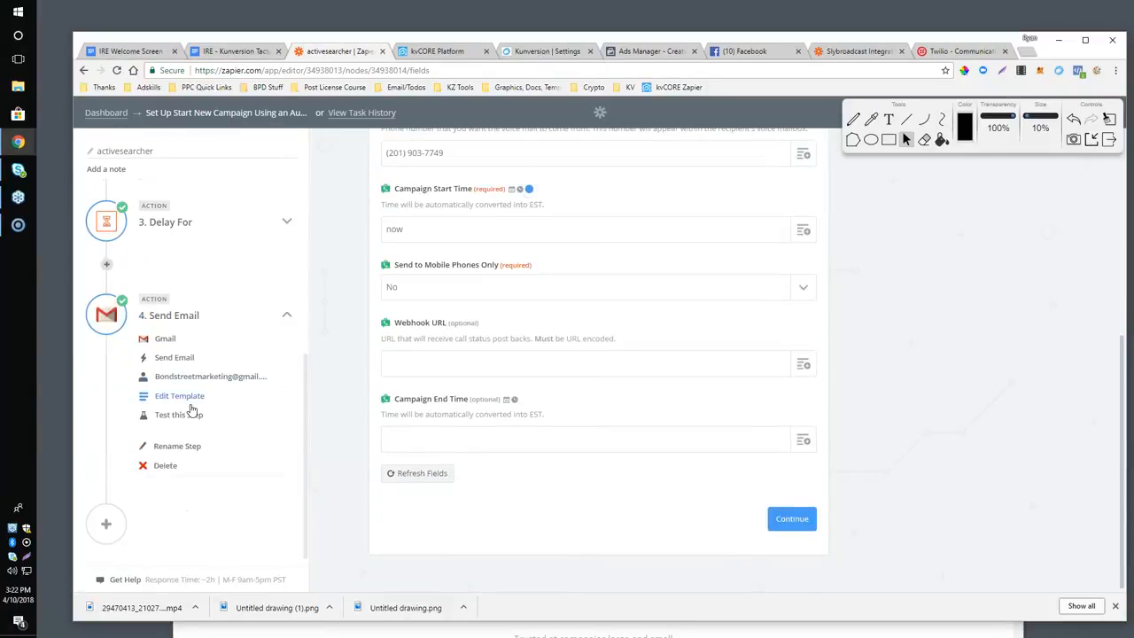
{"action": "left_click", "coordinate": [181, 396]}
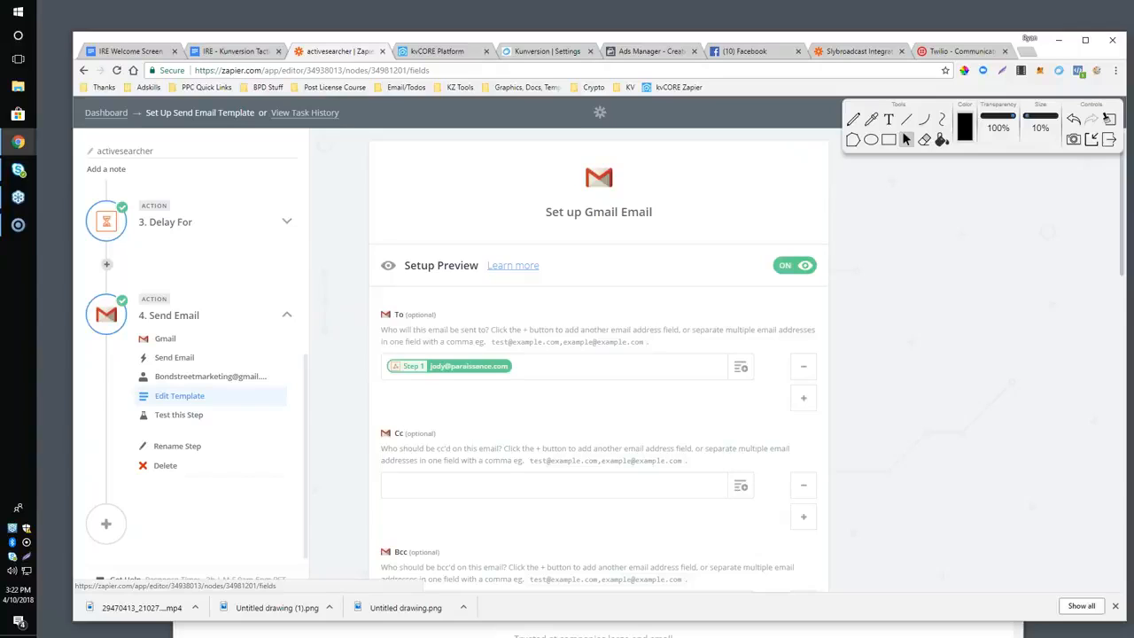
Return to the Google Docs outline and highlight the Adding To Facebook Retargeting Lists bullet.
{"action": "left_click", "coordinate": [216, 50]}
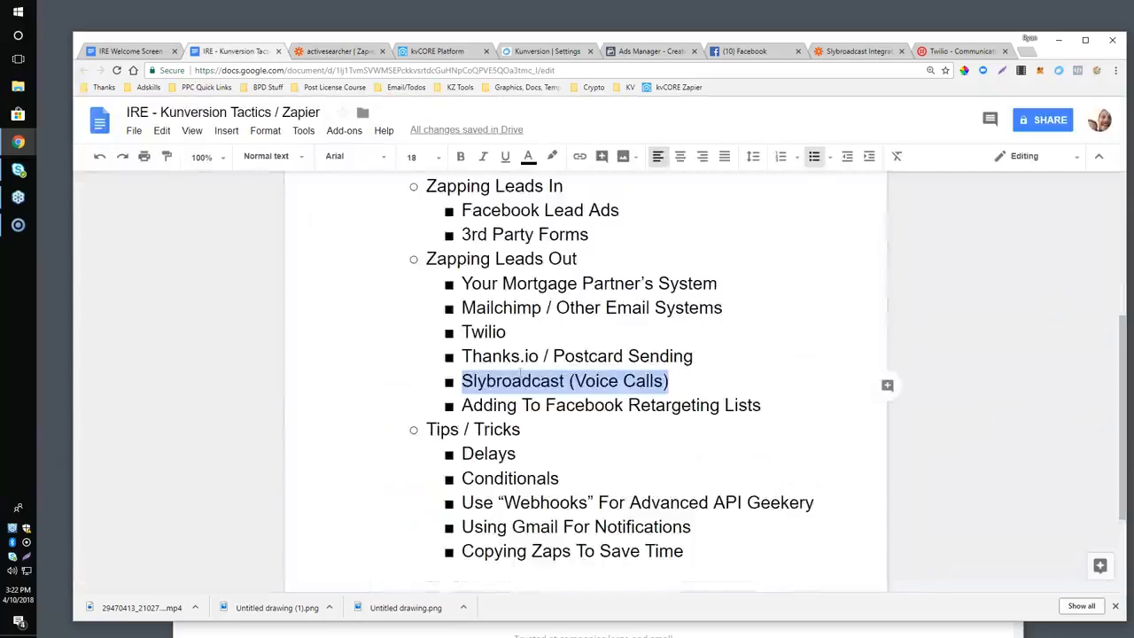
{"action": "left_click", "coordinate": [521, 379]}
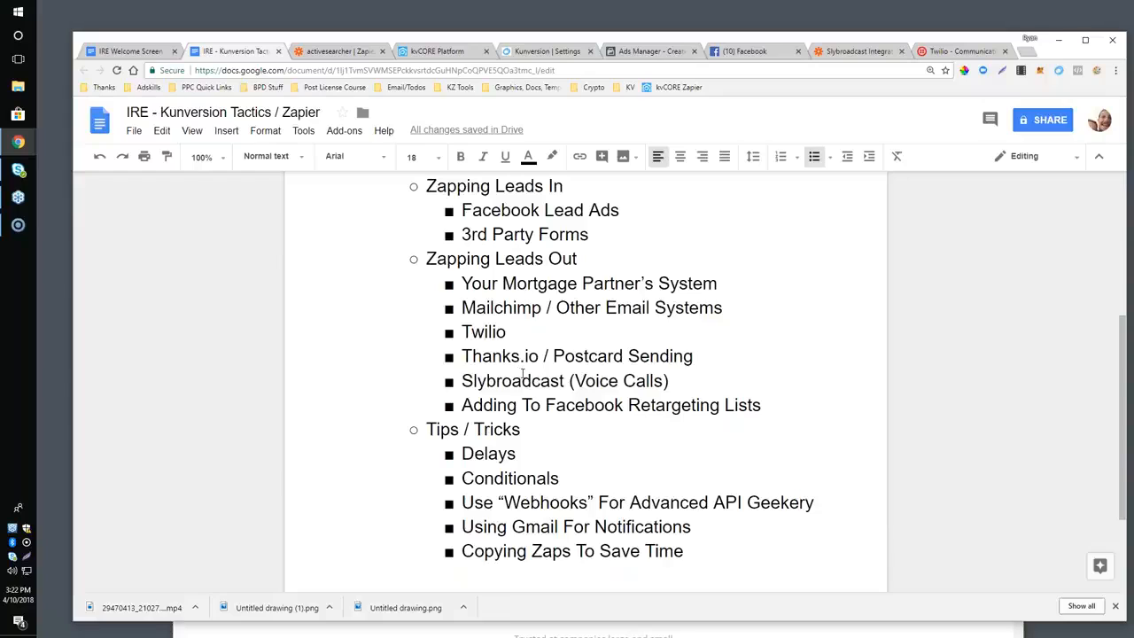
{"action": "left_click_drag", "start_coordinate": [462, 406], "coordinate": [769, 410]}
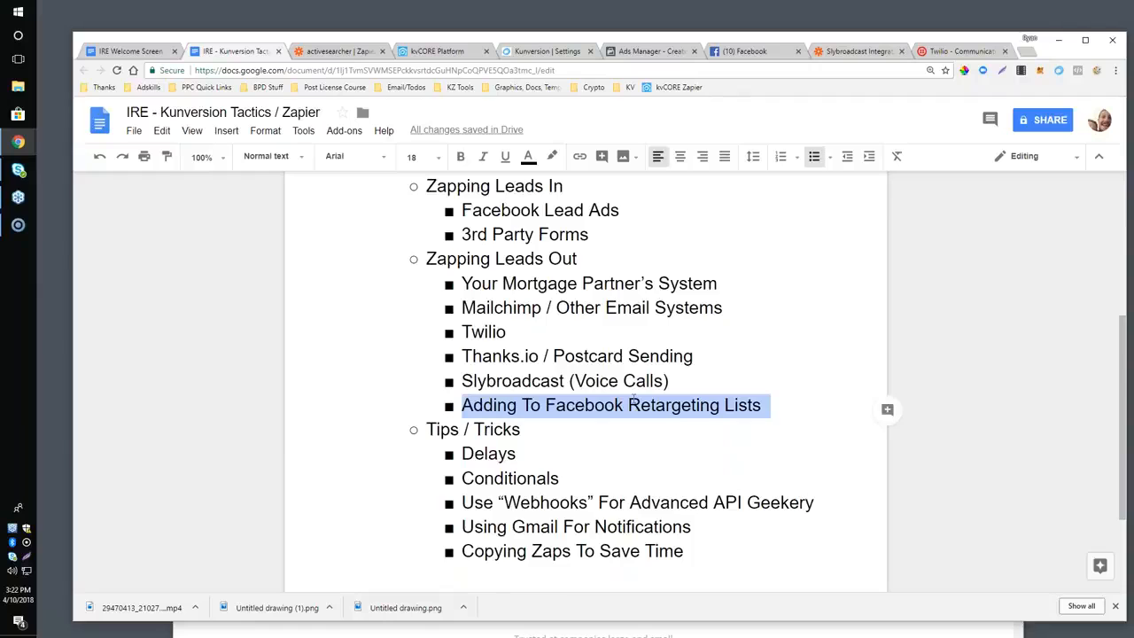
Leave the activesearcher zap for the Zapier dashboard, and open the Boomtown Force Group zap from the Agent Sites --> BPD folder.
{"action": "left_click", "coordinate": [339, 52]}
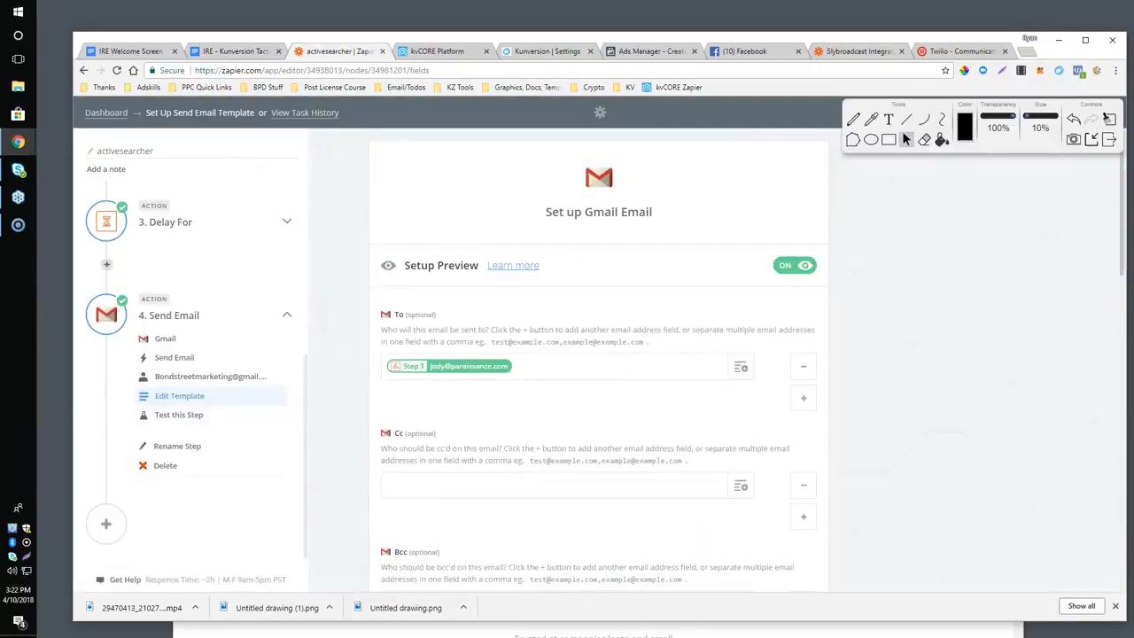
{"action": "left_click", "coordinate": [105, 114]}
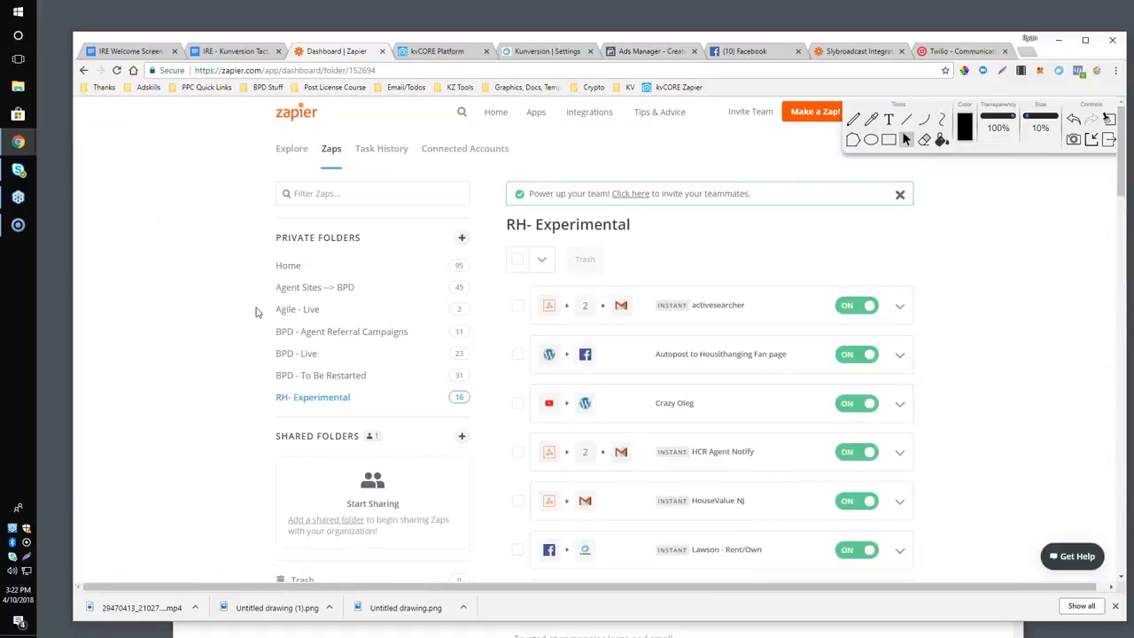
{"action": "left_click", "coordinate": [305, 288]}
{"action": "scroll", "coordinate": [708, 258], "scroll_direction": "down", "scroll_amount": 2}
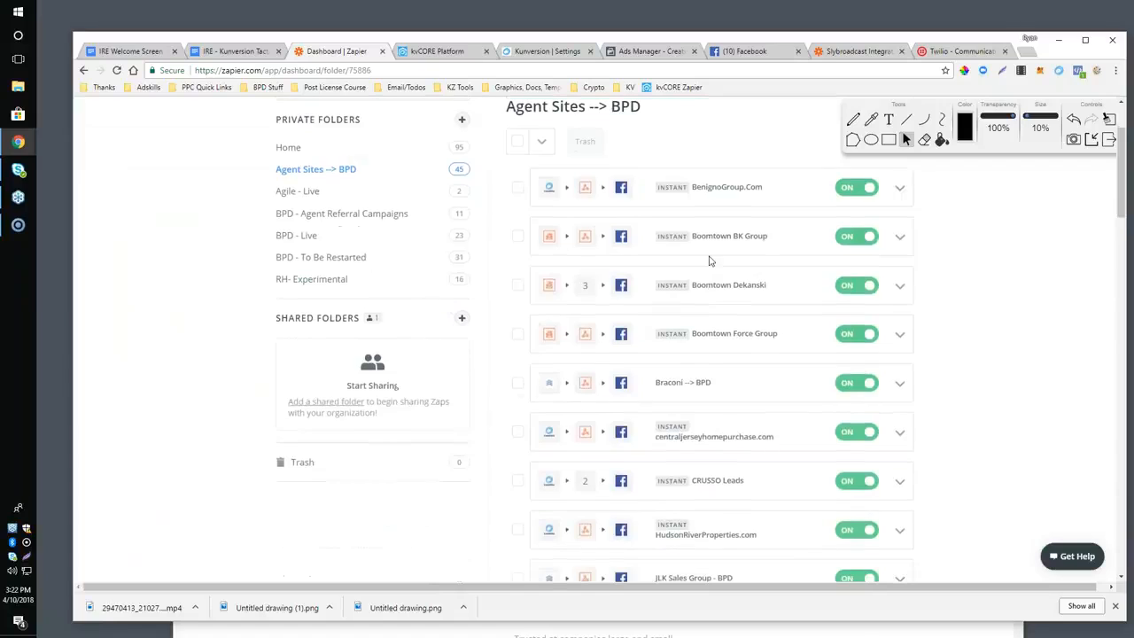
{"action": "scroll", "coordinate": [701, 283], "scroll_direction": "down", "scroll_amount": 1}
{"action": "left_click", "coordinate": [699, 284]}
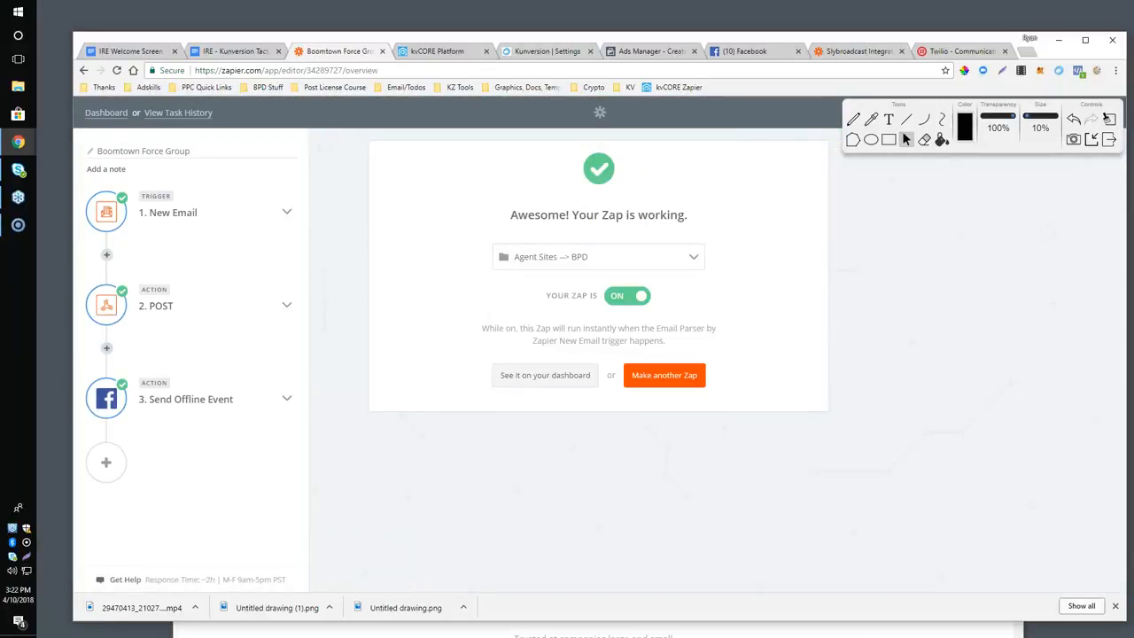
Open the Send Offline Event template and examine its business account, event set and lead contact fields for Facebook Offline Conversions.
{"action": "left_click", "coordinate": [163, 410]}
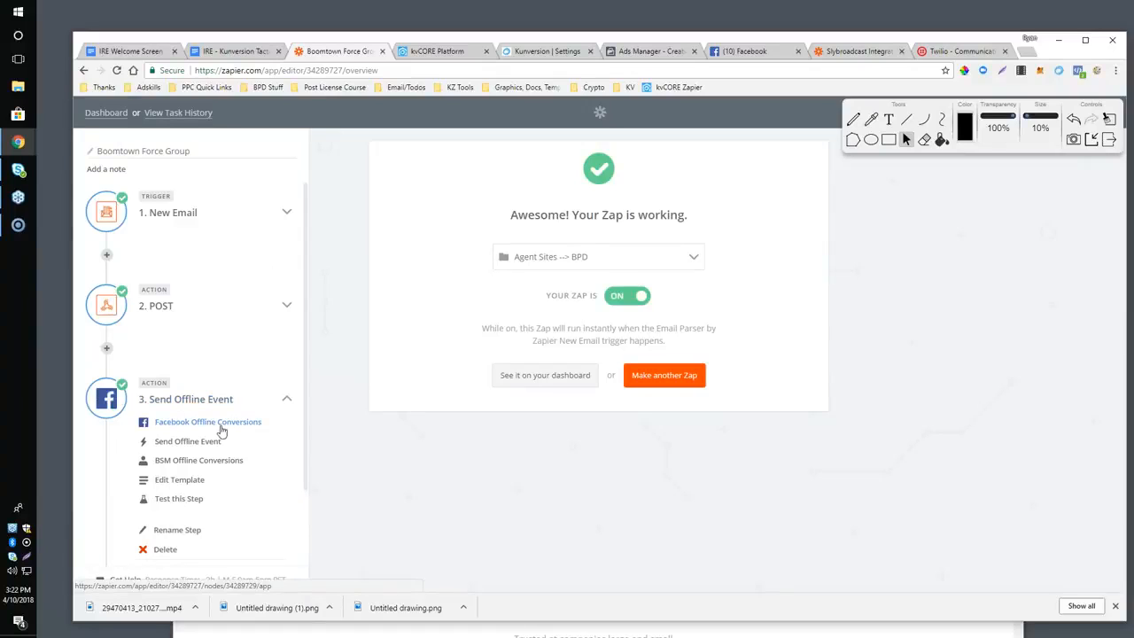
{"action": "left_click", "coordinate": [191, 482]}
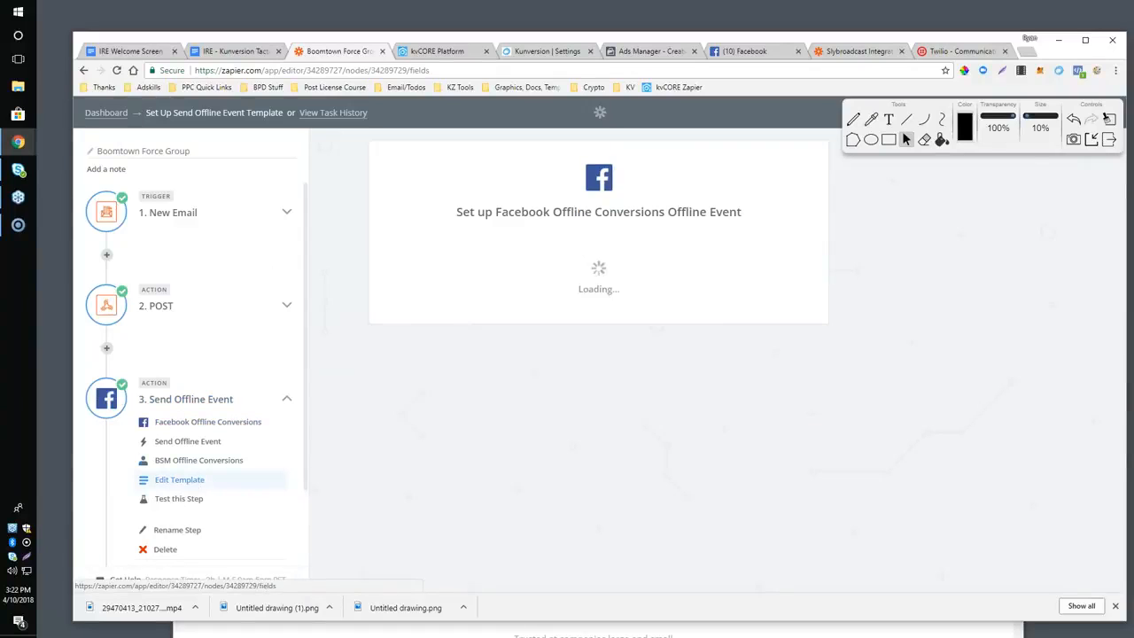
{"action": "scroll", "coordinate": [677, 336], "scroll_direction": "down", "scroll_amount": 1}
{"action": "scroll", "coordinate": [670, 344], "scroll_direction": "down", "scroll_amount": 4}
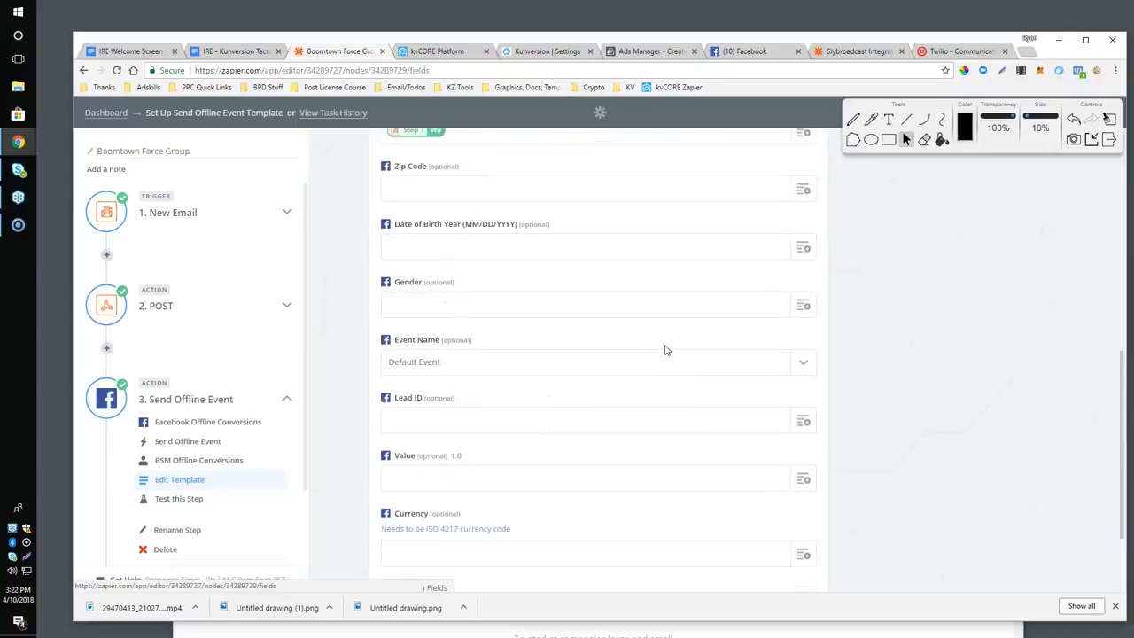
{"action": "scroll", "coordinate": [666, 350], "scroll_direction": "up", "scroll_amount": 4}
{"action": "scroll", "coordinate": [746, 357], "scroll_direction": "down", "scroll_amount": 2}
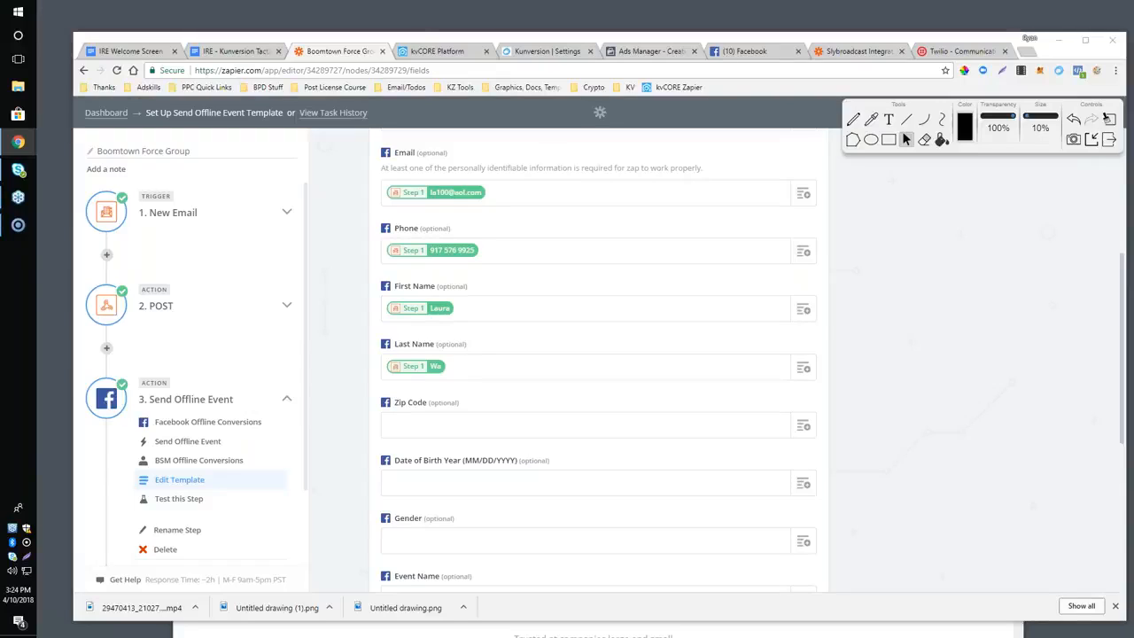
{"action": "scroll", "coordinate": [517, 393], "scroll_direction": "down", "scroll_amount": 2}
{"action": "scroll", "coordinate": [518, 394], "scroll_direction": "up", "scroll_amount": 7}
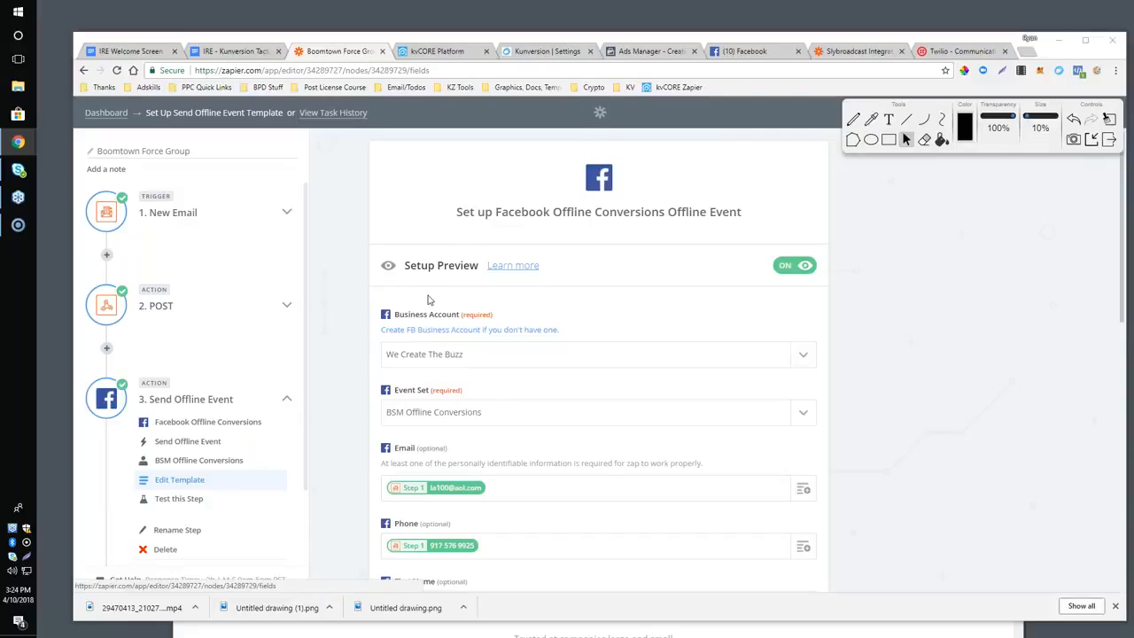
{"action": "scroll", "coordinate": [429, 299], "scroll_direction": "down", "scroll_amount": 1}
{"action": "scroll", "coordinate": [429, 299], "scroll_direction": "up", "scroll_amount": 1}
{"action": "scroll", "coordinate": [427, 301], "scroll_direction": "down", "scroll_amount": 1}
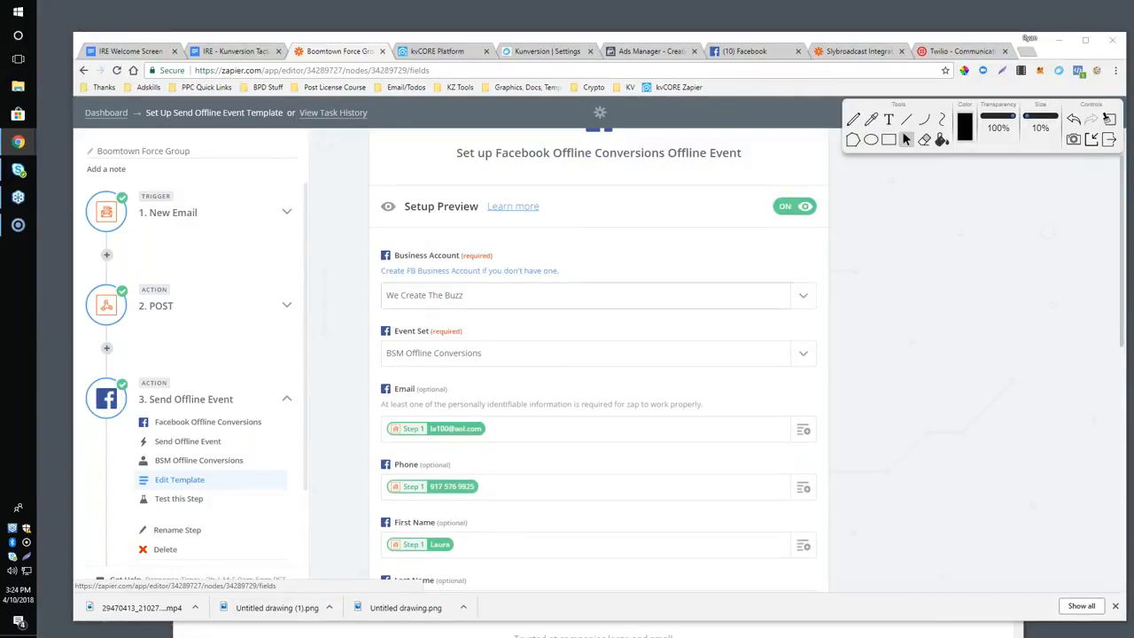
{"action": "scroll", "coordinate": [394, 297], "scroll_direction": "up", "scroll_amount": 1}
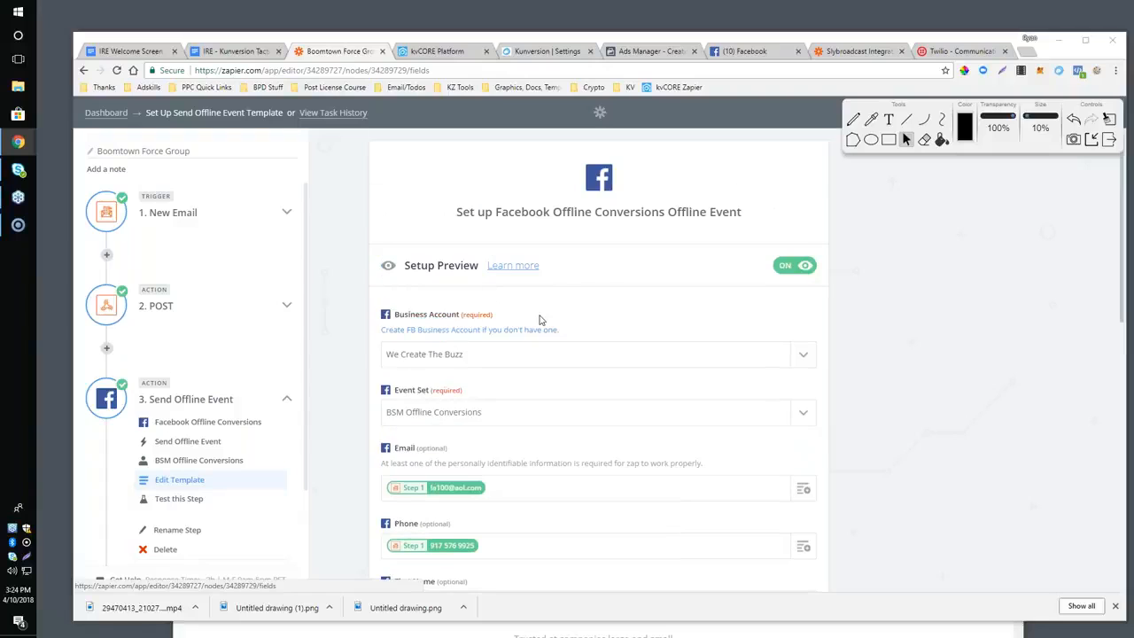
{"action": "scroll", "coordinate": [543, 320], "scroll_direction": "down", "scroll_amount": 4}
{"action": "scroll", "coordinate": [542, 320], "scroll_direction": "up", "scroll_amount": 3}
Return to the Google Docs outline and highlight the Tips / Tricks heading, followed by its Delays bullet.
{"action": "left_click", "coordinate": [250, 53]}
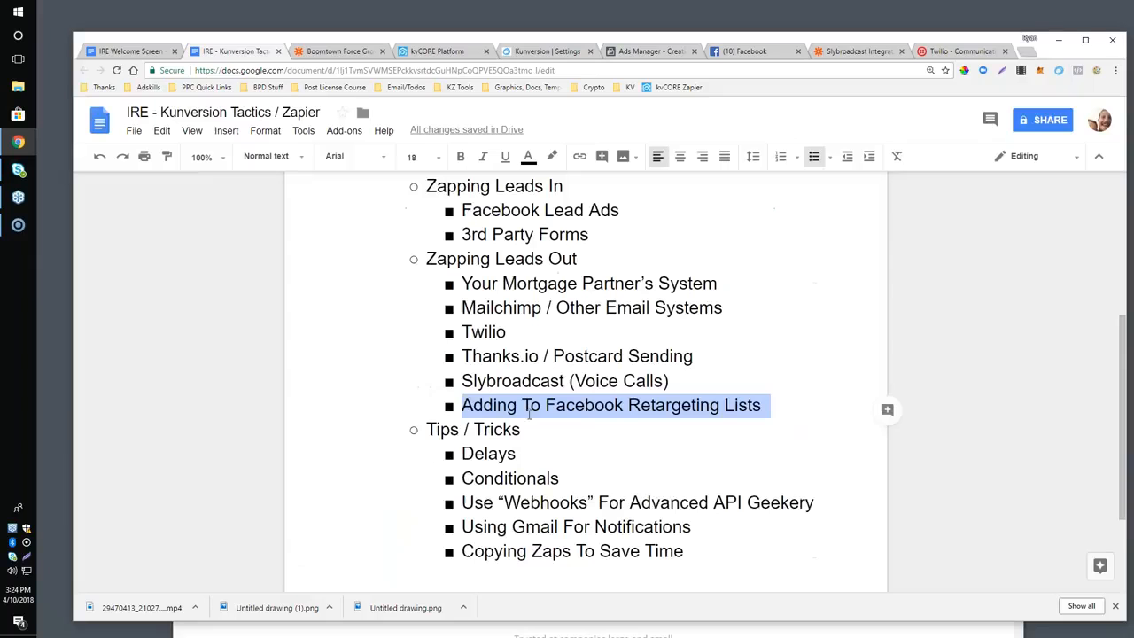
{"action": "scroll", "coordinate": [506, 330], "scroll_direction": "down", "scroll_amount": 1}
{"action": "scroll", "coordinate": [506, 330], "scroll_direction": "up", "scroll_amount": 1}
{"action": "left_click", "coordinate": [619, 380]}
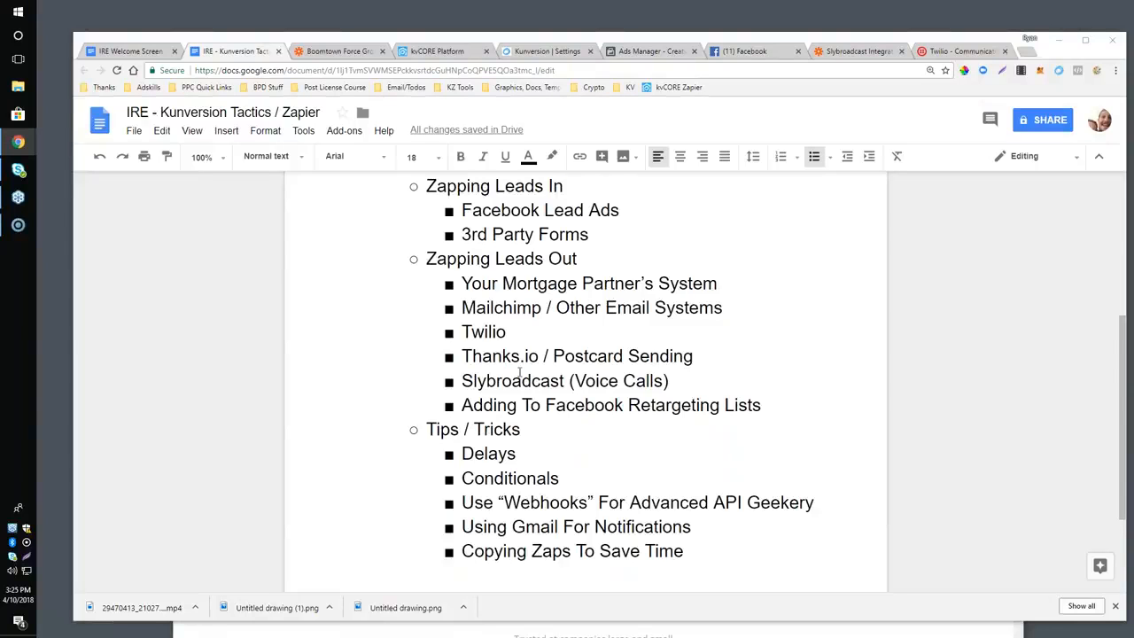
{"action": "scroll", "coordinate": [520, 372], "scroll_direction": "down", "scroll_amount": 3}
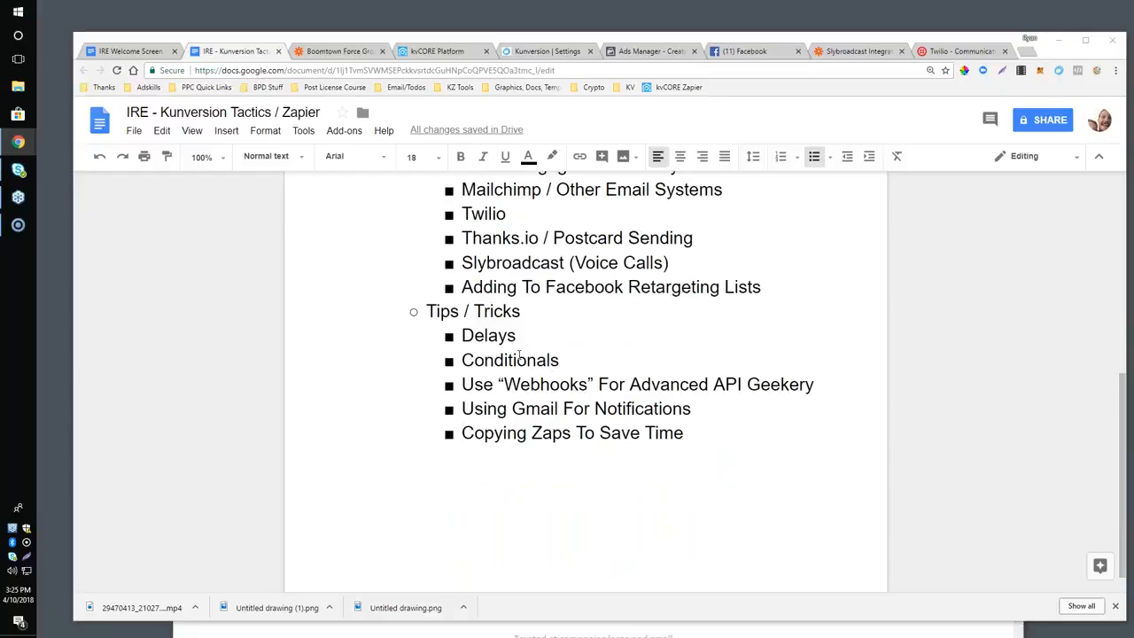
{"action": "left_click_drag", "start_coordinate": [426, 311], "coordinate": [523, 306]}
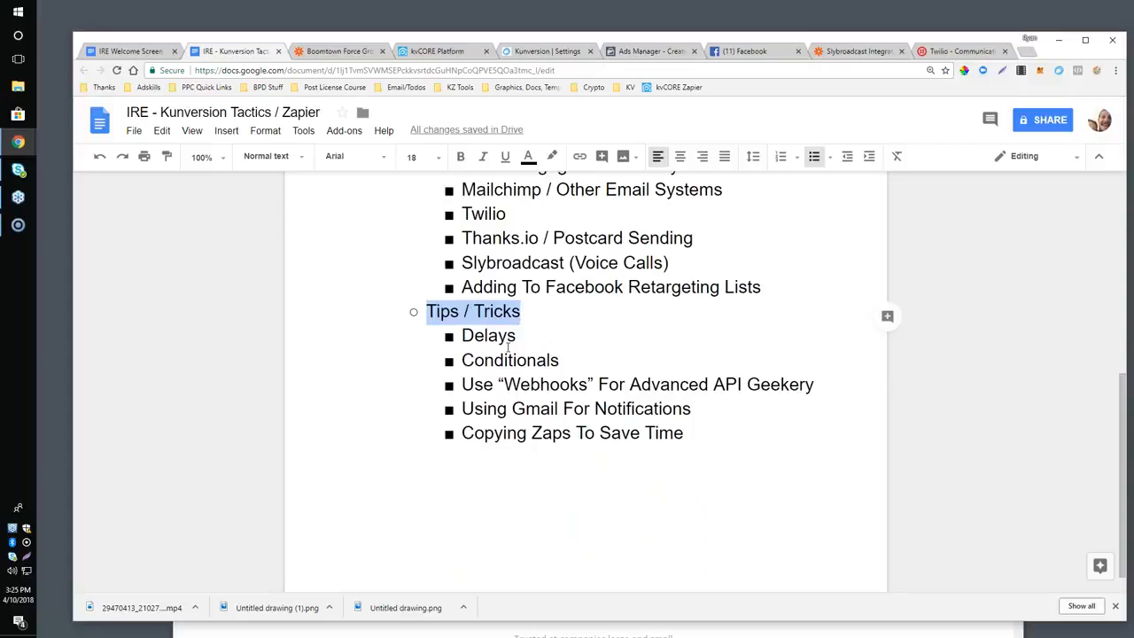
{"action": "left_click", "coordinate": [469, 334]}
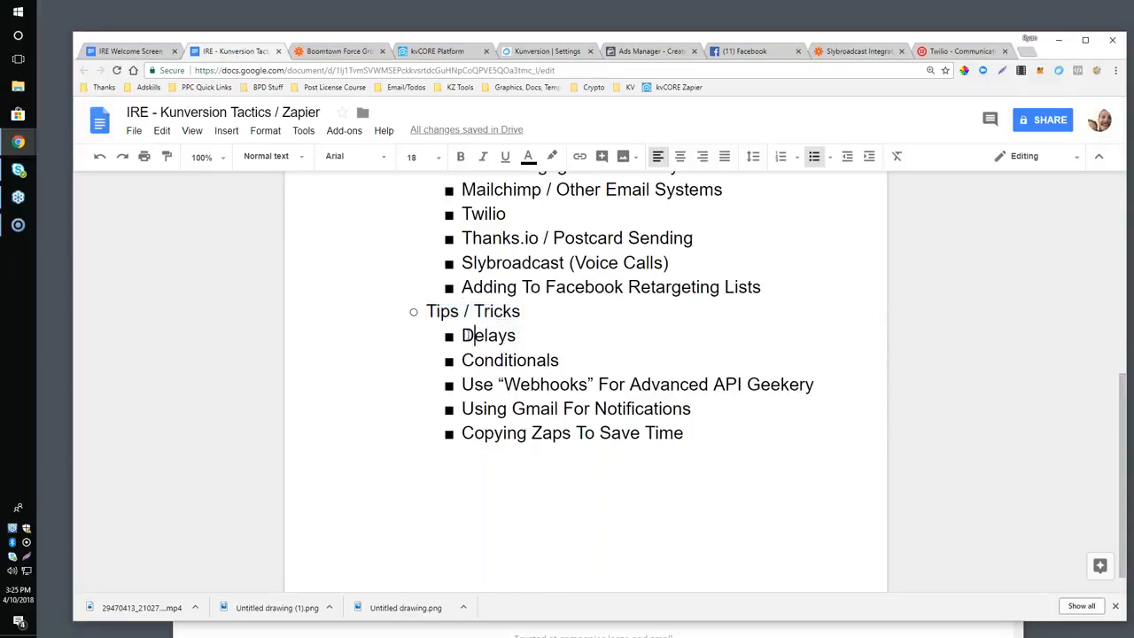
{"action": "double_click", "coordinate": [496, 335]}
Switch back to Zapier, leave the Boomtown Force Group zap, and open the activesearcher zap from the RH- Experimental folder.
{"action": "left_click", "coordinate": [338, 53]}
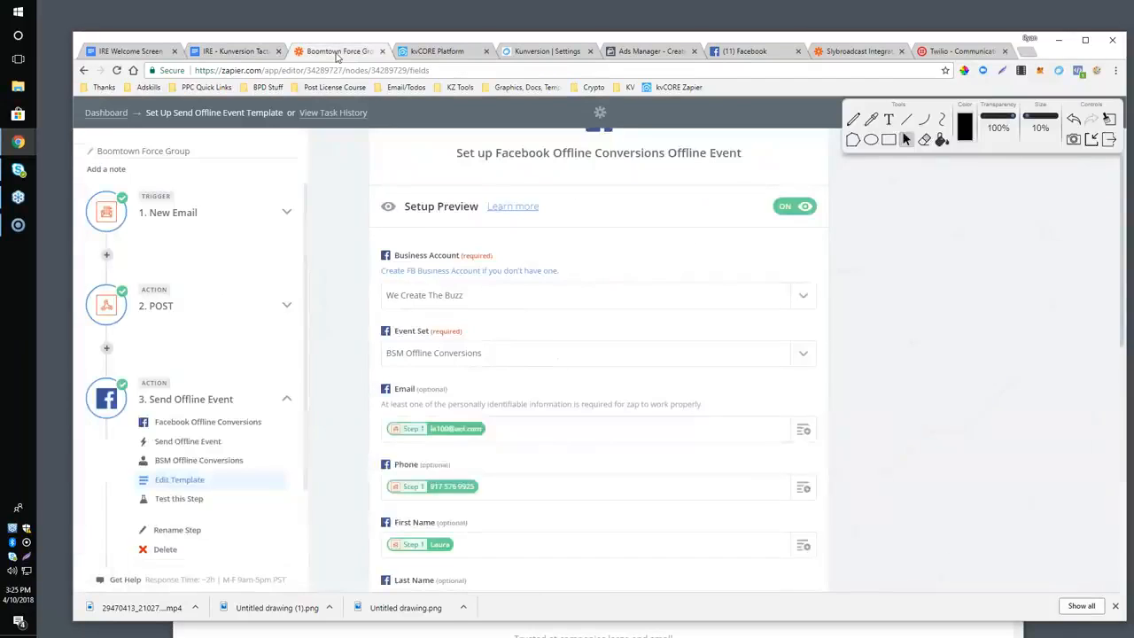
{"action": "scroll", "coordinate": [244, 301], "scroll_direction": "down", "scroll_amount": 1}
{"action": "scroll", "coordinate": [245, 301], "scroll_direction": "up", "scroll_amount": 1}
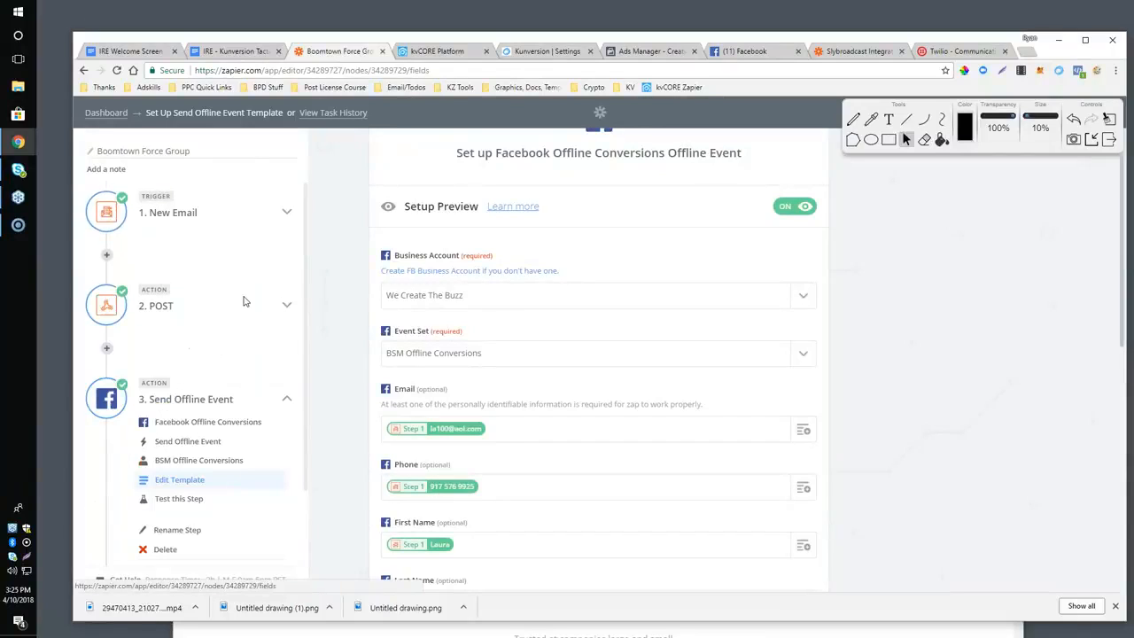
{"action": "left_click", "coordinate": [84, 71]}
{"action": "left_click", "coordinate": [84, 71]}
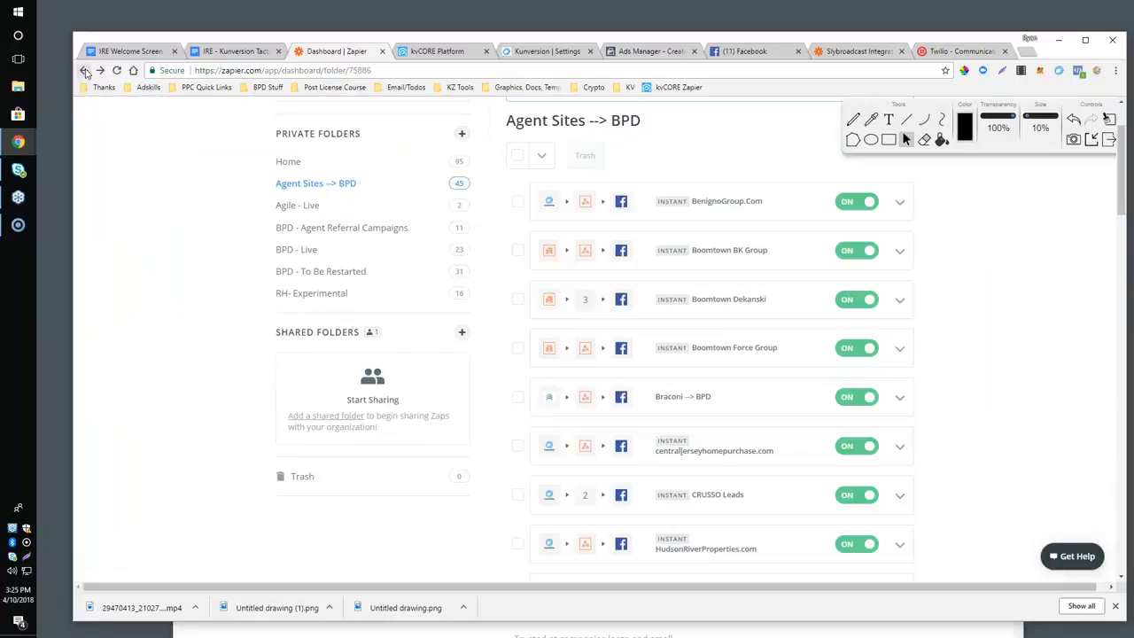
{"action": "left_click", "coordinate": [84, 71]}
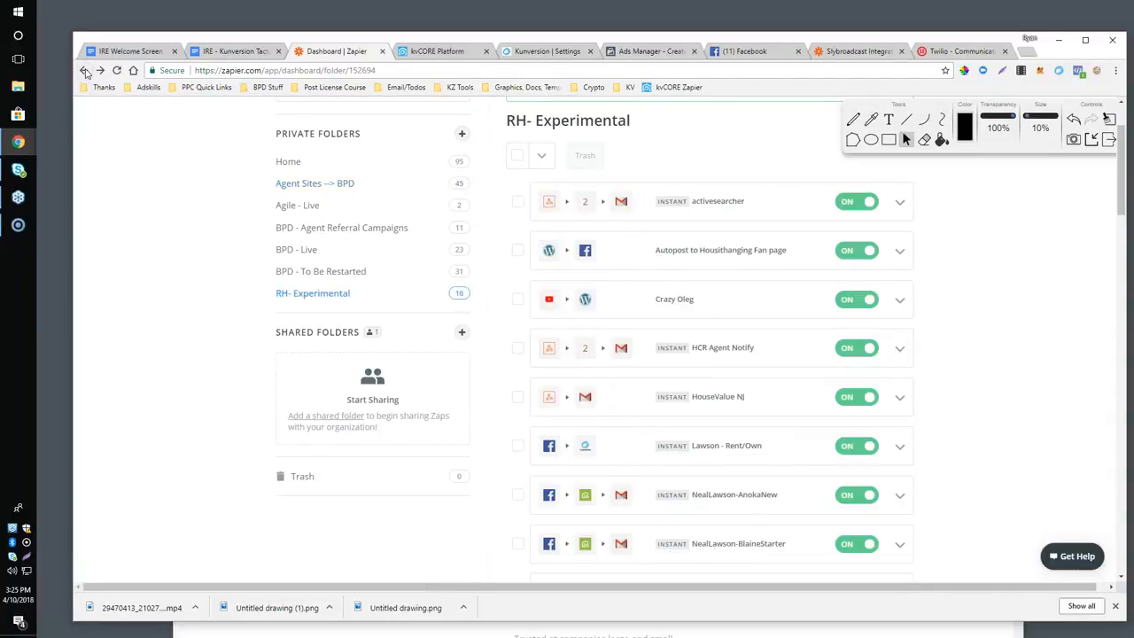
{"action": "left_click", "coordinate": [699, 203]}
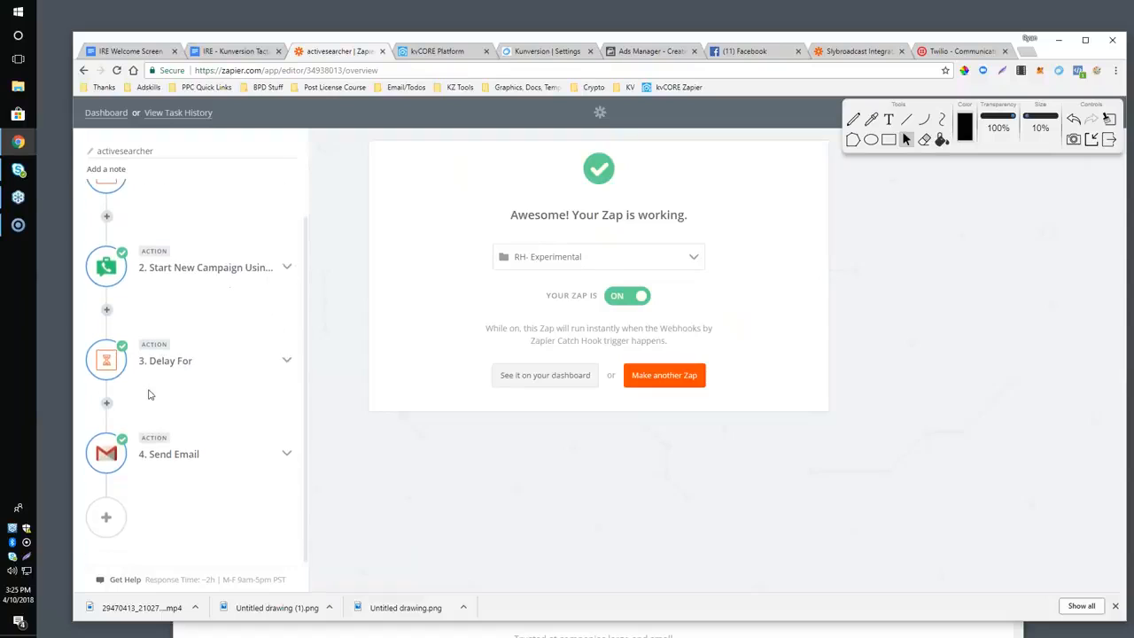
Open the template of the activesearcher zap's Delay For step to show its delay value and unit.
{"action": "left_click", "coordinate": [165, 361]}
{"action": "left_click", "coordinate": [177, 285]}
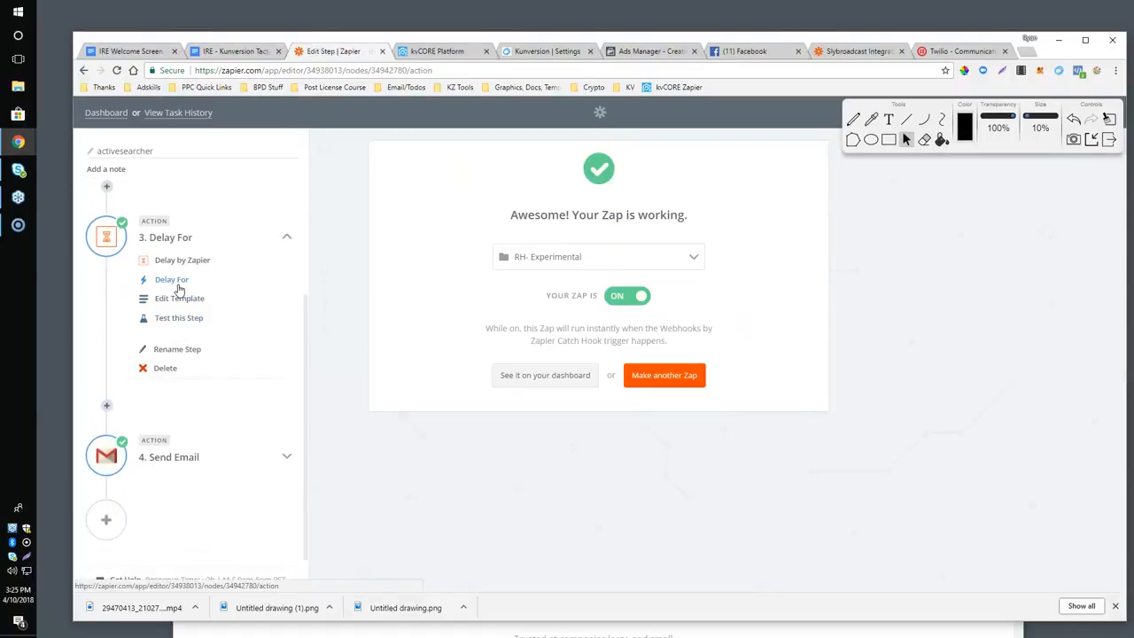
{"action": "left_click", "coordinate": [794, 445]}
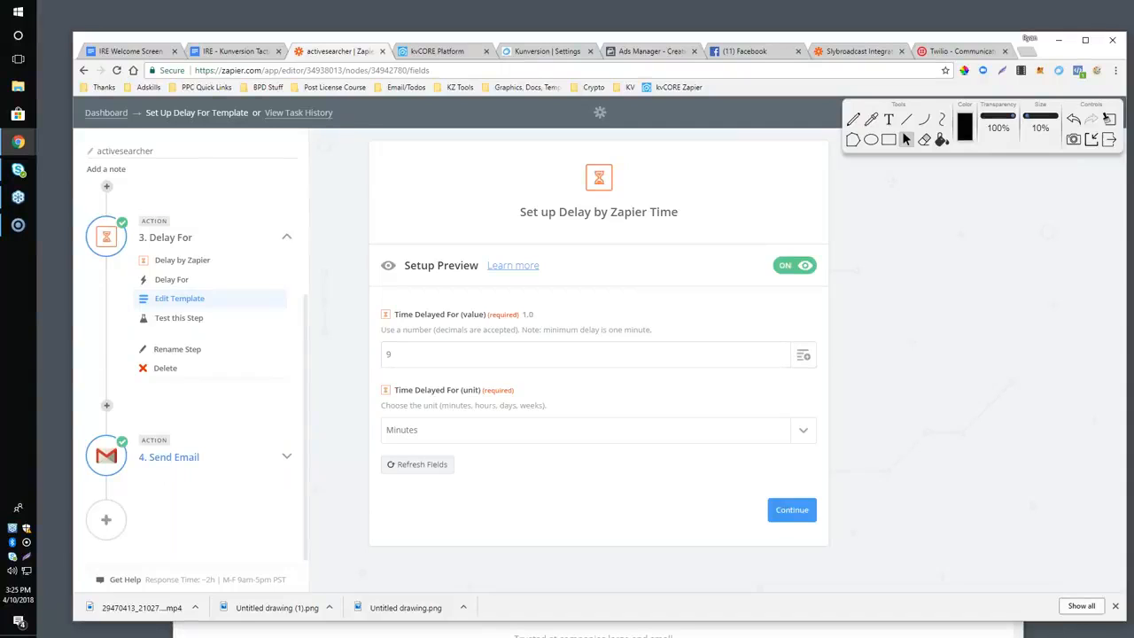
Add a new action step after Send Email using the Delay by Zapier app.
{"action": "scroll", "coordinate": [168, 462], "scroll_direction": "down", "scroll_amount": 1}
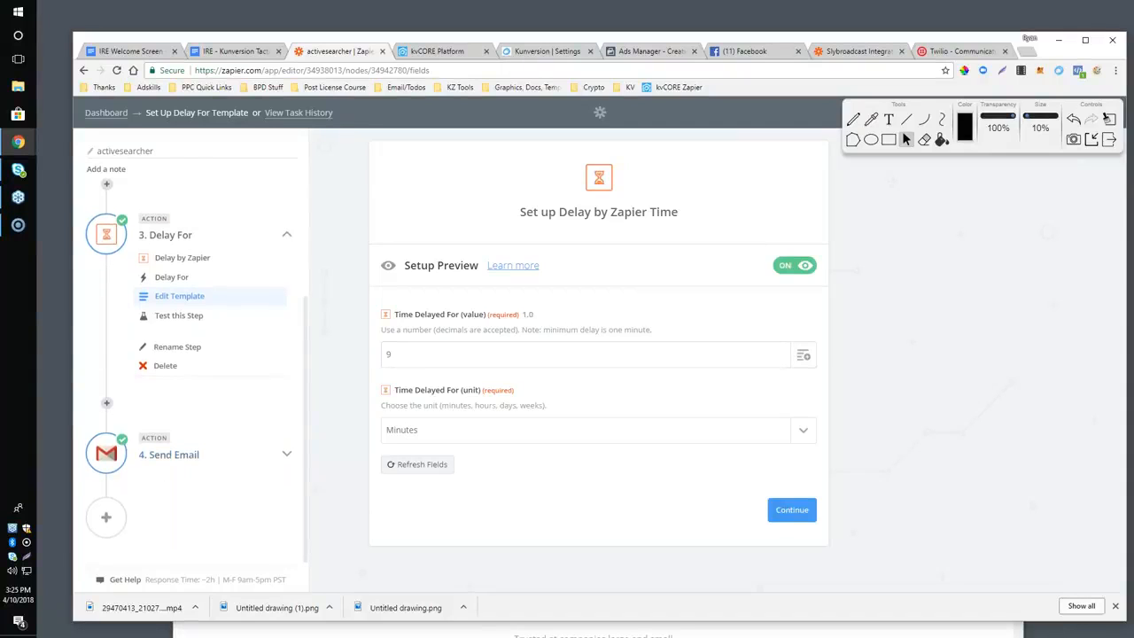
{"action": "left_click", "coordinate": [105, 519]}
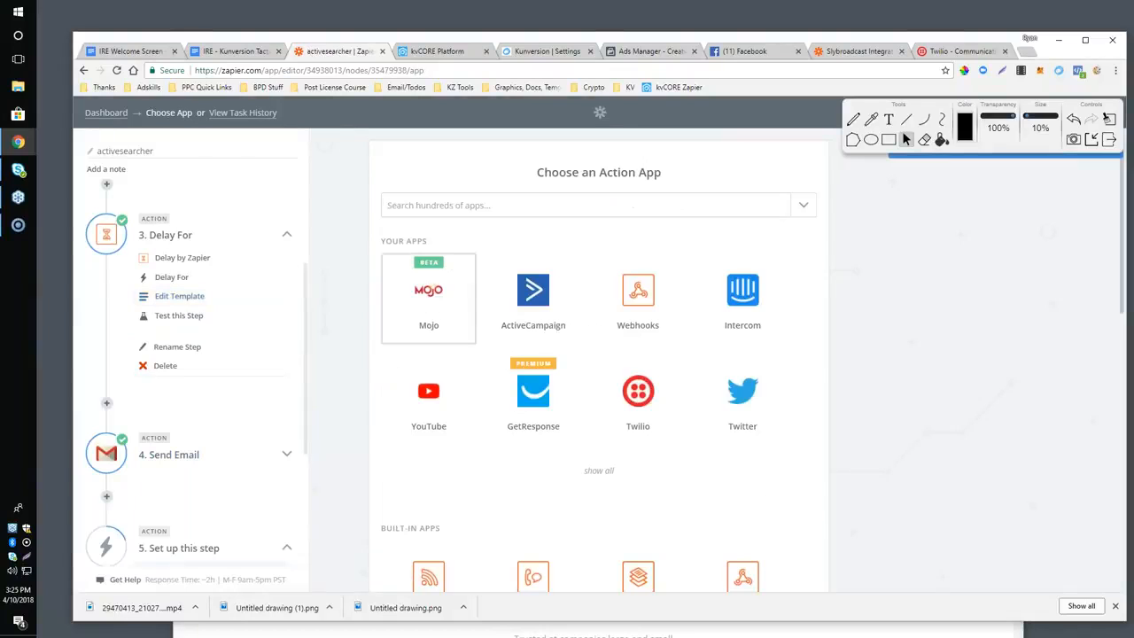
{"action": "left_click", "coordinate": [439, 205]}
{"action": "type", "text": "delay"}
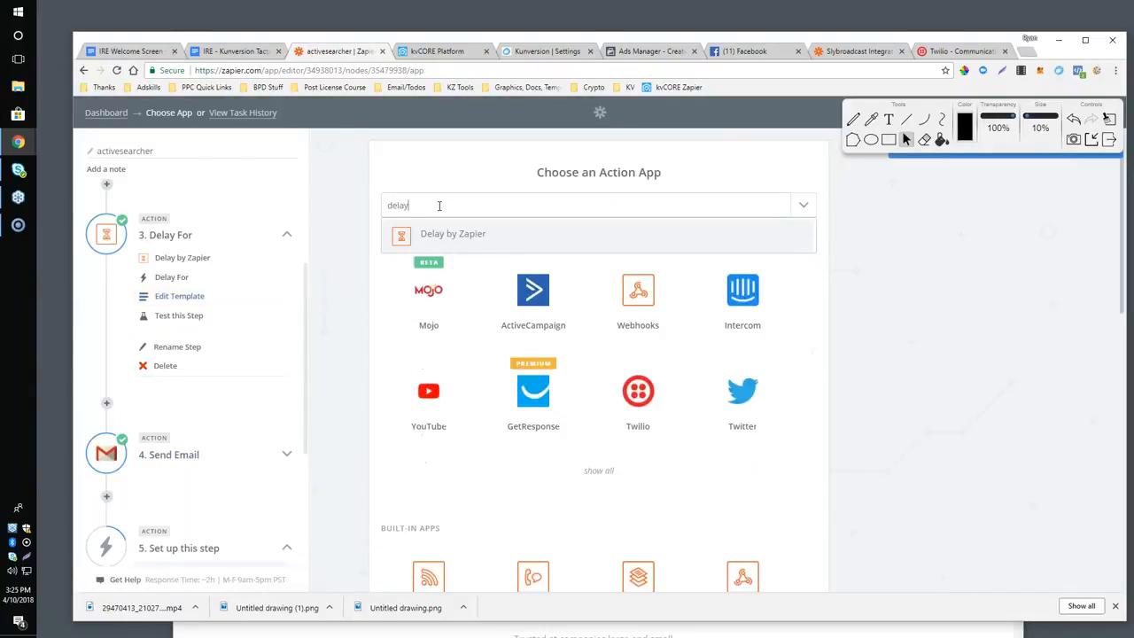
{"action": "left_click", "coordinate": [426, 233]}
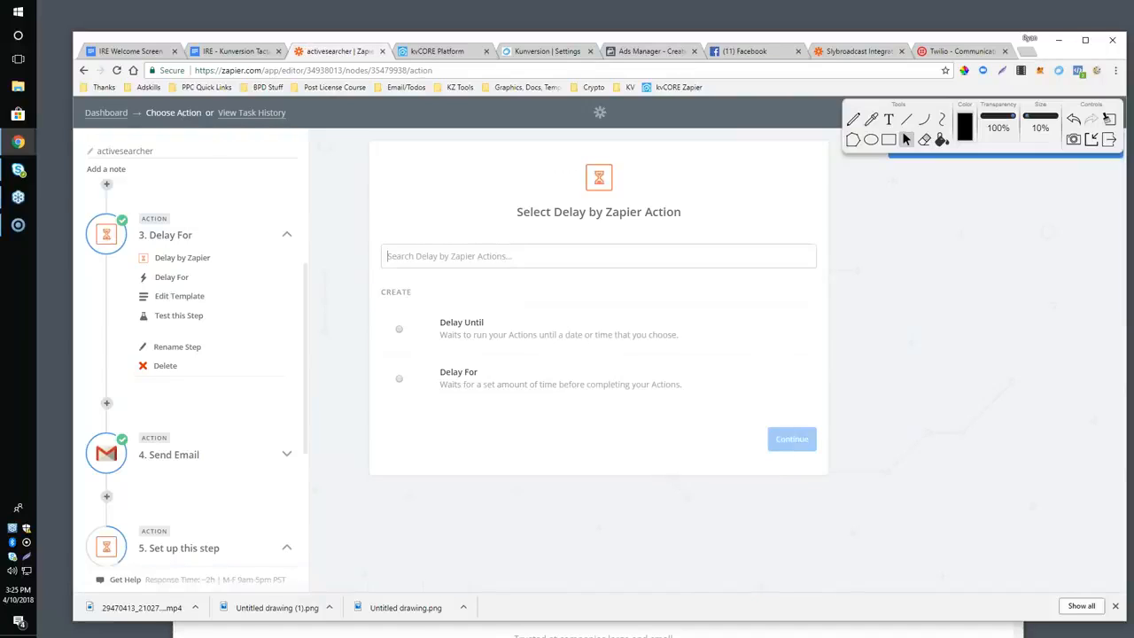
Delete the unfinished Delay by Zapier step at the end of the zap.
{"action": "scroll", "coordinate": [248, 529], "scroll_direction": "down", "scroll_amount": 2}
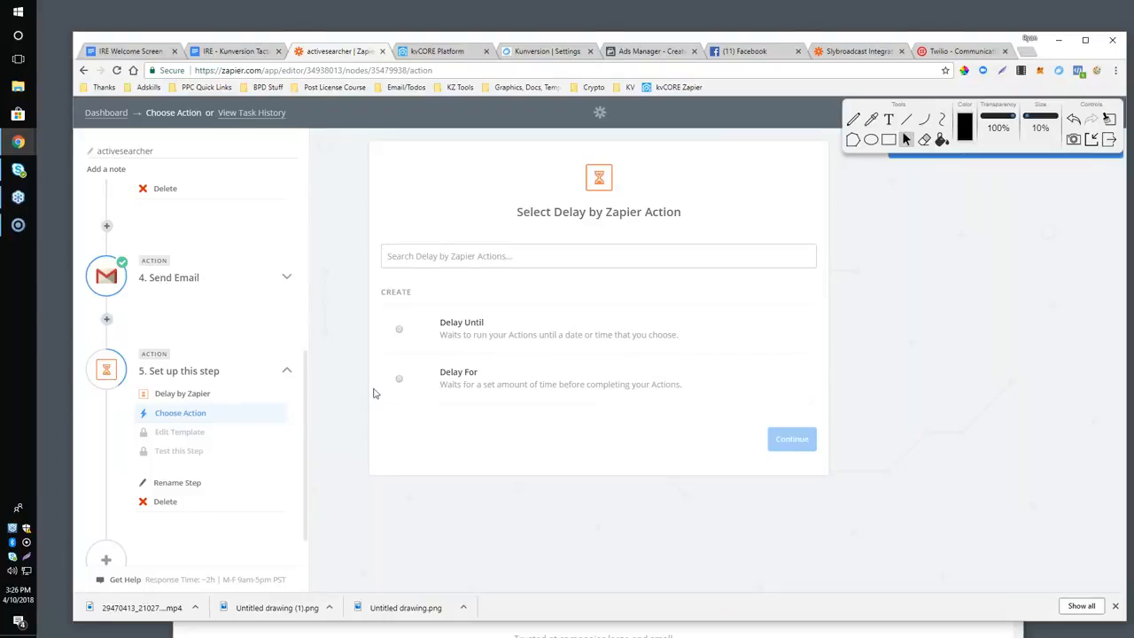
{"action": "left_click", "coordinate": [165, 502]}
{"action": "left_click", "coordinate": [165, 502]}
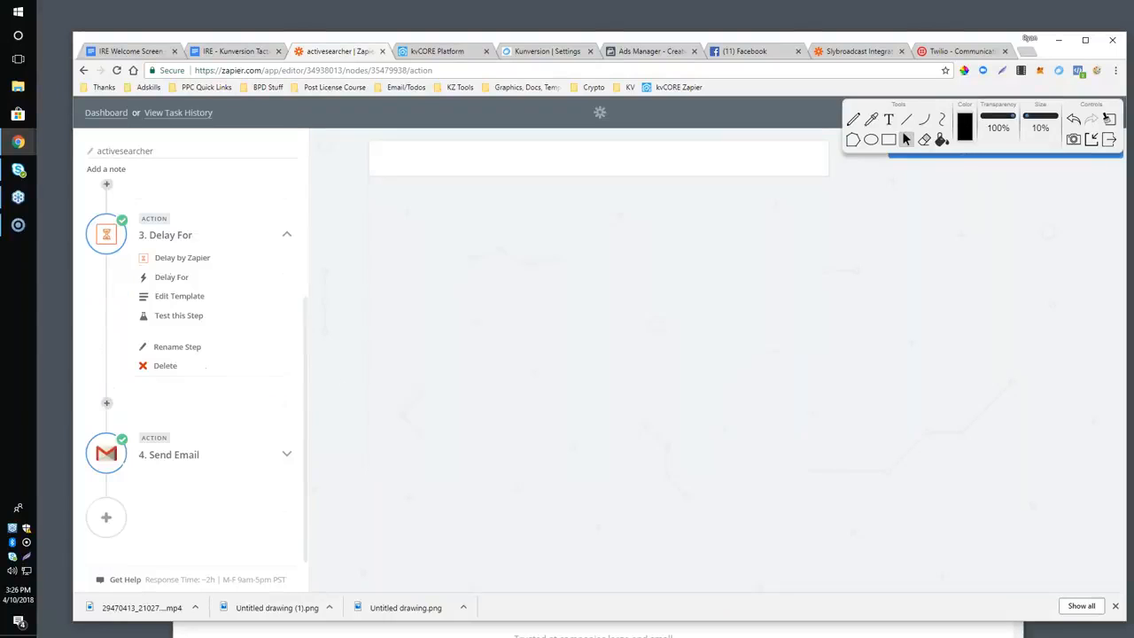
Highlight the Conditionals bullet in the Google Docs outline, and return to the activesearcher zap in Zapier.
{"action": "left_click", "coordinate": [219, 53]}
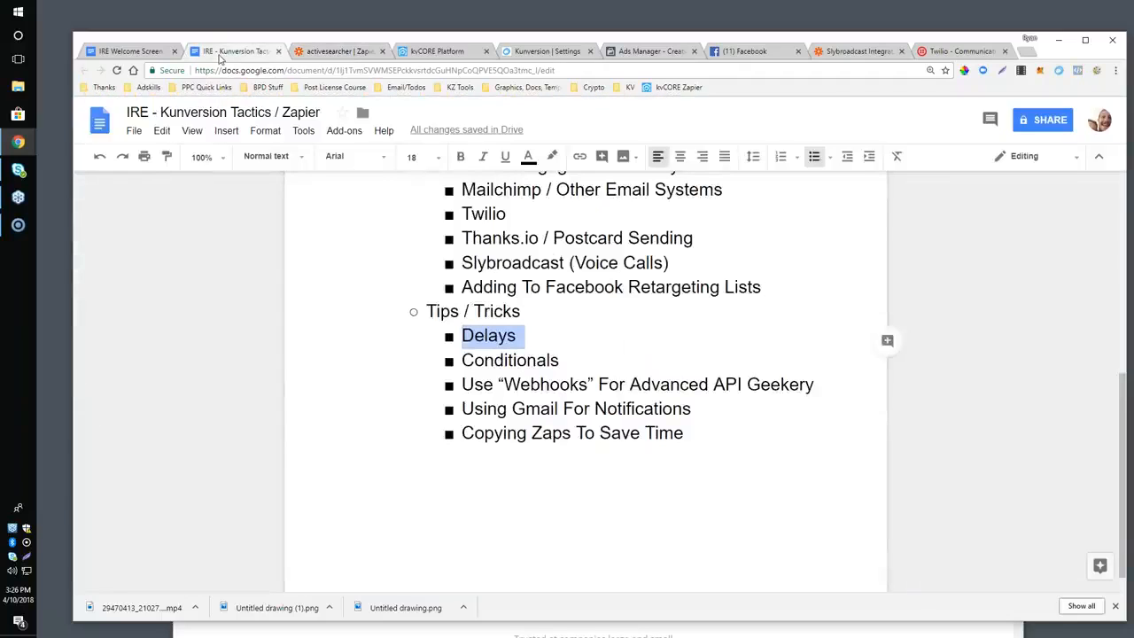
{"action": "left_click_drag", "start_coordinate": [464, 364], "coordinate": [585, 354]}
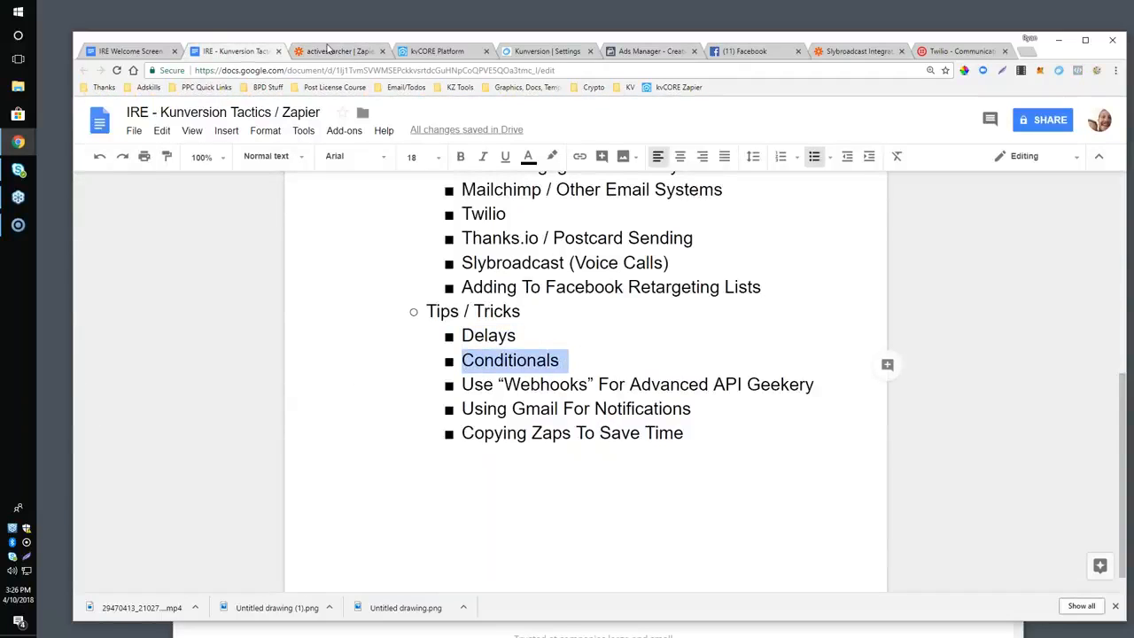
{"action": "left_click", "coordinate": [331, 51]}
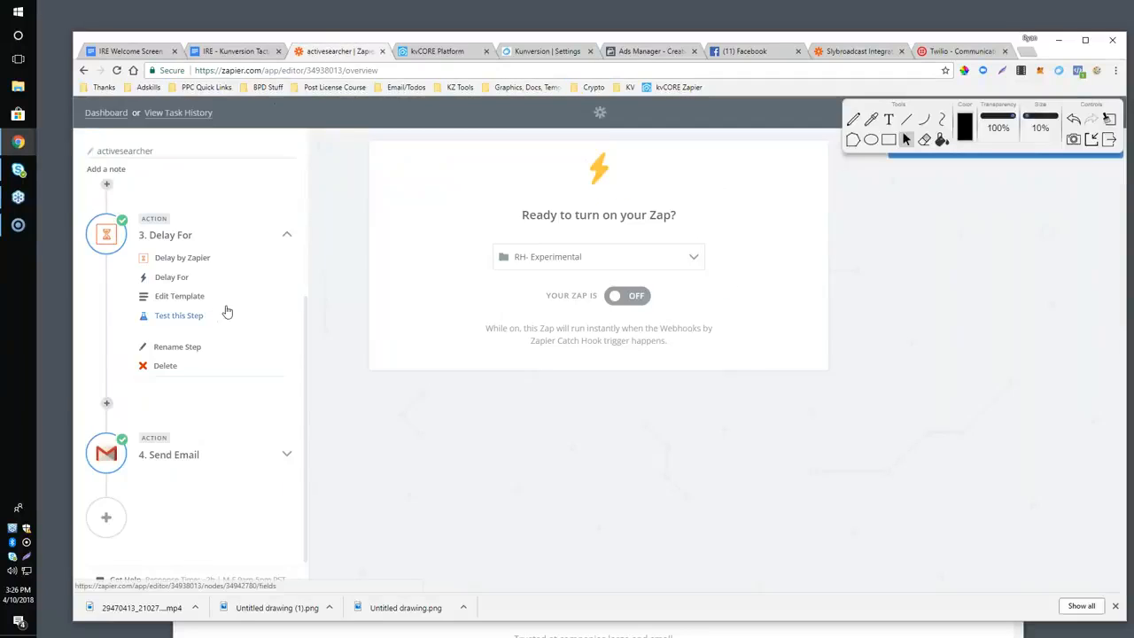
Insert an "Only continue if..." filter between the Delay For and Send Email steps.
{"action": "scroll", "coordinate": [228, 311], "scroll_direction": "up", "scroll_amount": 2}
{"action": "scroll", "coordinate": [227, 310], "scroll_direction": "down", "scroll_amount": 2}
{"action": "left_click", "coordinate": [106, 404]}
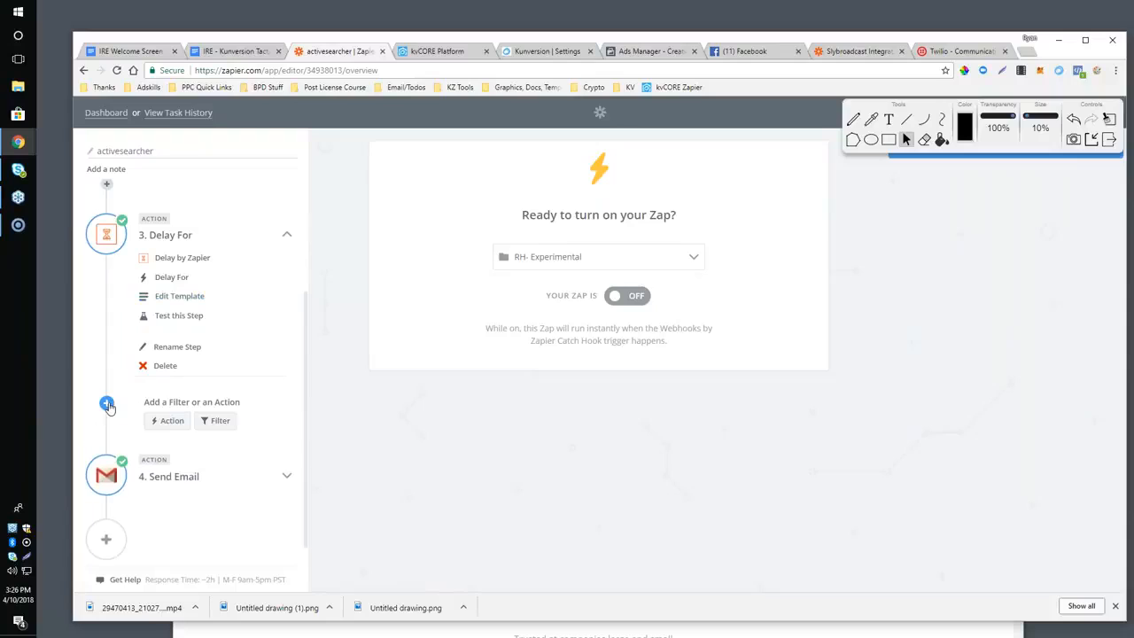
{"action": "left_click", "coordinate": [219, 422]}
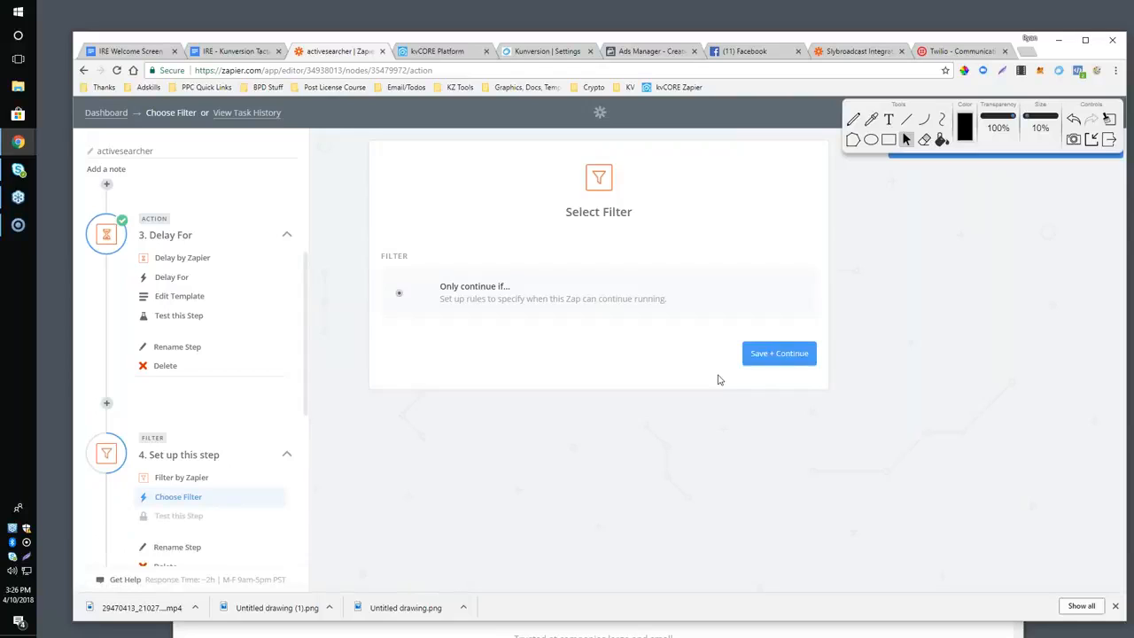
{"action": "left_click", "coordinate": [764, 360]}
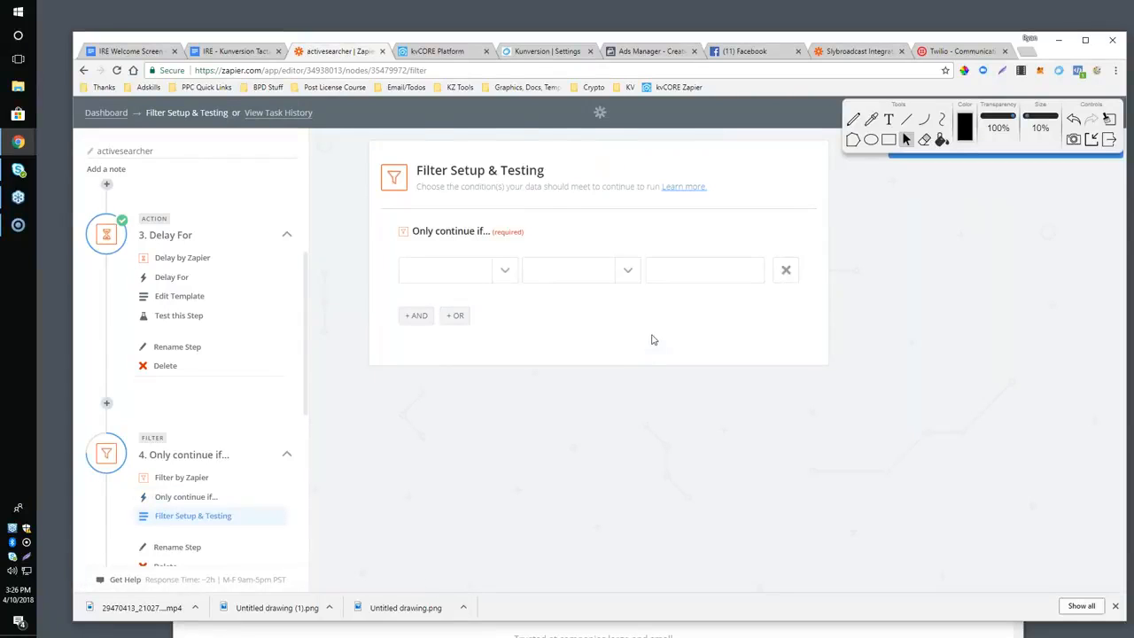
Set the filter rule's field to Email from the Catch Hook step and open its list of conditions.
{"action": "left_click", "coordinate": [467, 277]}
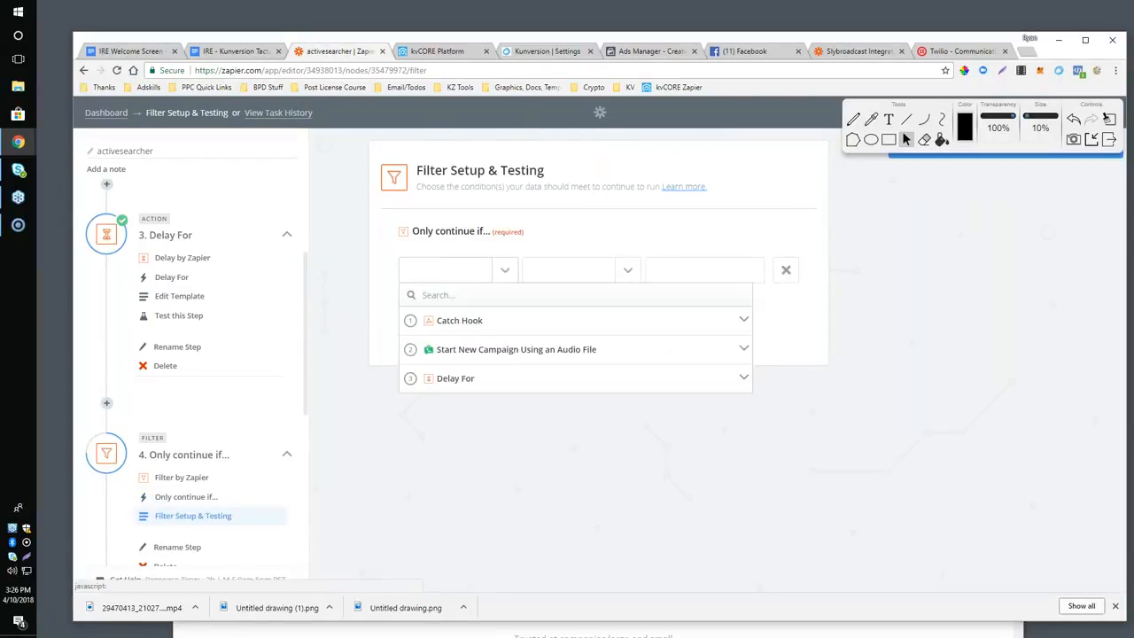
{"action": "left_click", "coordinate": [470, 330]}
{"action": "left_click", "coordinate": [422, 349]}
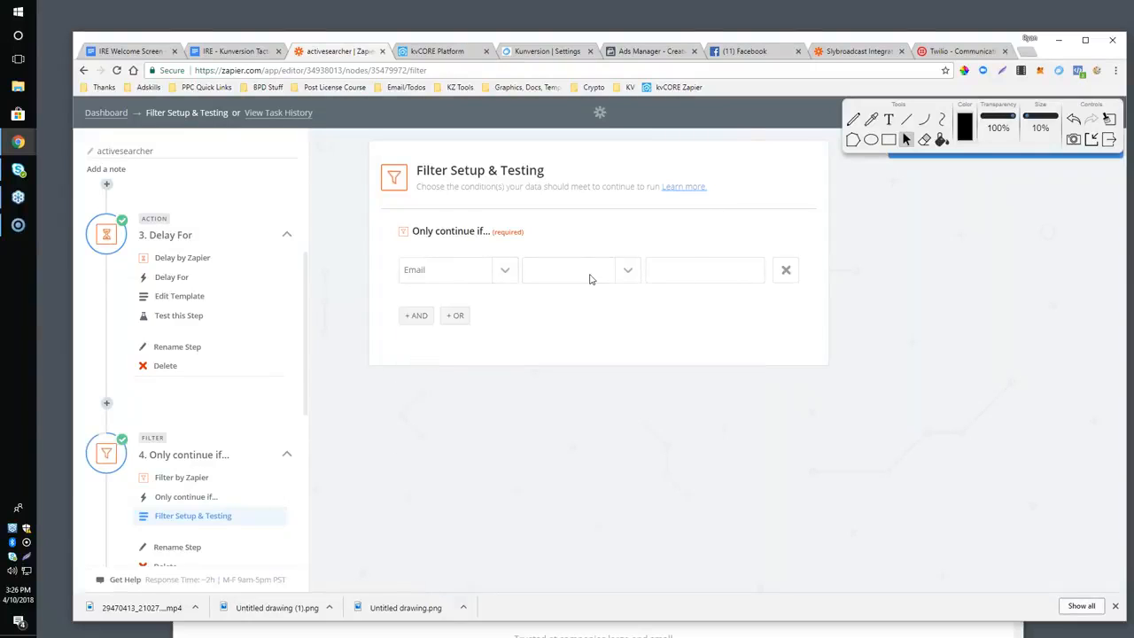
{"action": "left_click", "coordinate": [589, 280]}
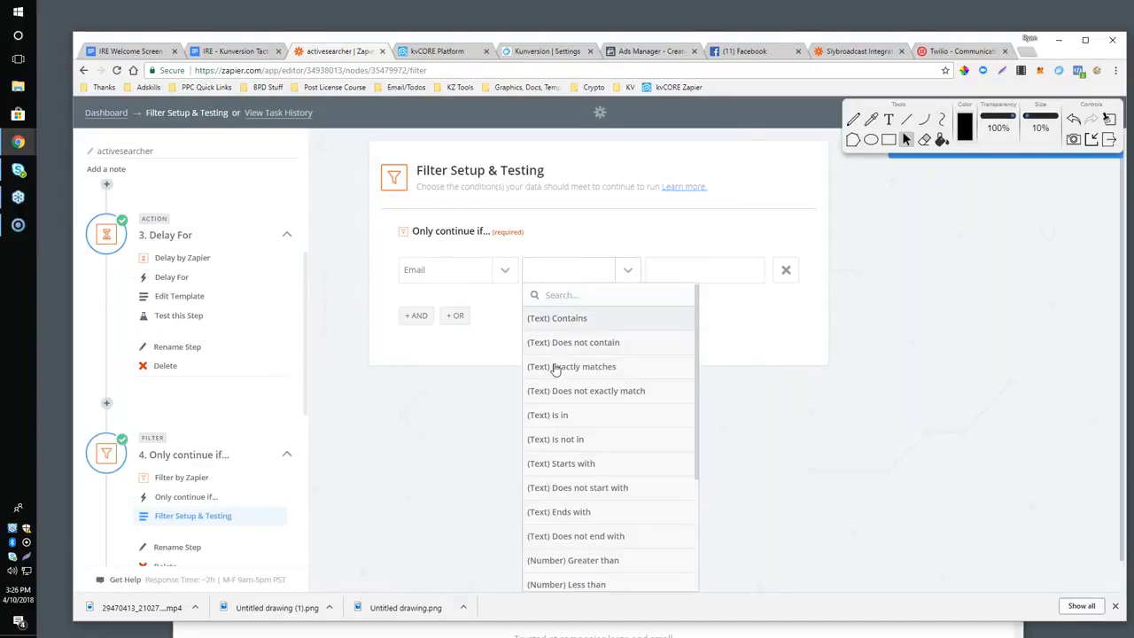
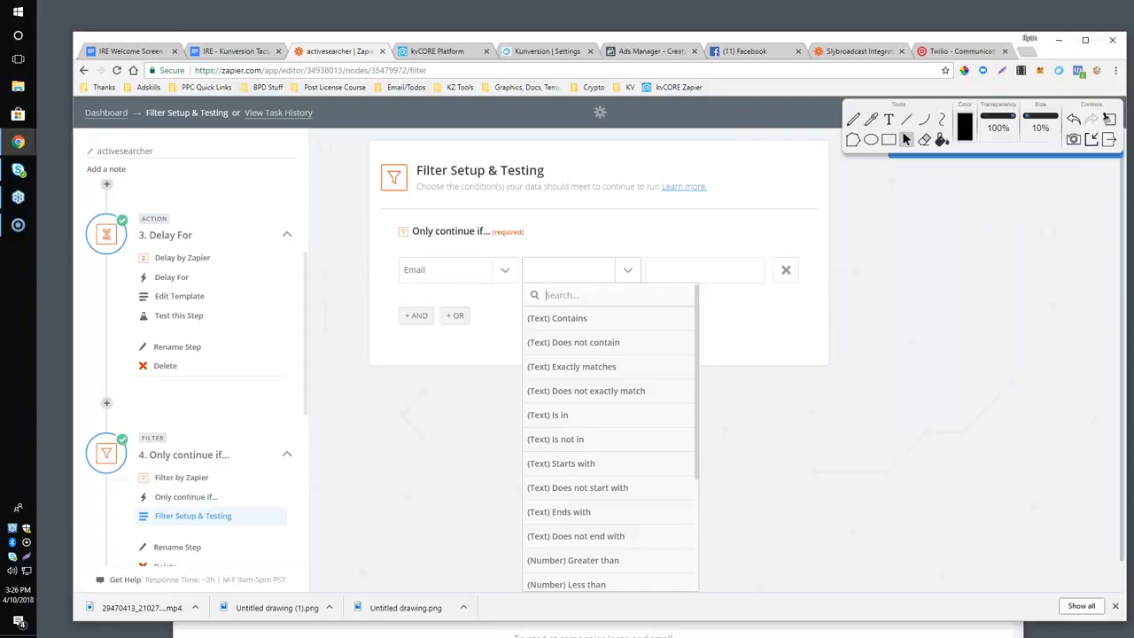
Set the filter rule's condition to (Text) Does not exactly match.
{"action": "left_click", "coordinate": [580, 393]}
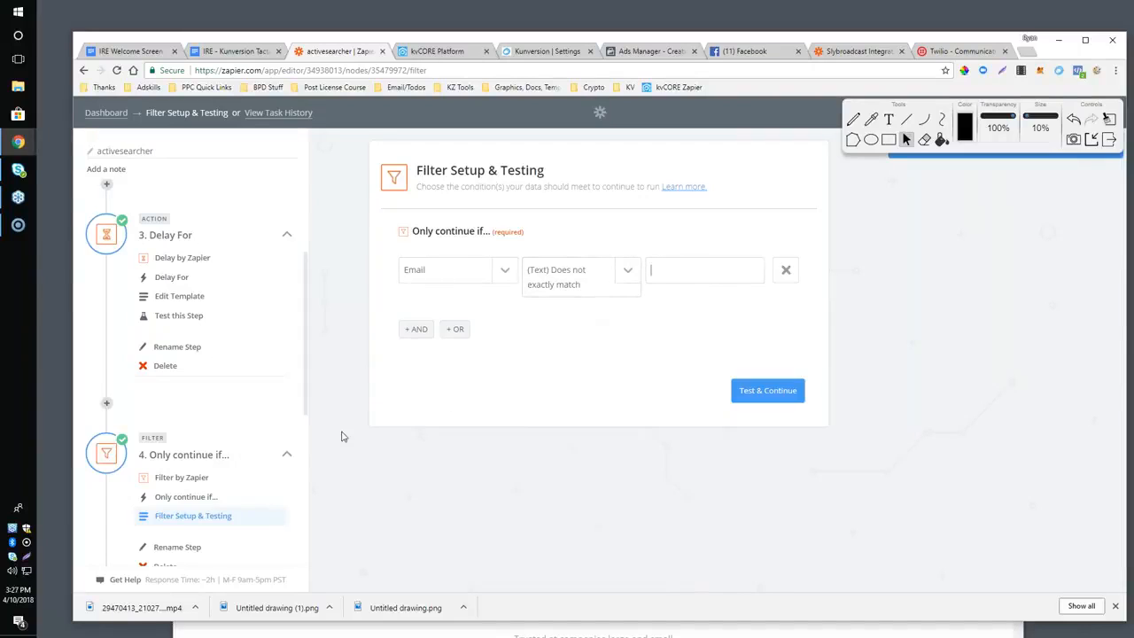
Highlight the Use “Webhooks” For Advanced API Geekery bullet in the Google Docs outline, and clear the selection.
{"action": "left_click", "coordinate": [235, 52]}
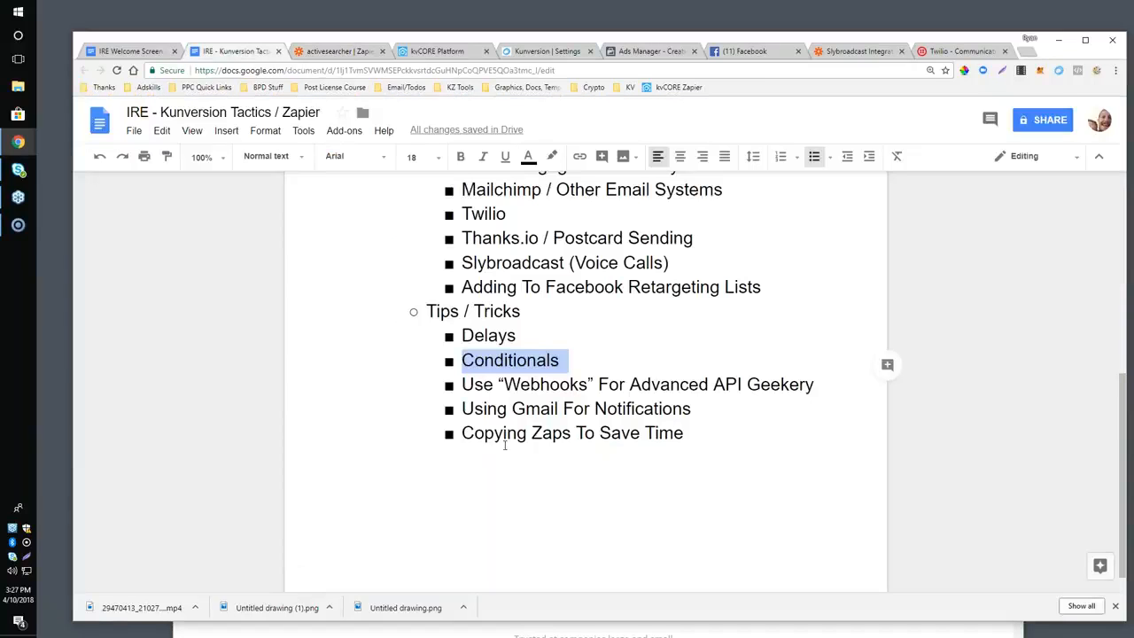
{"action": "left_click", "coordinate": [514, 410]}
{"action": "left_click", "coordinate": [464, 385]}
{"action": "left_click_drag", "start_coordinate": [541, 382], "coordinate": [821, 378]}
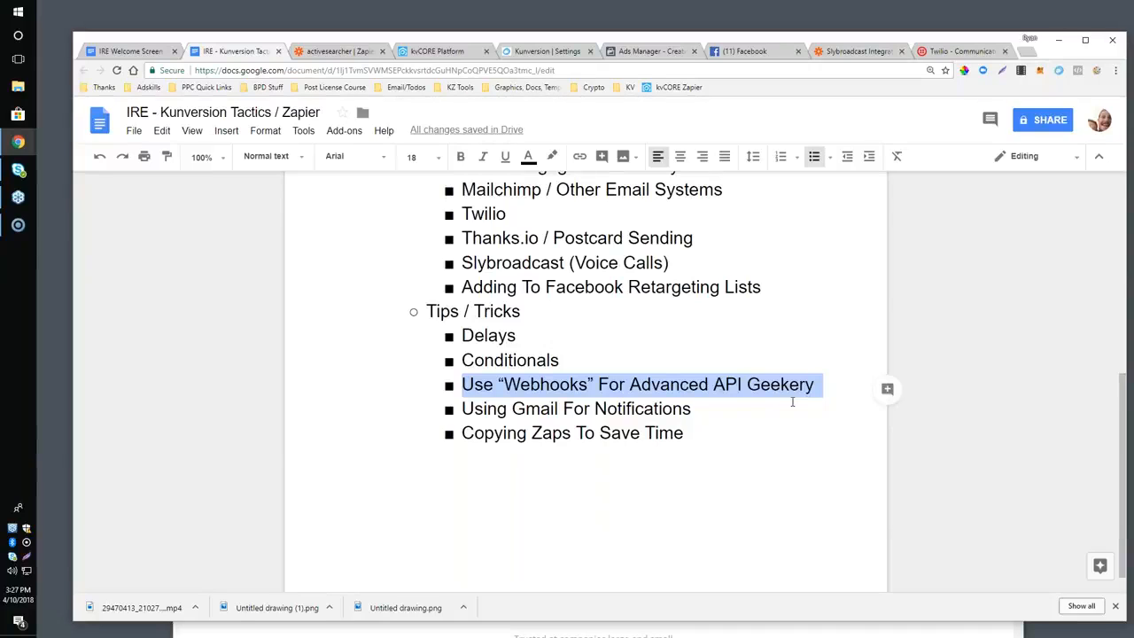
{"action": "left_click", "coordinate": [739, 401]}
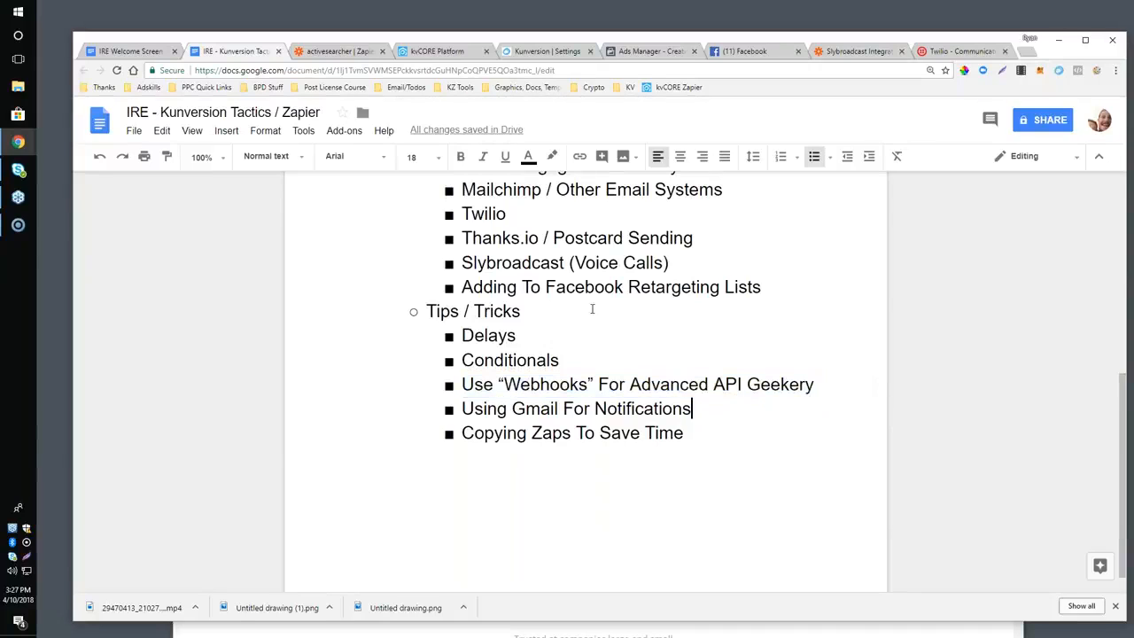
Switch back to Zapier and leave the activesearcher zap for the dashboard.
{"action": "left_click", "coordinate": [311, 51]}
{"action": "left_click", "coordinate": [107, 113]}
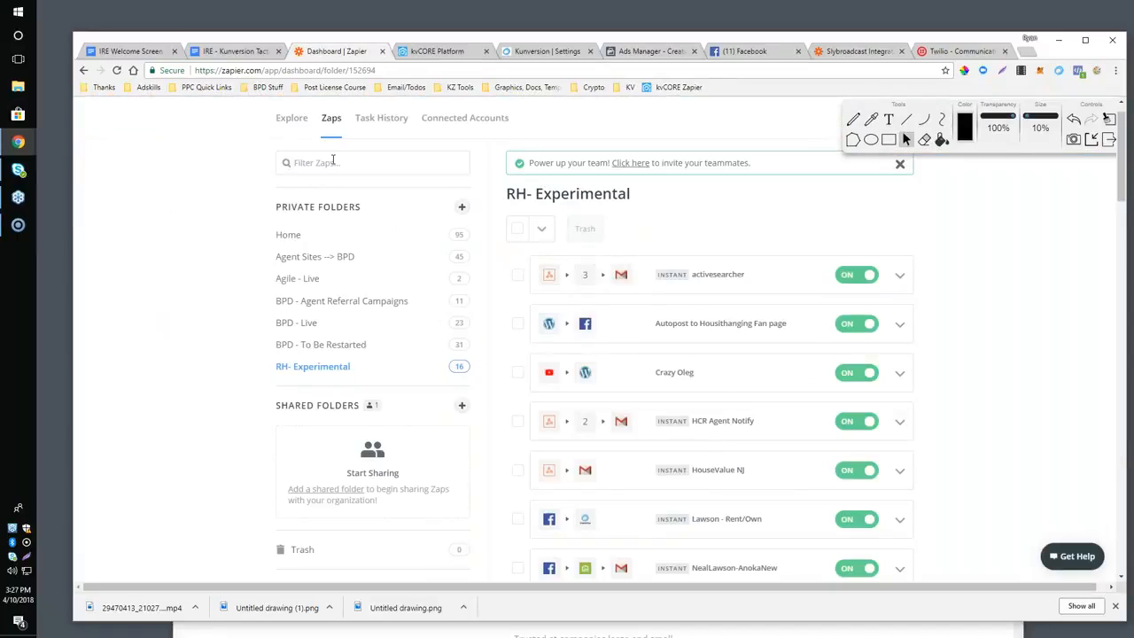
{"action": "left_click", "coordinate": [332, 161]}
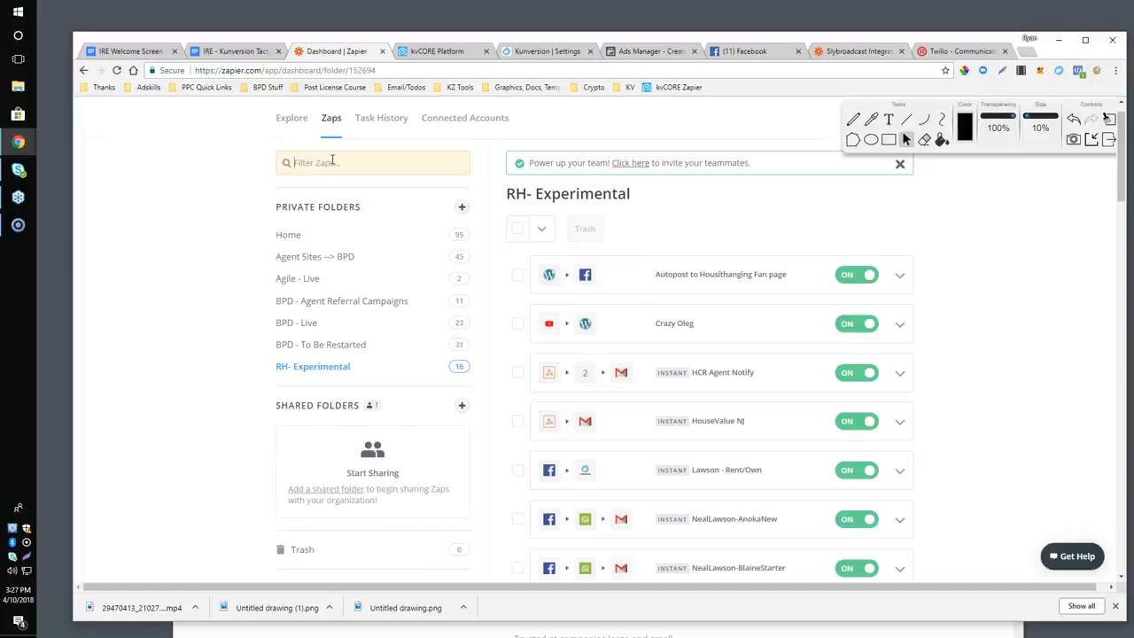
{"action": "type", "text": "webi"}
{"action": "key", "text": "BackSpace"}
{"action": "key", "text": "BackSpace"}
{"action": "key", "text": "BackSpace"}
{"action": "key", "text": "BackSpace"}
{"action": "scroll", "coordinate": [617, 297], "scroll_direction": "down", "scroll_amount": 1}
{"action": "scroll", "coordinate": [617, 297], "scroll_direction": "up", "scroll_amount": 2}
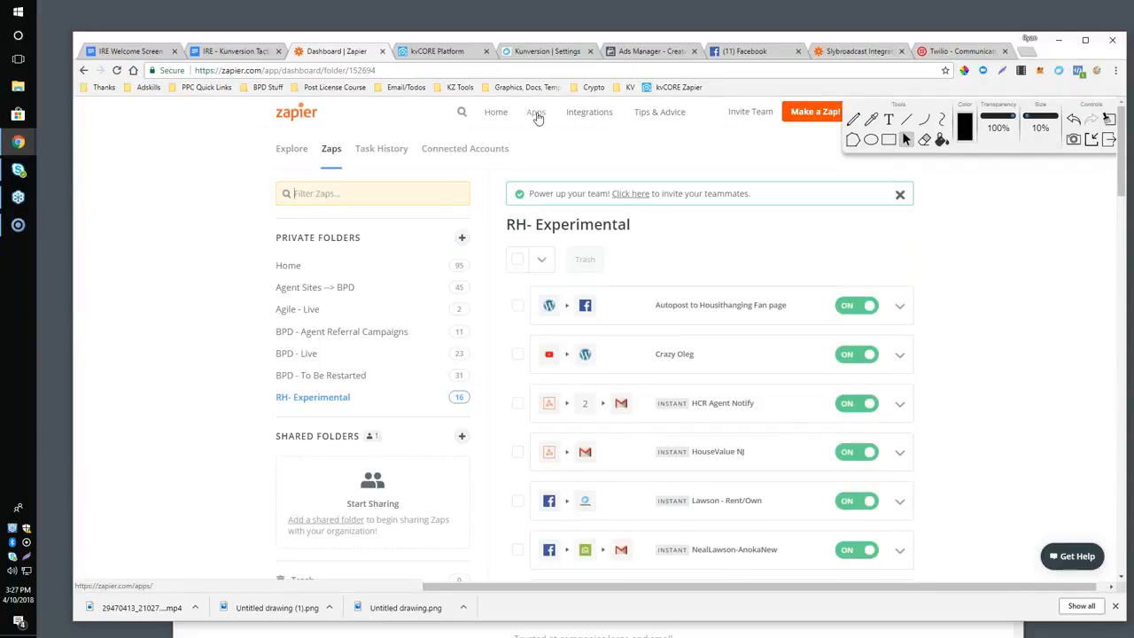
Make a new zap with Webhooks by Zapier as the trigger app, and select Catch Hook as its trigger.
{"action": "left_click", "coordinate": [812, 122]}
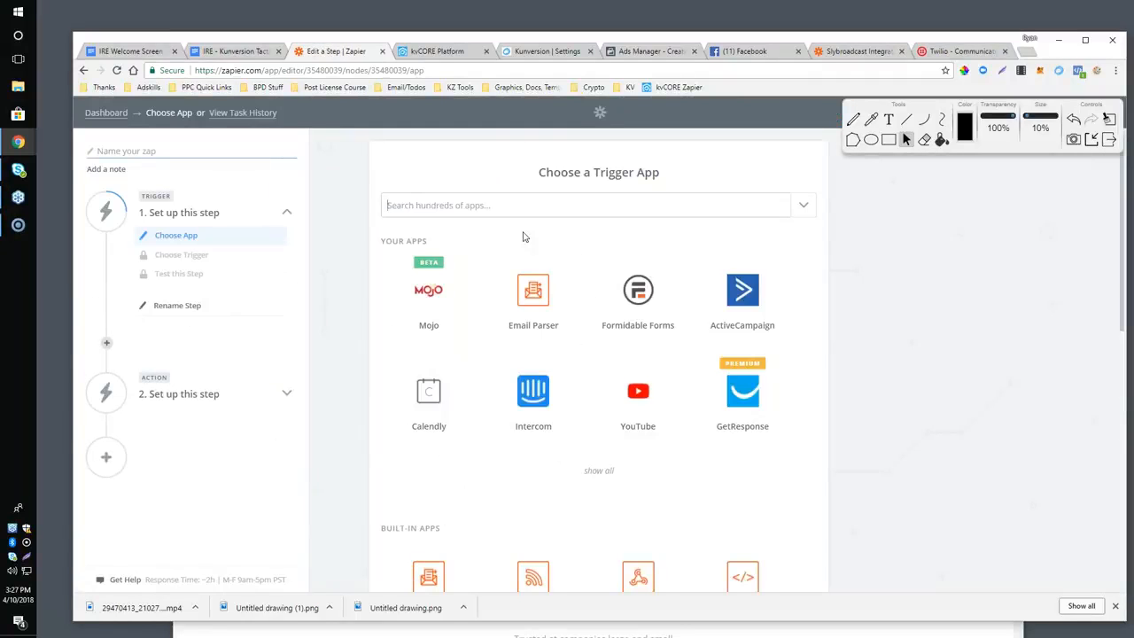
{"action": "type", "text": "webhook"}
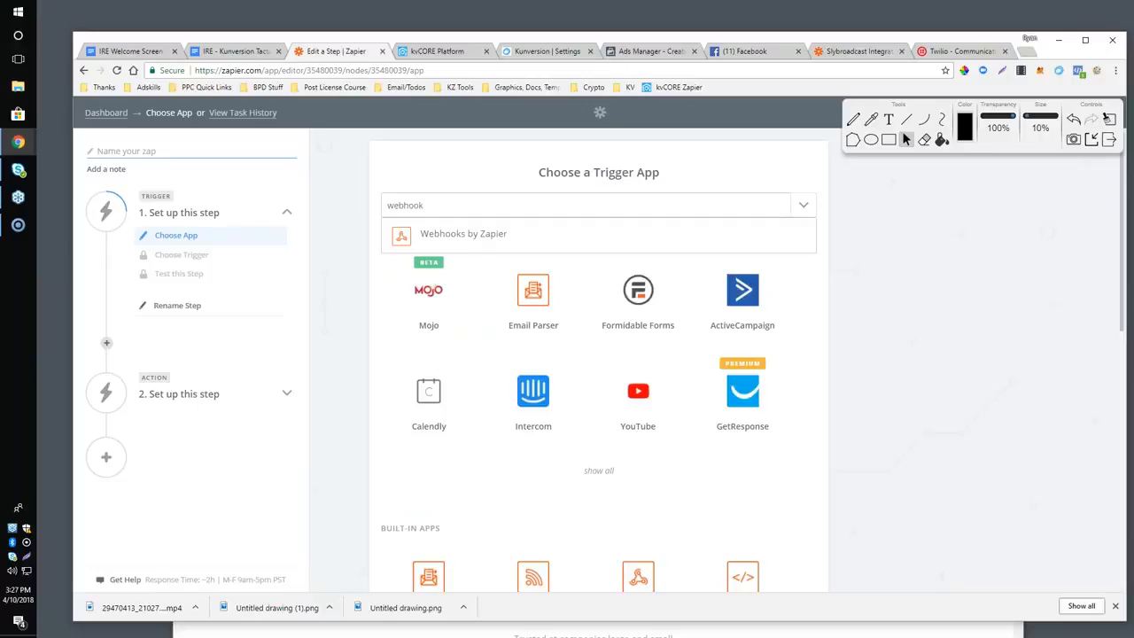
{"action": "key", "text": "Return"}
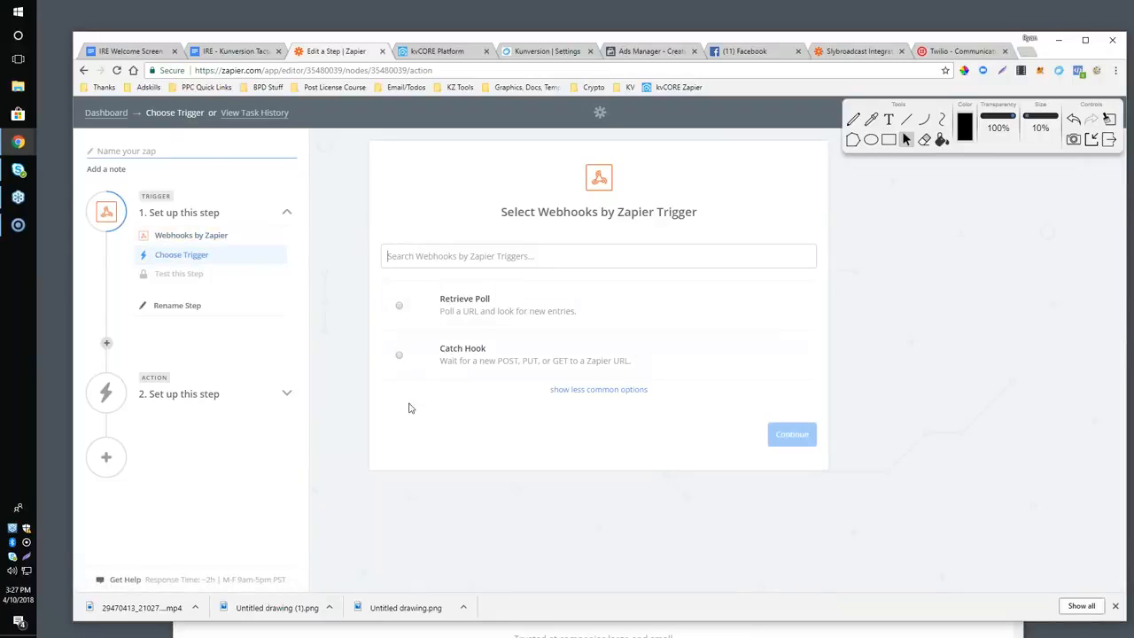
{"action": "left_click", "coordinate": [398, 355]}
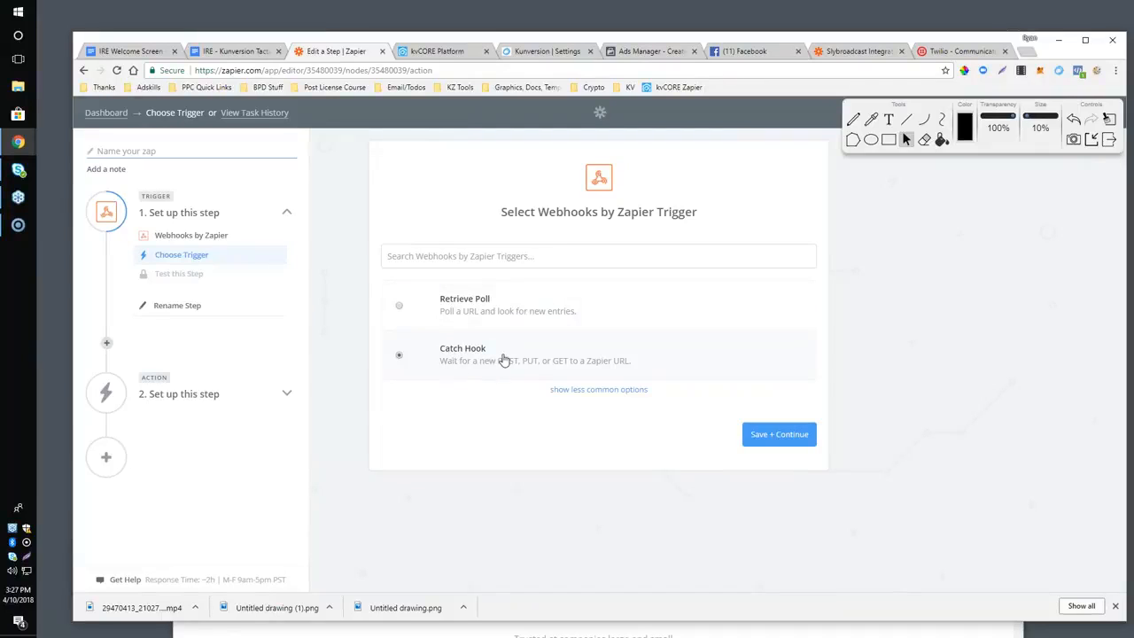
Highlight the Using Gmail For Notifications bullet under Tips / Tricks in the Google Docs outline.
{"action": "left_click", "coordinate": [226, 51]}
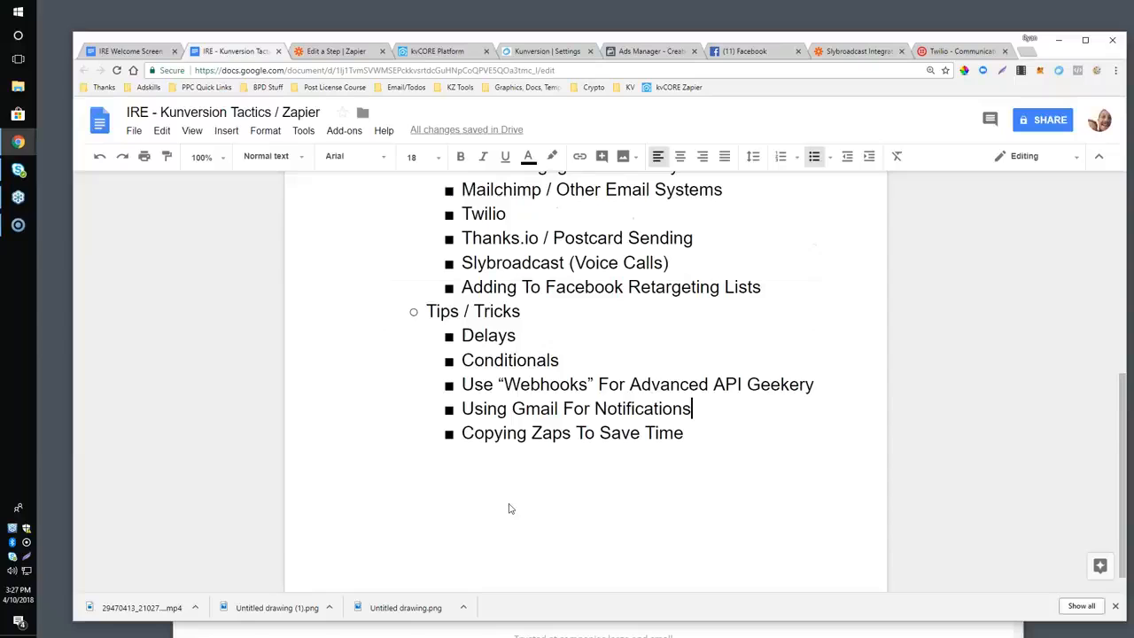
{"action": "scroll", "coordinate": [507, 504], "scroll_direction": "down", "scroll_amount": 1}
{"action": "scroll", "coordinate": [553, 370], "scroll_direction": "down", "scroll_amount": 1}
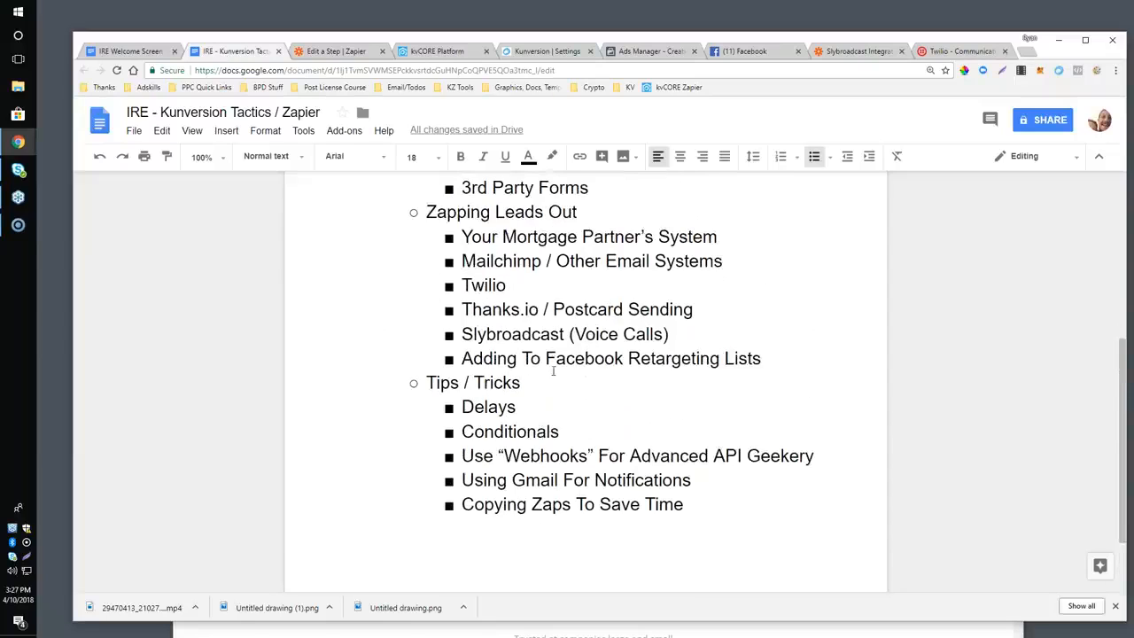
{"action": "mouse_move", "coordinate": [475, 442]}
{"action": "left_mouse_down"}
{"action": "mouse_move", "coordinate": [710, 448]}
{"action": "mouse_move", "coordinate": [459, 440]}
{"action": "left_mouse_up"}
{"action": "left_click", "coordinate": [674, 441]}
Open the HCR Agent Notify zap from Zapier's RH- Experimental folder and review the test sample of its Gmail Send Email step.
{"action": "left_click", "coordinate": [330, 53]}
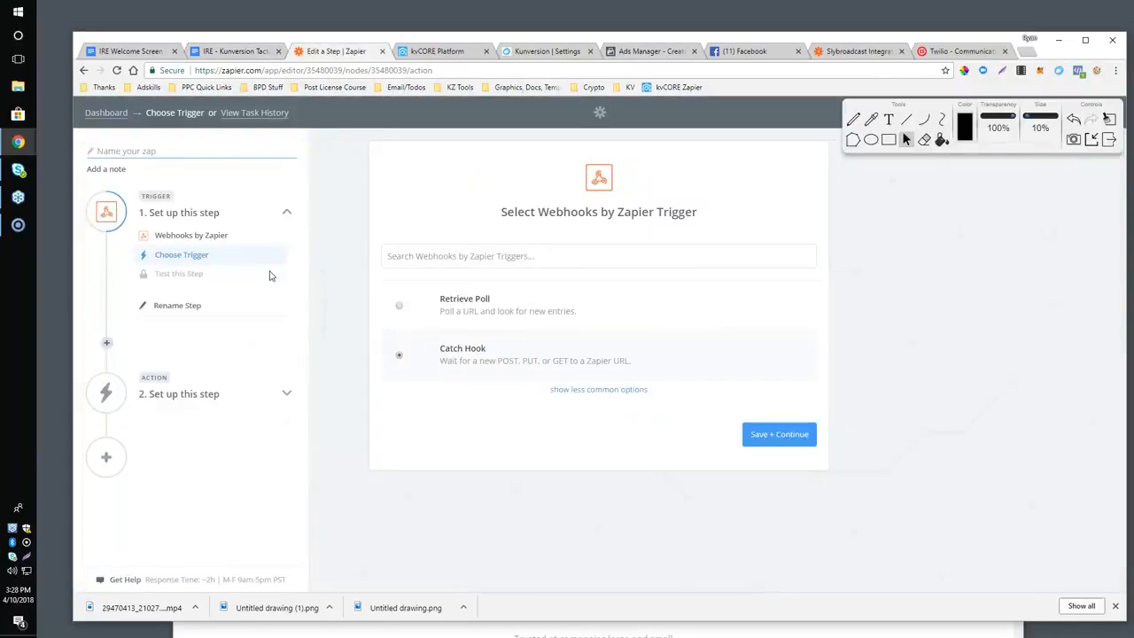
{"action": "left_click", "coordinate": [105, 113]}
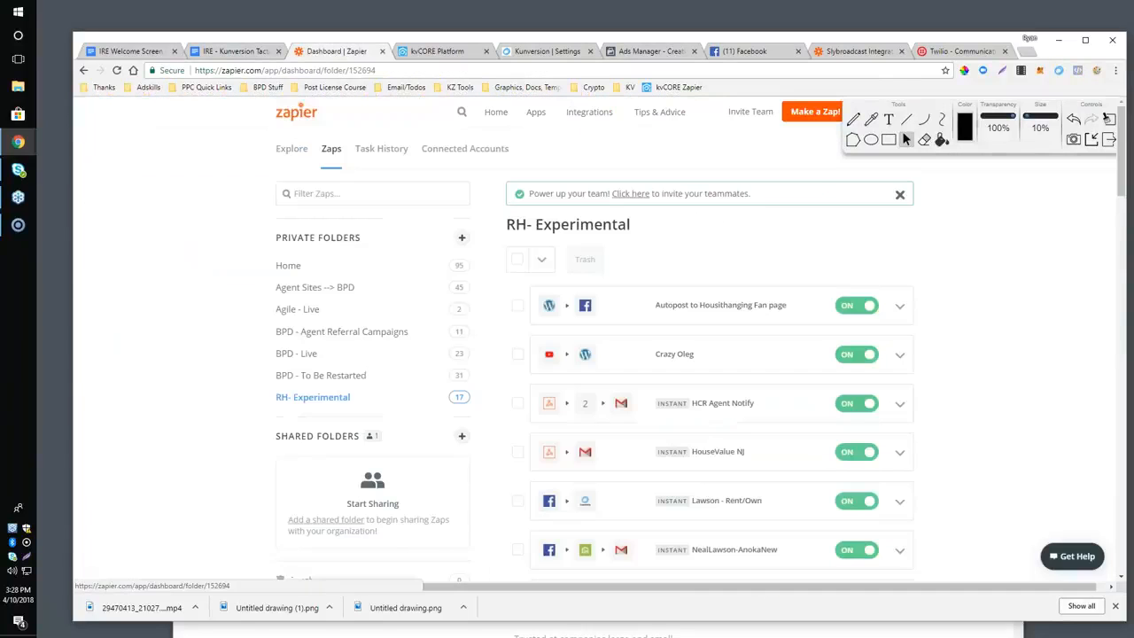
{"action": "scroll", "coordinate": [535, 363], "scroll_direction": "down", "scroll_amount": 2}
{"action": "scroll", "coordinate": [535, 363], "scroll_direction": "up", "scroll_amount": 3}
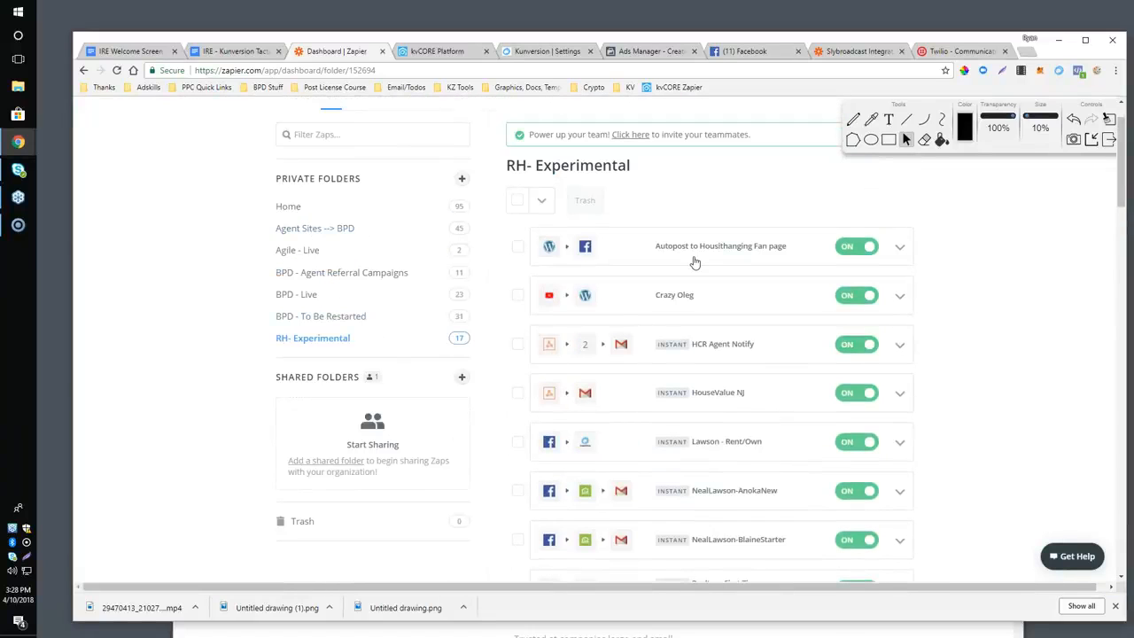
{"action": "left_click", "coordinate": [695, 261]}
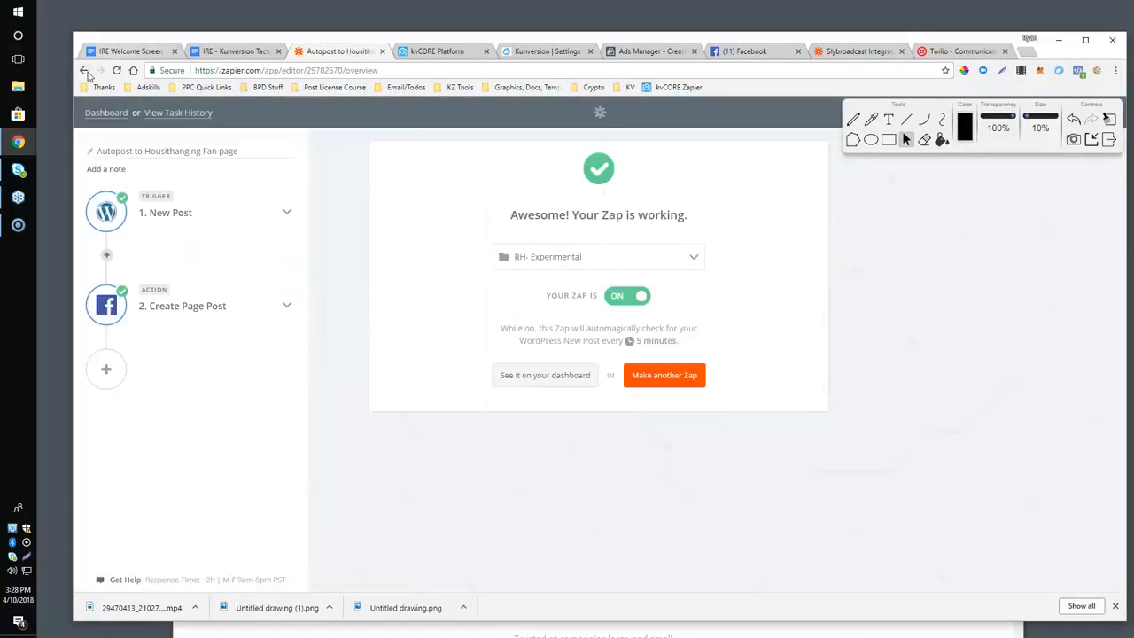
{"action": "left_click", "coordinate": [84, 71]}
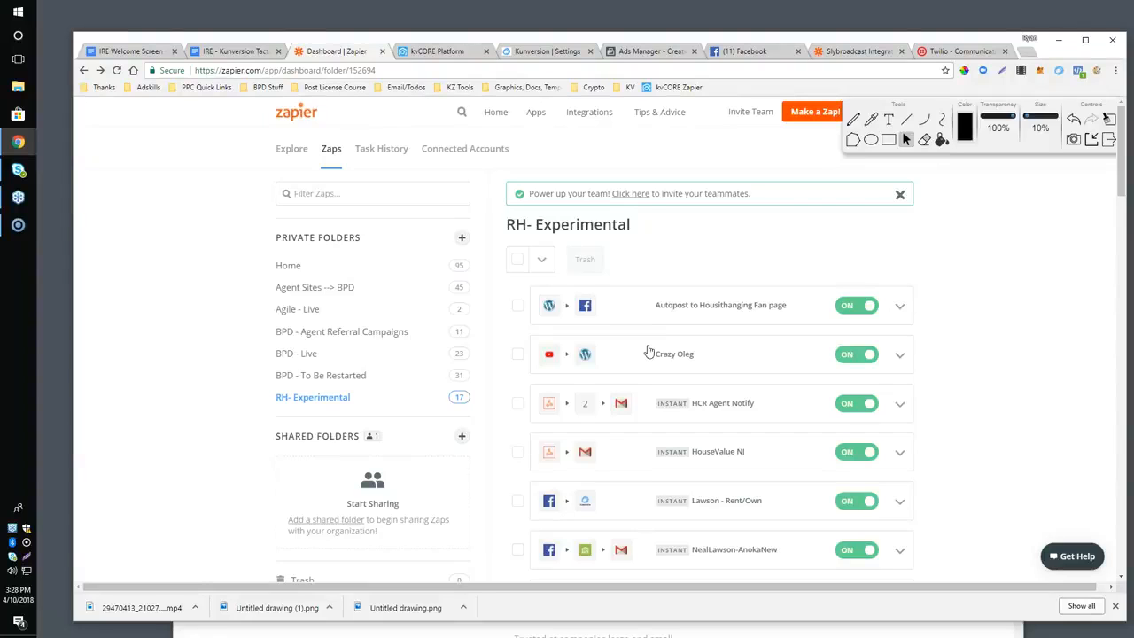
{"action": "left_click", "coordinate": [649, 406]}
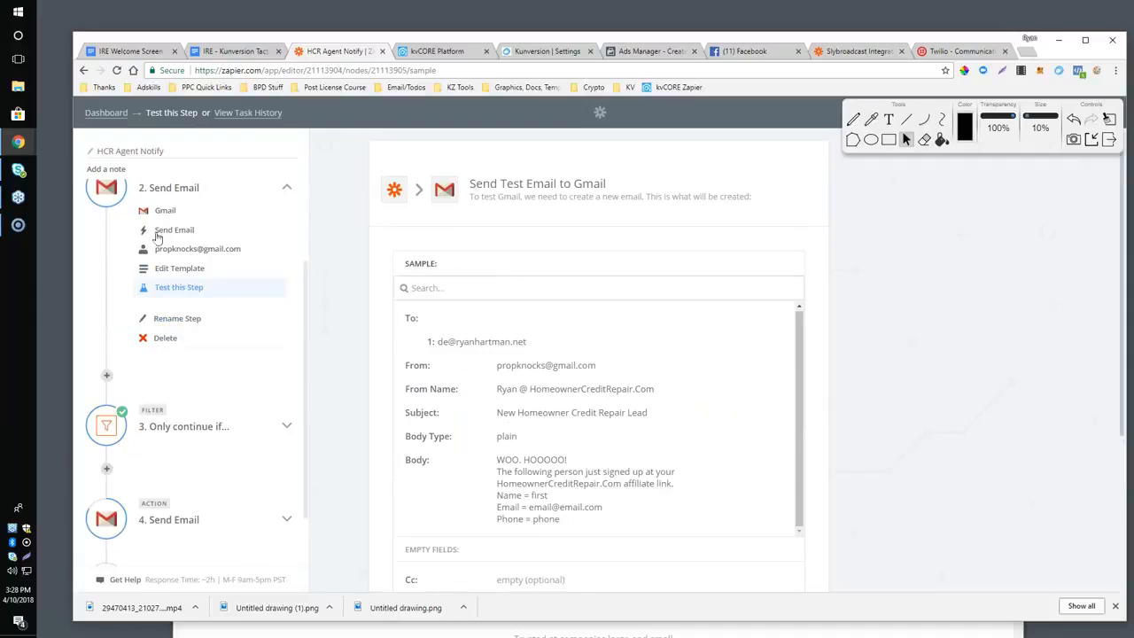
{"action": "scroll", "coordinate": [625, 367], "scroll_direction": "down", "scroll_amount": 2}
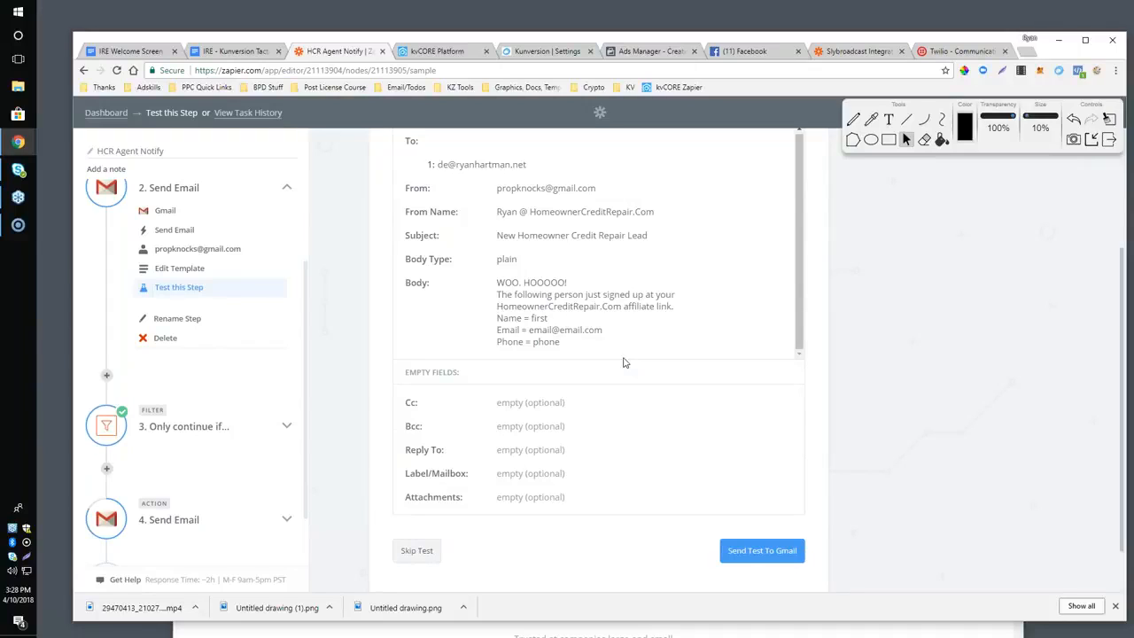
{"action": "scroll", "coordinate": [186, 296], "scroll_direction": "up", "scroll_amount": 2}
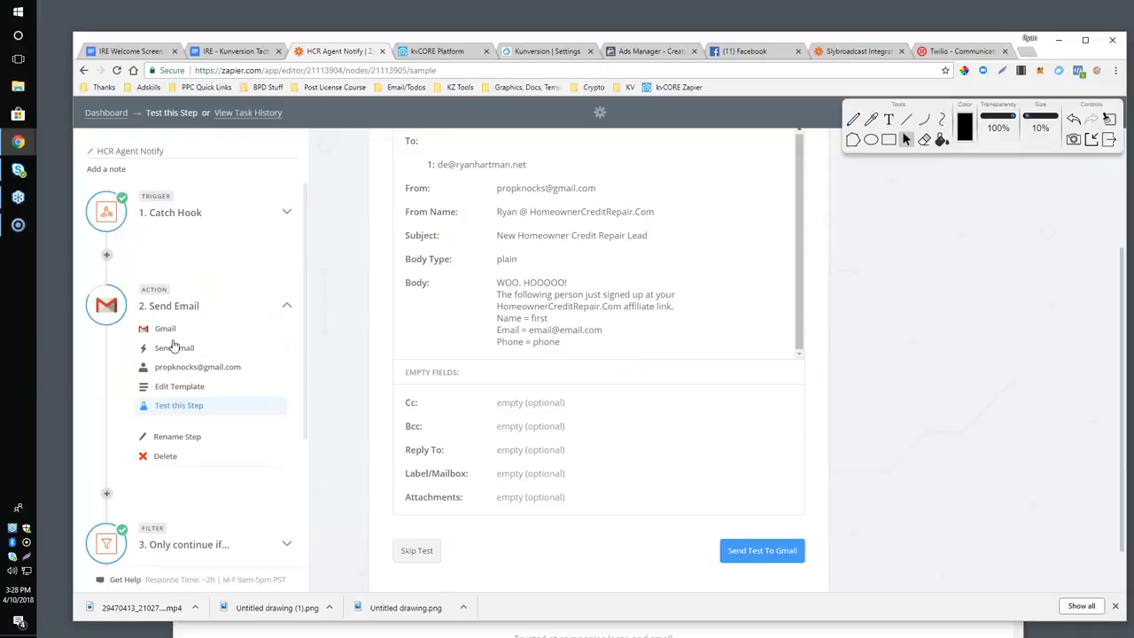
Check the Google Docs outline, and return from the HCR Agent Notify zap to the Zapier dashboard.
{"action": "left_click", "coordinate": [214, 50]}
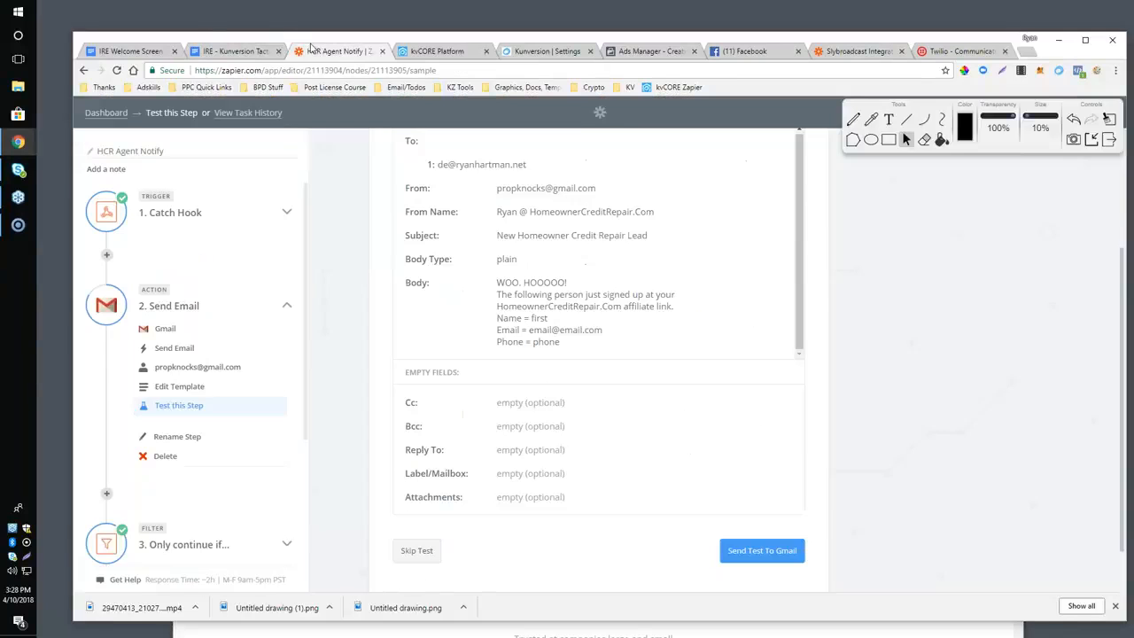
{"action": "left_click", "coordinate": [315, 51]}
{"action": "left_click", "coordinate": [84, 70]}
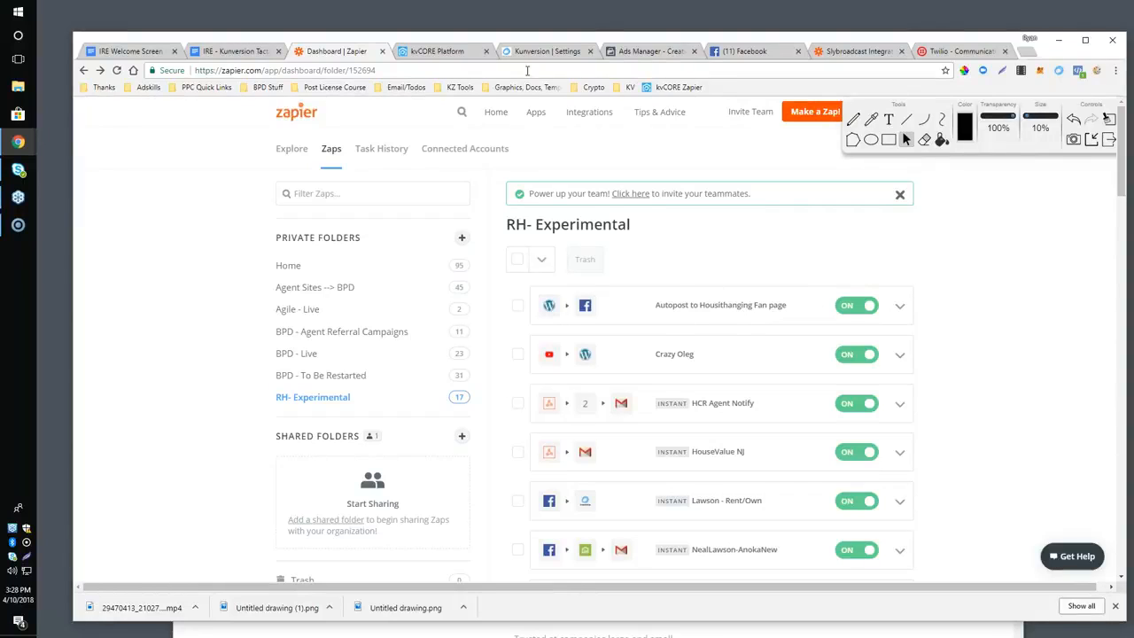
Glance at the kvCORE lead sync page, and load floridabuysellinvest.com in place of the Kunversion settings page.
{"action": "left_click", "coordinate": [427, 52]}
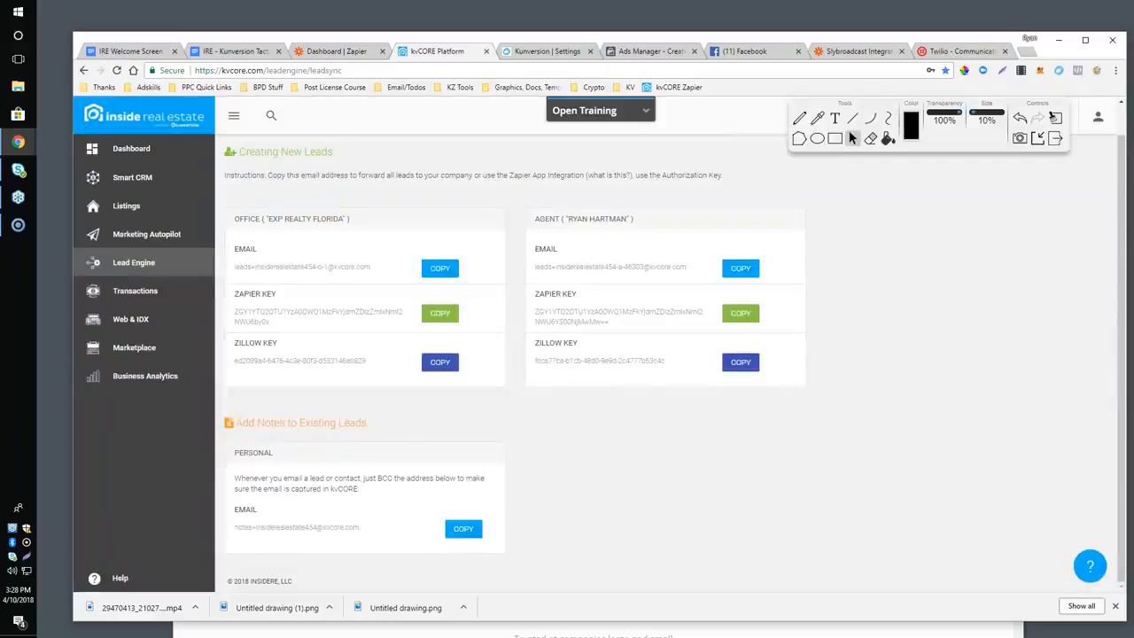
{"action": "left_click", "coordinate": [546, 52]}
{"action": "left_click", "coordinate": [512, 71]}
{"action": "type", "text": "firo"}
{"action": "key", "text": "BackSpace"}
{"action": "key", "text": "BackSpace"}
{"action": "type", "text": "oridabuysellinvest.com"}
{"action": "key", "text": "Return"}
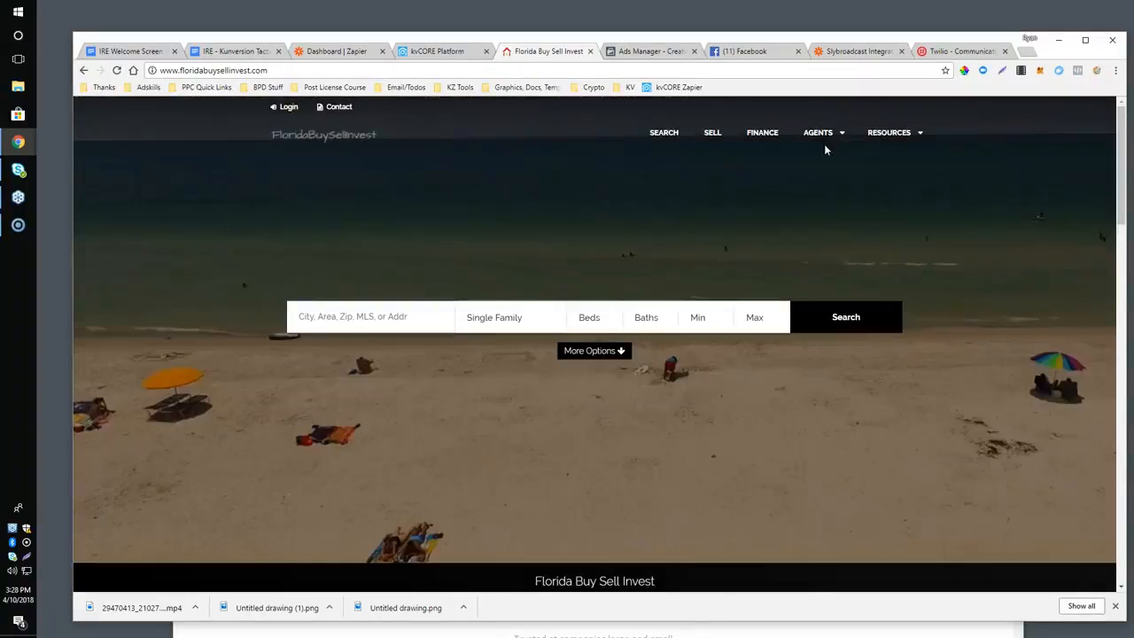
Load the agent's personal exprealty.com site and look over its home page down to the Just Listed properties.
{"action": "mouse_move", "coordinate": [823, 143]}
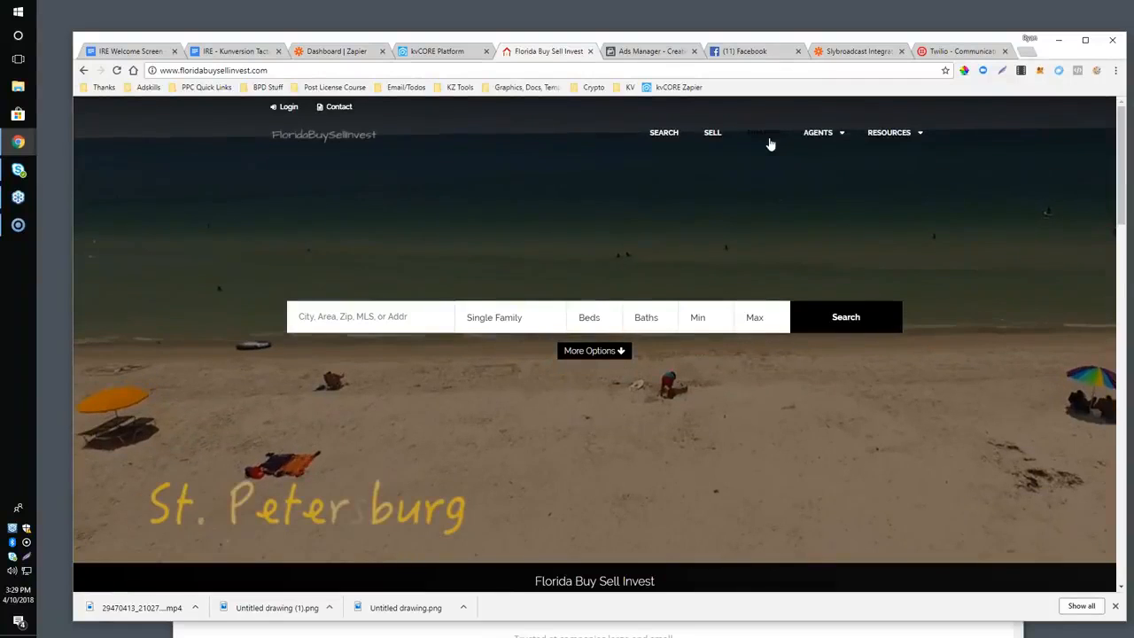
{"action": "left_click", "coordinate": [819, 156]}
{"action": "left_click", "coordinate": [327, 70]}
{"action": "type", "text": "ryan"}
{"action": "key", "text": "Return"}
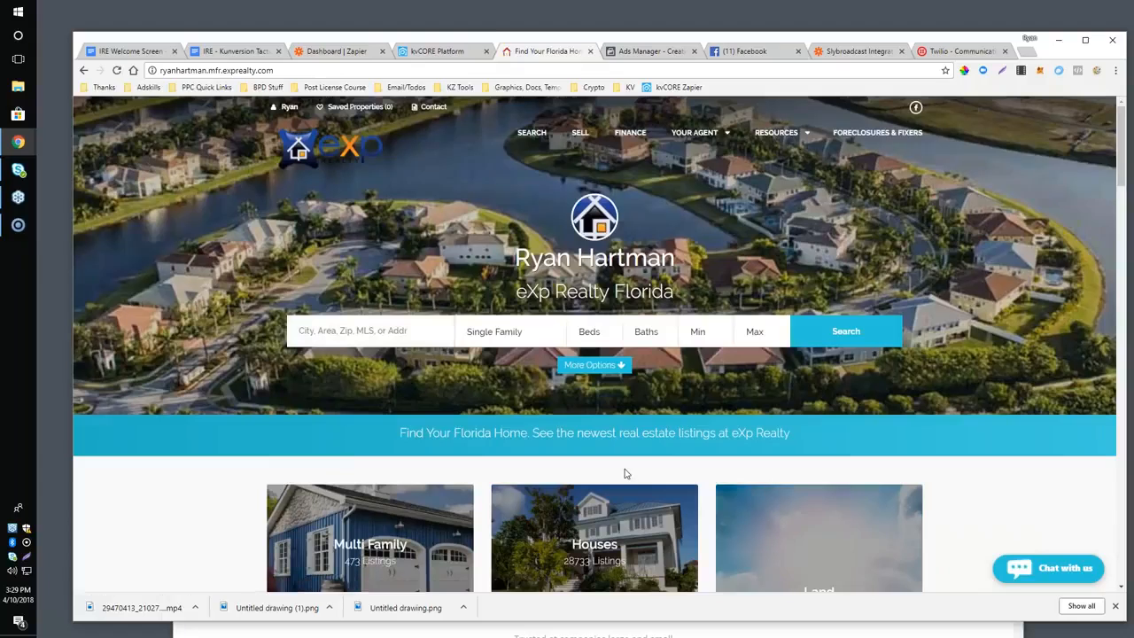
{"action": "scroll", "coordinate": [624, 474], "scroll_direction": "down", "scroll_amount": 13}
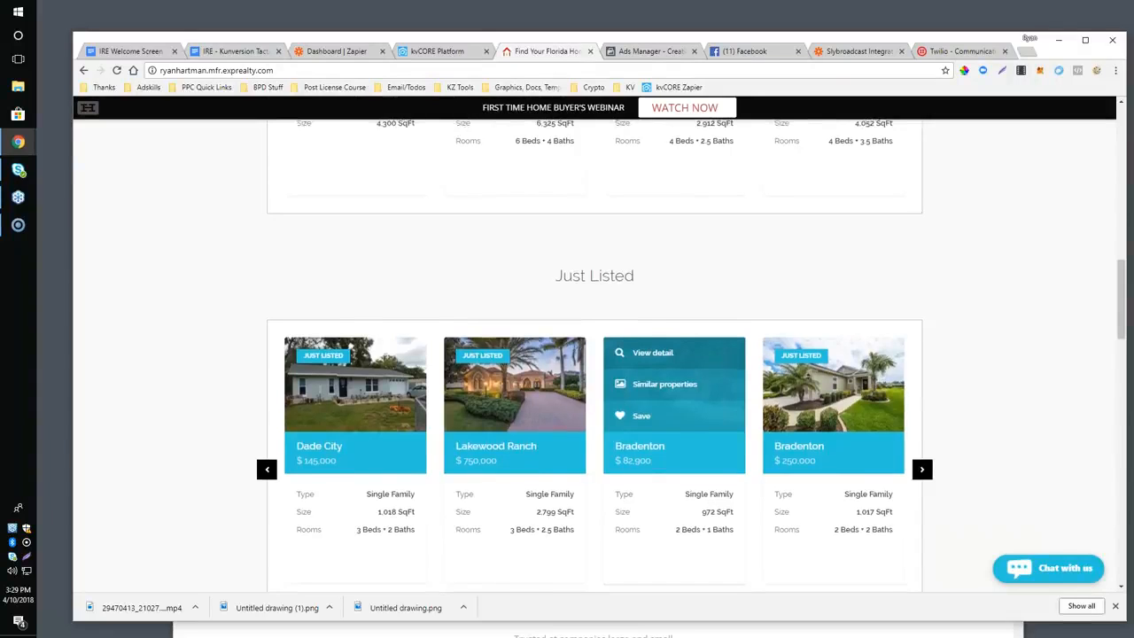
{"action": "scroll", "coordinate": [673, 389], "scroll_direction": "up", "scroll_amount": 4}
{"action": "scroll", "coordinate": [594, 354], "scroll_direction": "up", "scroll_amount": 10}
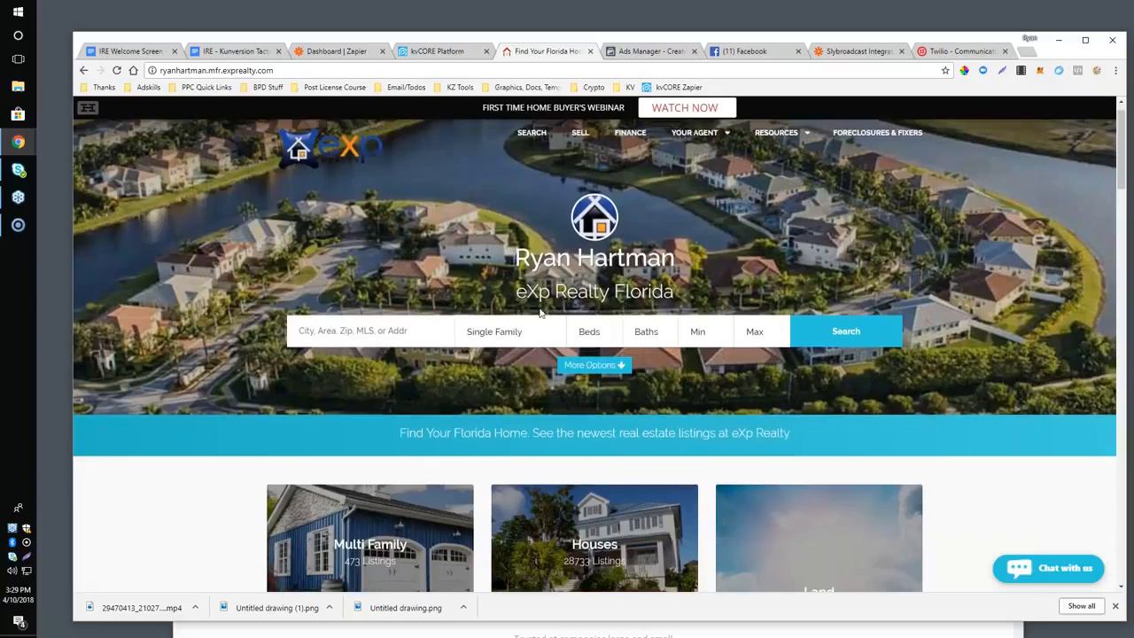
Open the agent site's blog and look through the Orlando Area Homes For Sale post and the page's remaining sections.
{"action": "mouse_move", "coordinate": [694, 135]}
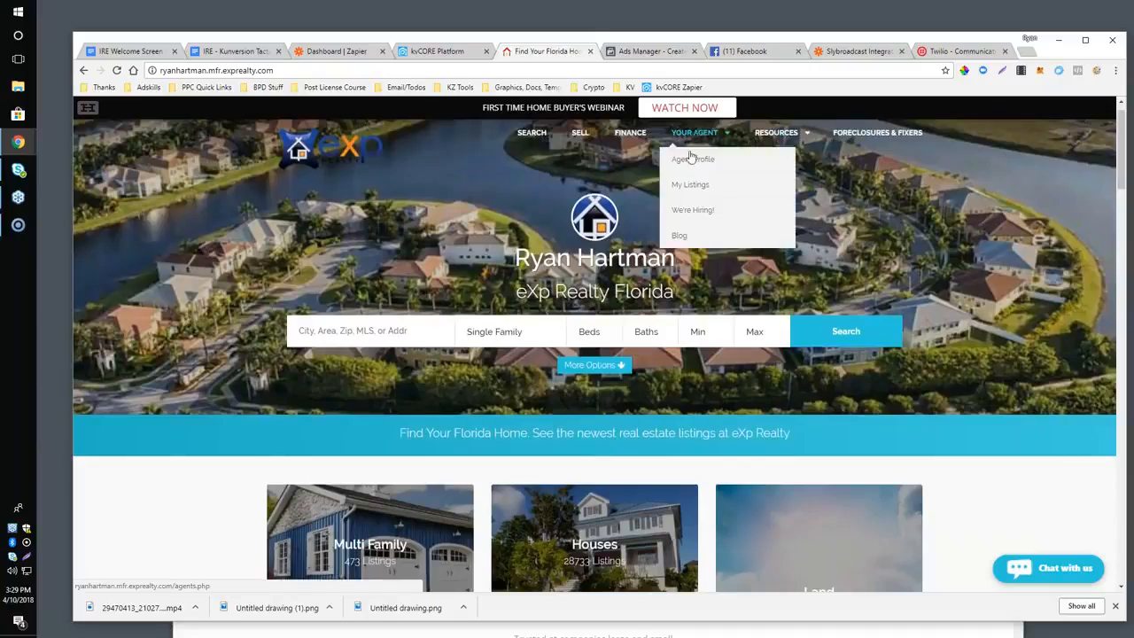
{"action": "left_click", "coordinate": [679, 235]}
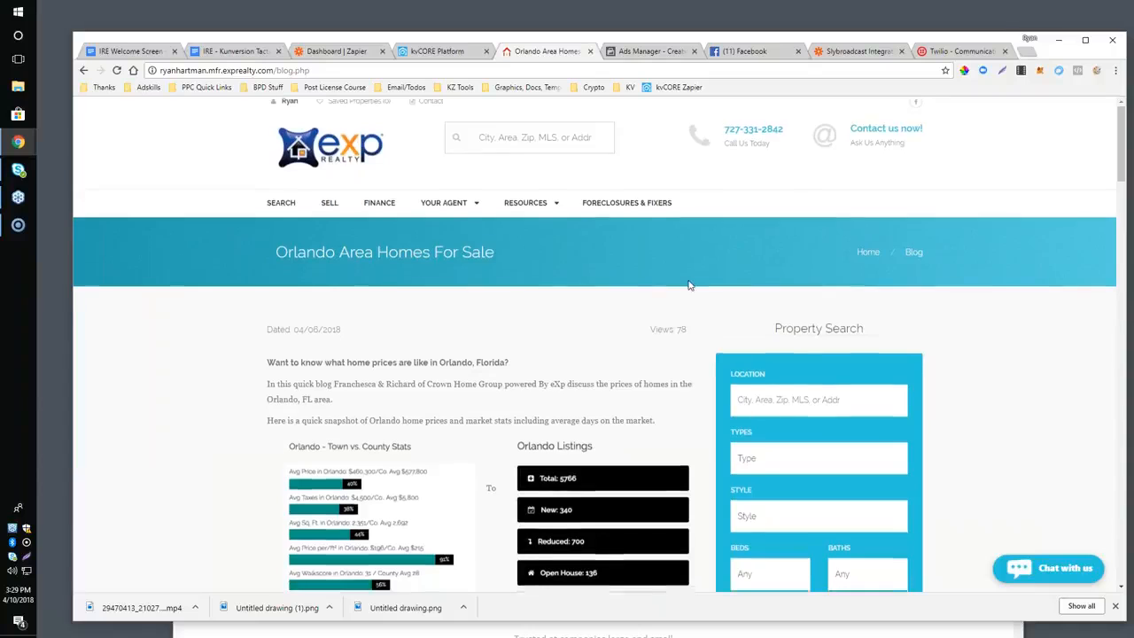
{"action": "scroll", "coordinate": [593, 354], "scroll_direction": "down", "scroll_amount": 3}
{"action": "scroll", "coordinate": [689, 285], "scroll_direction": "down", "scroll_amount": 3}
{"action": "scroll", "coordinate": [689, 285], "scroll_direction": "up", "scroll_amount": 7}
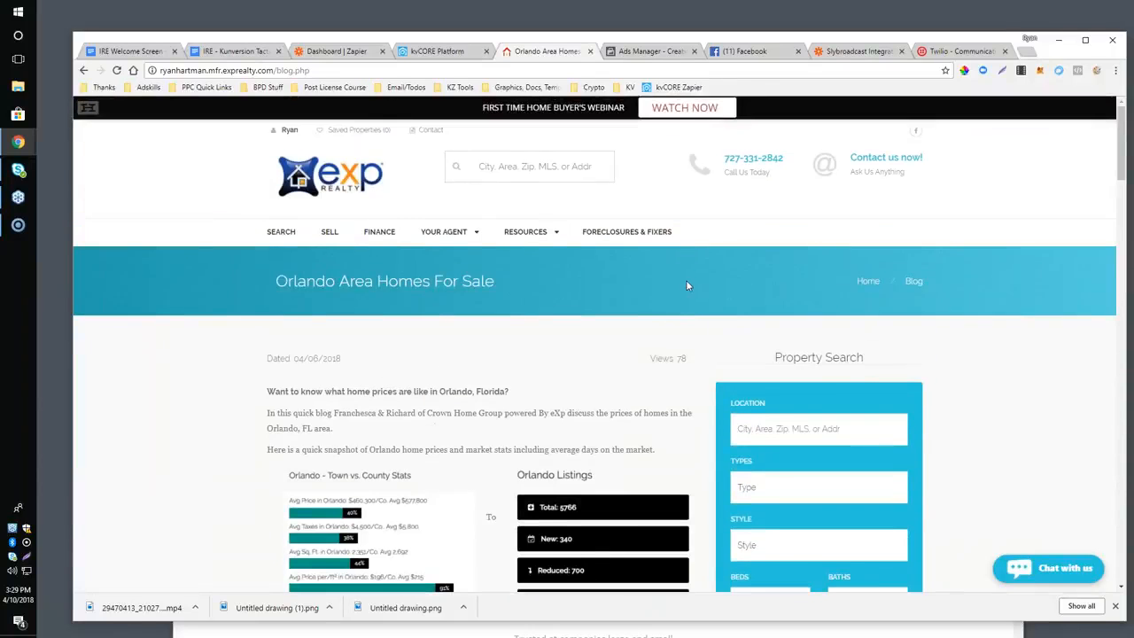
{"action": "scroll", "coordinate": [686, 285], "scroll_direction": "down", "scroll_amount": 15}
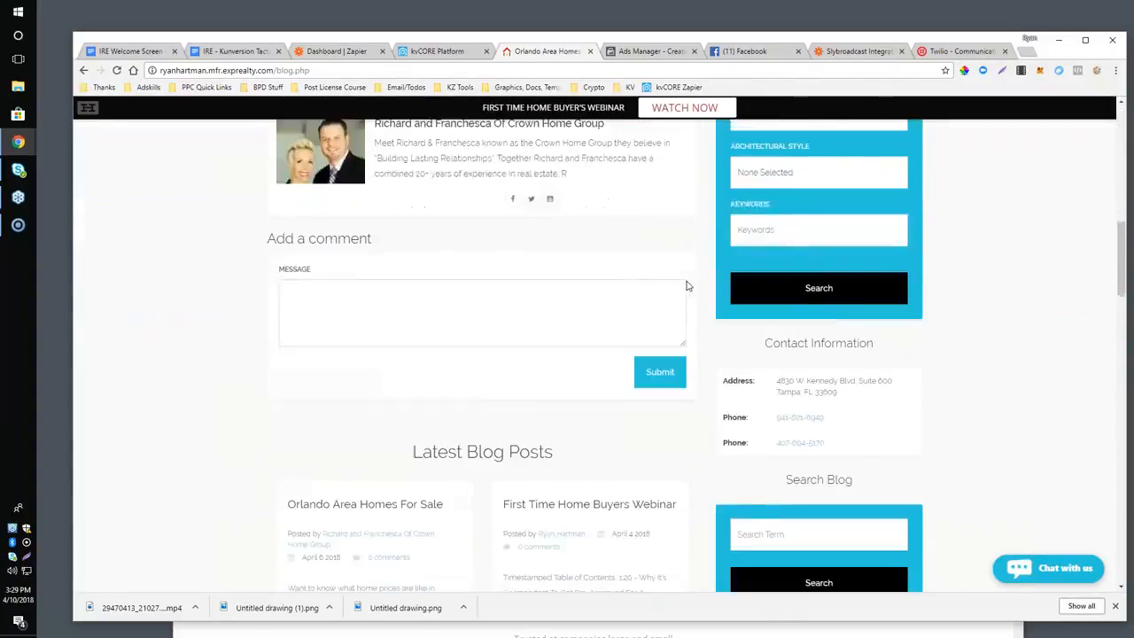
{"action": "scroll", "coordinate": [687, 285], "scroll_direction": "down", "scroll_amount": 15}
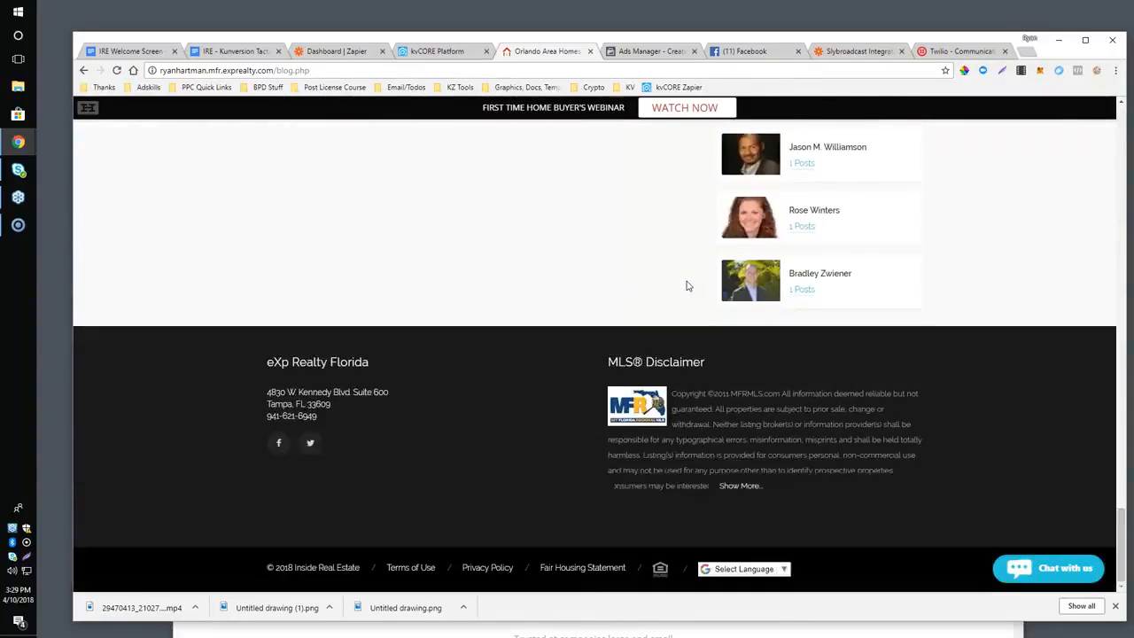
{"action": "scroll", "coordinate": [686, 285], "scroll_direction": "up", "scroll_amount": 5}
{"action": "scroll", "coordinate": [686, 285], "scroll_direction": "up", "scroll_amount": 15}
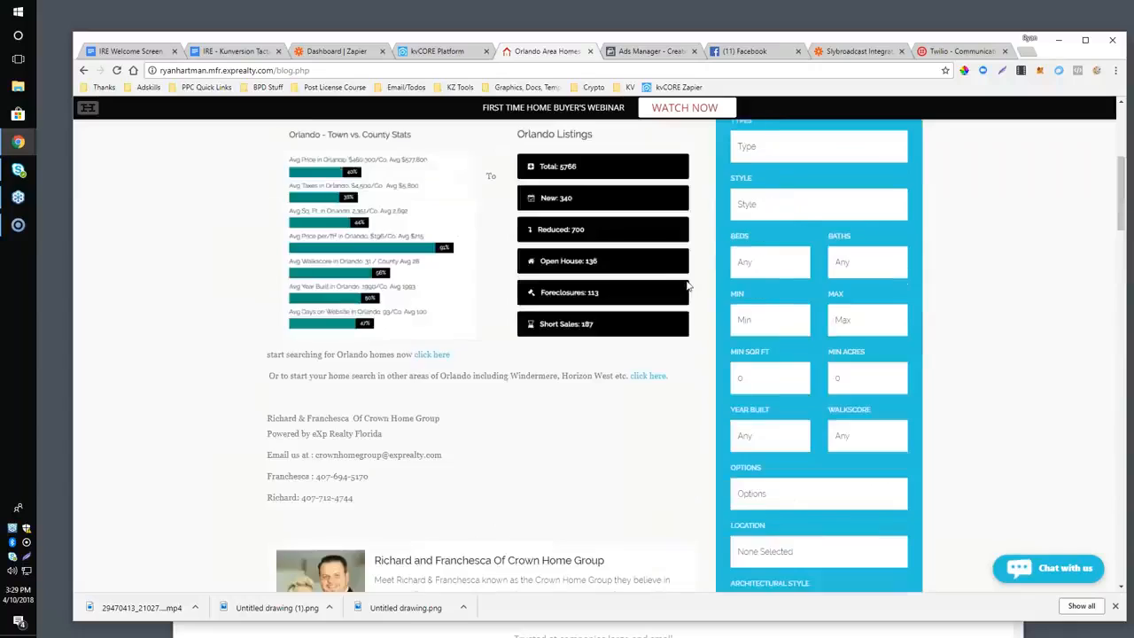
{"action": "scroll", "coordinate": [687, 285], "scroll_direction": "up", "scroll_amount": 4}
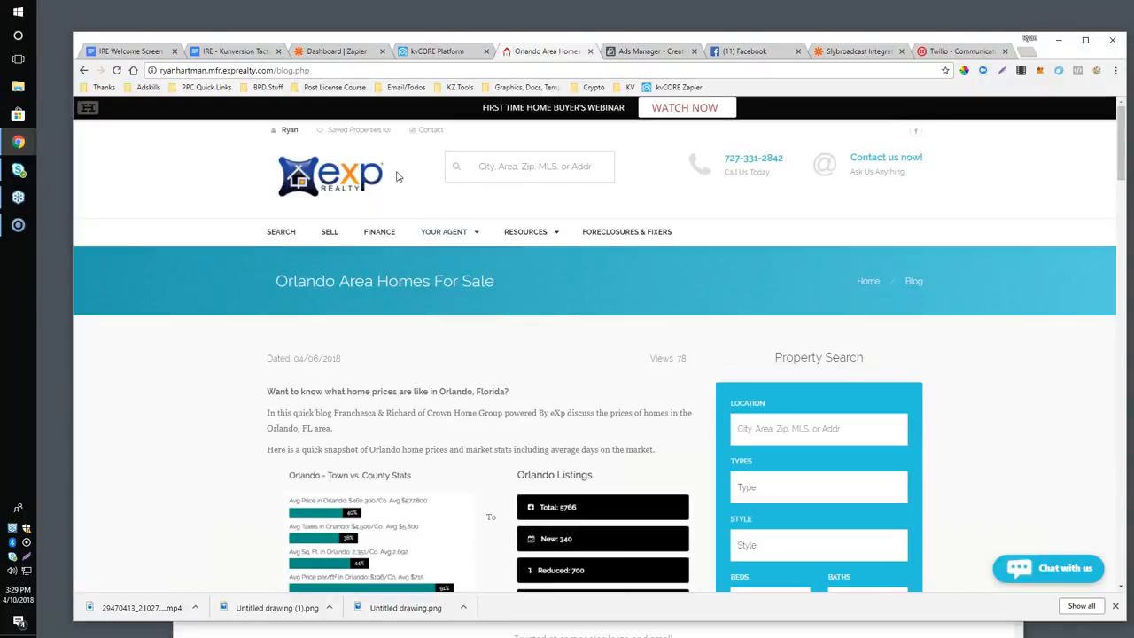
Try to load the agent blog's RSS feed by appending /rss.php to the blog address, and look over the page.
{"action": "left_click", "coordinate": [378, 71]}
{"action": "left_click", "coordinate": [378, 71]}
{"action": "type", "text": "/rss.php"}
{"action": "key", "text": "Return"}
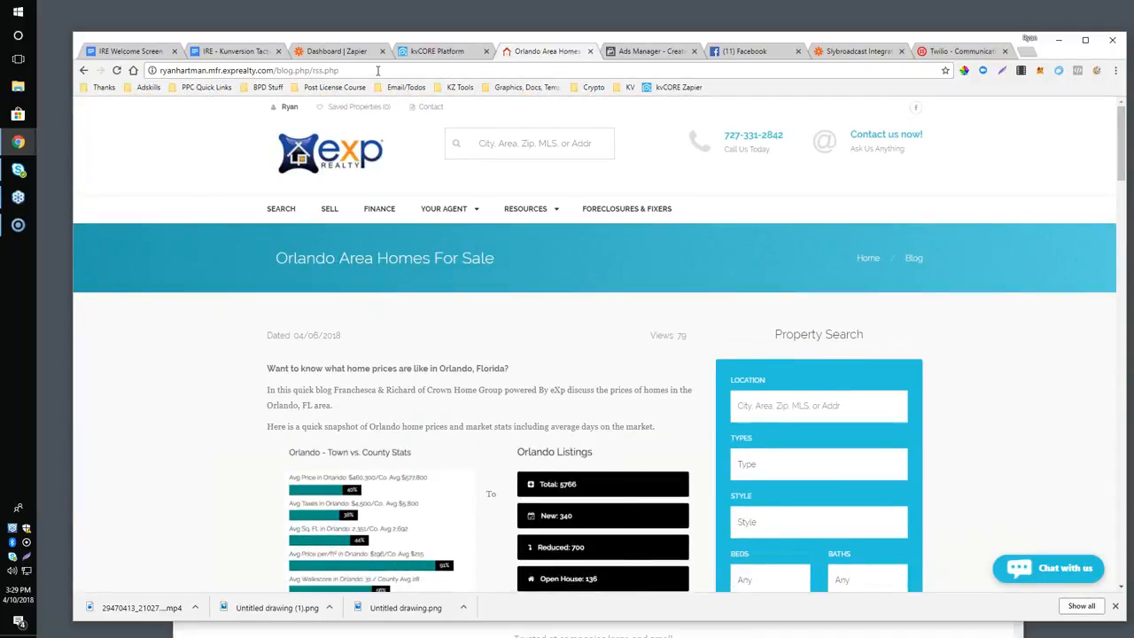
{"action": "scroll", "coordinate": [564, 337], "scroll_direction": "down", "scroll_amount": 3}
{"action": "scroll", "coordinate": [564, 337], "scroll_direction": "up", "scroll_amount": 3}
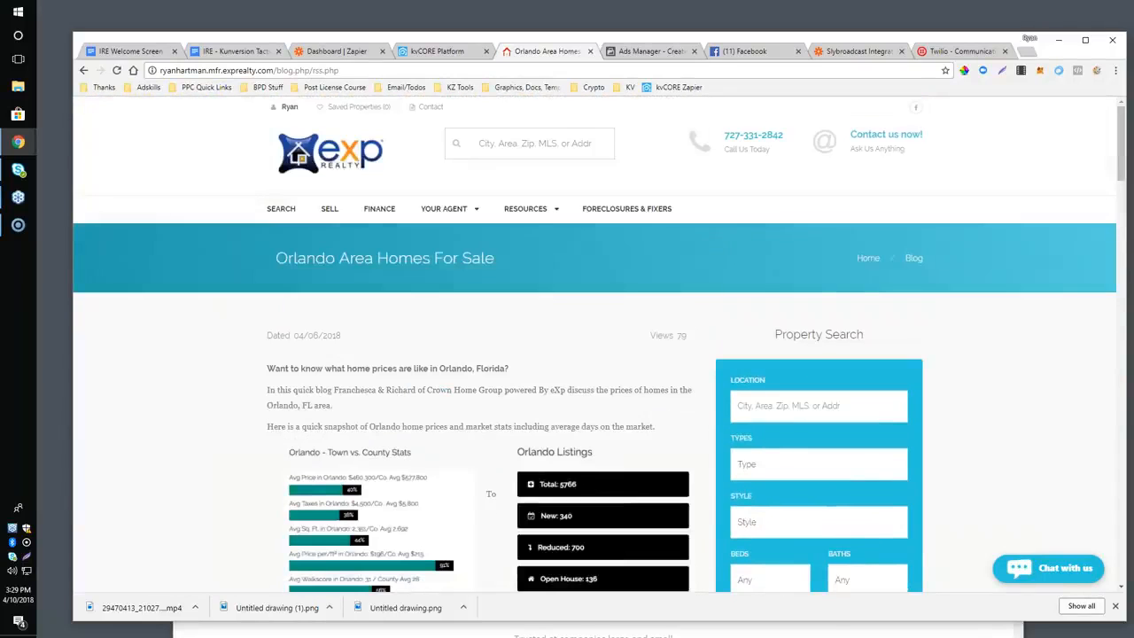
Return to the Zapier dashboard and look through the zaps in the RH- Experimental folder.
{"action": "left_click", "coordinate": [329, 50]}
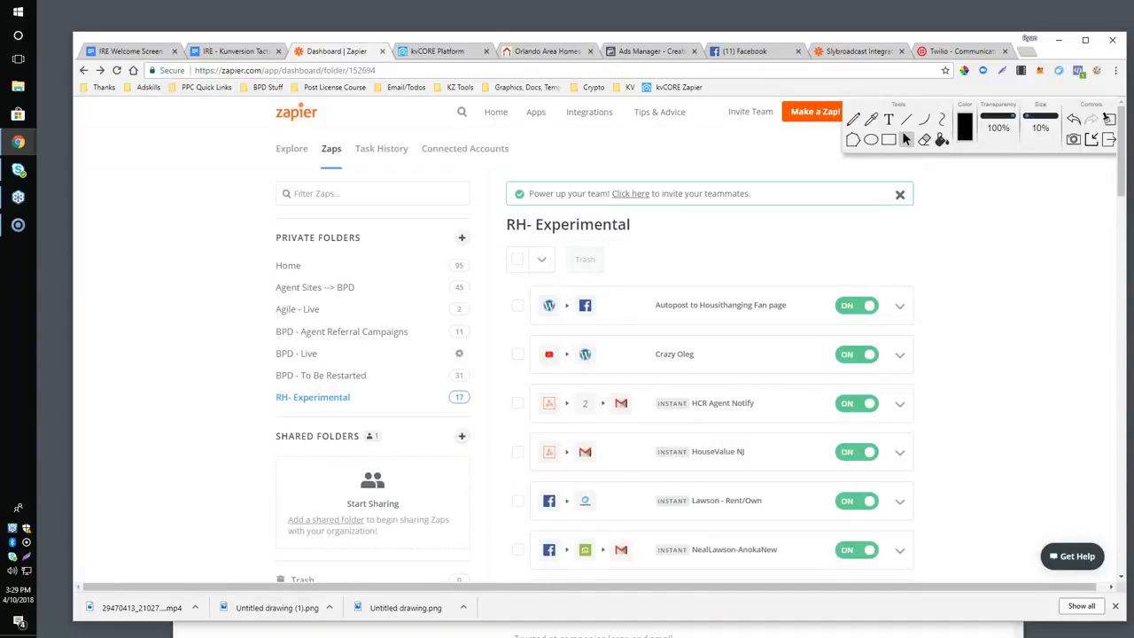
{"action": "scroll", "coordinate": [679, 384], "scroll_direction": "down", "scroll_amount": 3}
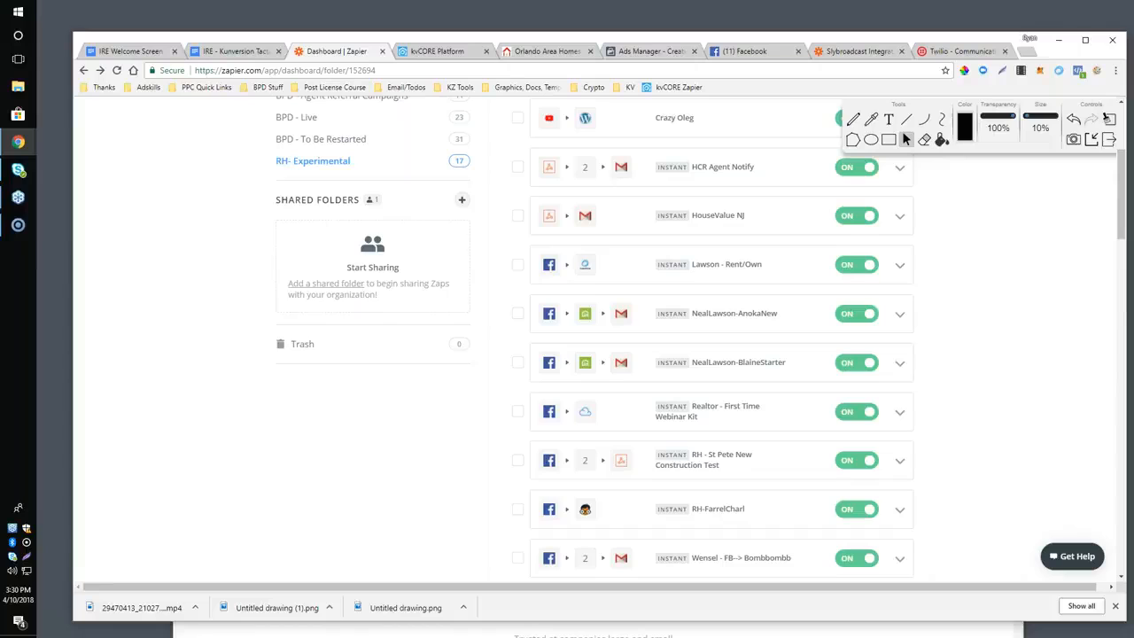
{"action": "scroll", "coordinate": [1076, 177], "scroll_direction": "up", "scroll_amount": 3}
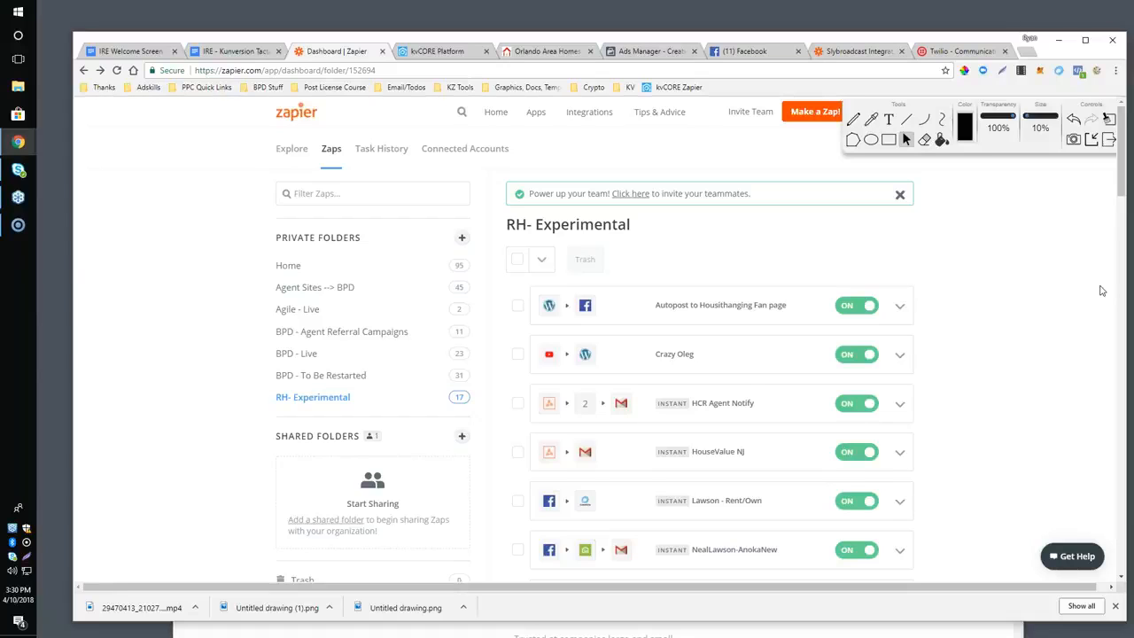
Highlight the "Copying Zaps To Save Time" bullet under Tips / Tricks in the Google Docs outline.
{"action": "left_click", "coordinate": [223, 53]}
{"action": "scroll", "coordinate": [501, 365], "scroll_direction": "down", "scroll_amount": 1}
{"action": "left_click", "coordinate": [498, 382]}
{"action": "left_click_drag", "start_coordinate": [462, 408], "coordinate": [688, 420]}
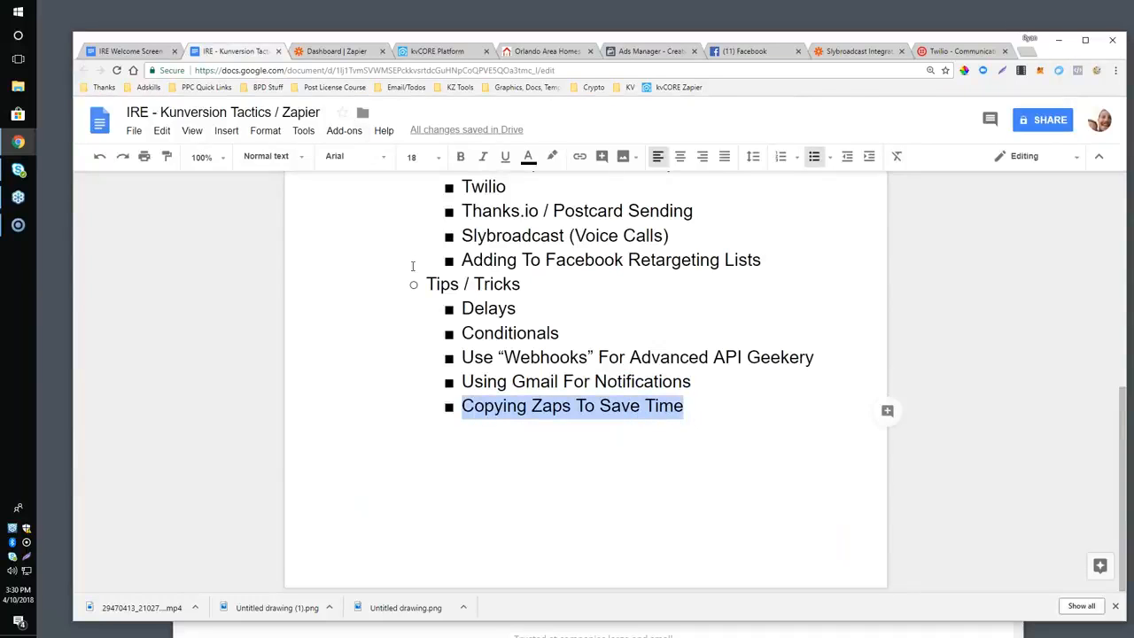
{"action": "scroll", "coordinate": [412, 266], "scroll_direction": "up", "scroll_amount": 1}
Copy the active AnokaNew zap in Zapier's RH- Experimental folder.
{"action": "left_click", "coordinate": [337, 51]}
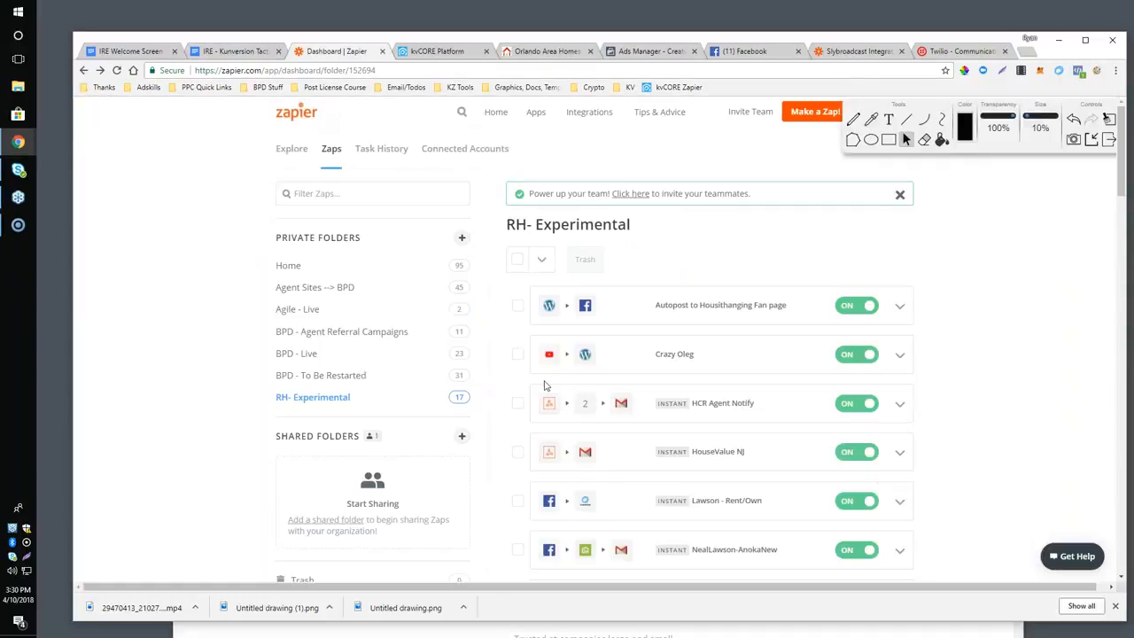
{"action": "scroll", "coordinate": [544, 385], "scroll_direction": "down", "scroll_amount": 5}
{"action": "scroll", "coordinate": [848, 377], "scroll_direction": "up", "scroll_amount": 3}
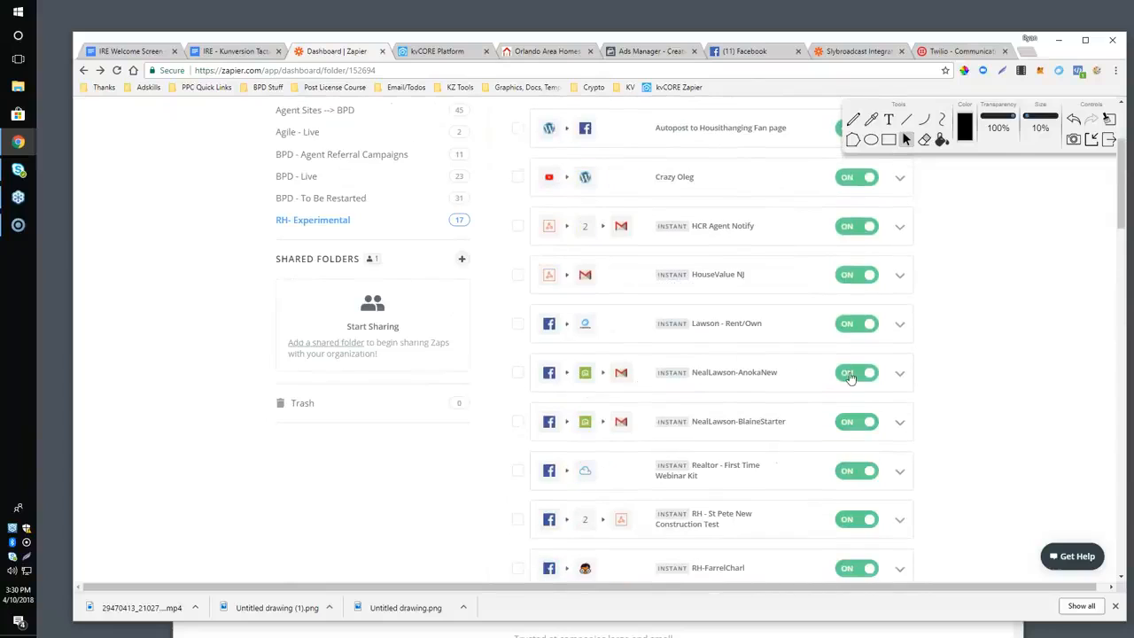
{"action": "left_click", "coordinate": [899, 373]}
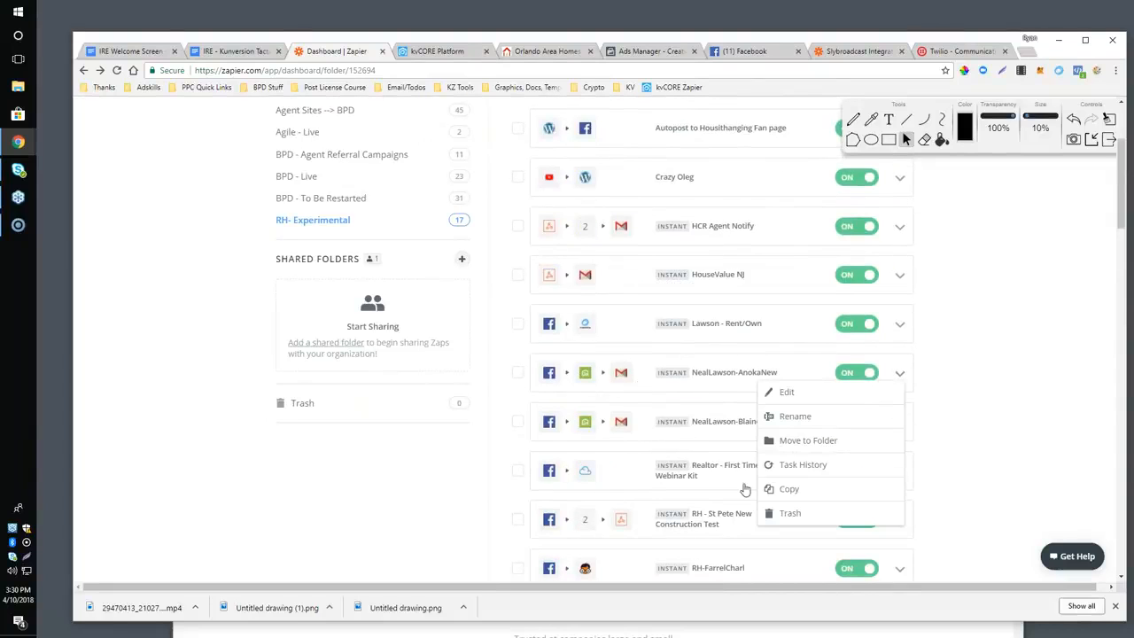
{"action": "left_click", "coordinate": [789, 488]}
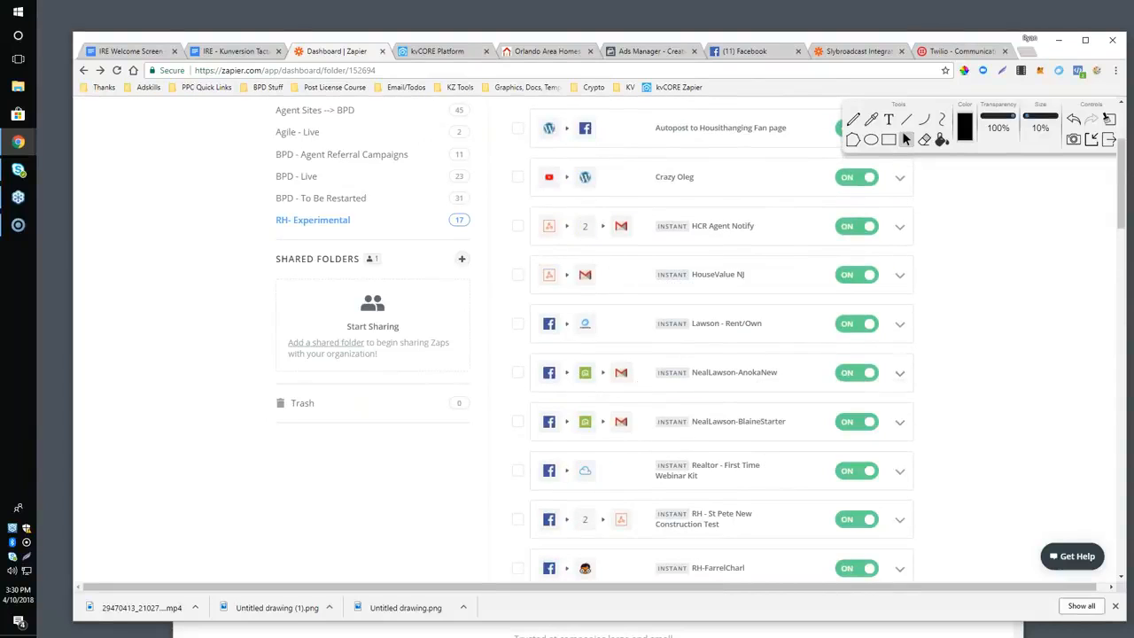
View the Mcafee tweets zap from the switched-off zaps, and return to the Zapier dashboard.
{"action": "scroll", "coordinate": [779, 443], "scroll_direction": "down", "scroll_amount": 5}
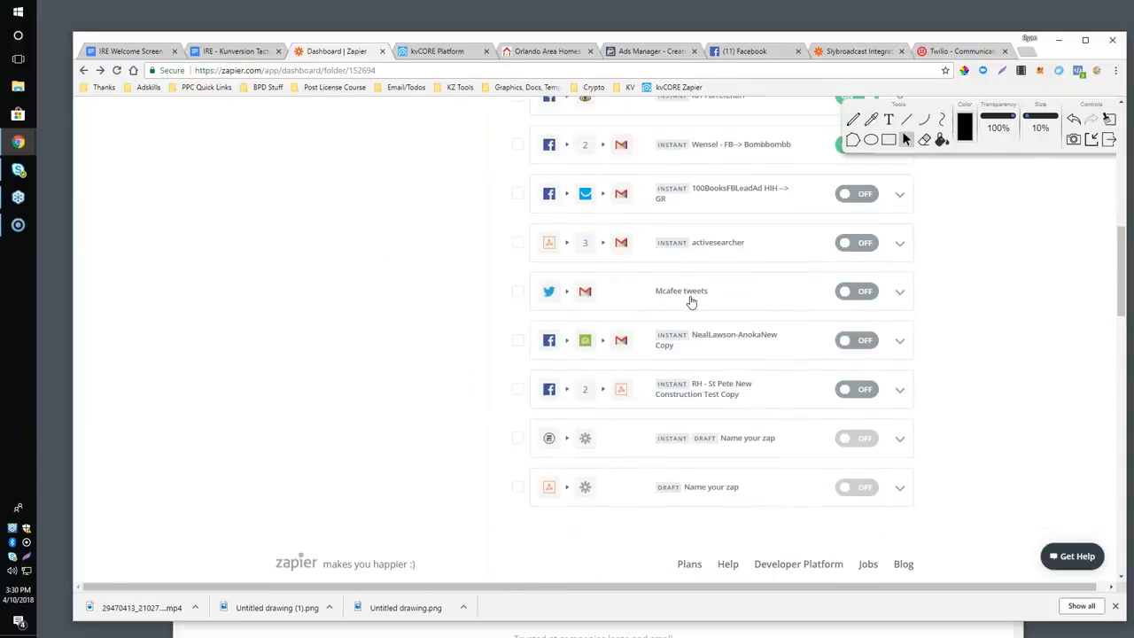
{"action": "left_click", "coordinate": [689, 295]}
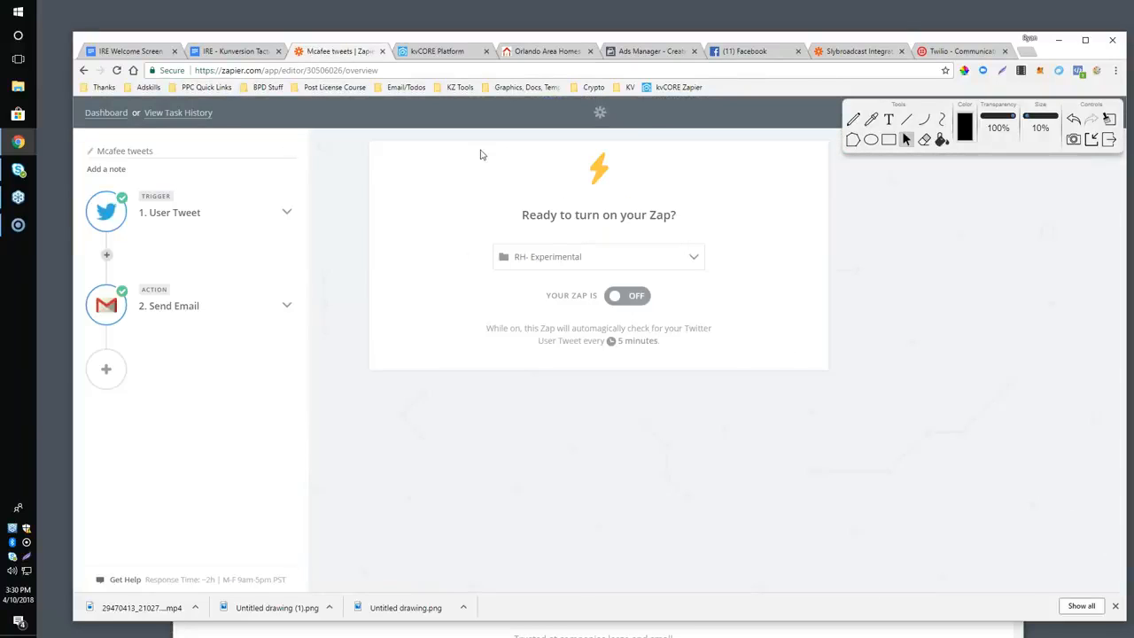
{"action": "left_click", "coordinate": [83, 71]}
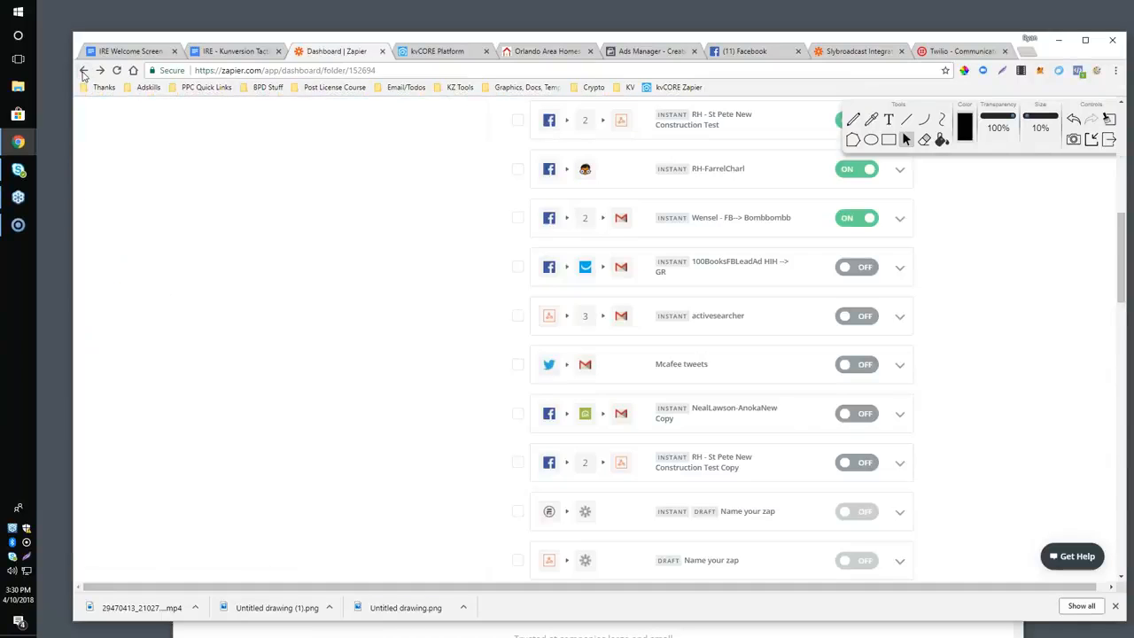
Review the Google Docs outline from the Tips / Tricks section back up to its title.
{"action": "left_click", "coordinate": [235, 53]}
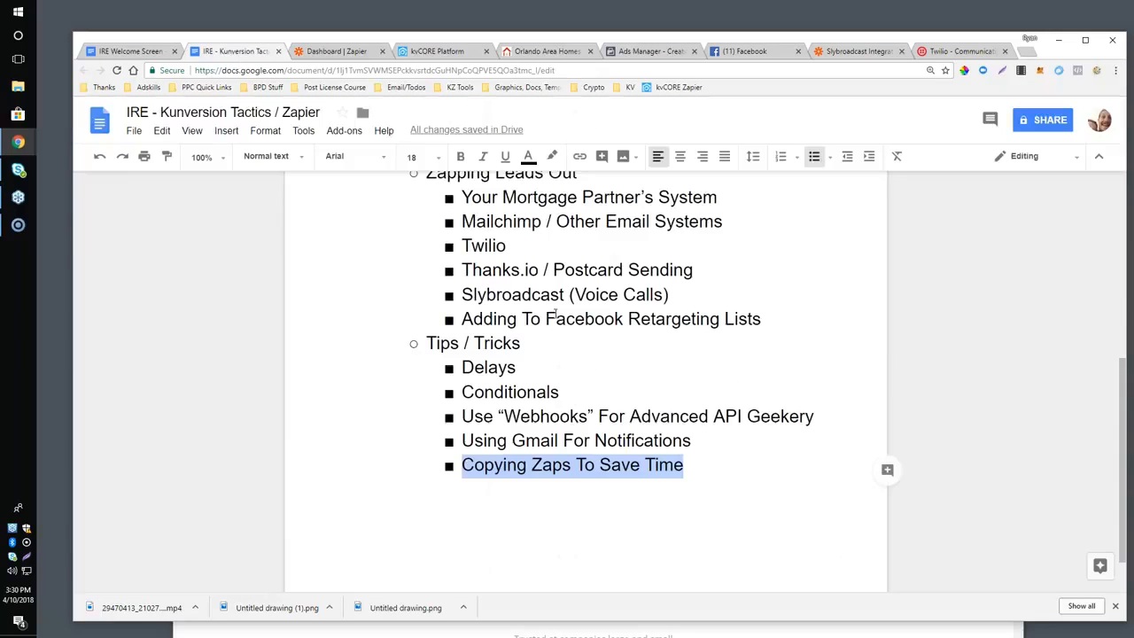
{"action": "scroll", "coordinate": [554, 329], "scroll_direction": "down", "scroll_amount": 1}
{"action": "scroll", "coordinate": [555, 332], "scroll_direction": "up", "scroll_amount": 3}
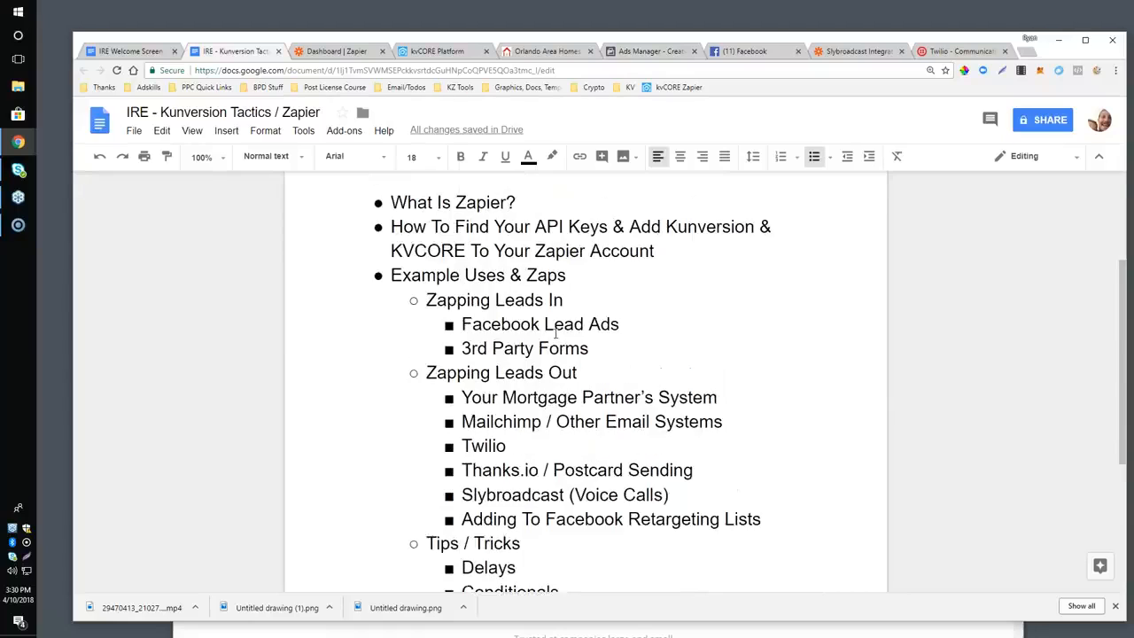
{"action": "scroll", "coordinate": [555, 332], "scroll_direction": "up", "scroll_amount": 3}
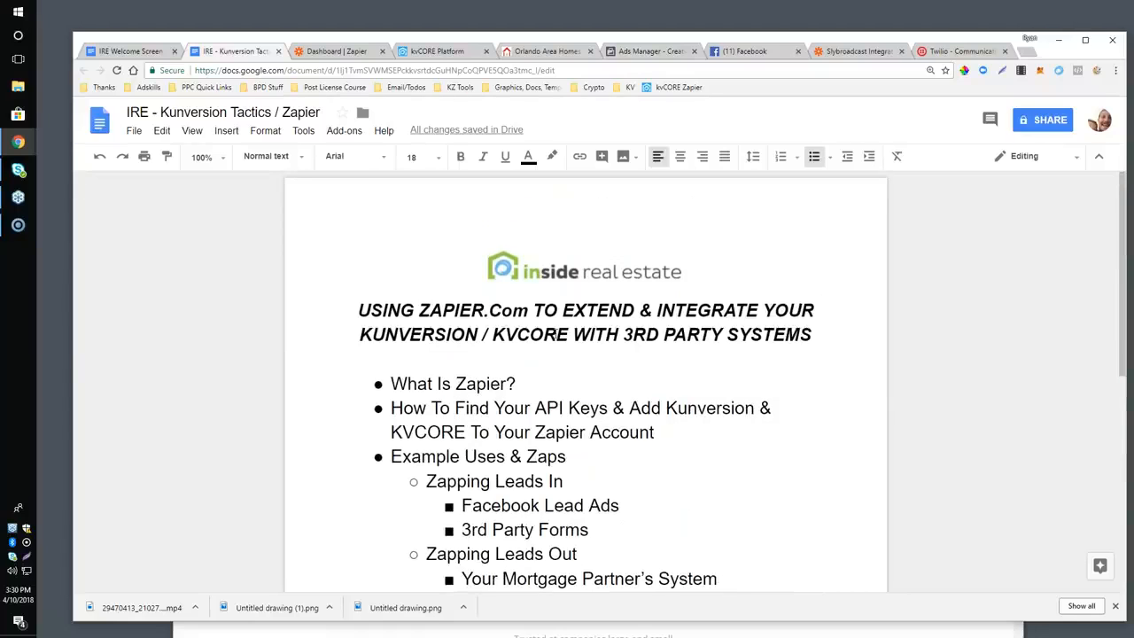